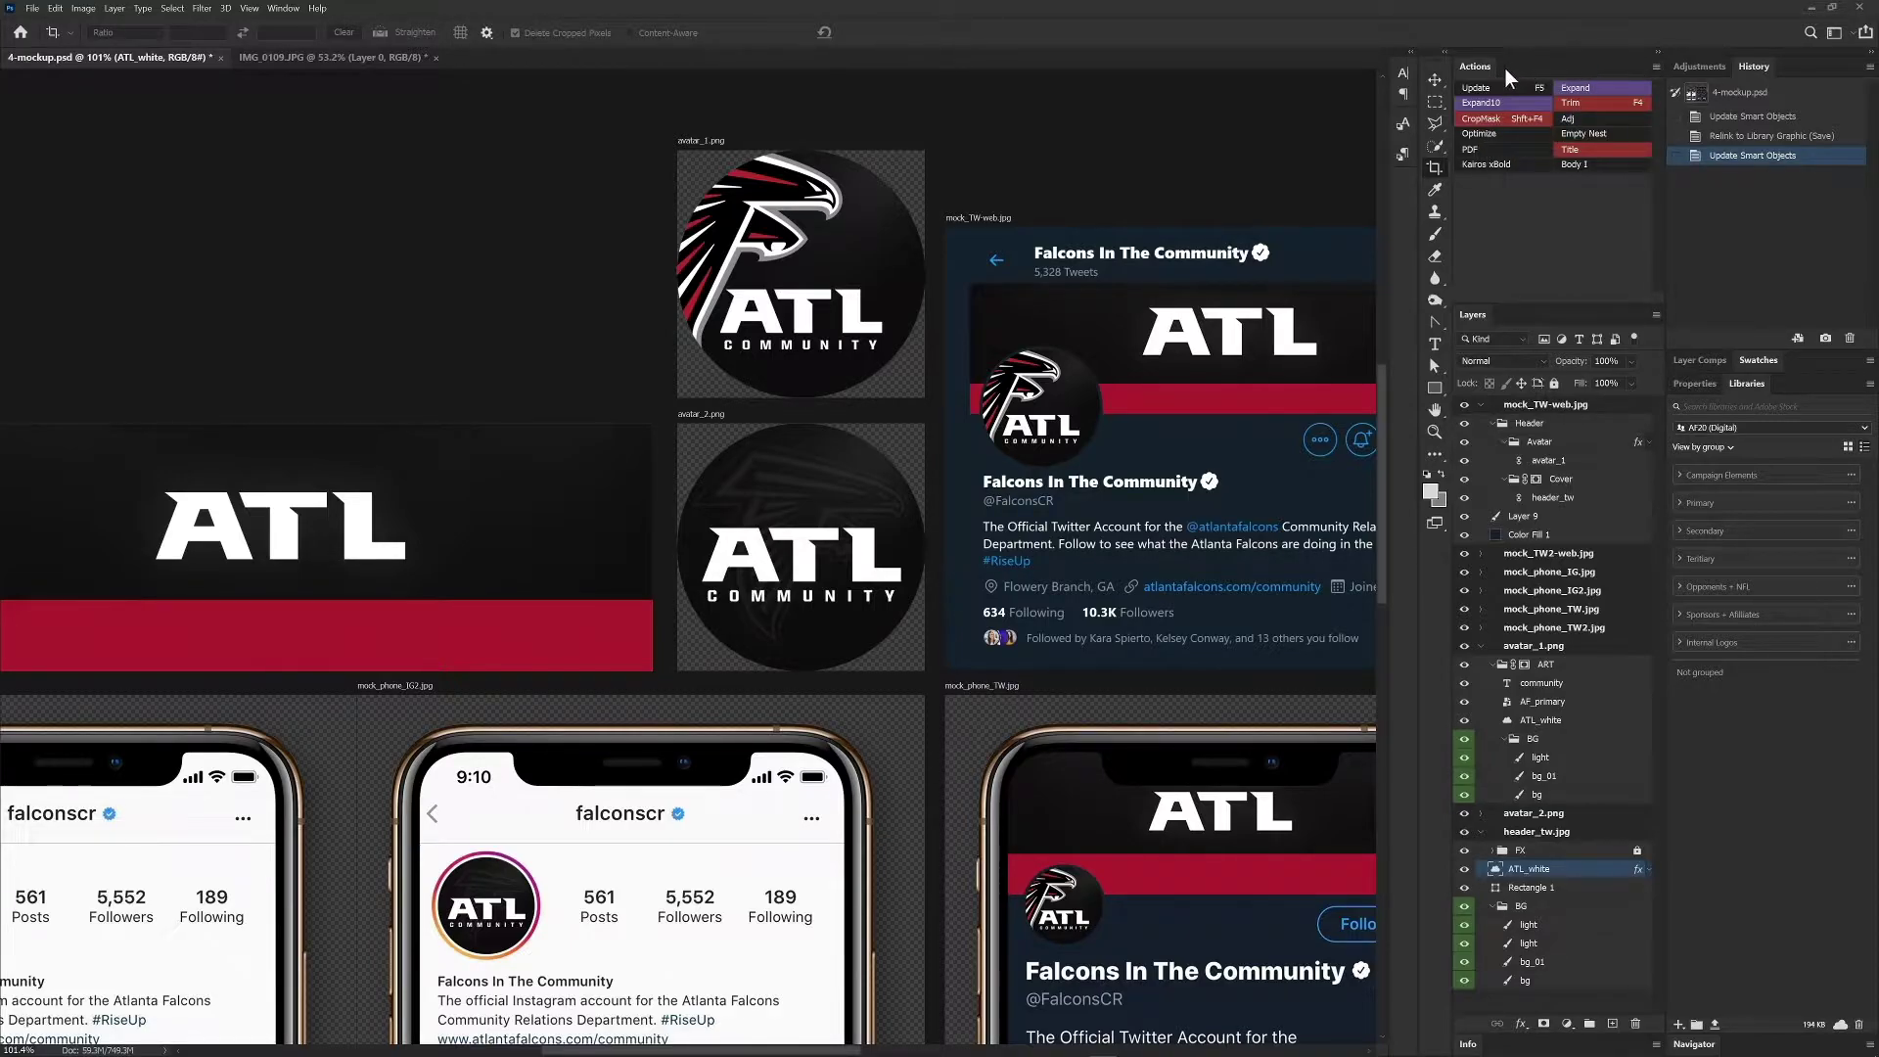
- Turn off Button Mode in the Actions panel and start renaming the LOSO_20b set
{"action": "left_click", "coordinate": [1655, 66]}
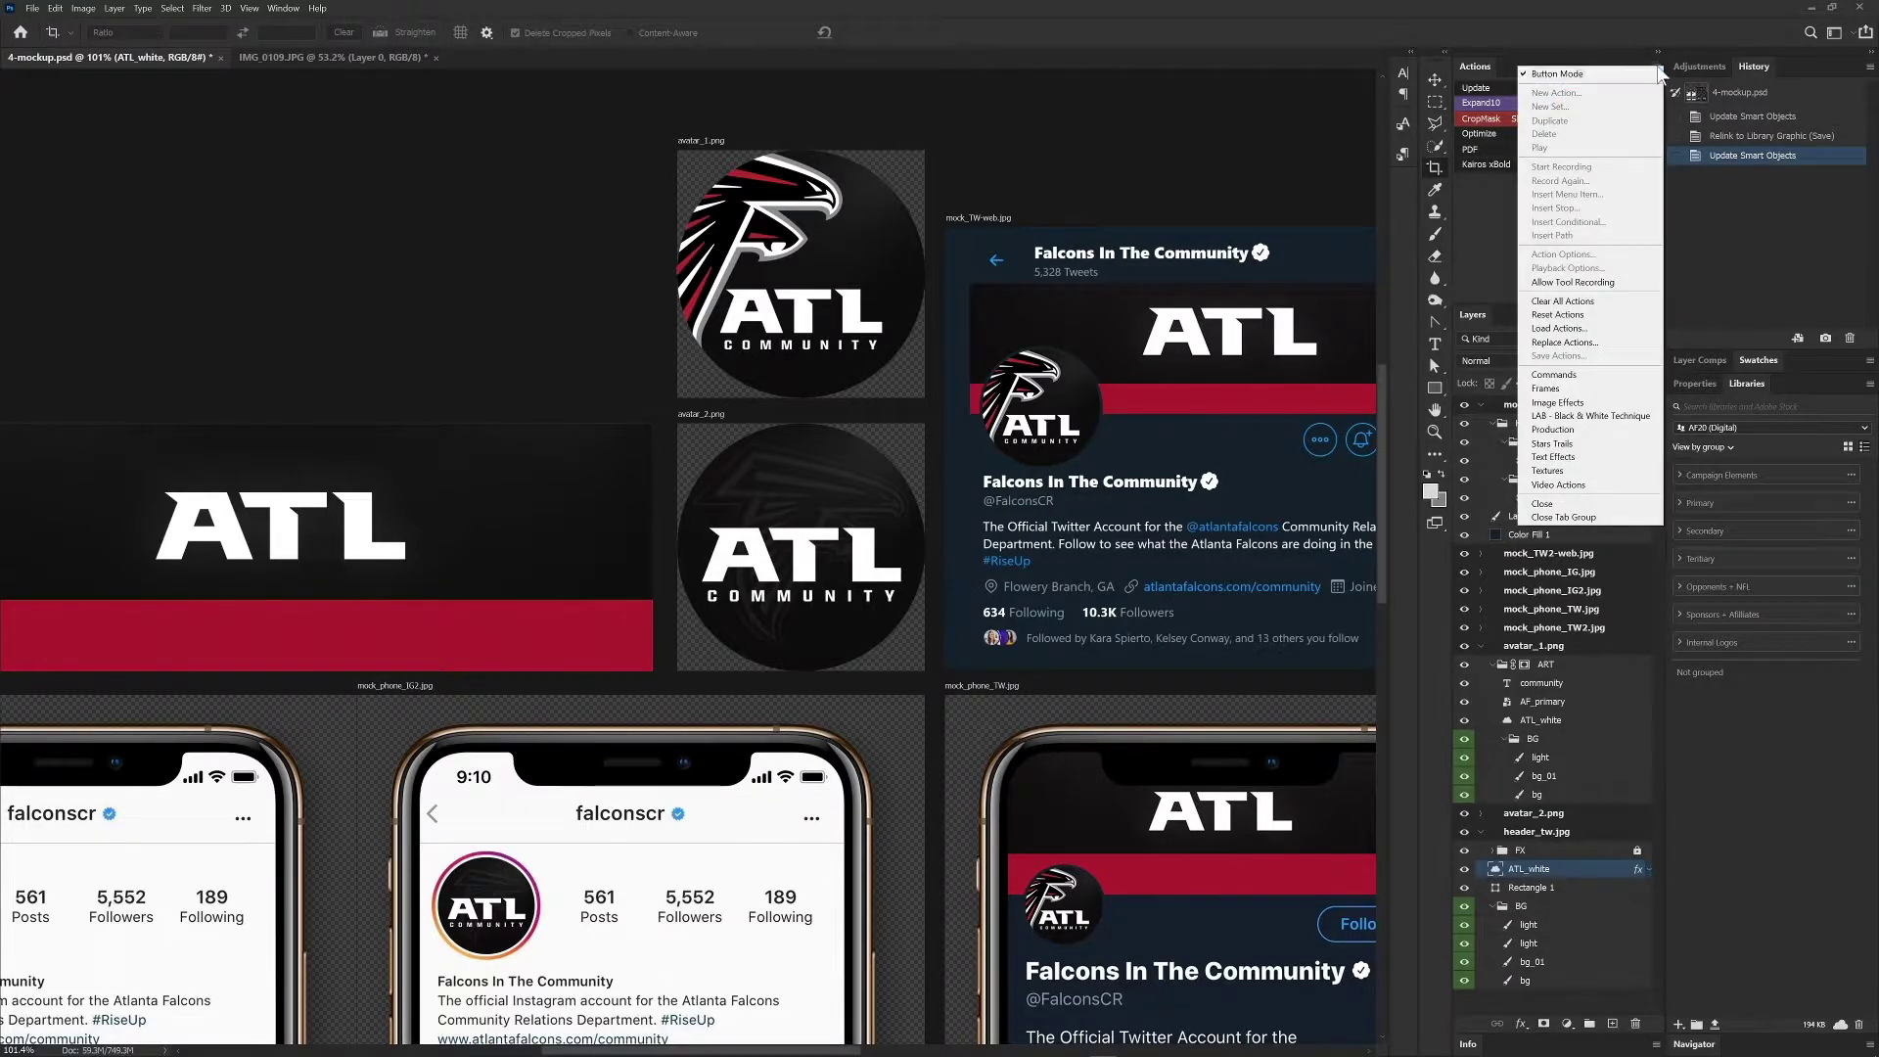
{"action": "left_click", "coordinate": [1557, 74]}
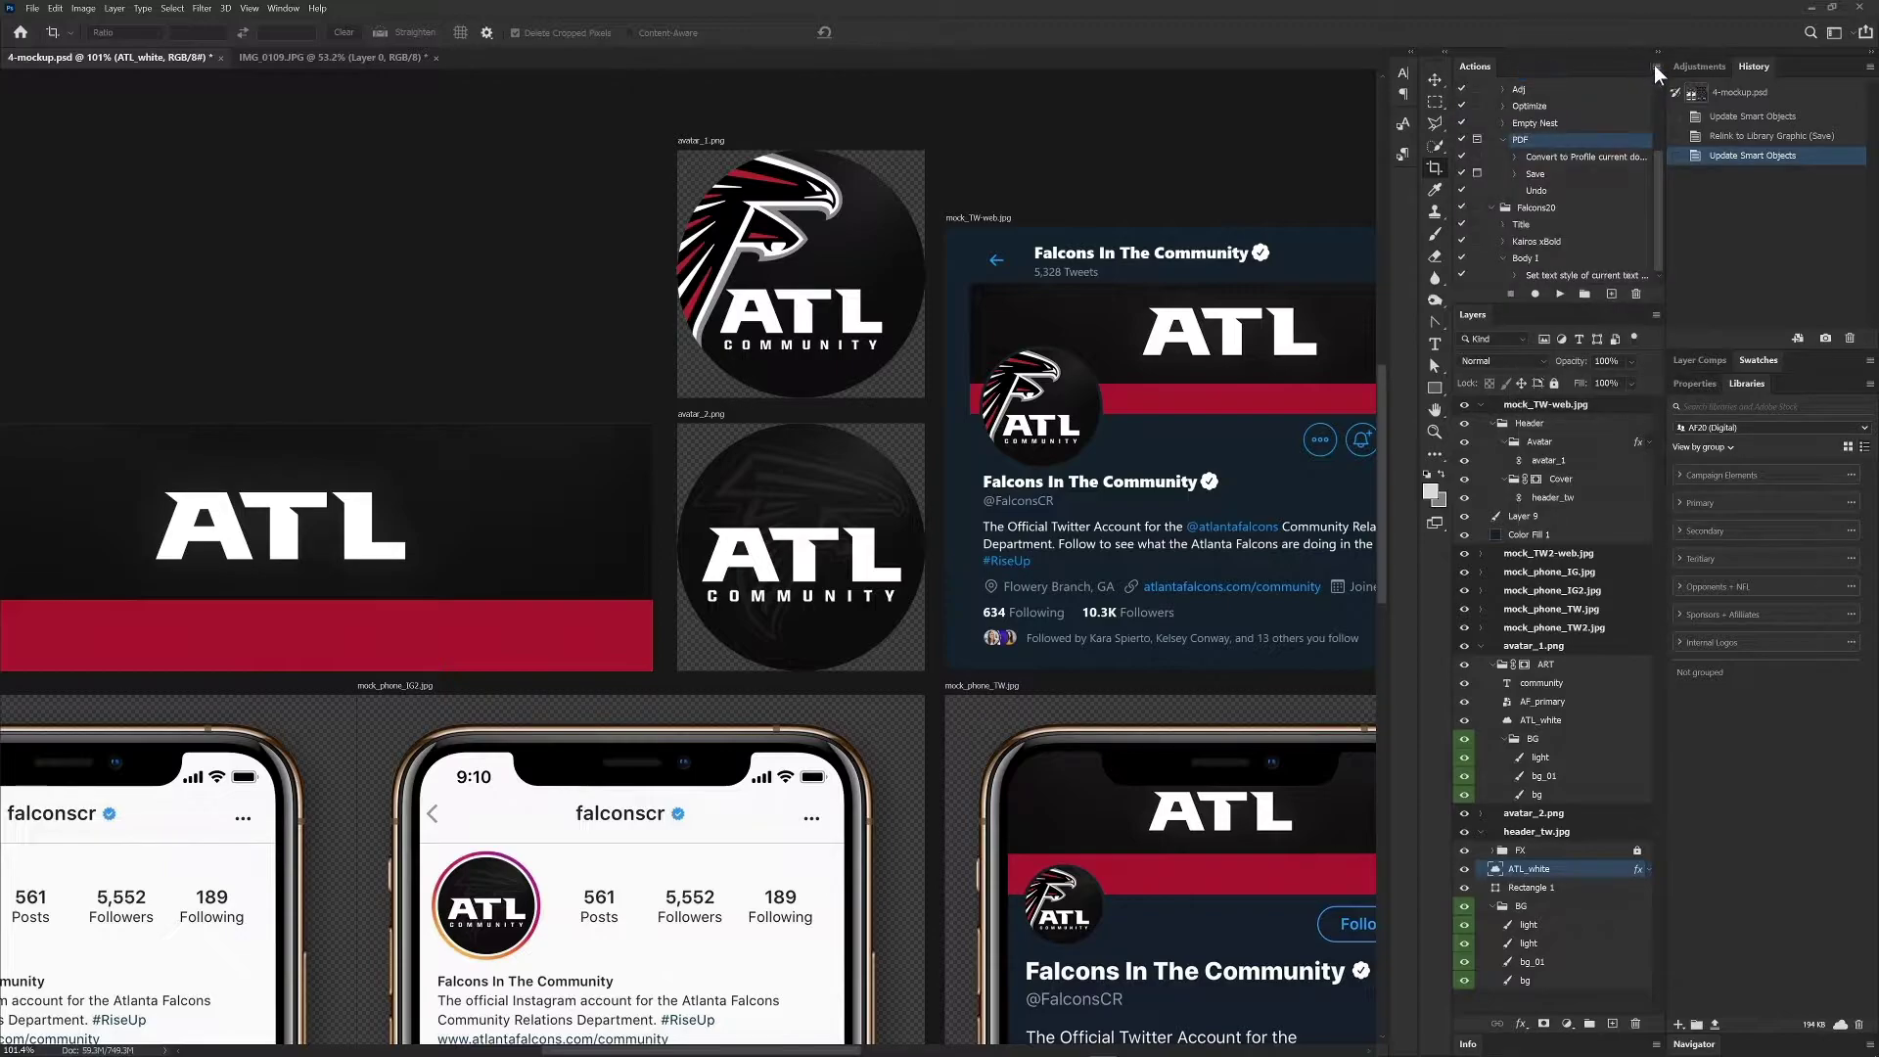
{"action": "left_click", "coordinate": [1654, 66]}
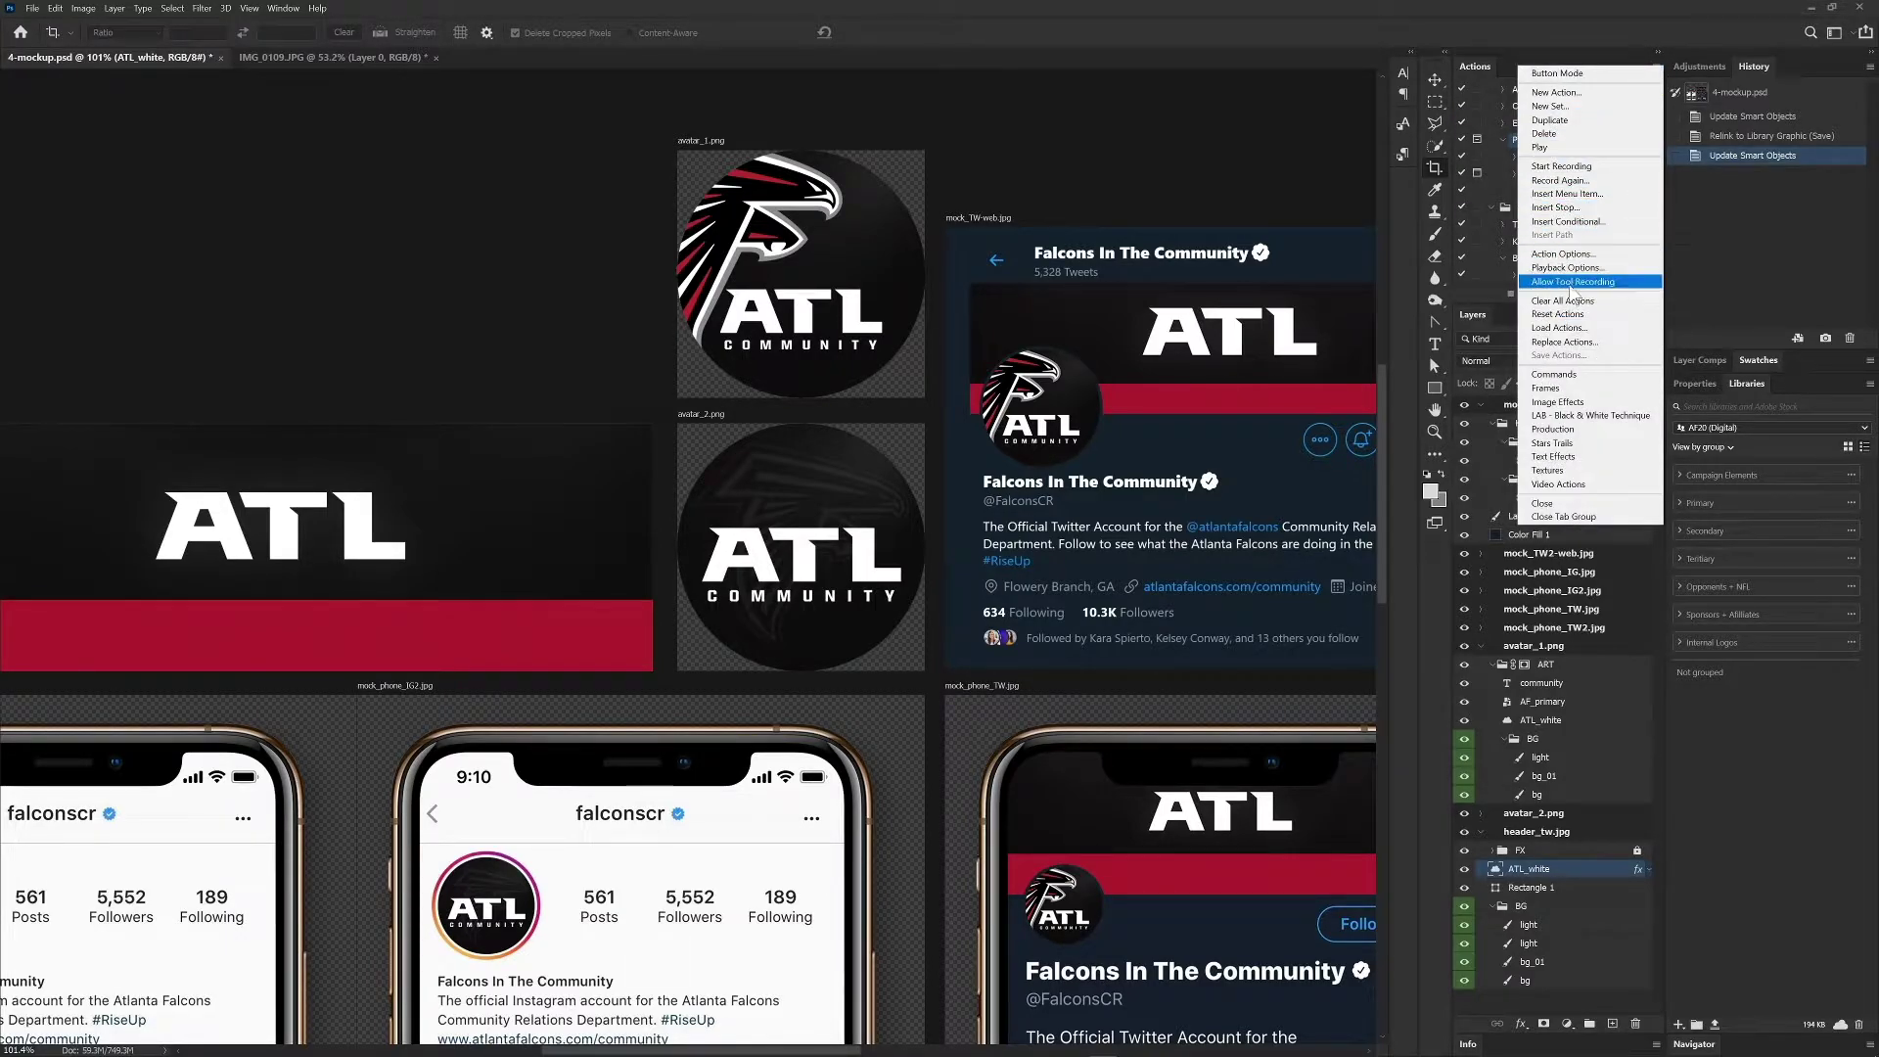
{"action": "left_click", "coordinate": [1471, 39]}
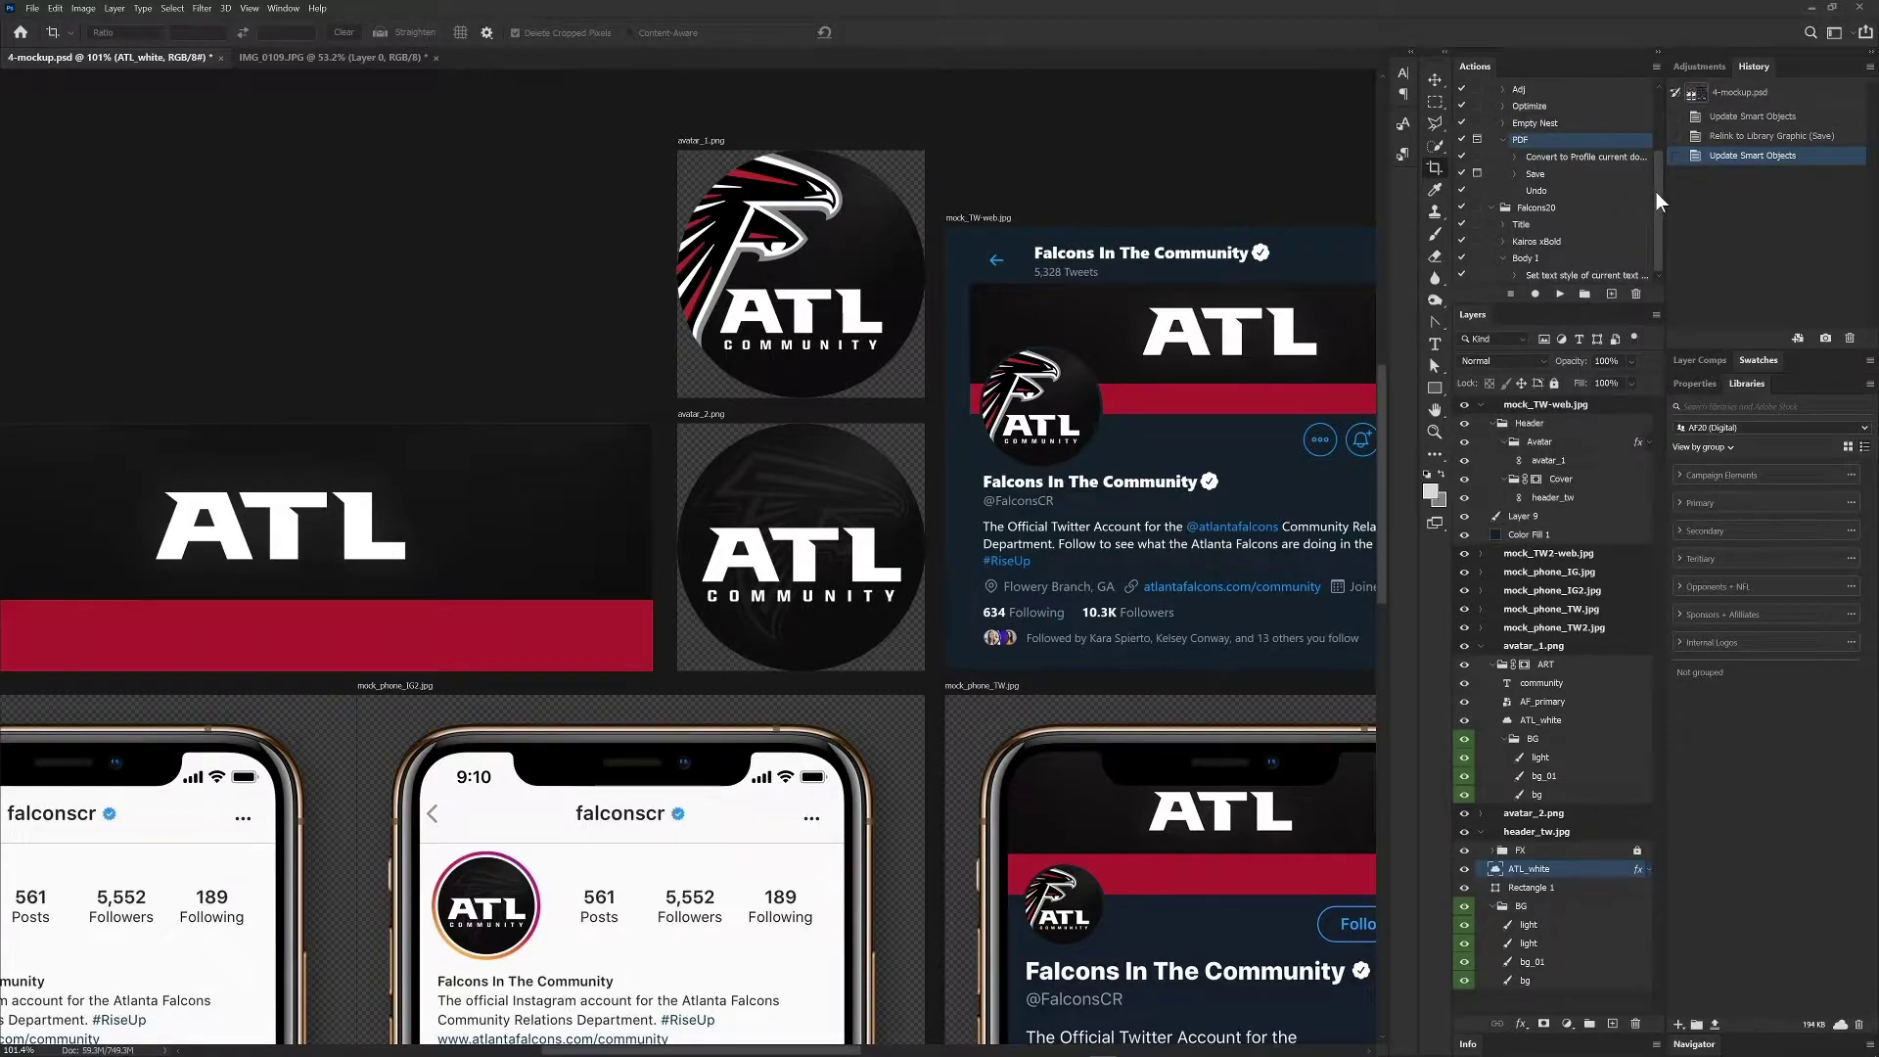
{"action": "left_click_drag", "start_coordinate": [1656, 192], "coordinate": [1658, 104]}
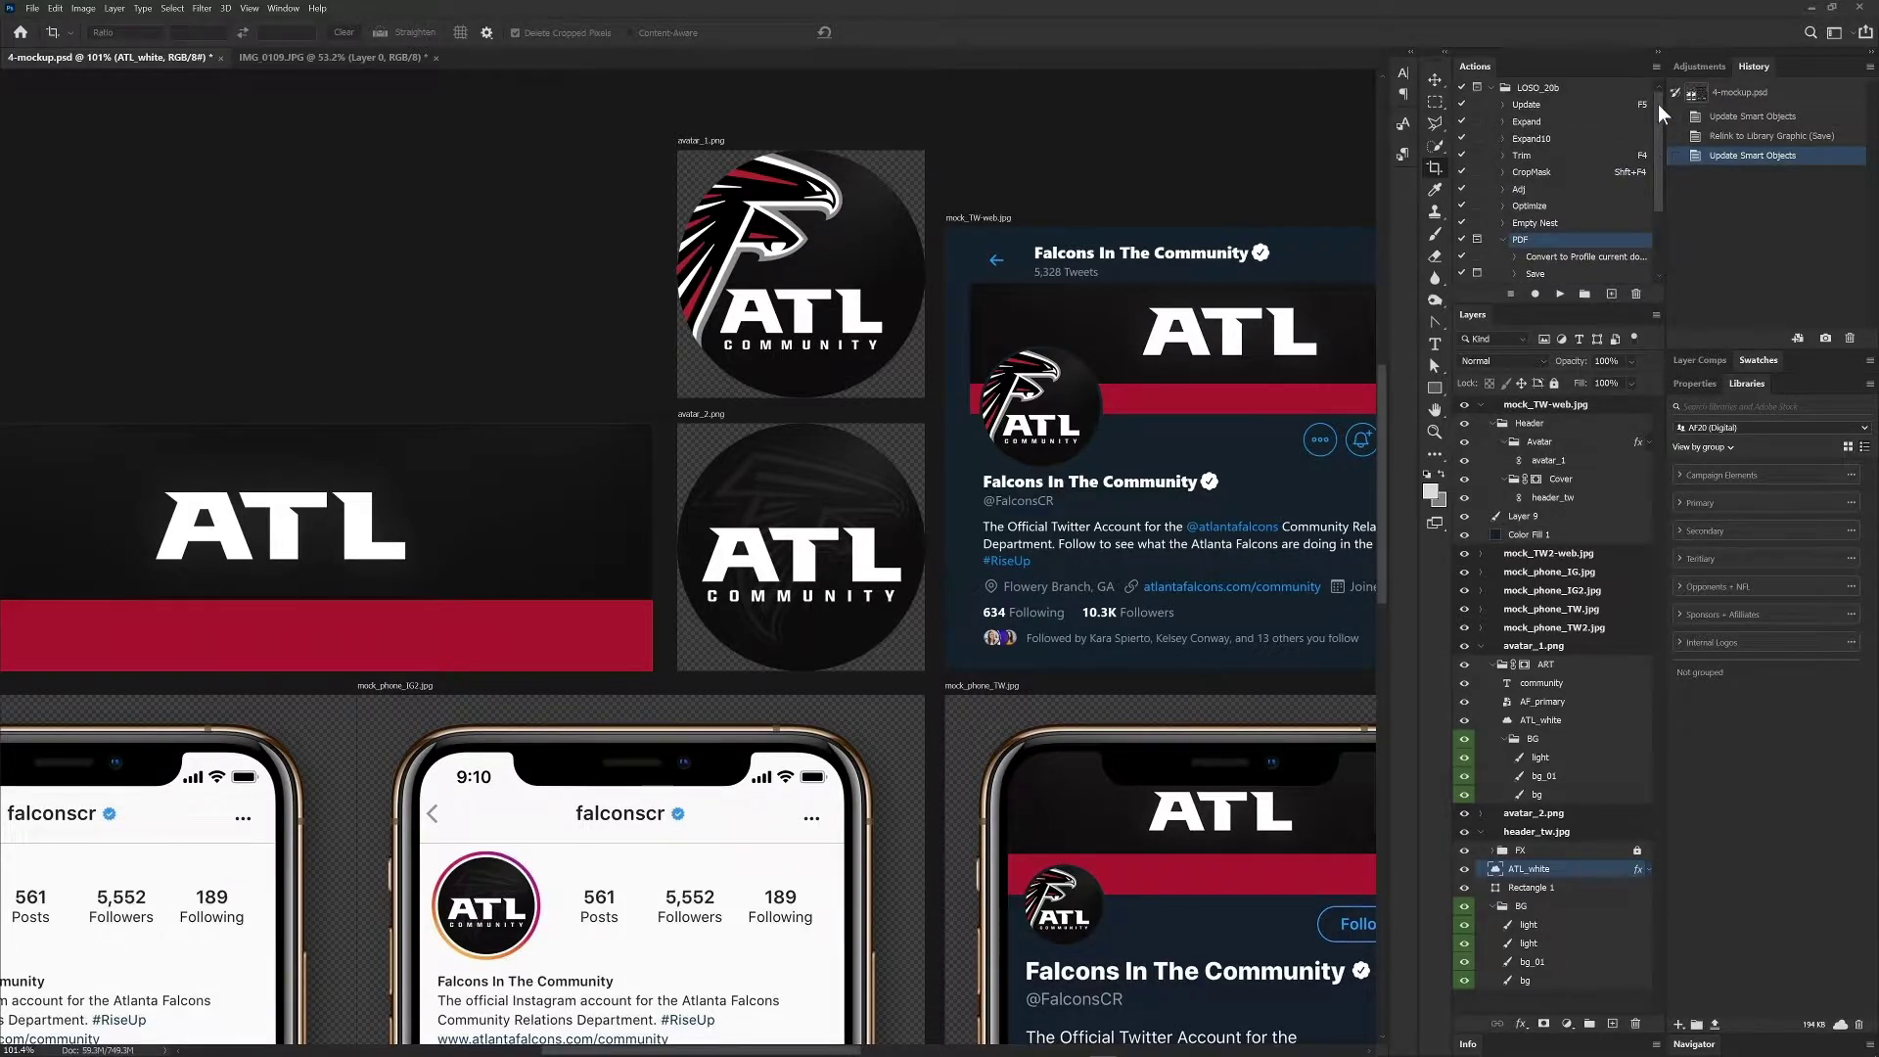
{"action": "double_click", "coordinate": [1536, 89]}
- Expand the LOSO_20b set, collapse the PDF action and Falcons20 set, and select Update
{"action": "left_click", "coordinate": [1494, 90]}
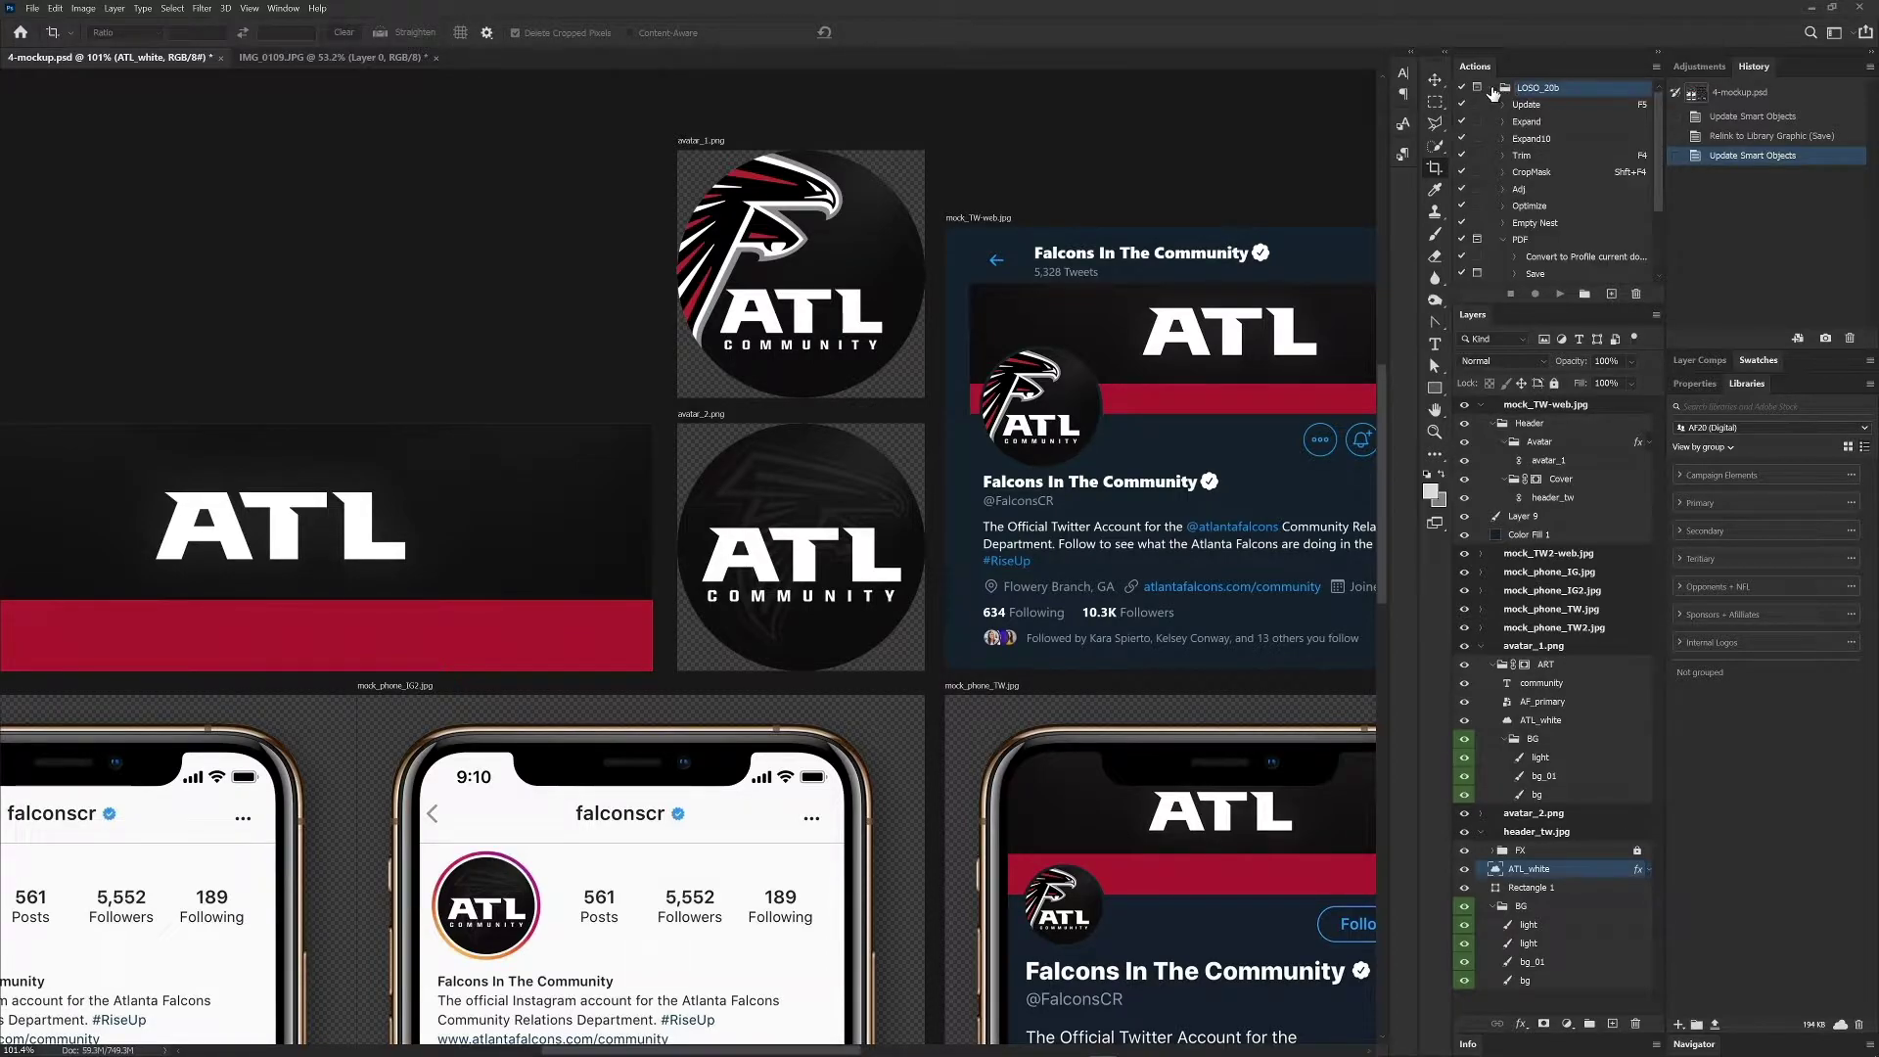
{"action": "left_click", "coordinate": [1495, 90]}
{"action": "left_click", "coordinate": [1504, 240]}
{"action": "left_click", "coordinate": [1492, 258]}
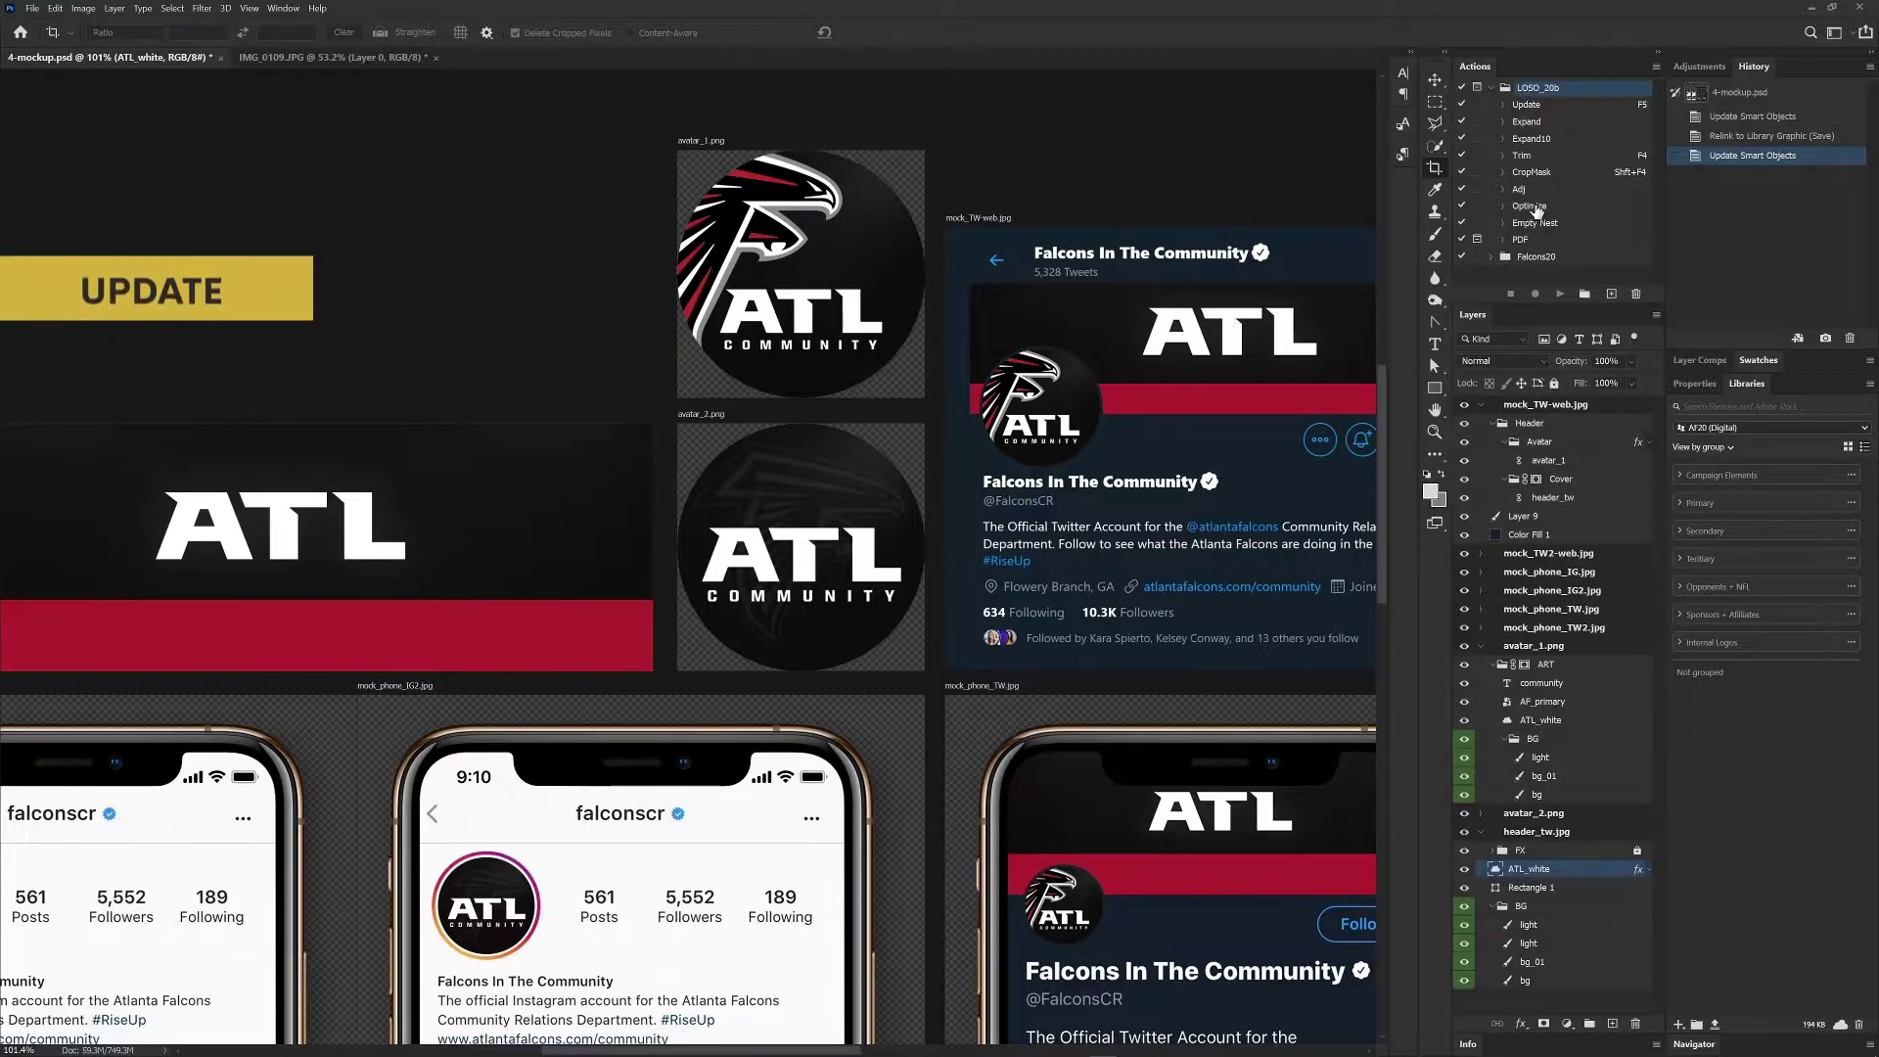
{"action": "left_click", "coordinate": [1556, 105]}
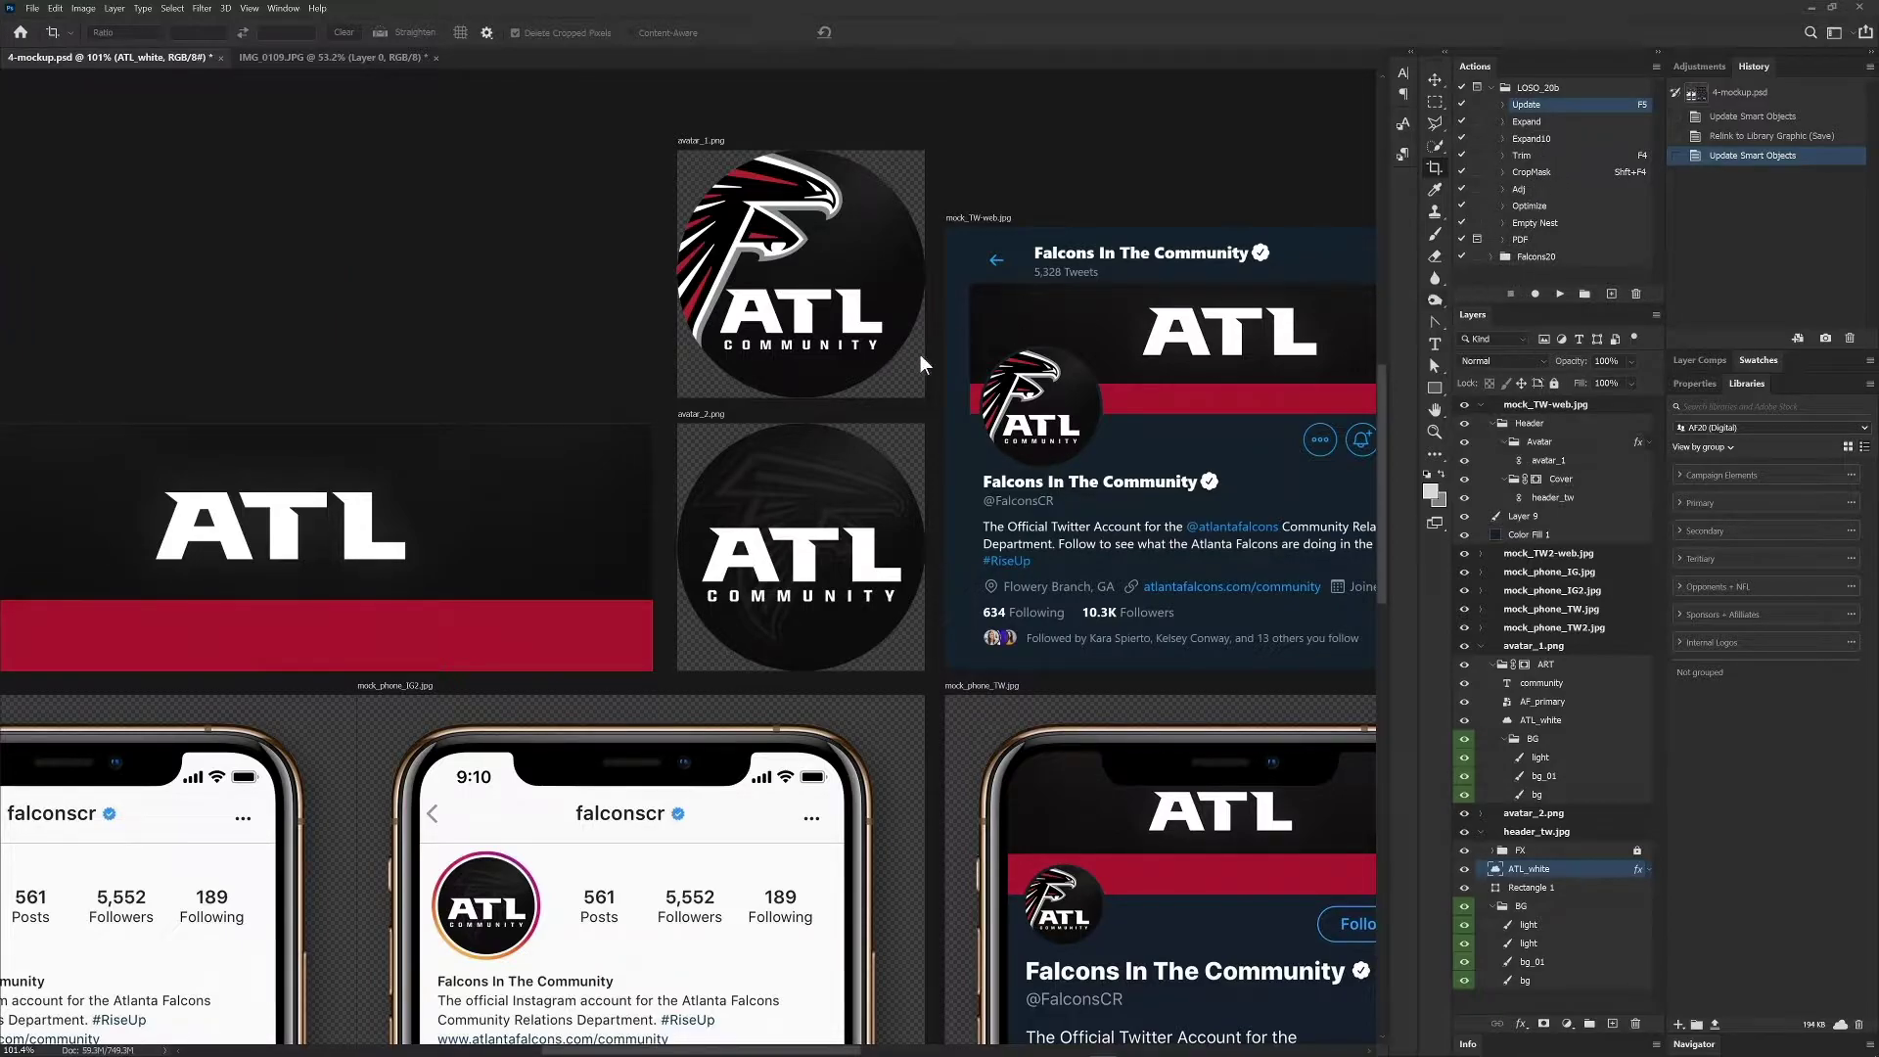
{"action": "left_click_drag", "start_coordinate": [920, 354], "coordinate": [377, 261]}
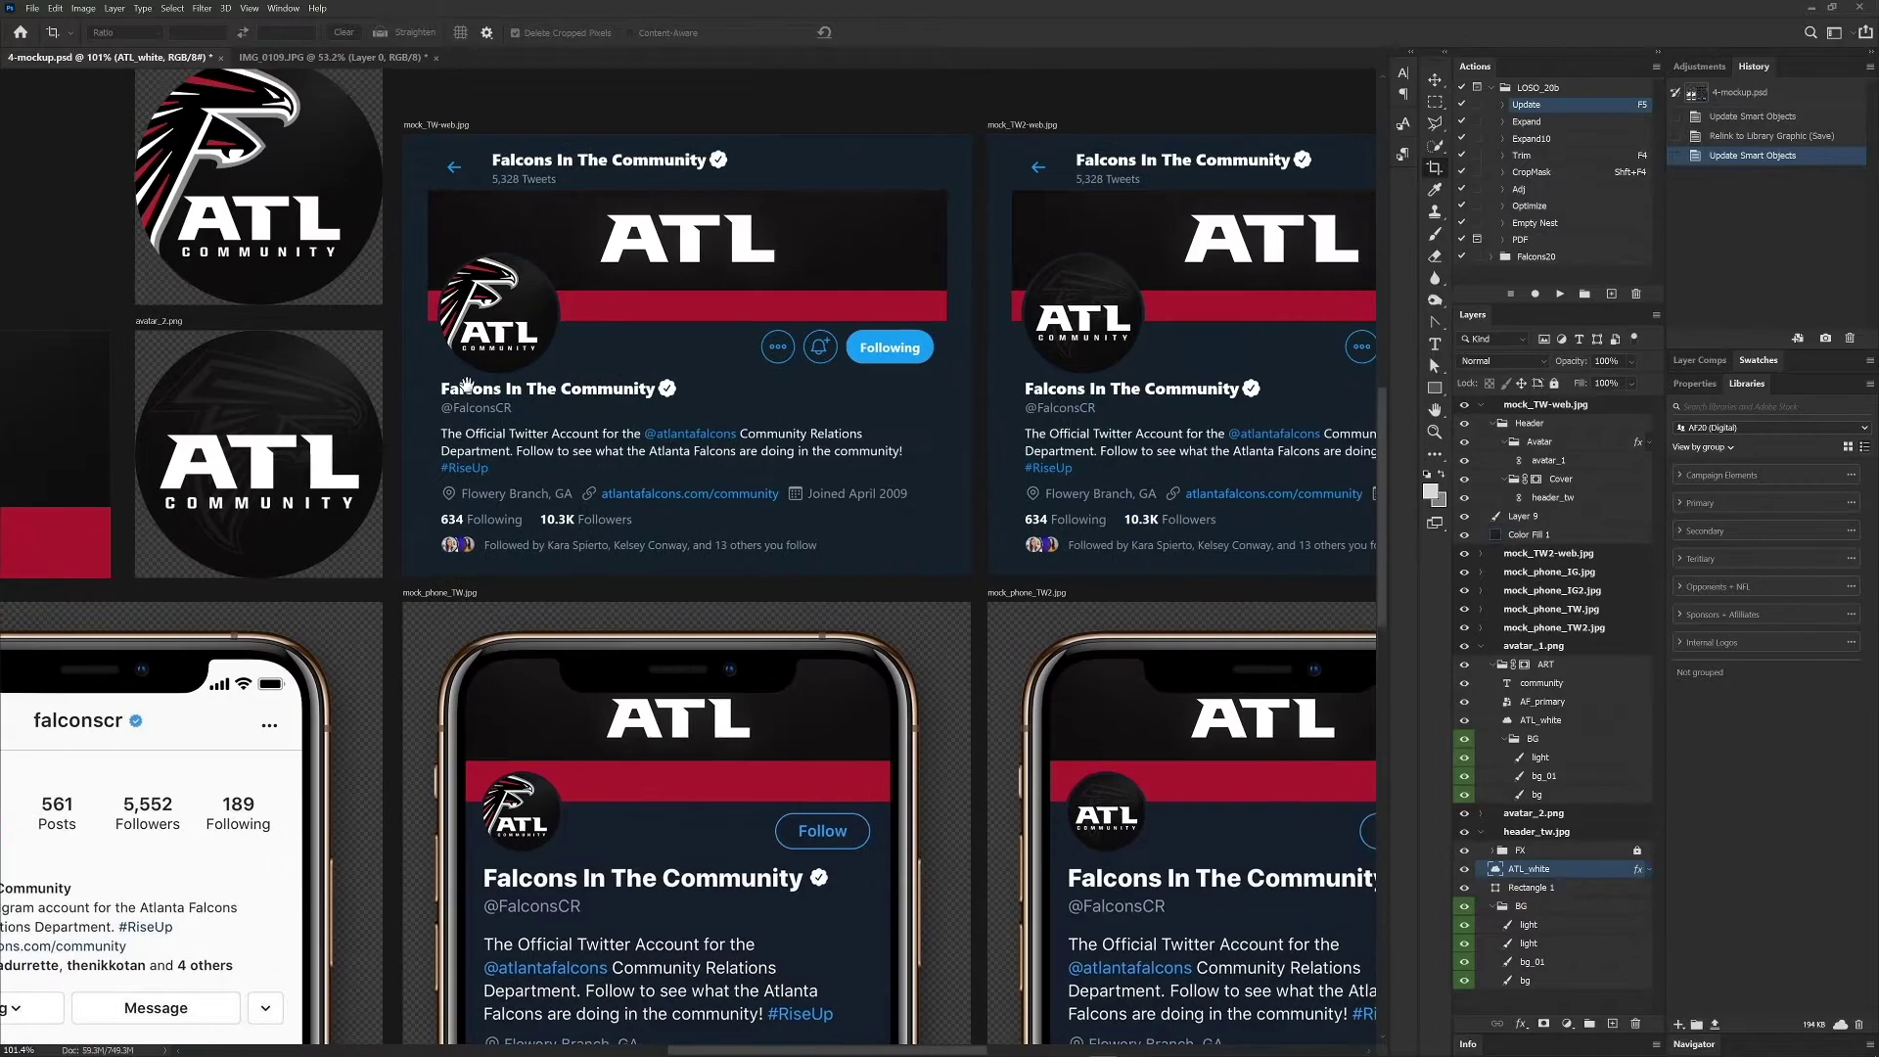
{"action": "left_click_drag", "start_coordinate": [466, 384], "coordinate": [740, 473]}
{"action": "scroll", "coordinate": [520, 450], "scroll_direction": "down", "scroll_amount": 2}
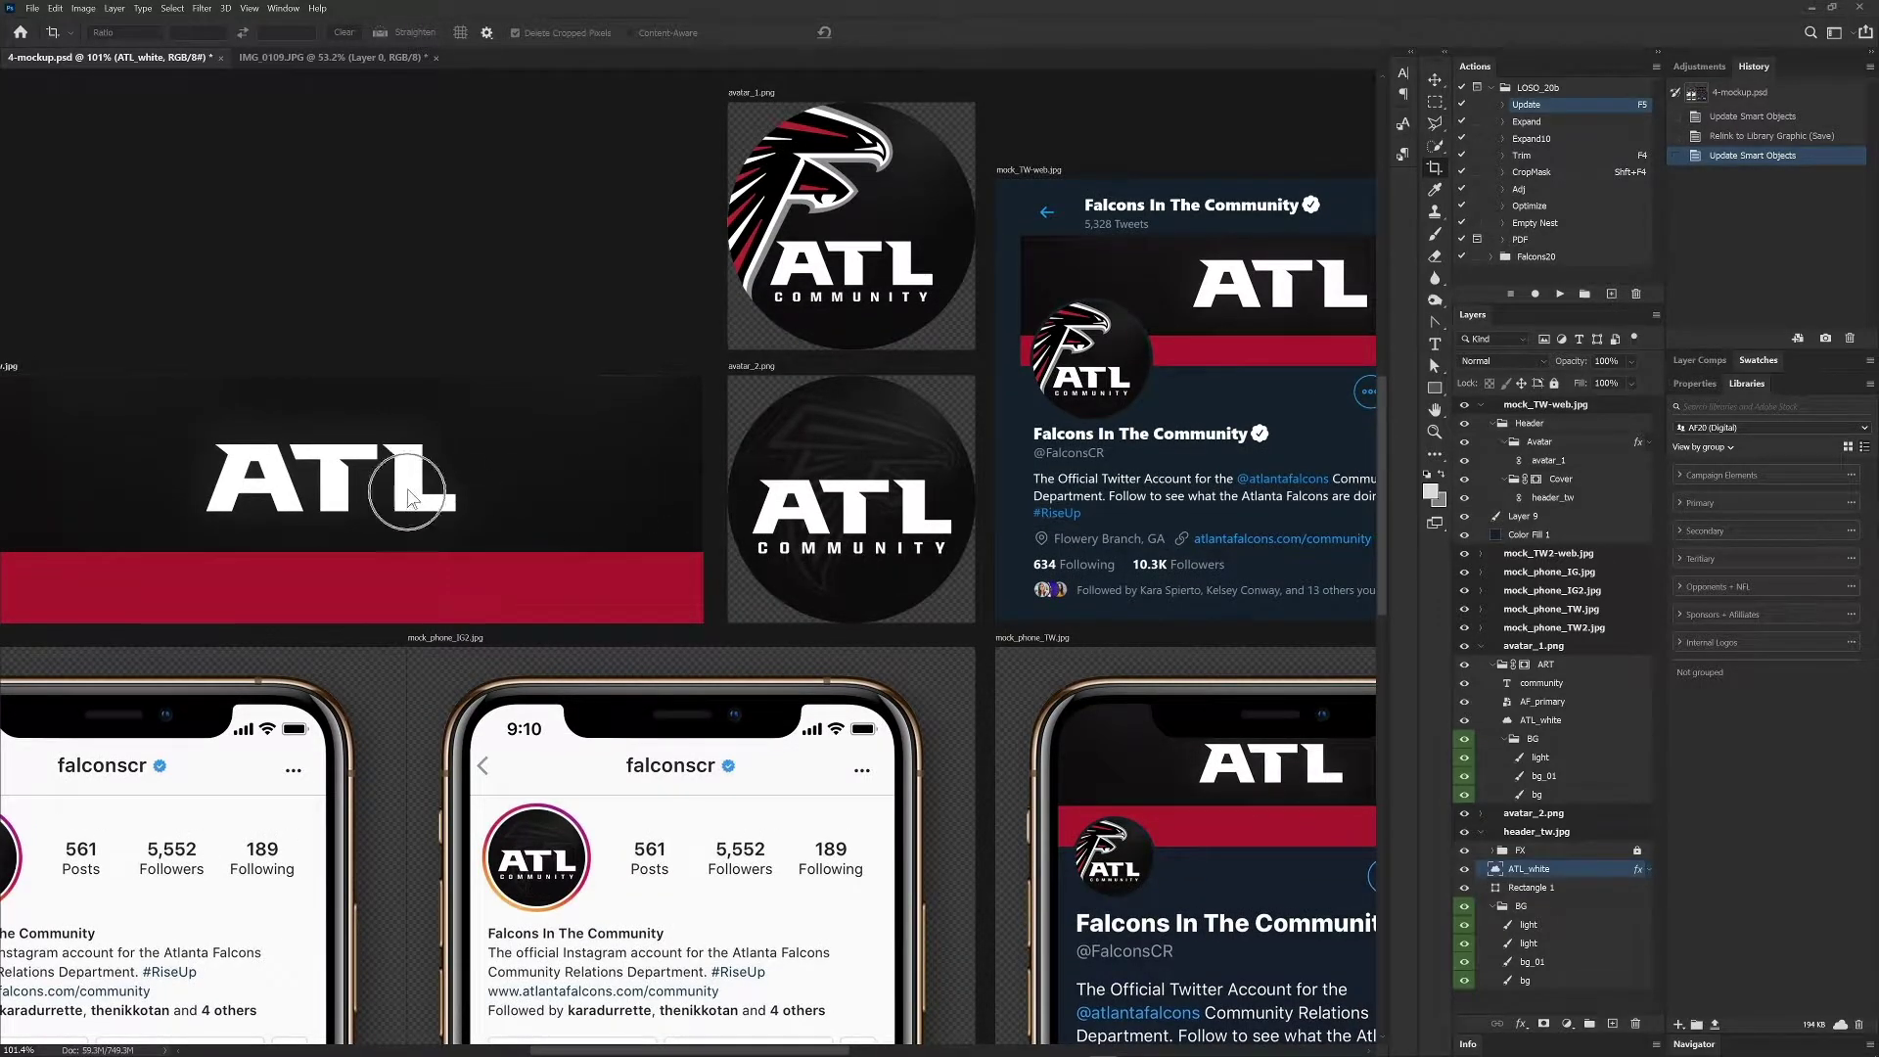
{"action": "left_click_drag", "start_coordinate": [658, 385], "coordinate": [690, 338]}
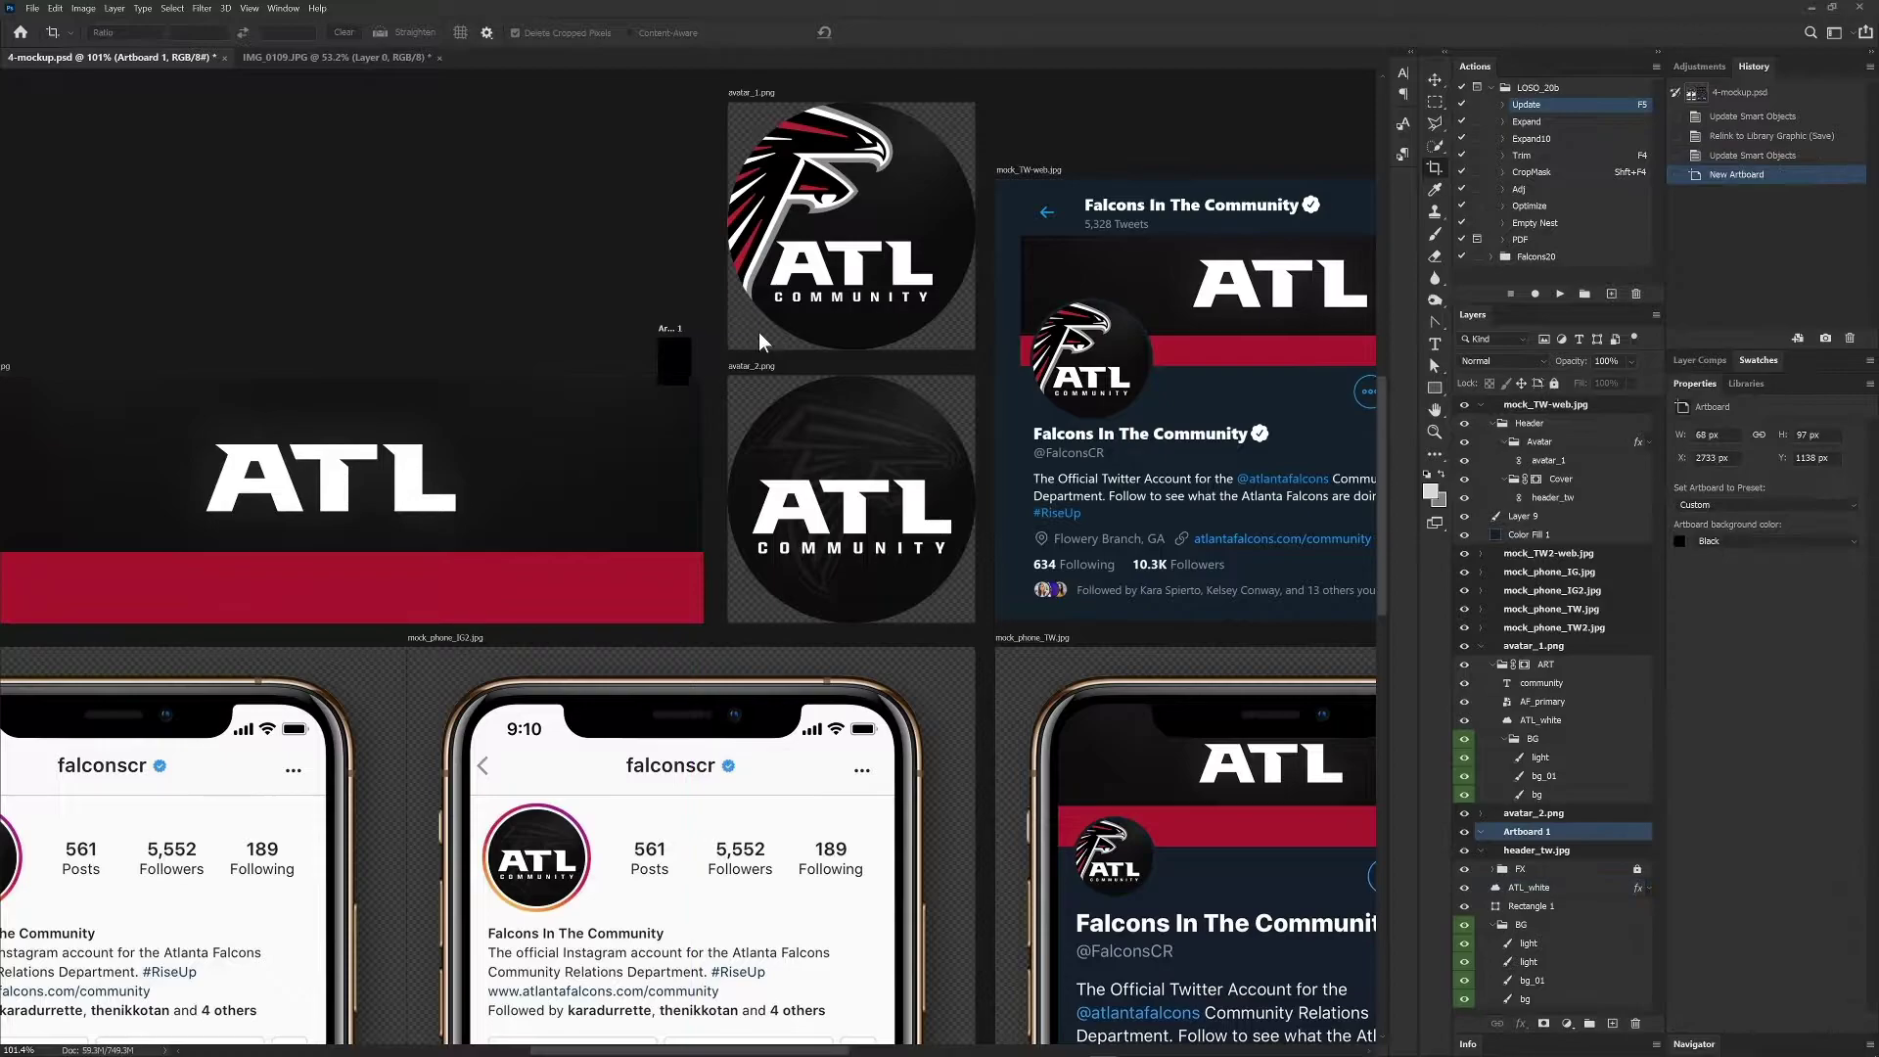
{"action": "key", "text": "ctrl+z"}
{"action": "left_click_drag", "start_coordinate": [1073, 454], "coordinate": [499, 474]}
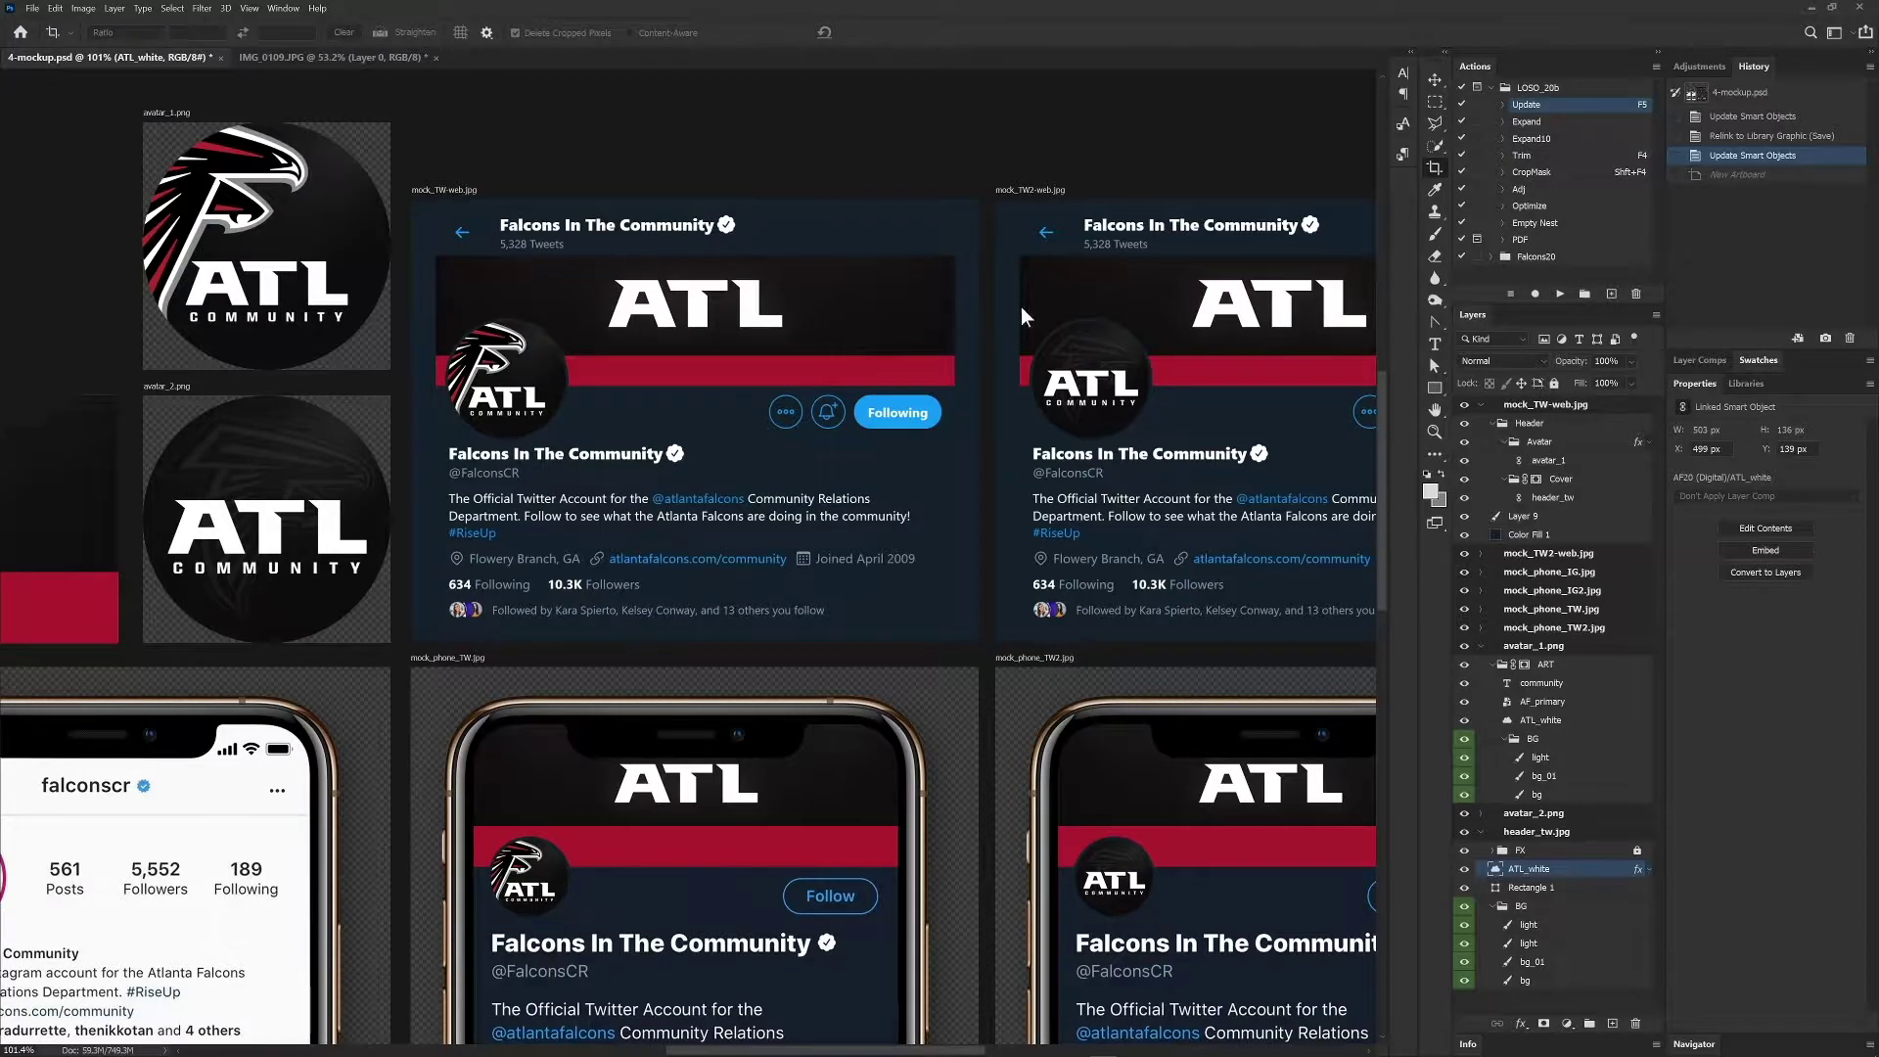
{"action": "key", "text": "z"}
{"action": "left_click_drag", "start_coordinate": [907, 482], "coordinate": [842, 498]}
{"action": "key", "text": "c"}
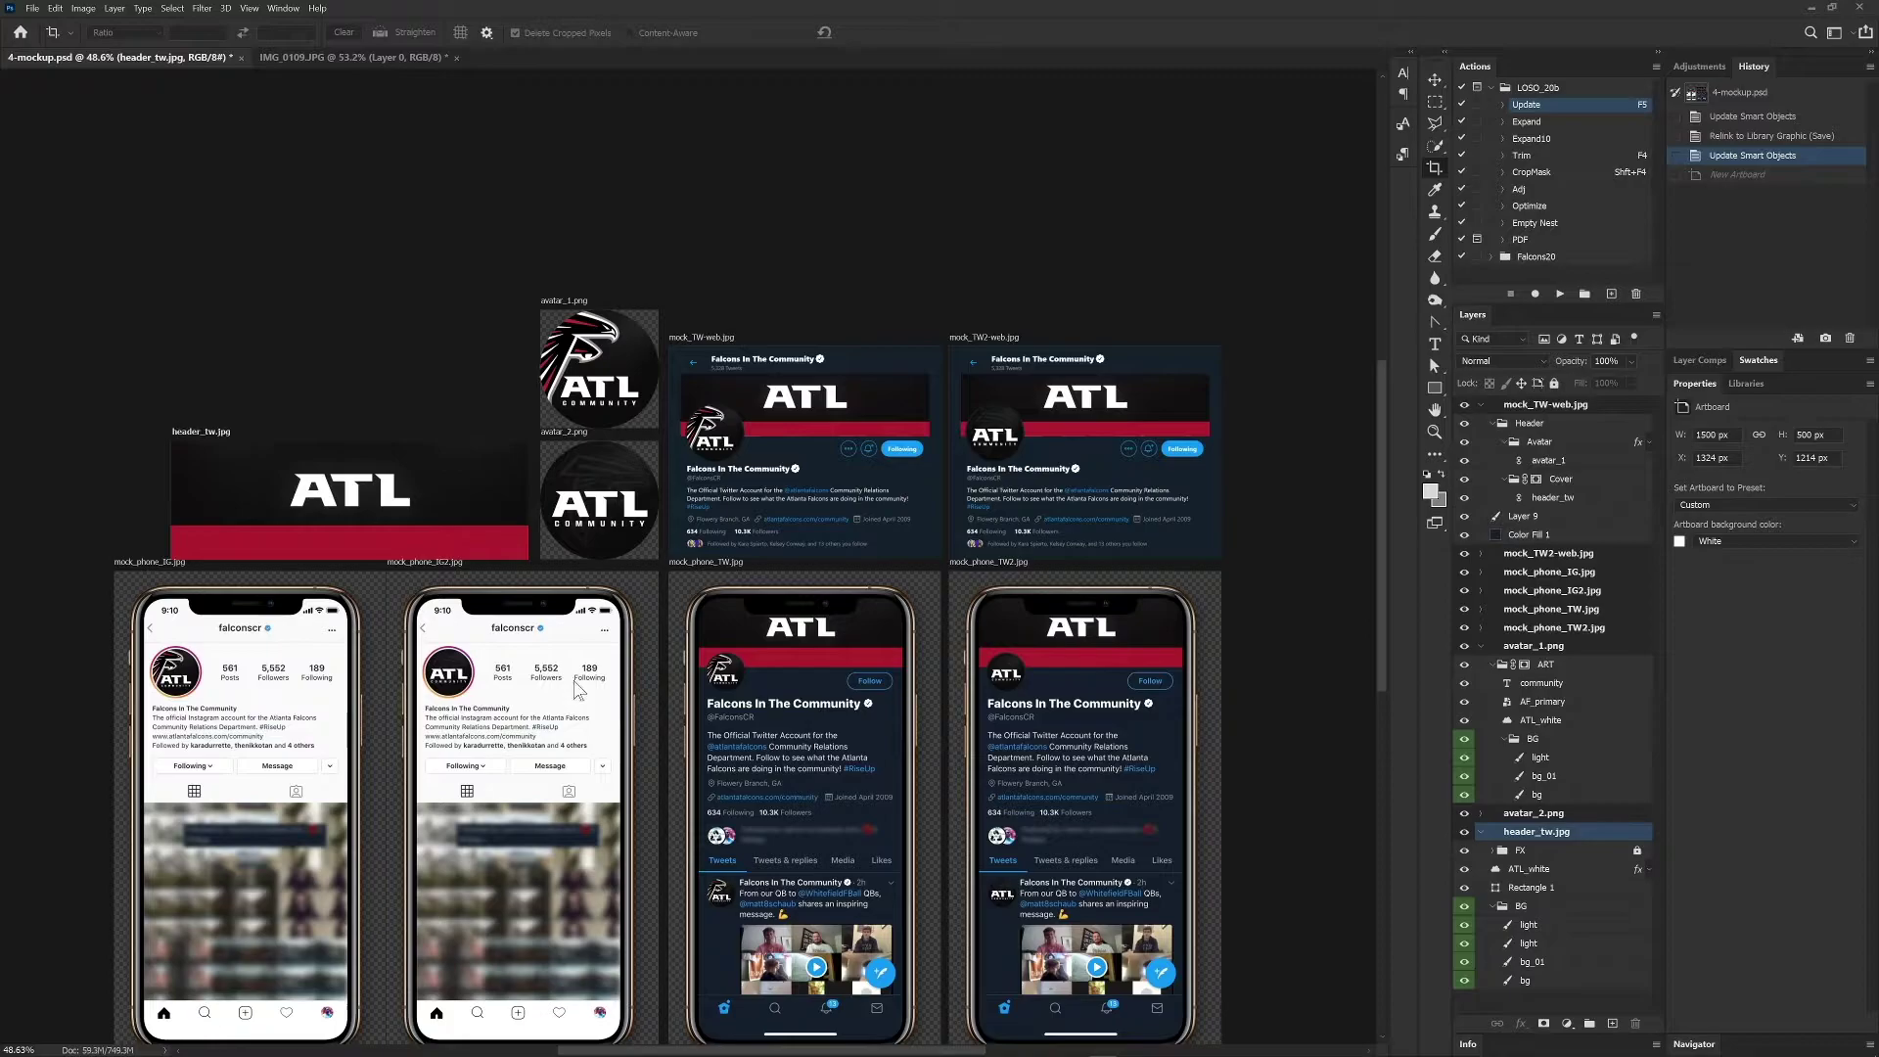
{"action": "left_click_drag", "start_coordinate": [734, 674], "coordinate": [747, 571]}
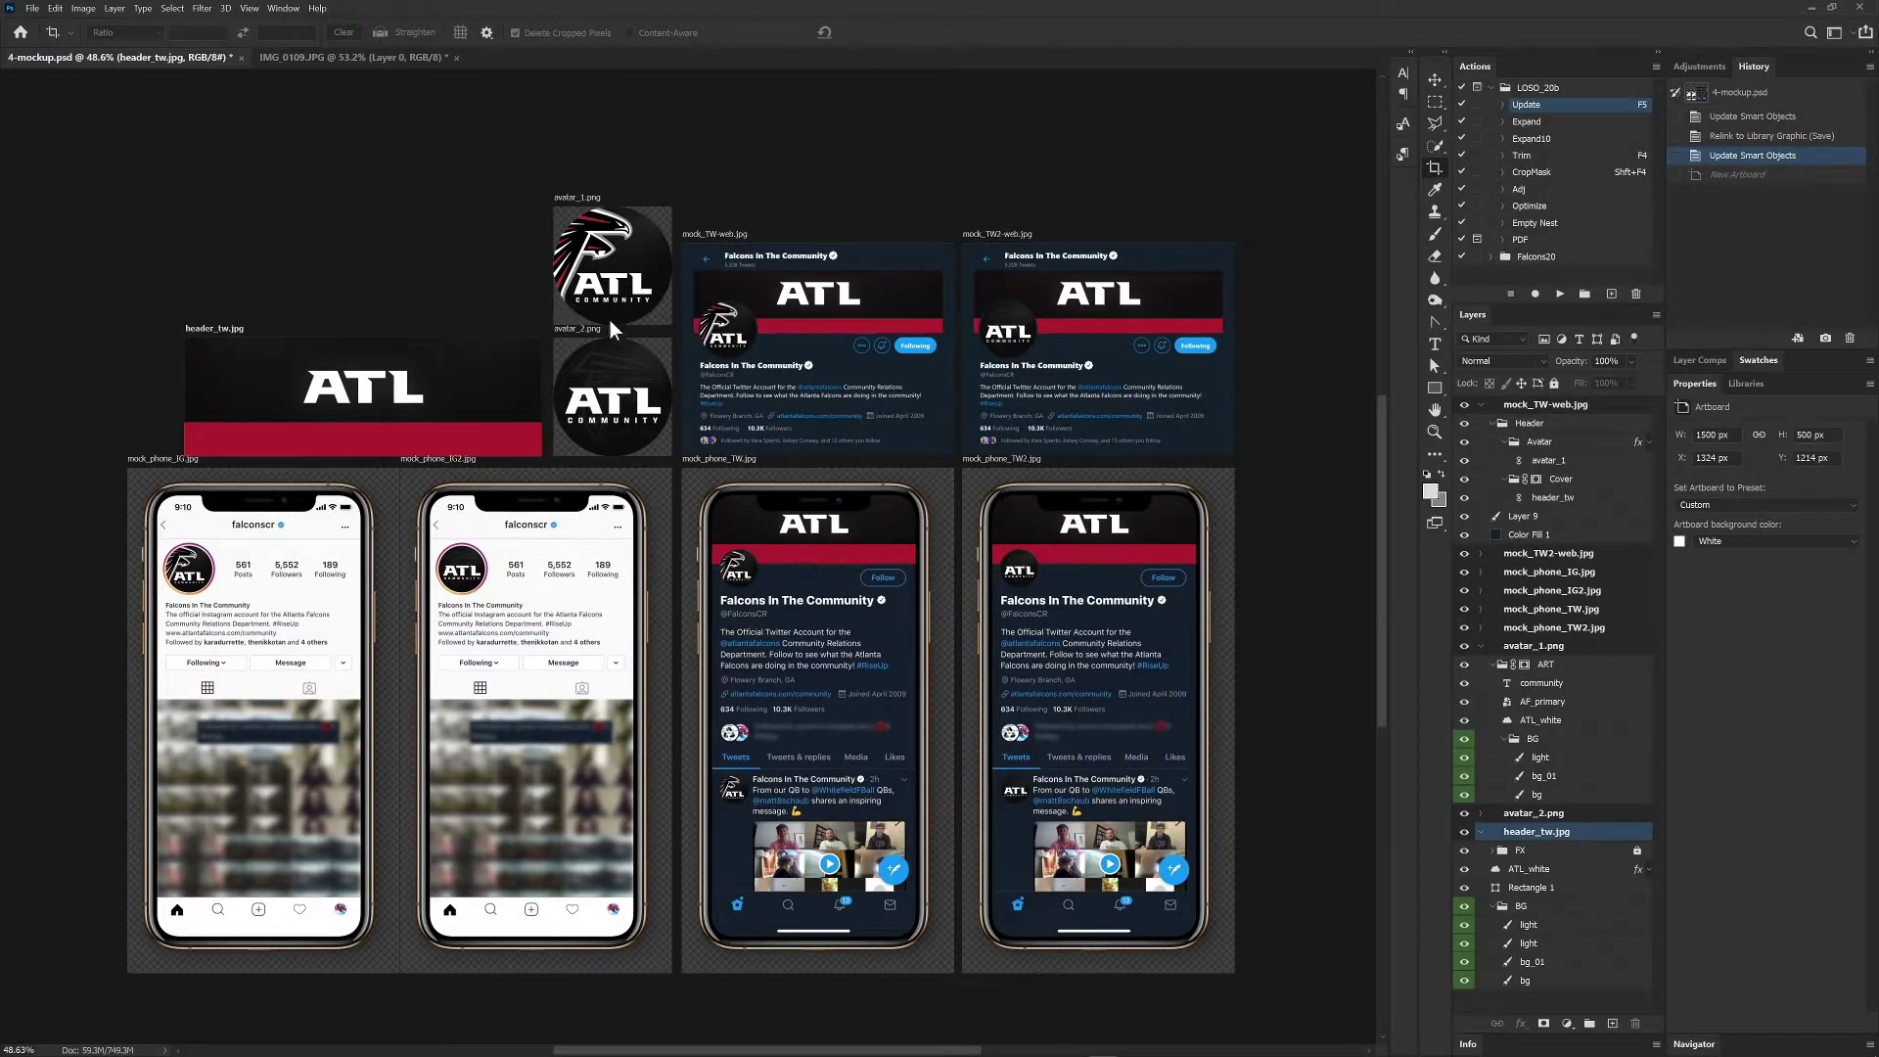
{"action": "key", "text": "z"}
{"action": "left_click_drag", "start_coordinate": [609, 320], "coordinate": [722, 362]}
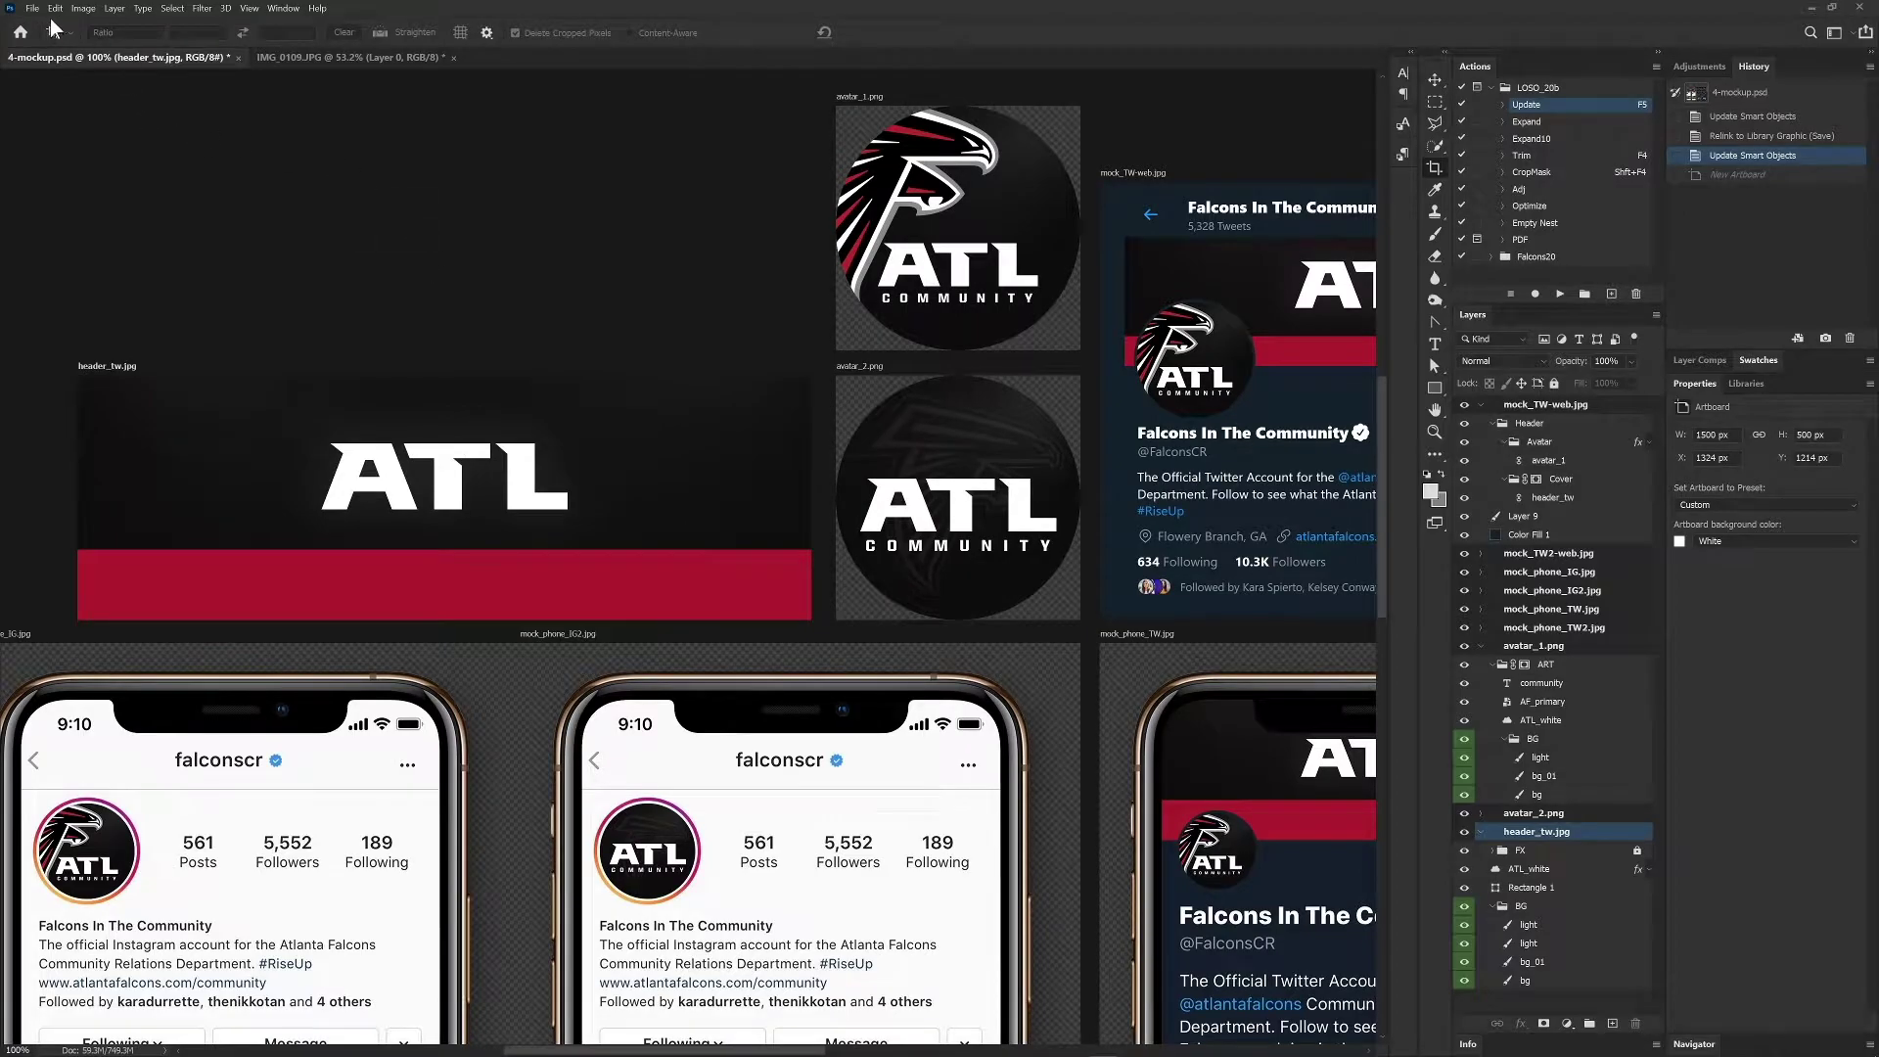
- Check the image asset generation option, then bring the File Explorer window into view
{"action": "left_click", "coordinate": [32, 8]}
{"action": "mouse_move", "coordinate": [128, 227]}
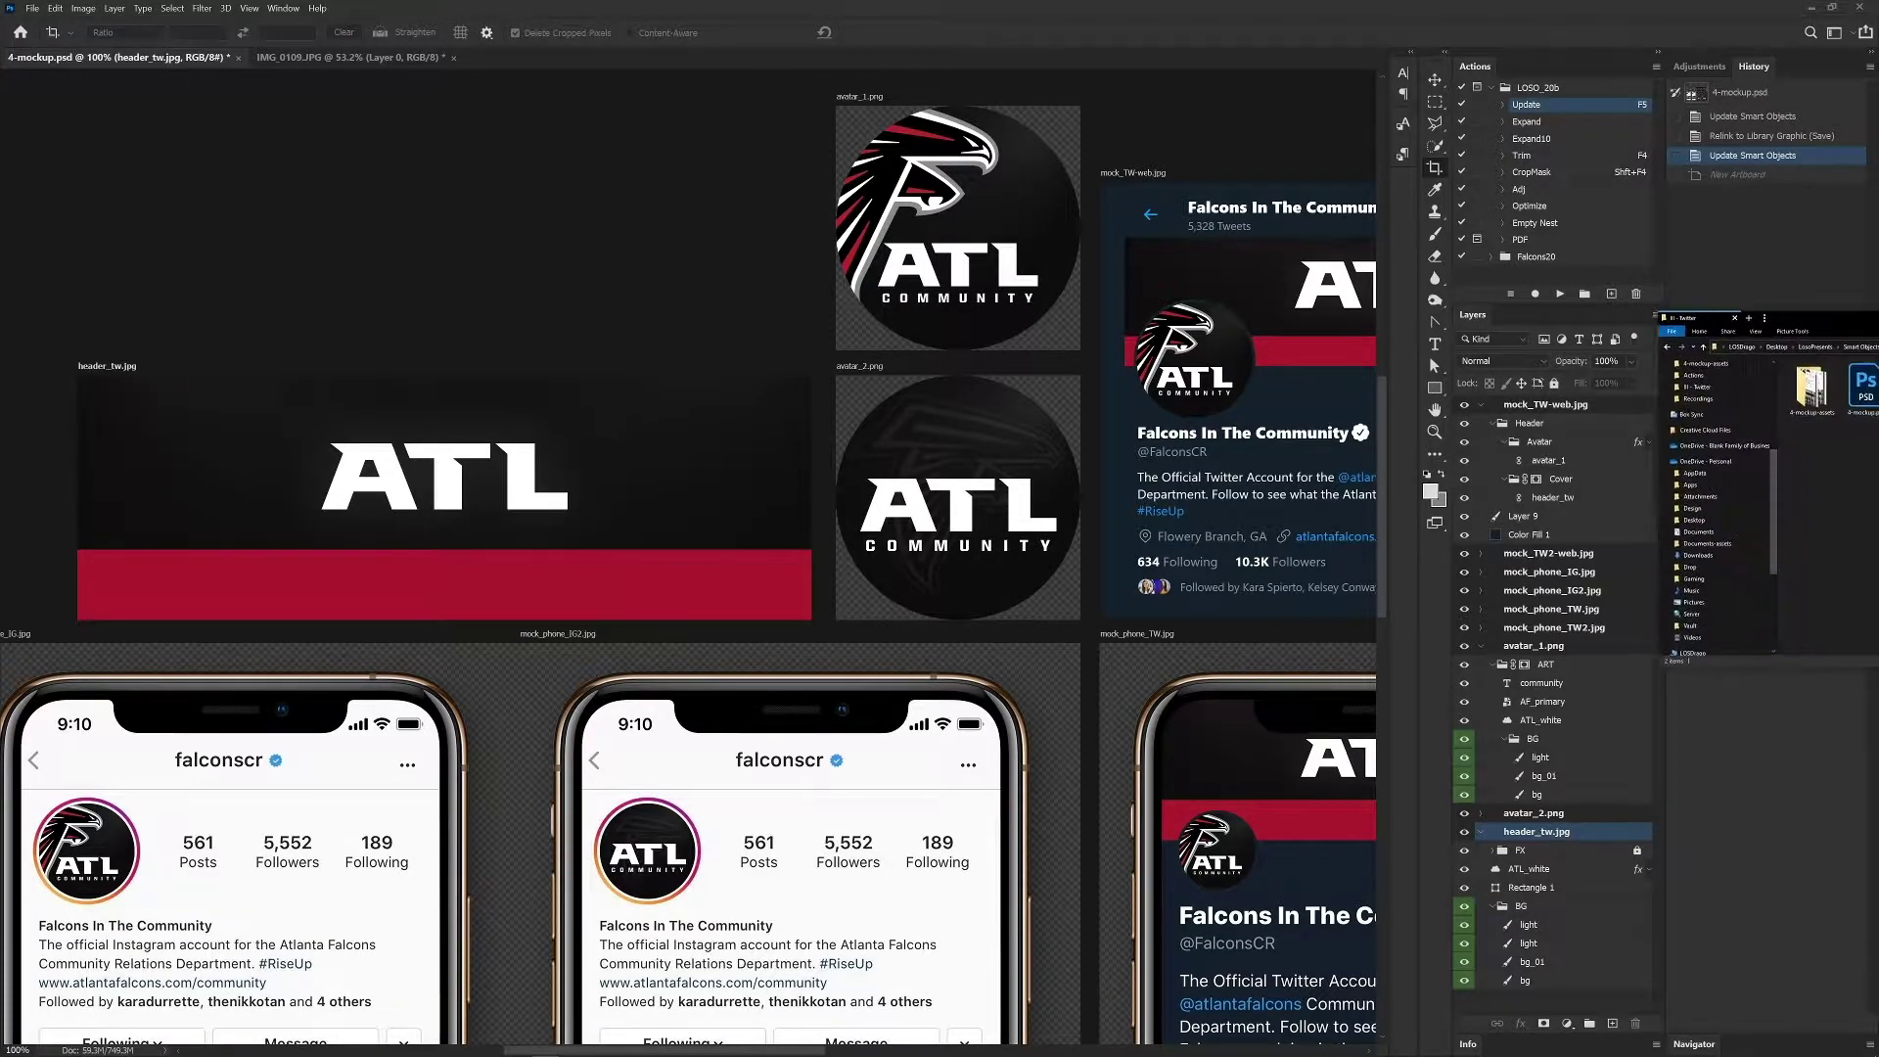
{"action": "left_click_drag", "start_coordinate": [1878, 367], "coordinate": [1129, 370]}
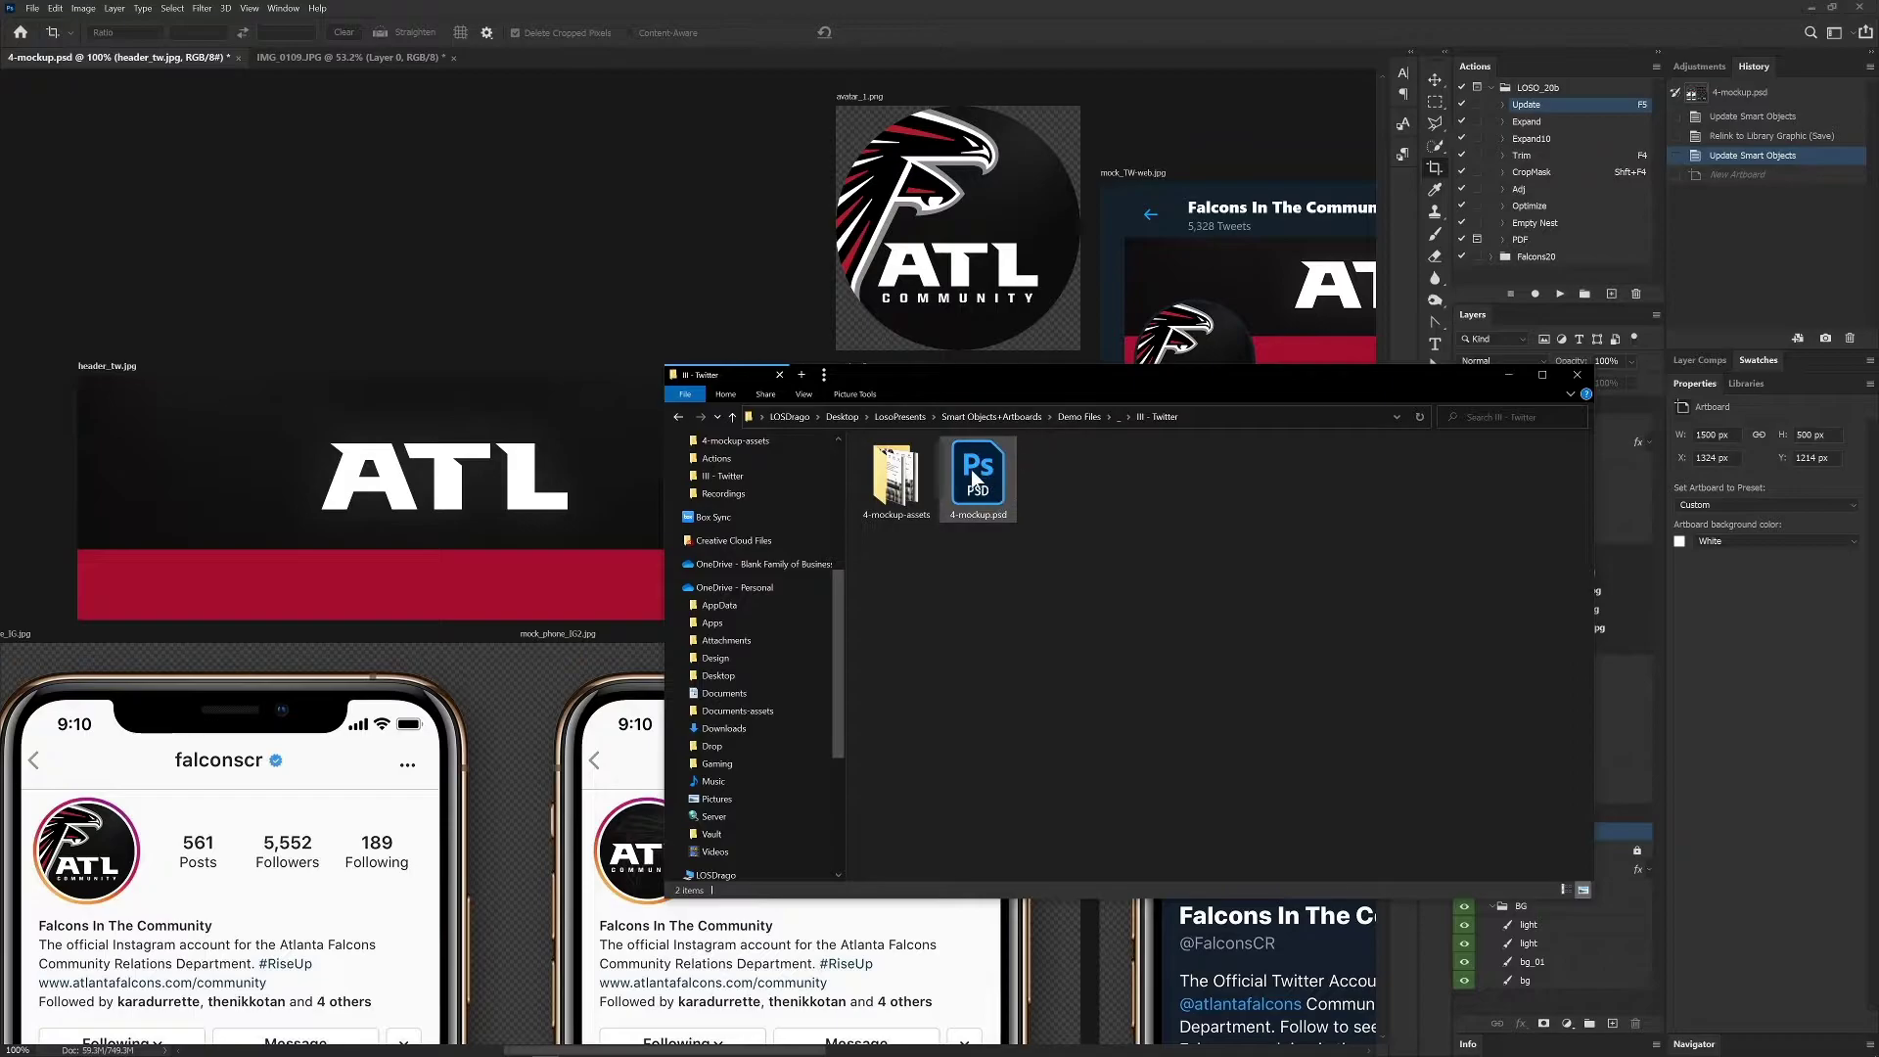
- Open 4-mockup-assets, select avatar_2.png, and move the Explorer window off the canvas
{"action": "double_click", "coordinate": [902, 494]}
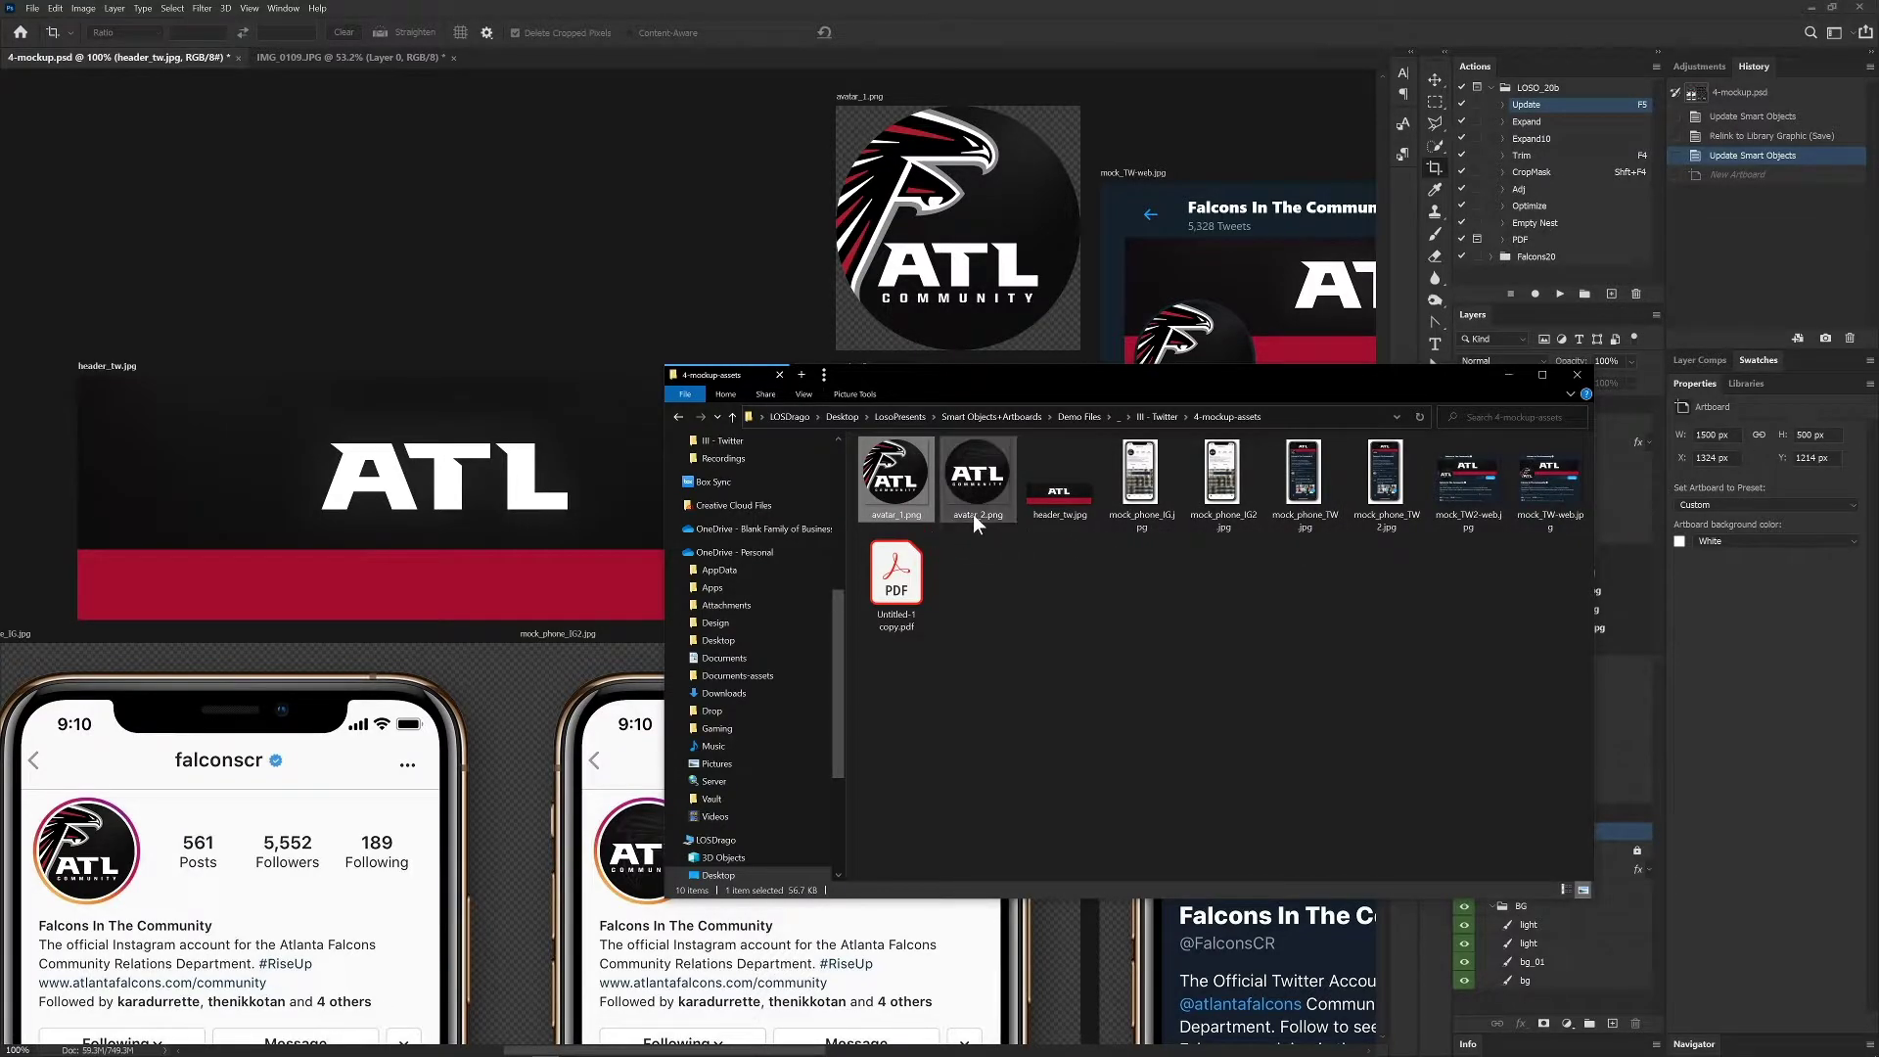
{"action": "left_click", "coordinate": [978, 478]}
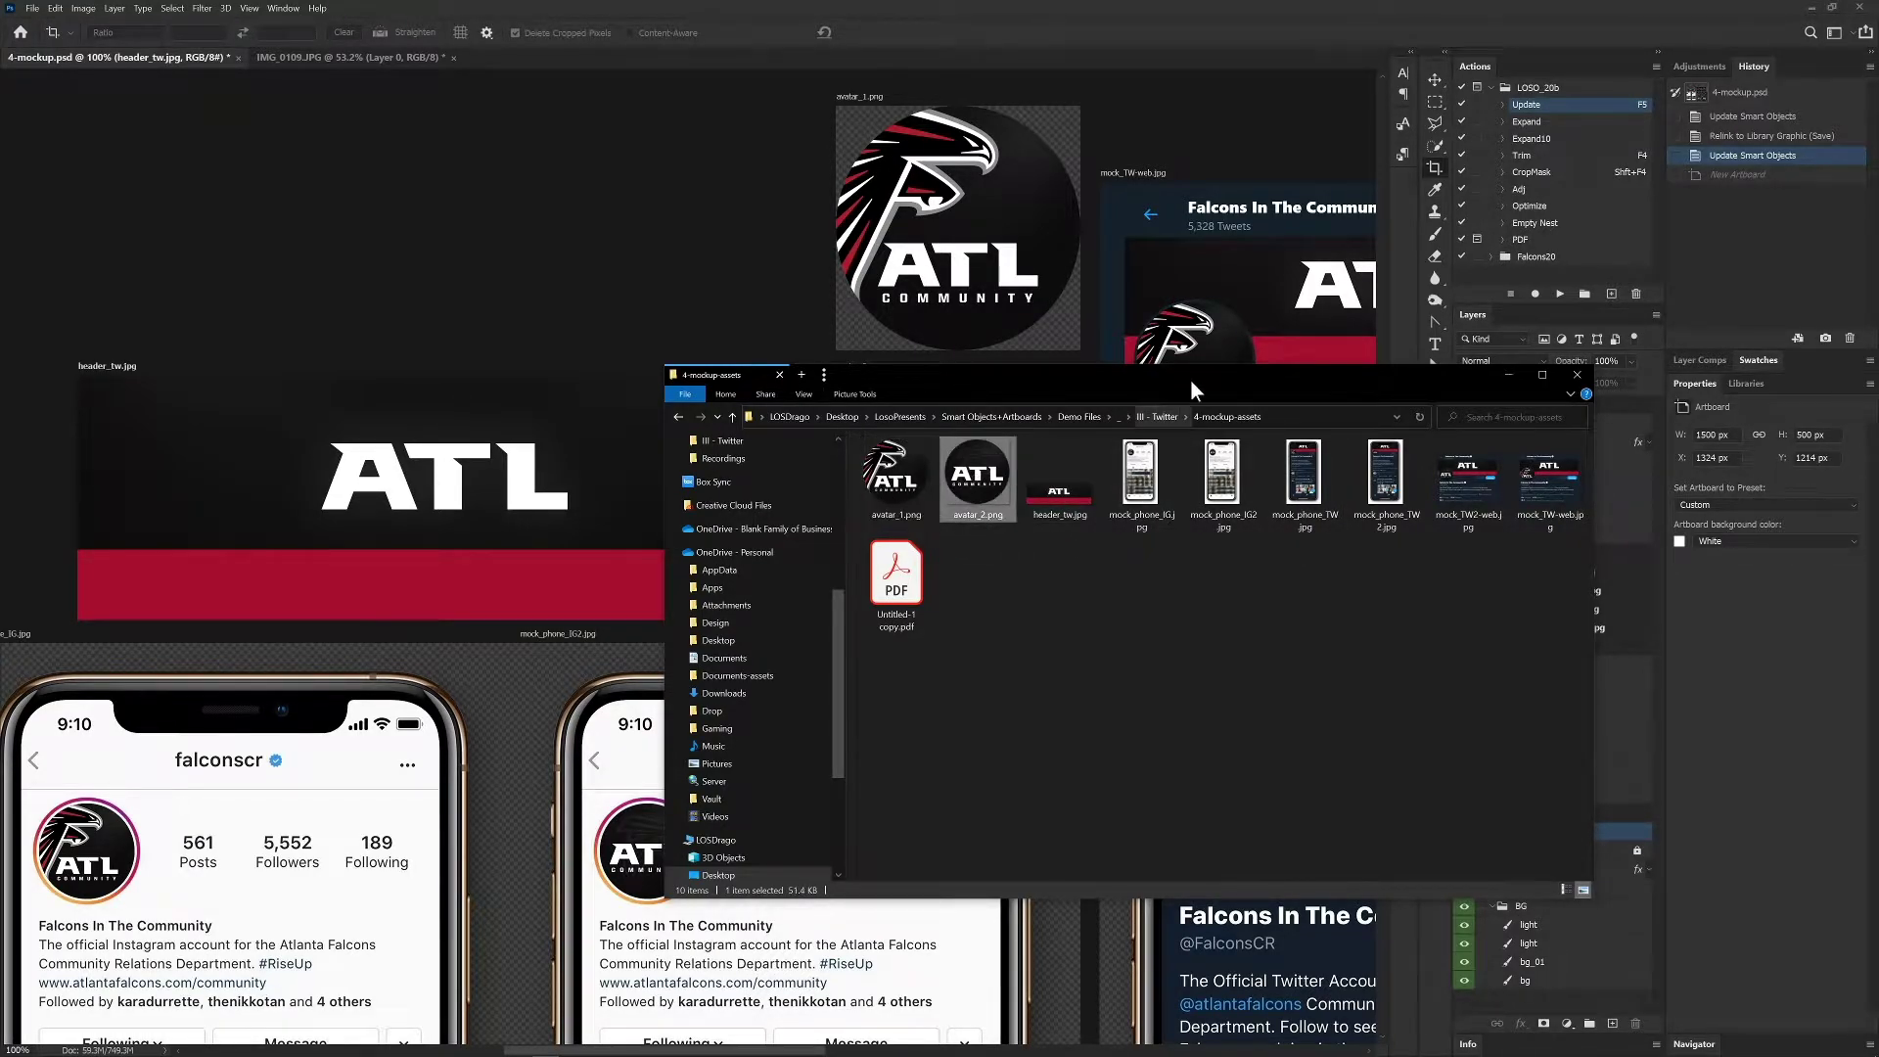
{"action": "left_click_drag", "start_coordinate": [1183, 378], "coordinate": [1878, 362]}
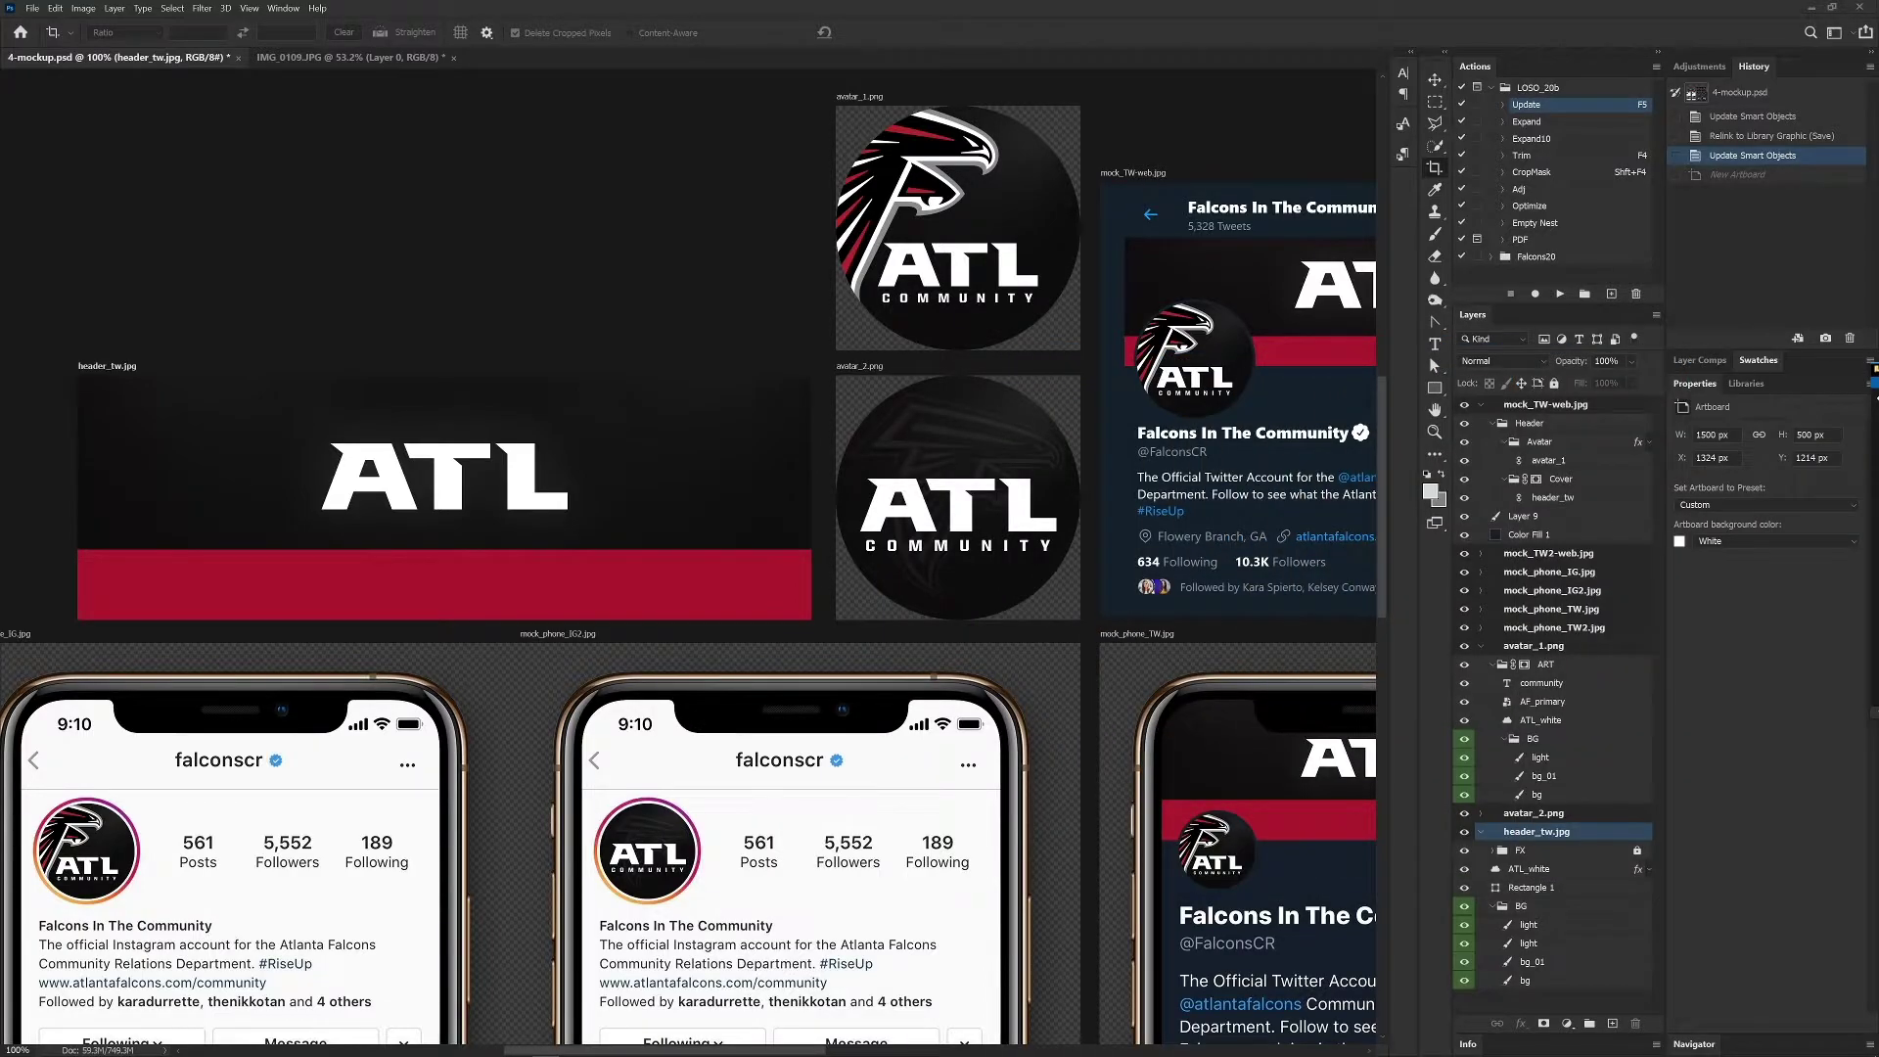
- Select the mock_TW2-web.jpg layer, toggle the avatar_1.png group, and review the updated mockups
{"action": "left_click", "coordinate": [1604, 553]}
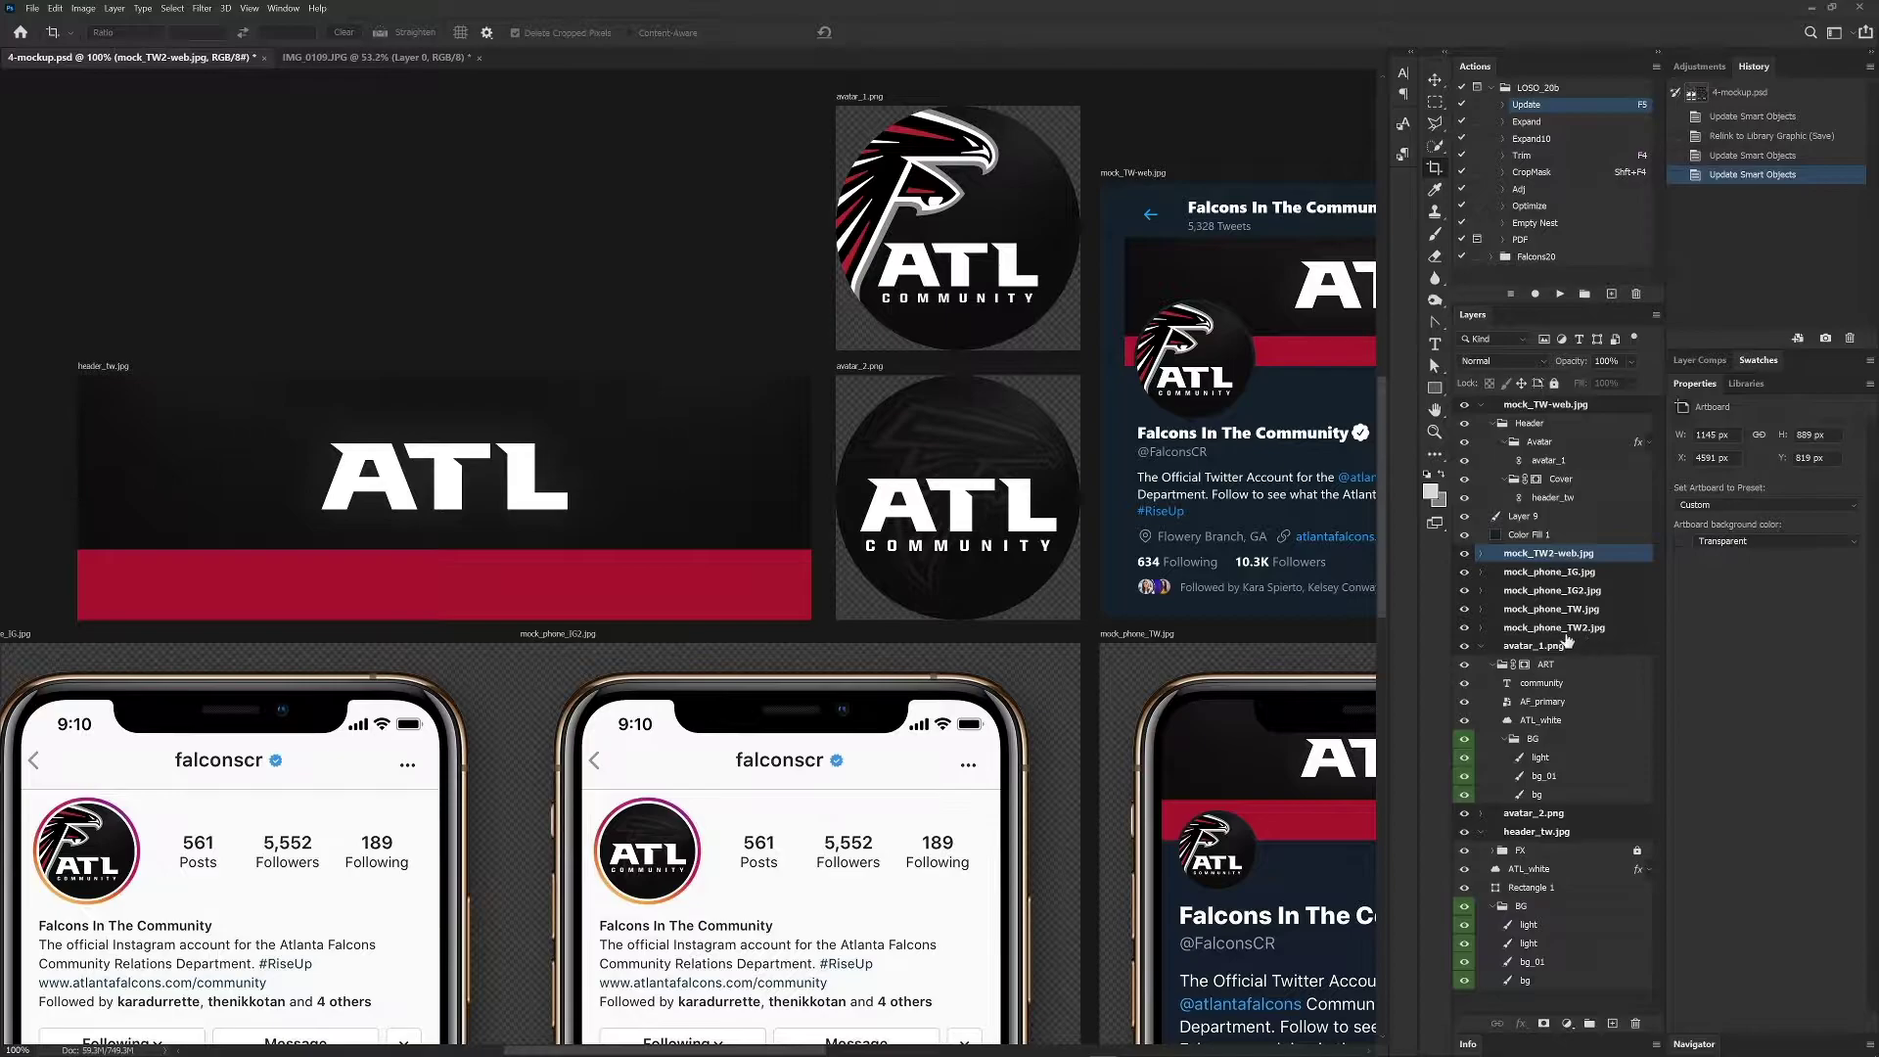
{"action": "left_click", "coordinate": [1481, 648]}
{"action": "left_click", "coordinate": [1481, 647]}
{"action": "left_click_drag", "start_coordinate": [1030, 387], "coordinate": [609, 277]}
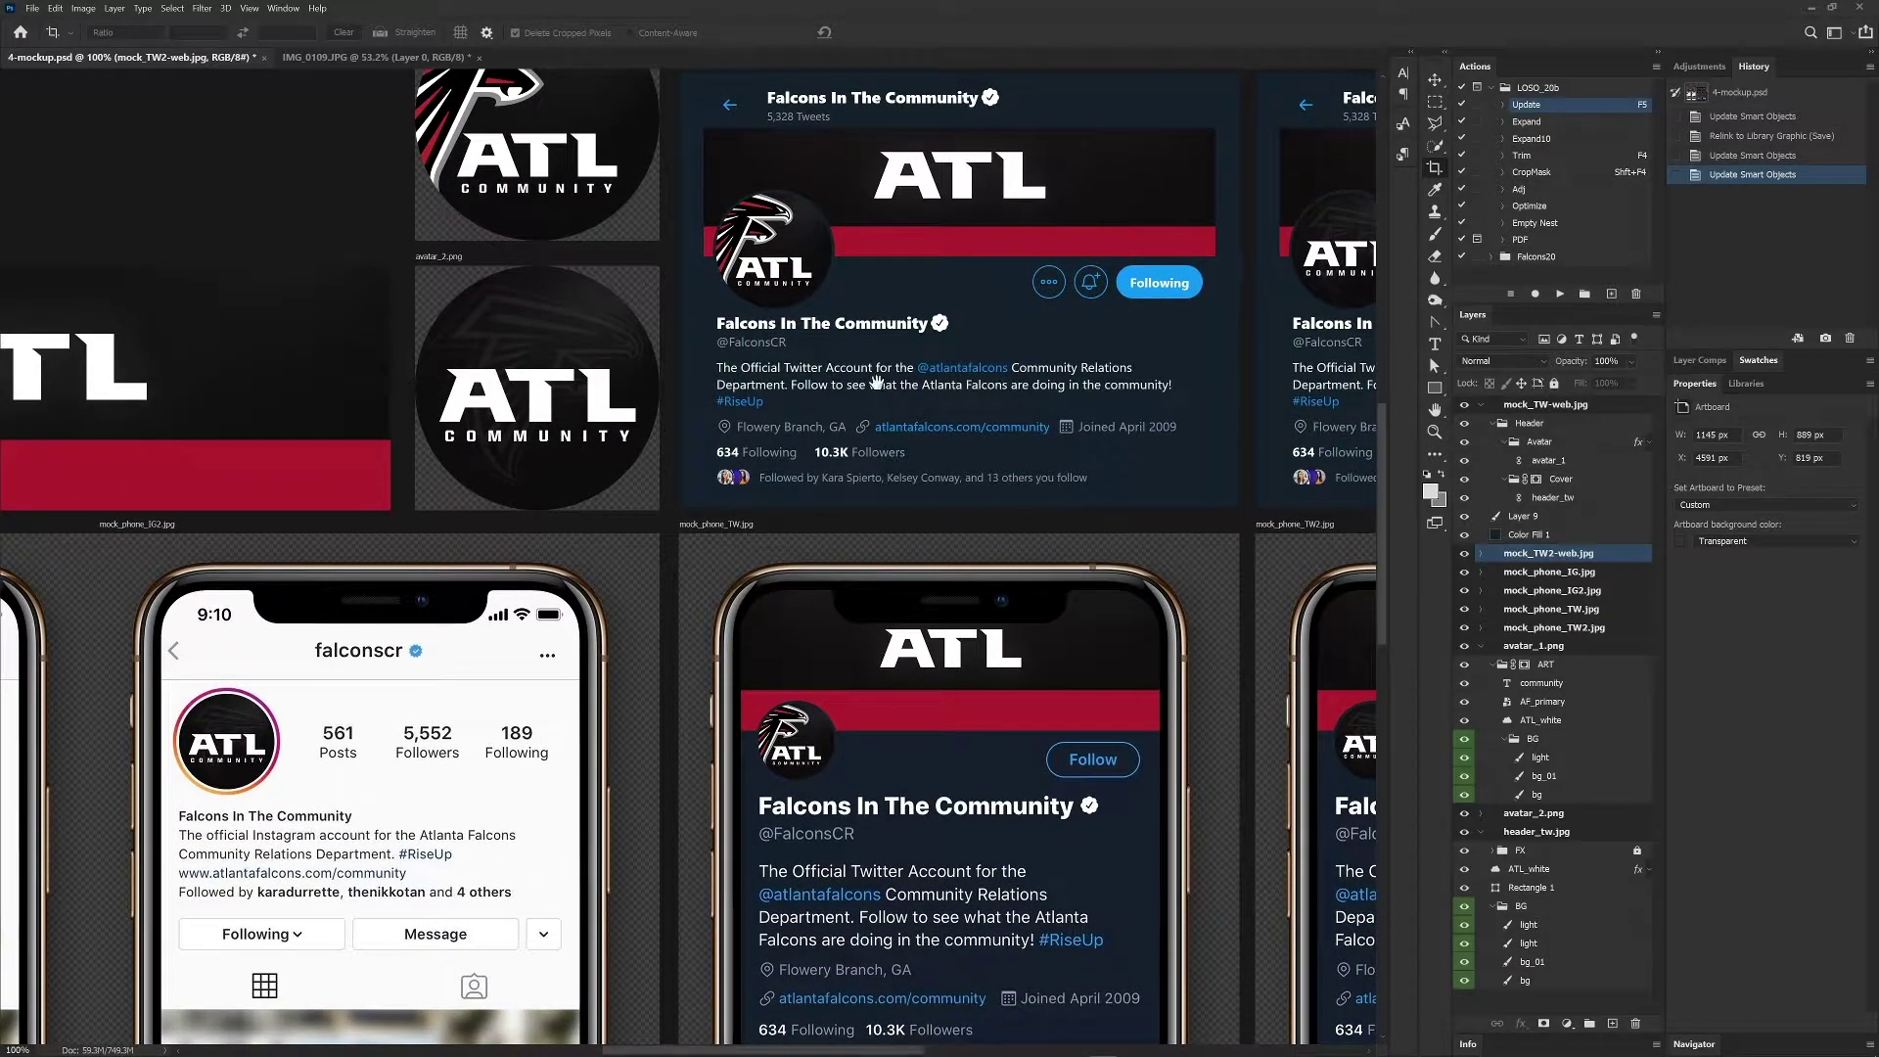
{"action": "left_click_drag", "start_coordinate": [857, 391], "coordinate": [1225, 622]}
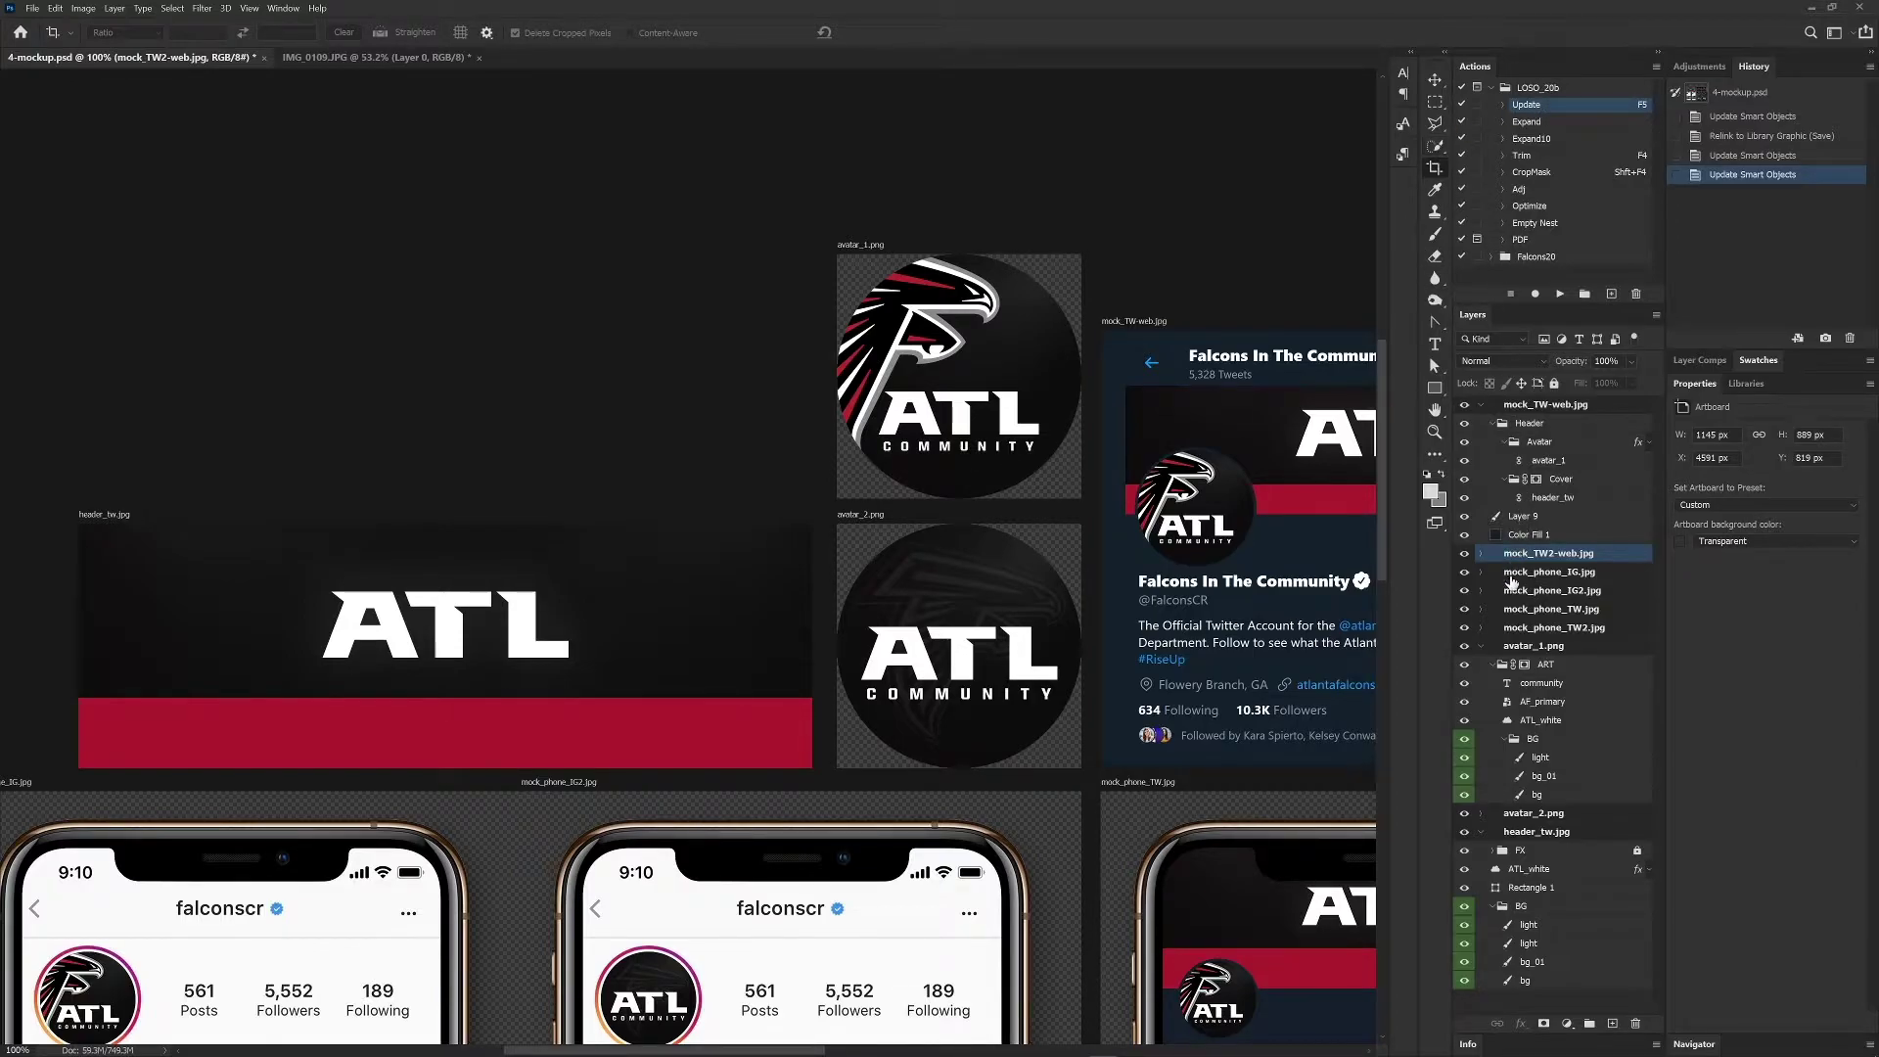
- Undo the stray keystroke in the COMMUNITY text and hide the AF_primary falcon layer
{"action": "key", "text": "t"}
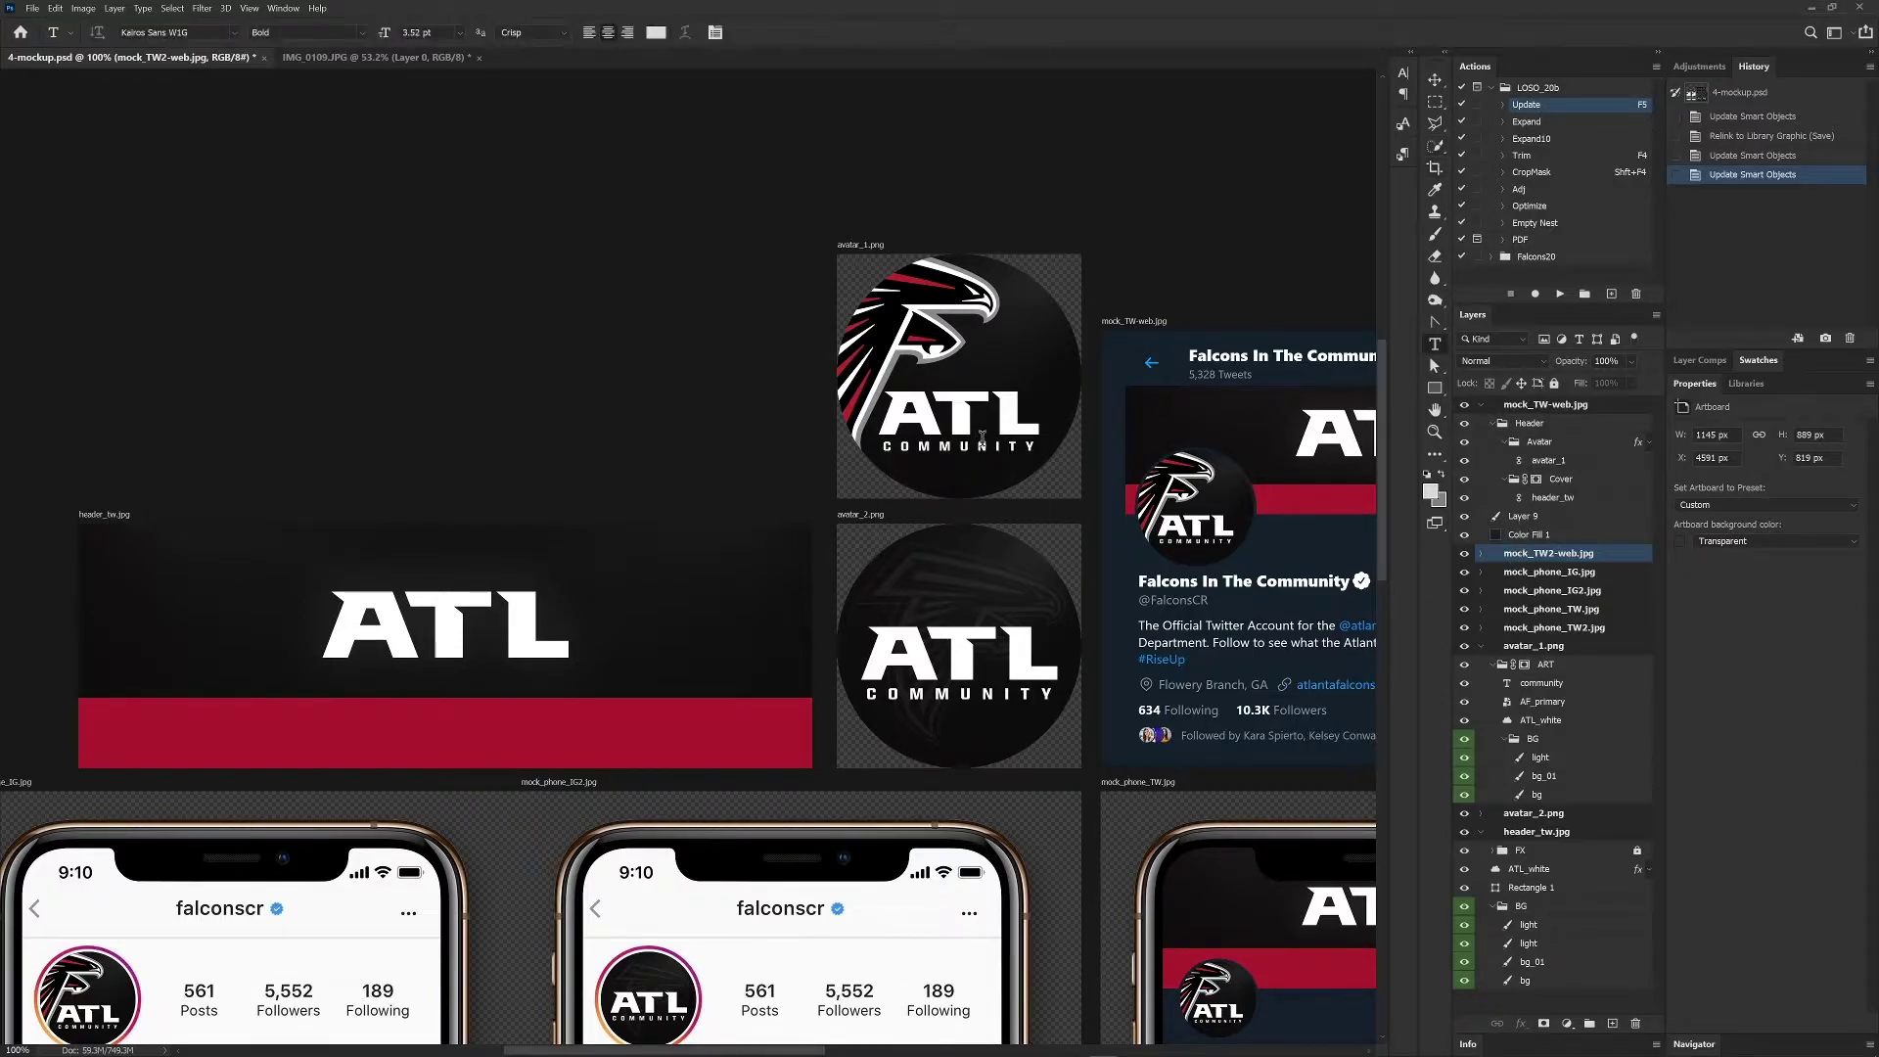
{"action": "left_click", "coordinate": [979, 448]}
{"action": "type", "text": "`"}
{"action": "key", "text": "ctrl+Return"}
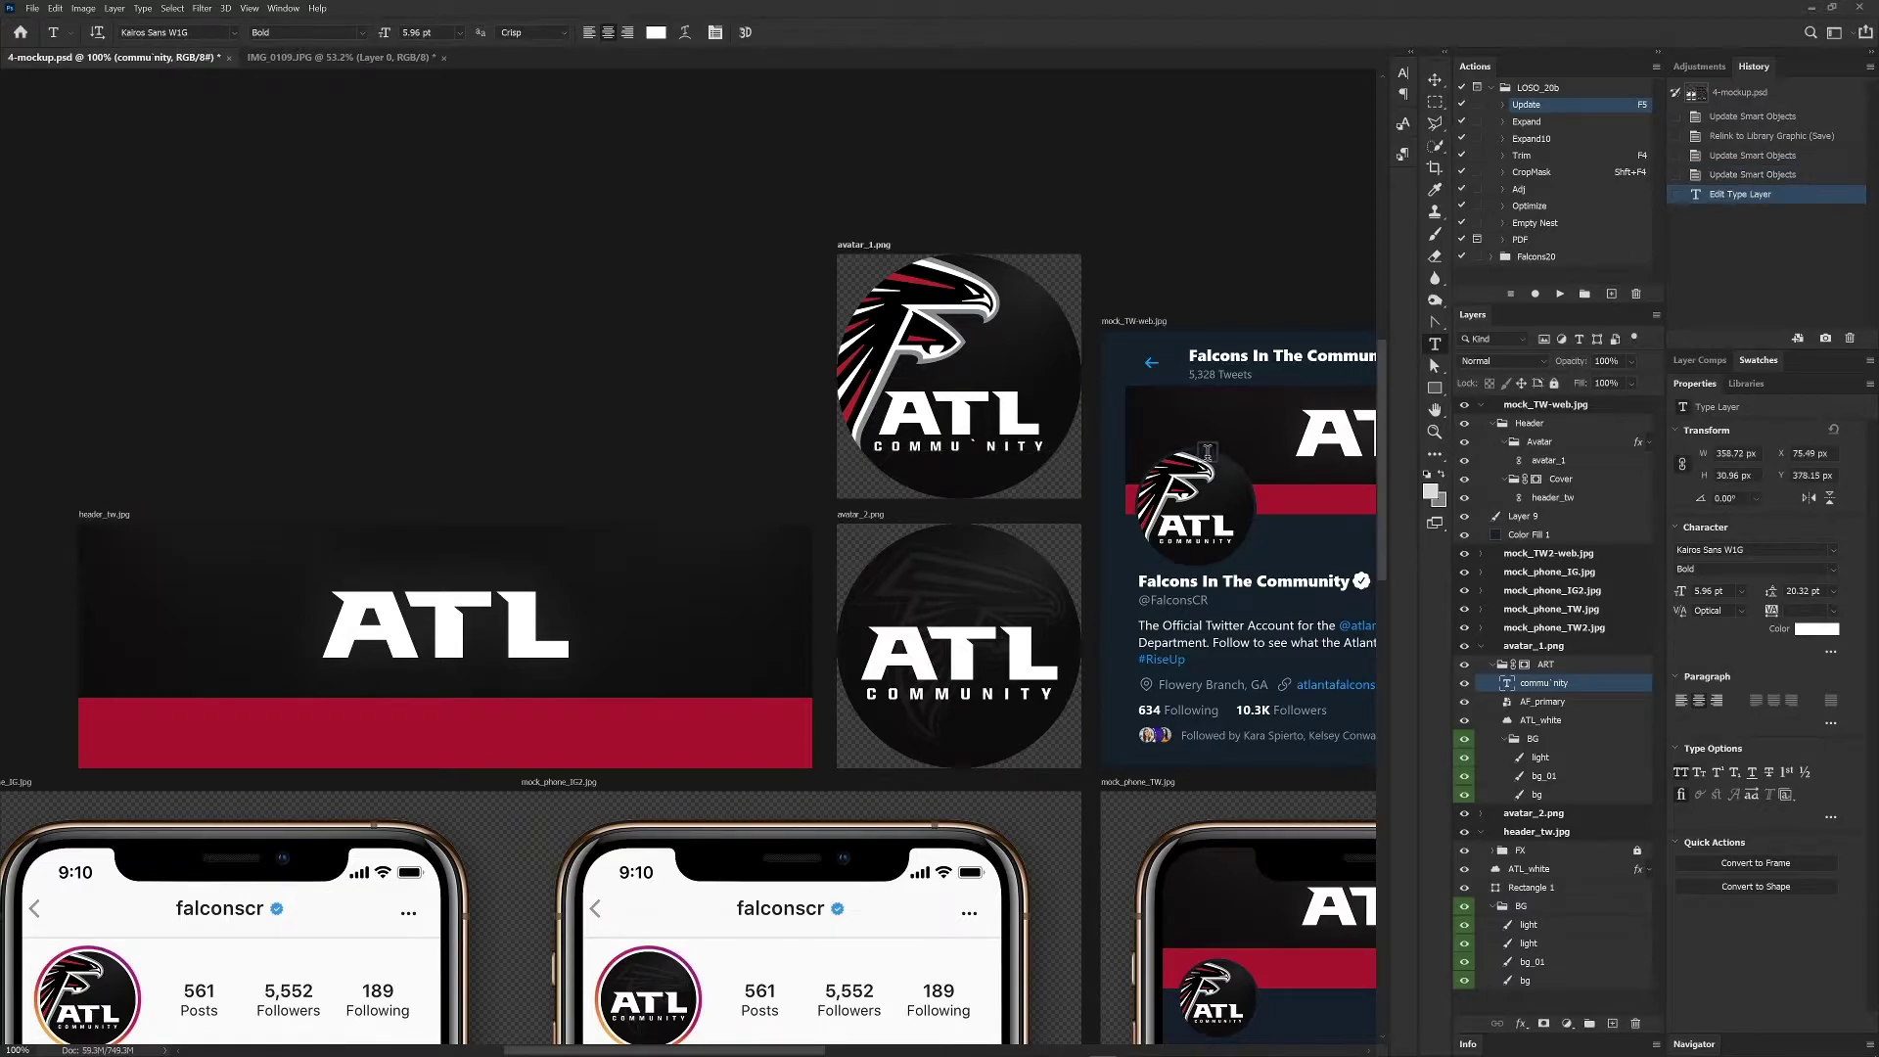
{"action": "key", "text": "ctrl+z"}
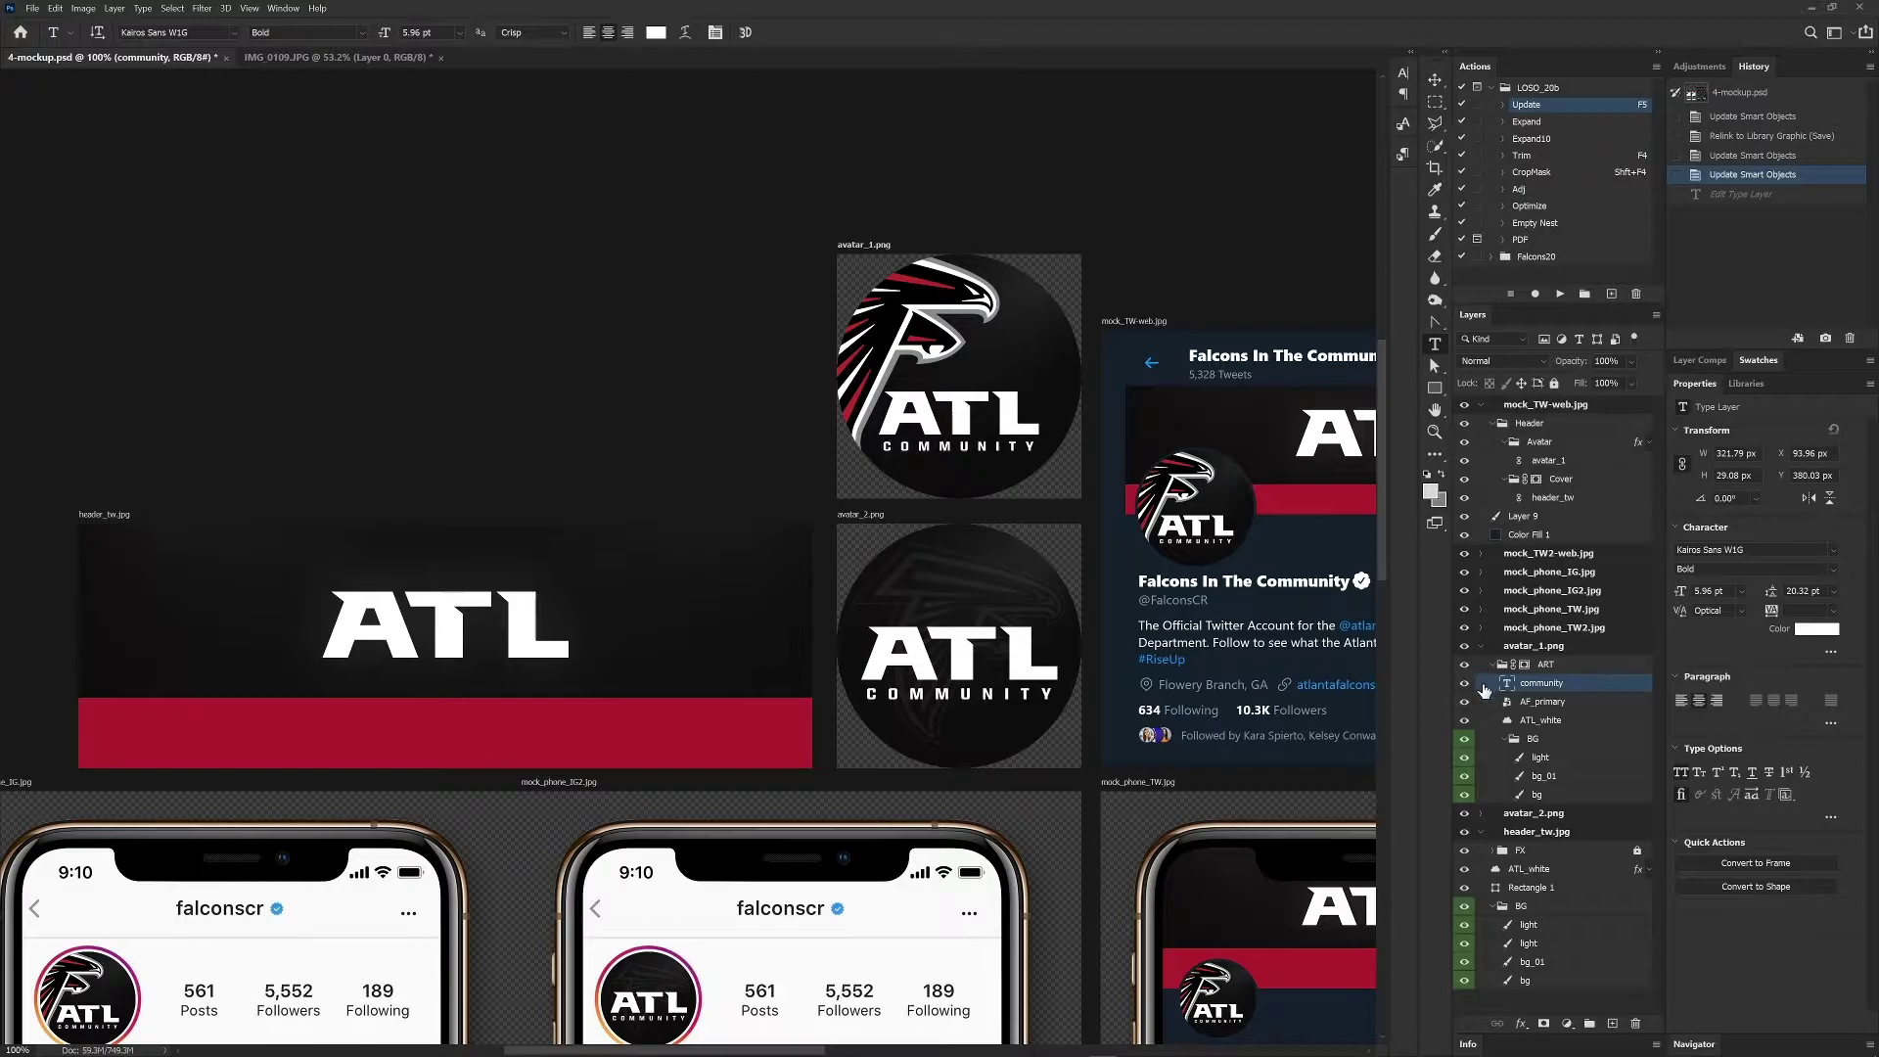
{"action": "left_click", "coordinate": [1465, 703]}
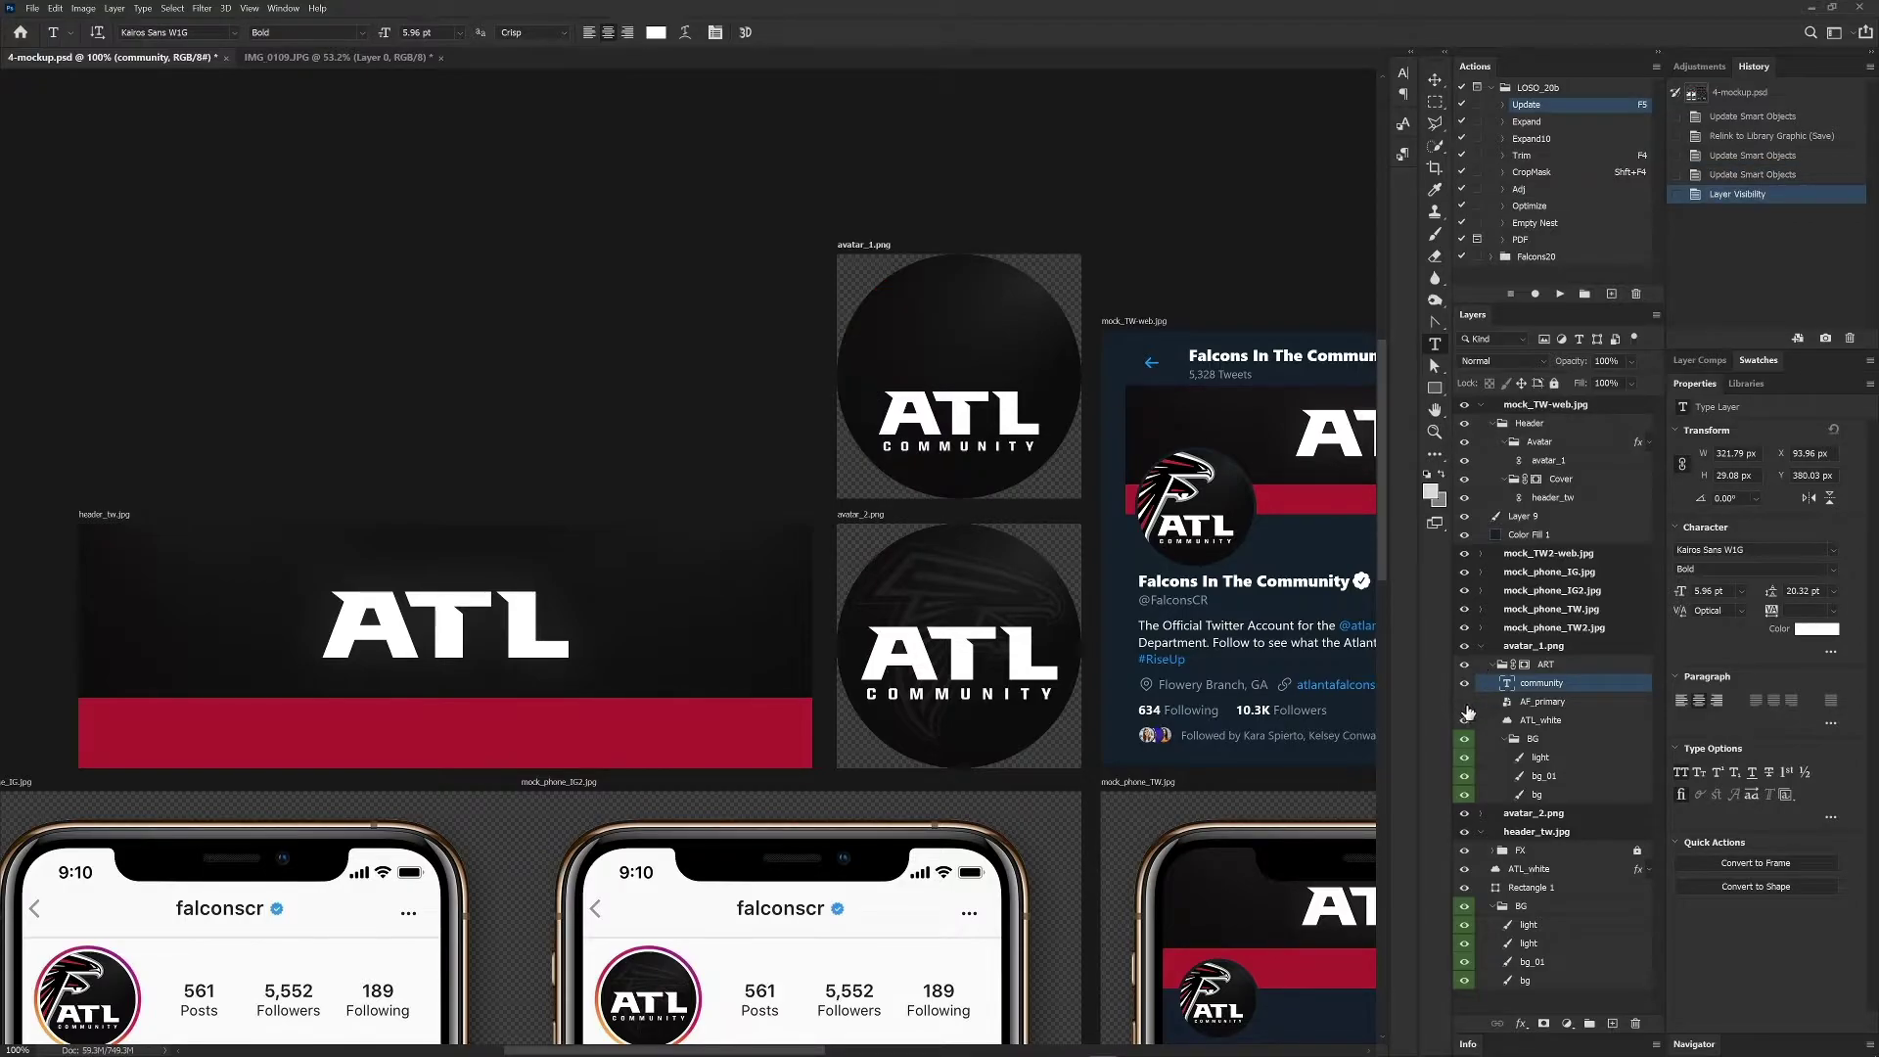
{"action": "left_click_drag", "start_coordinate": [1196, 793], "coordinate": [1045, 687]}
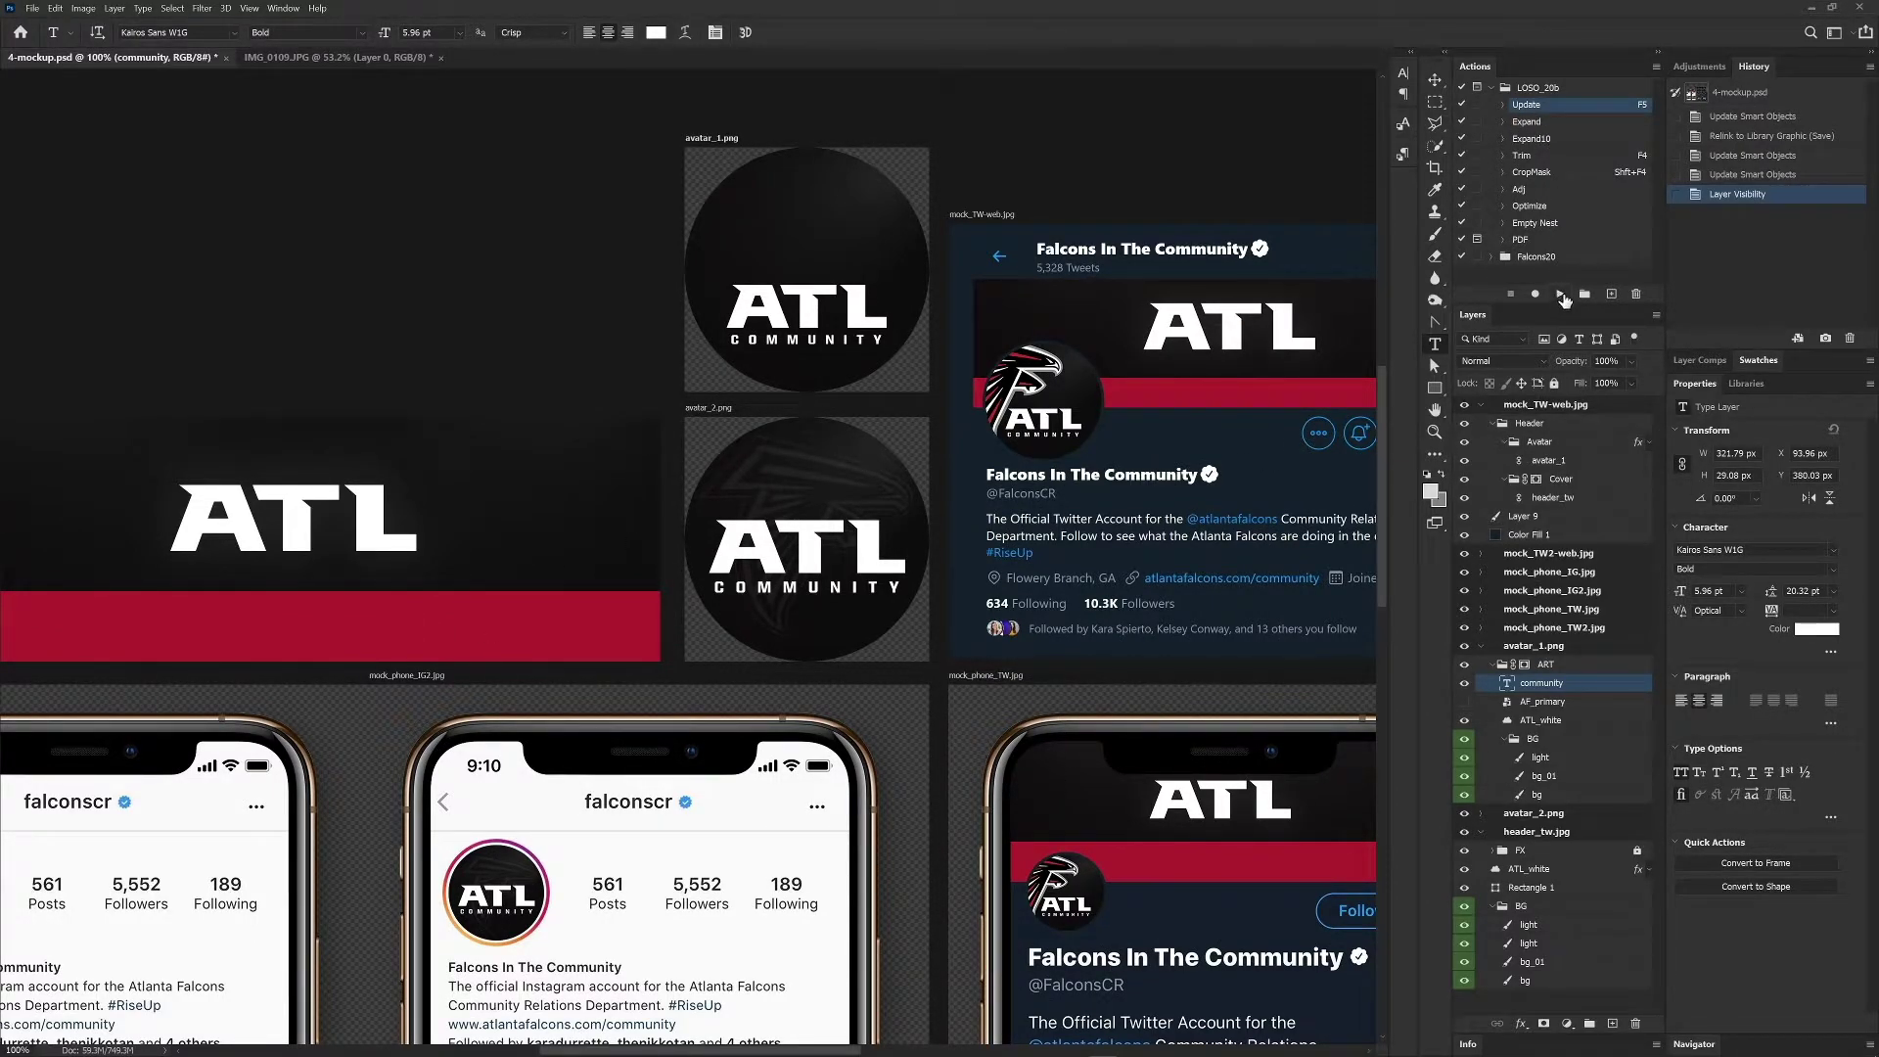
- Switch the actions to Button Mode, show AF_primary again, and run the Update action
{"action": "left_click", "coordinate": [1562, 296]}
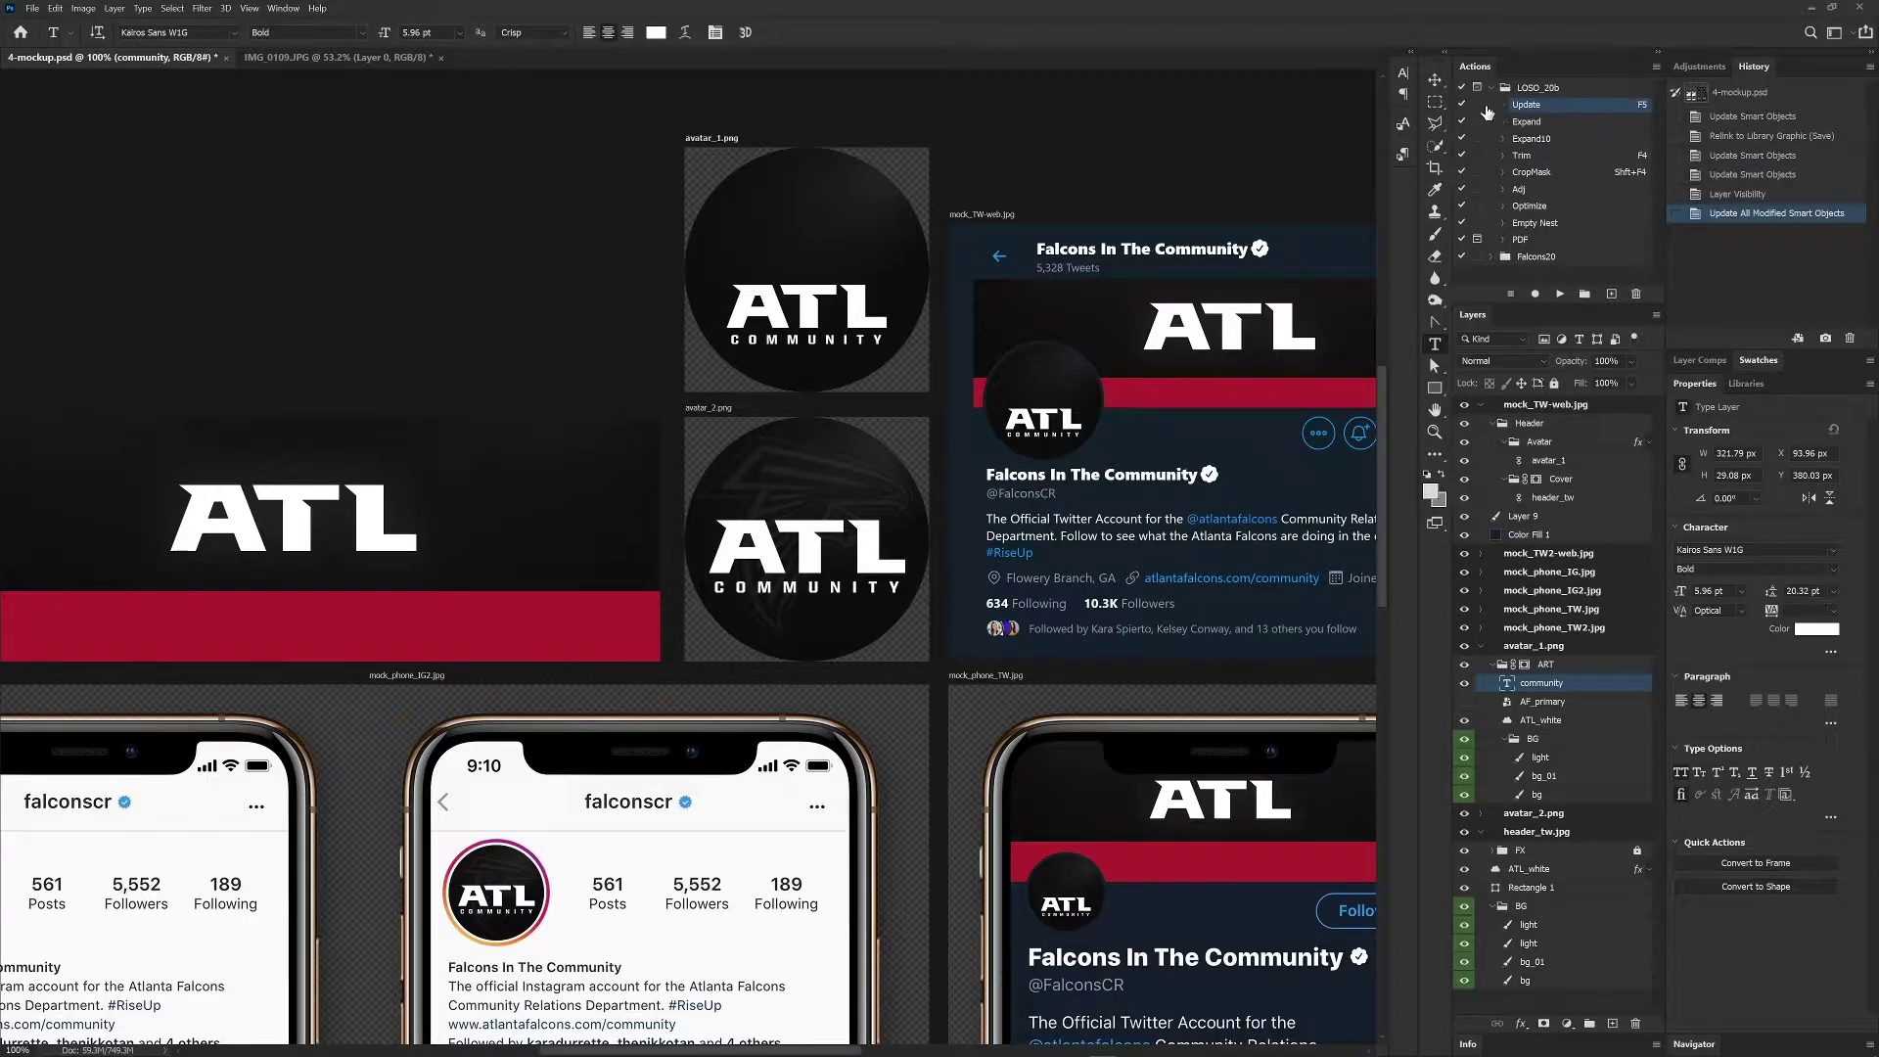
{"action": "left_click", "coordinate": [1656, 66]}
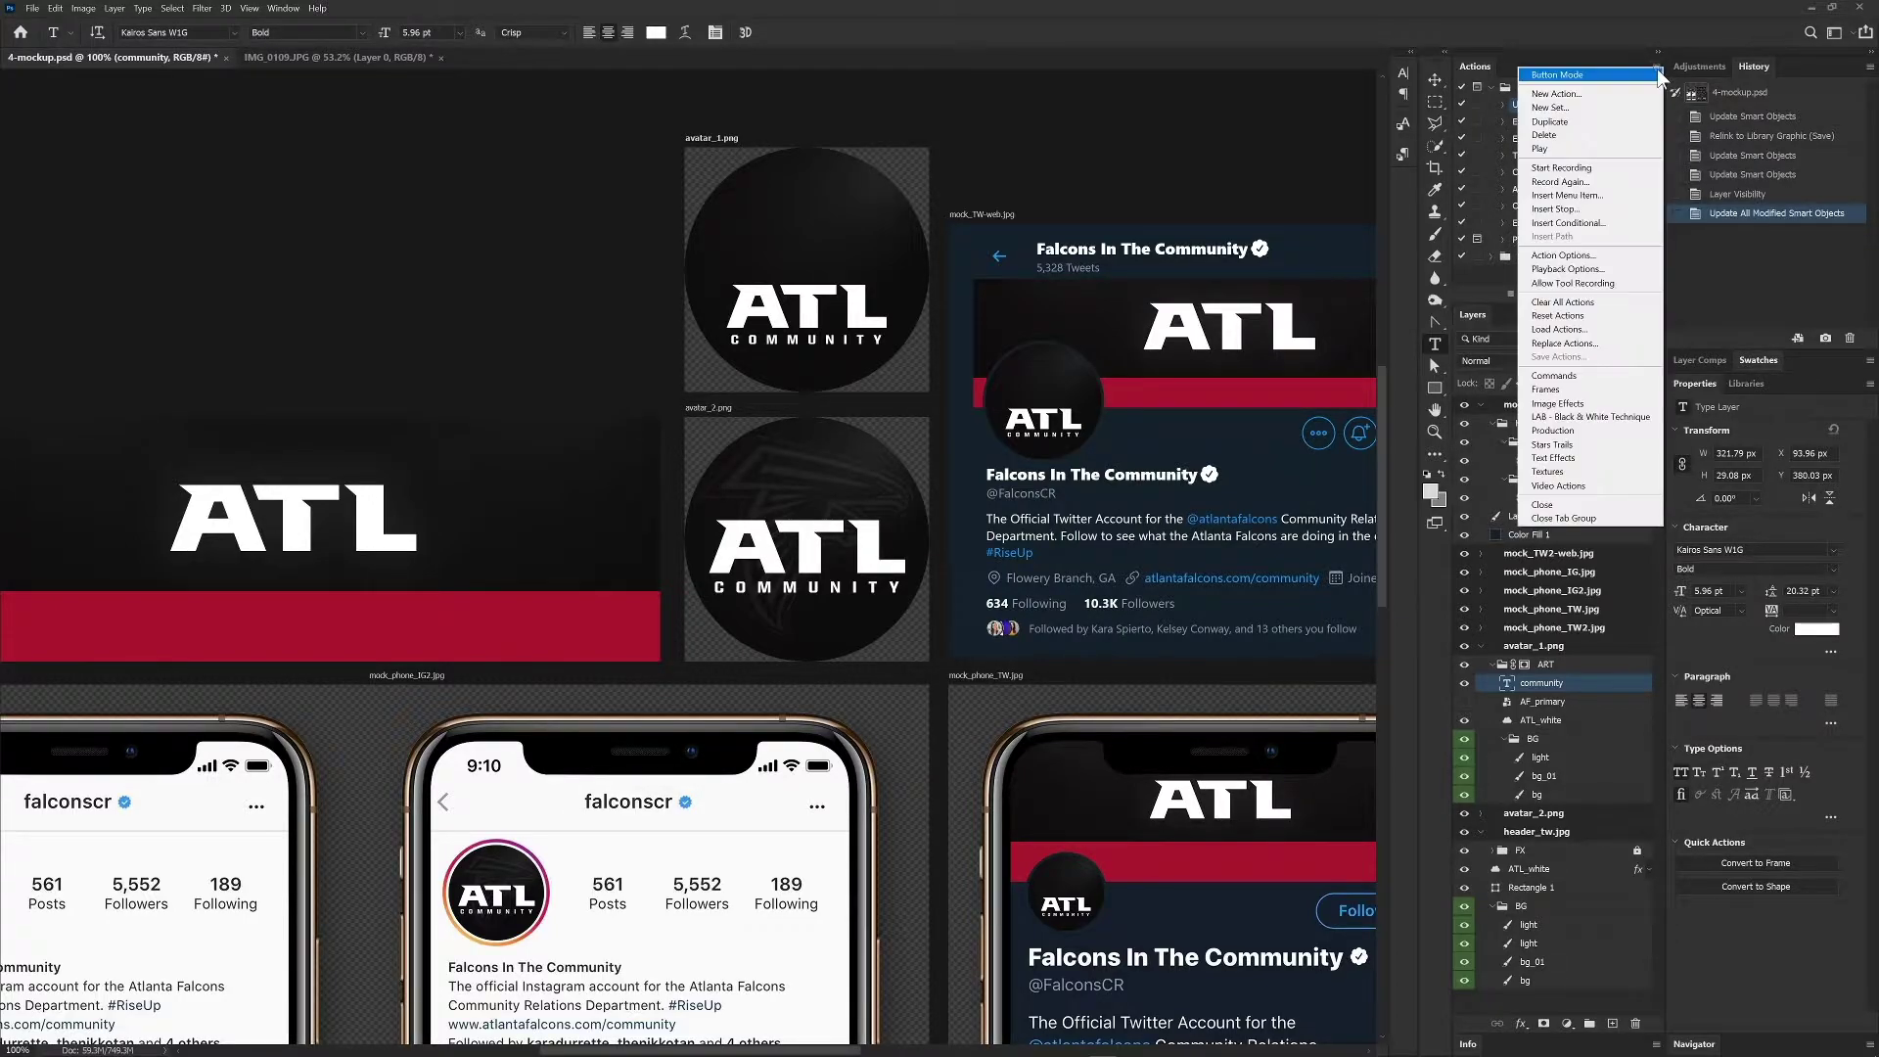
{"action": "left_click", "coordinate": [1604, 76]}
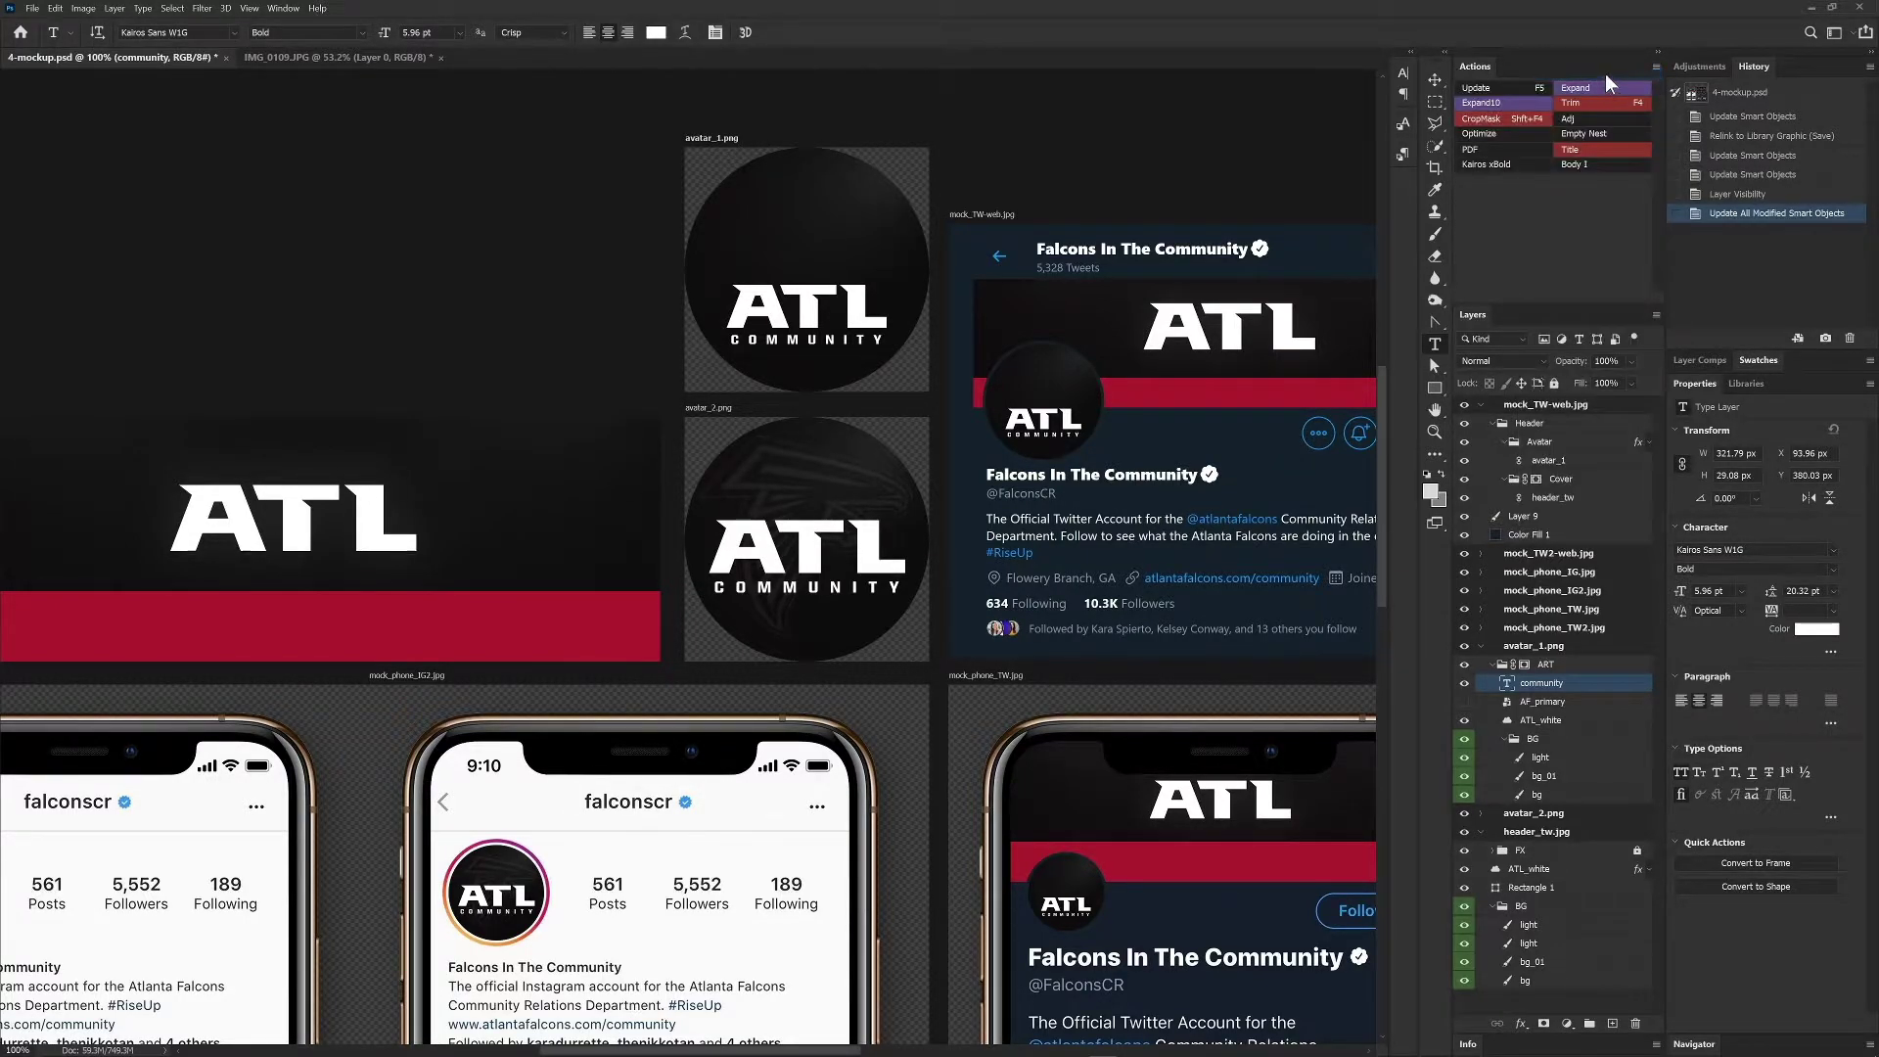
{"action": "left_click", "coordinate": [1495, 88]}
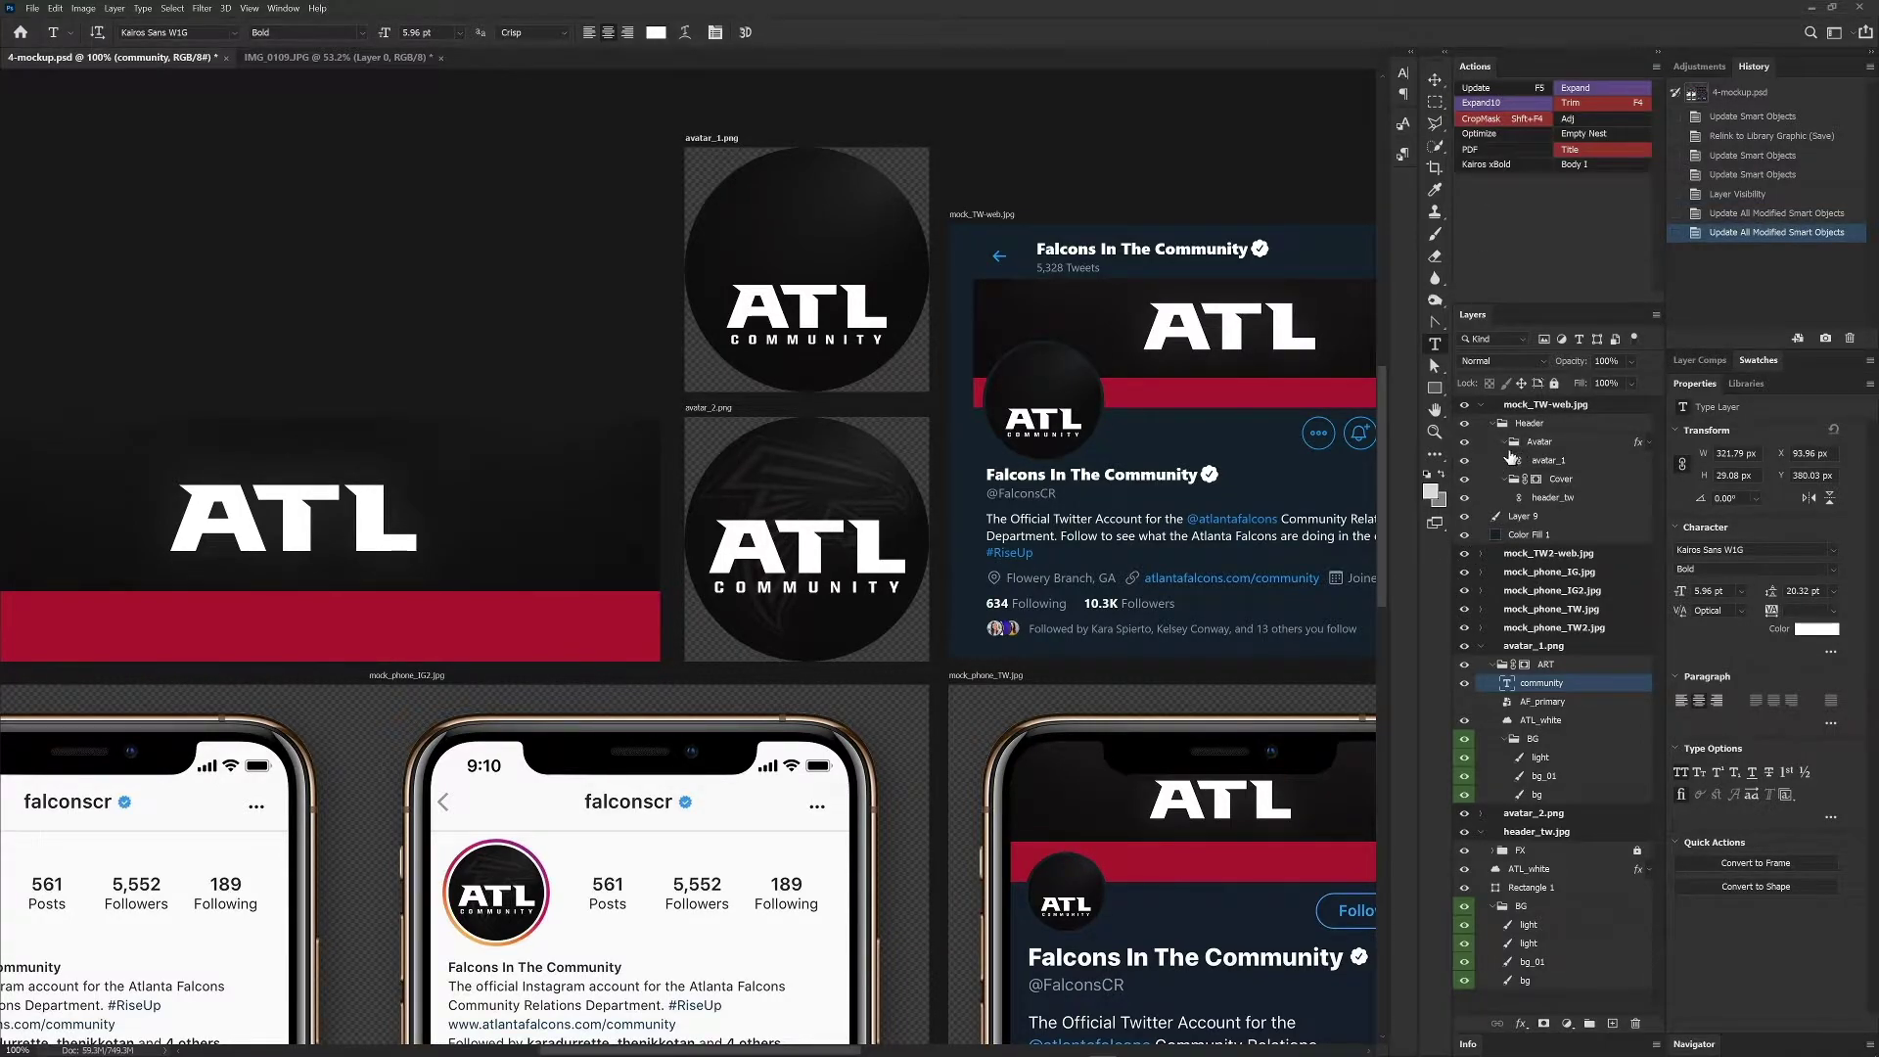
{"action": "left_click", "coordinate": [1465, 703]}
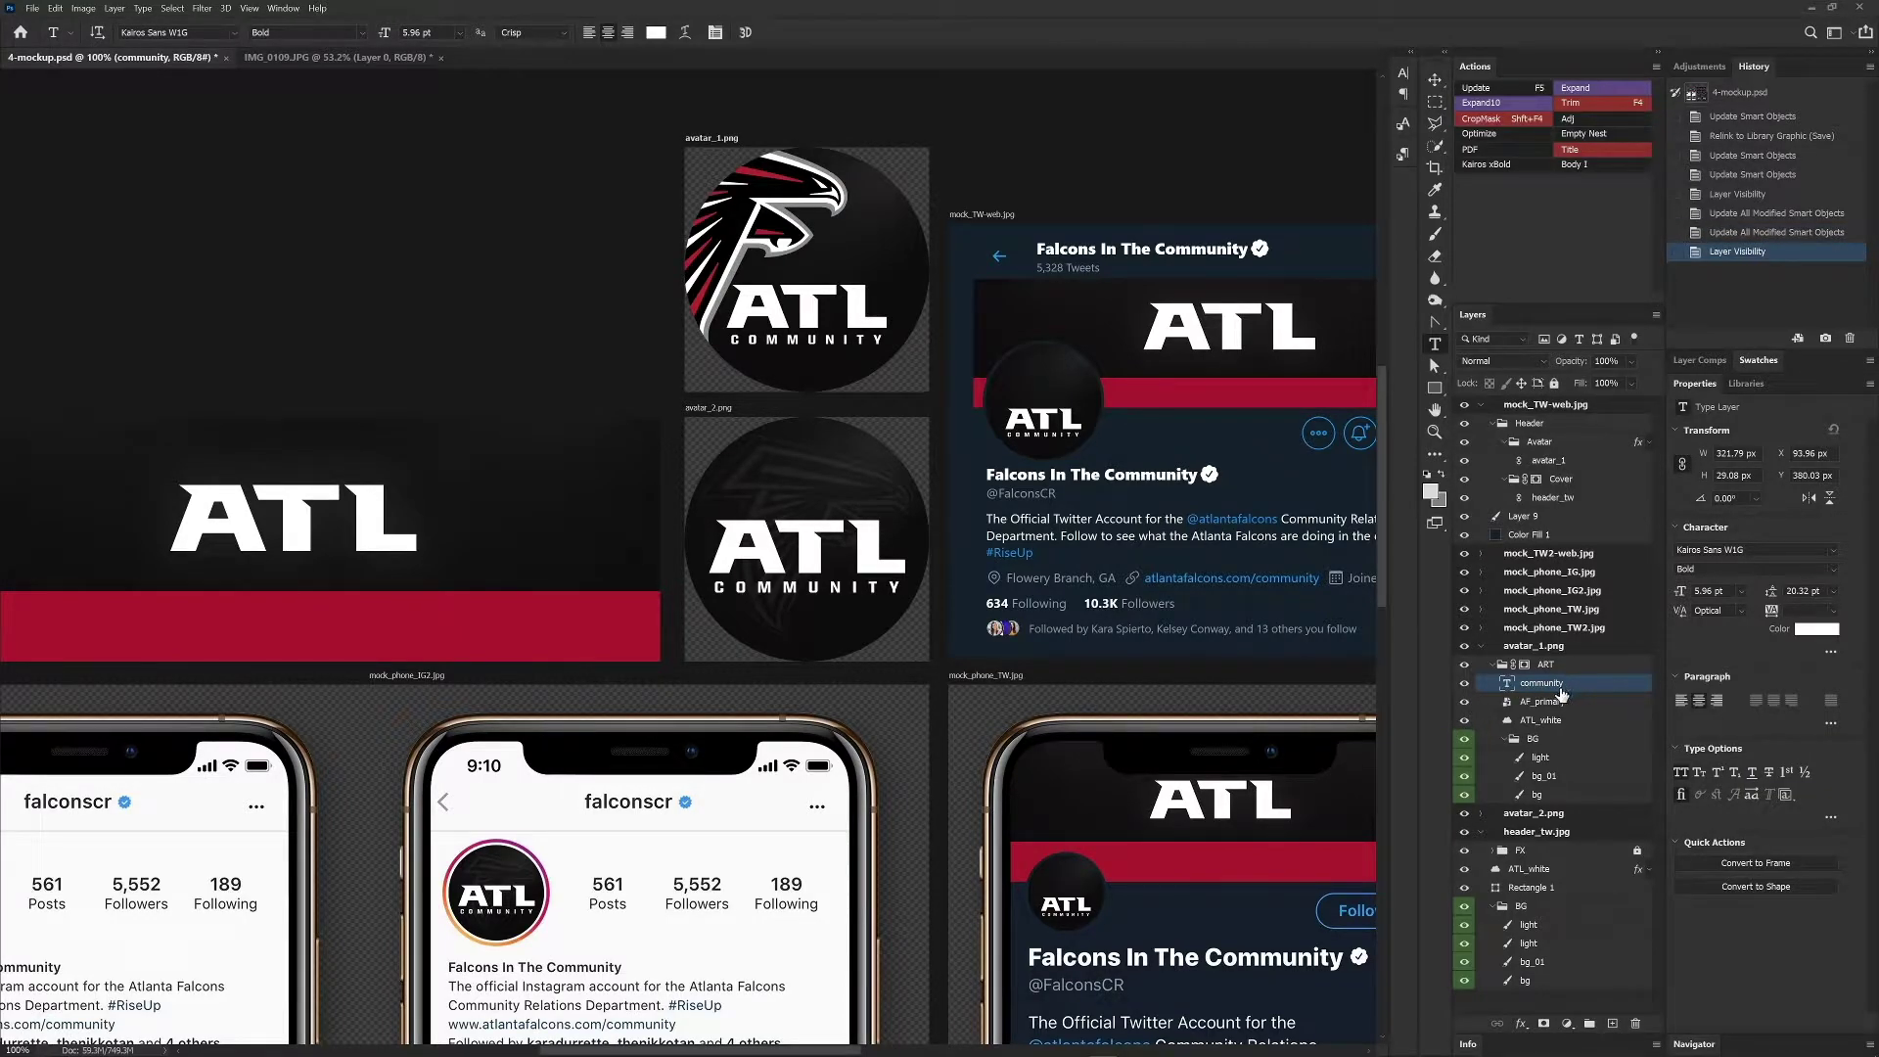
{"action": "left_click", "coordinate": [1480, 89]}
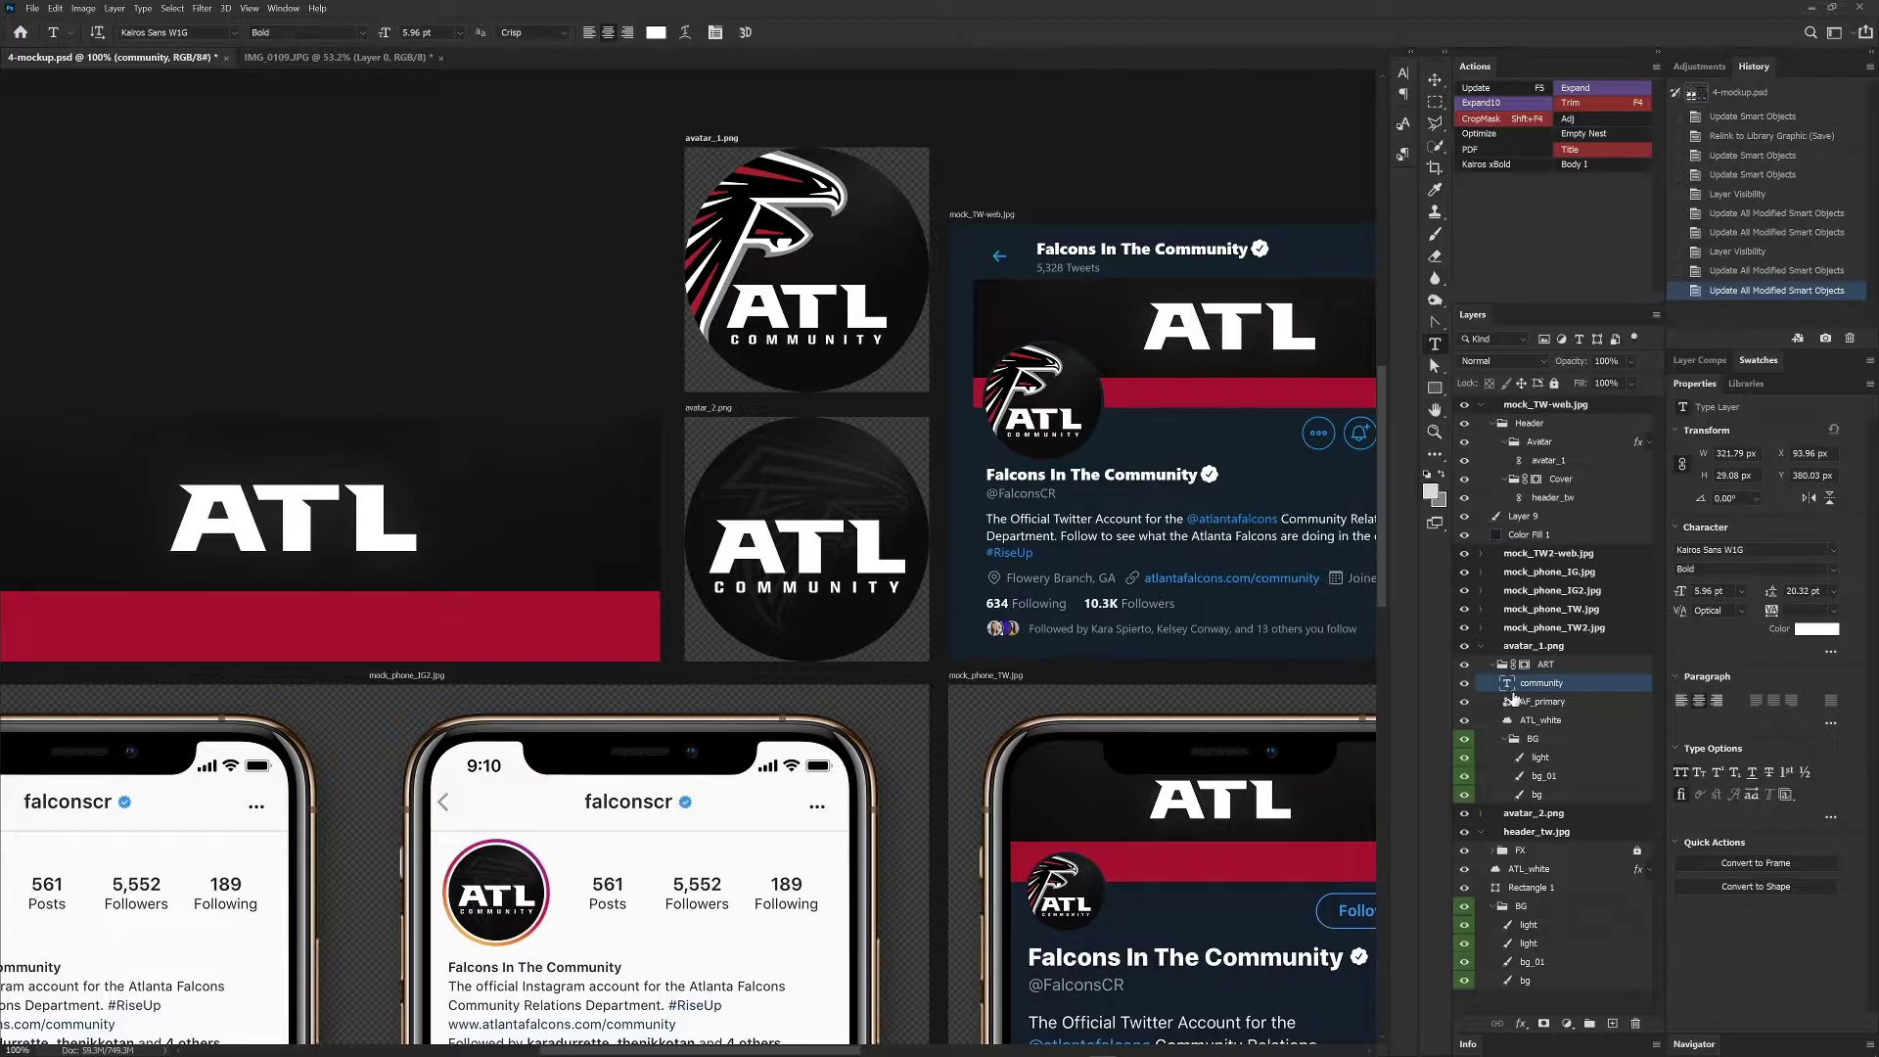
- Update all modified content from the ART group and mock_TW2-web.jpg layer menus
{"action": "right_click", "coordinate": [1573, 668]}
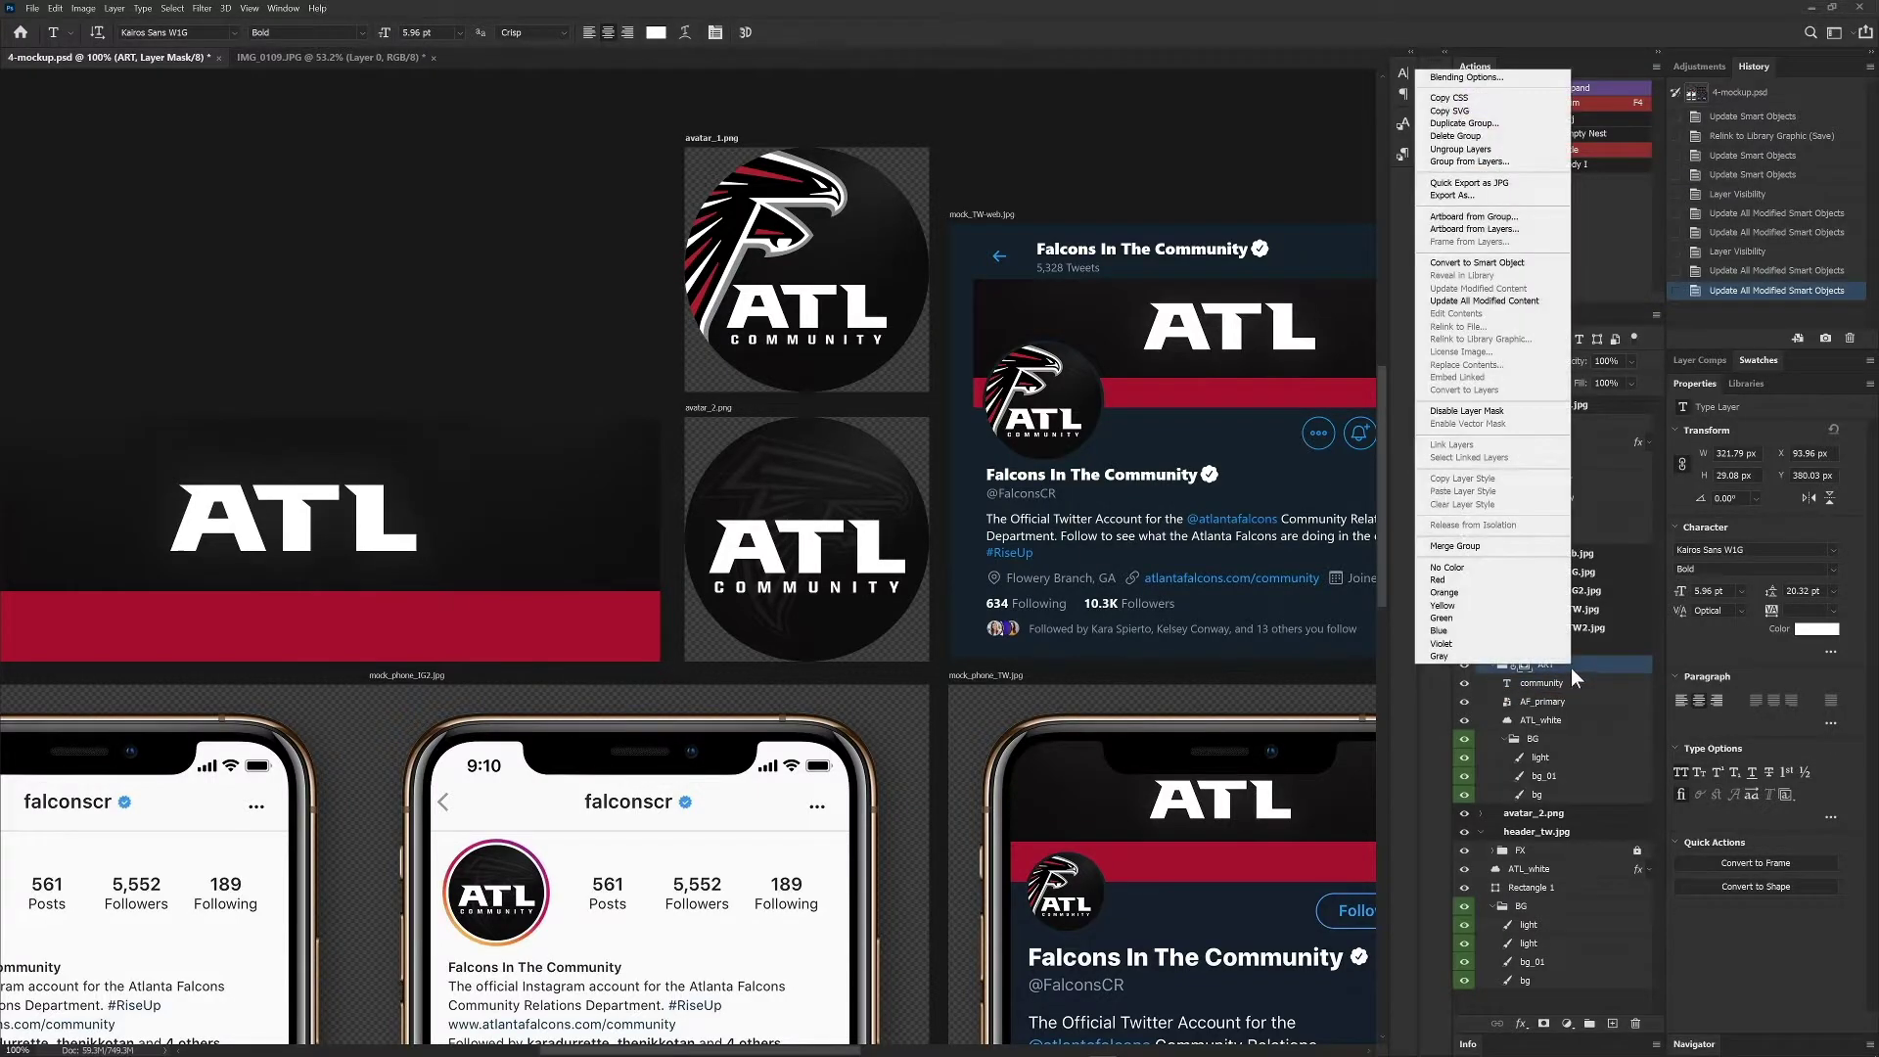
{"action": "left_click", "coordinate": [1492, 301]}
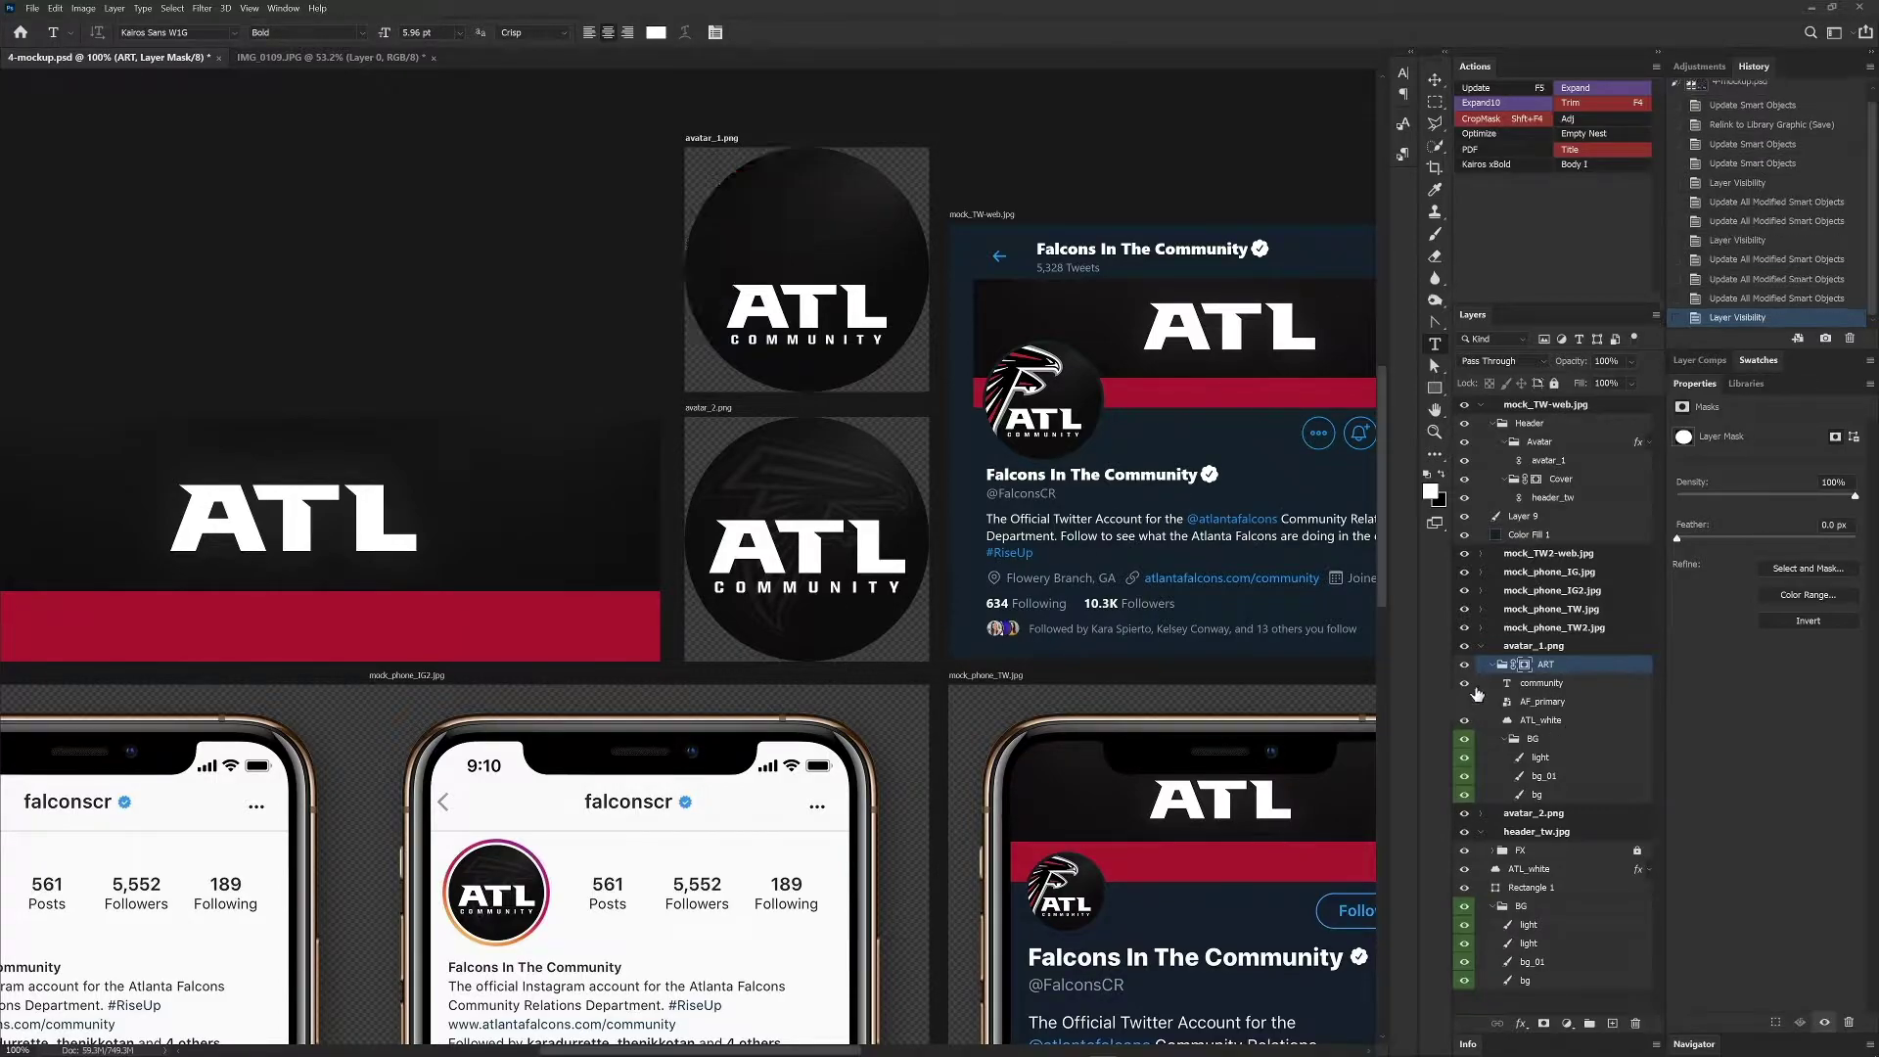
{"action": "right_click", "coordinate": [1539, 554]}
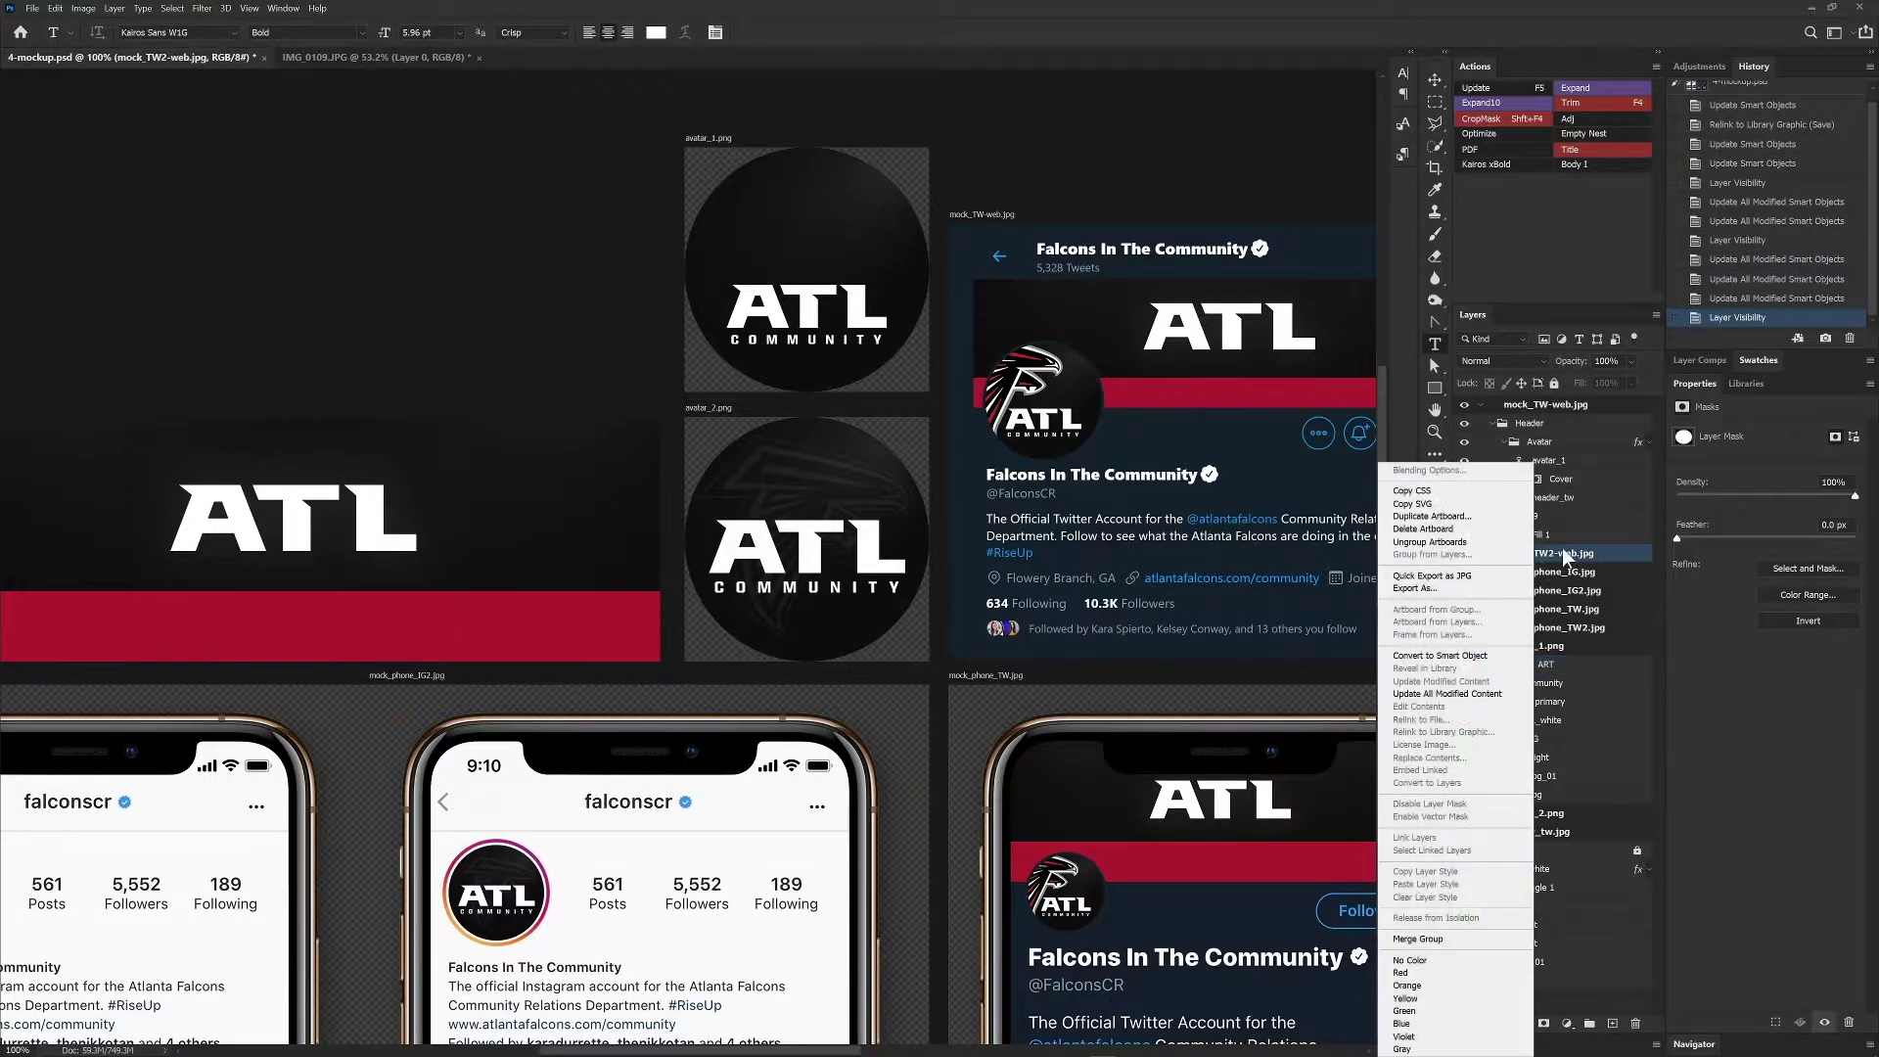
{"action": "left_click", "coordinate": [1439, 694]}
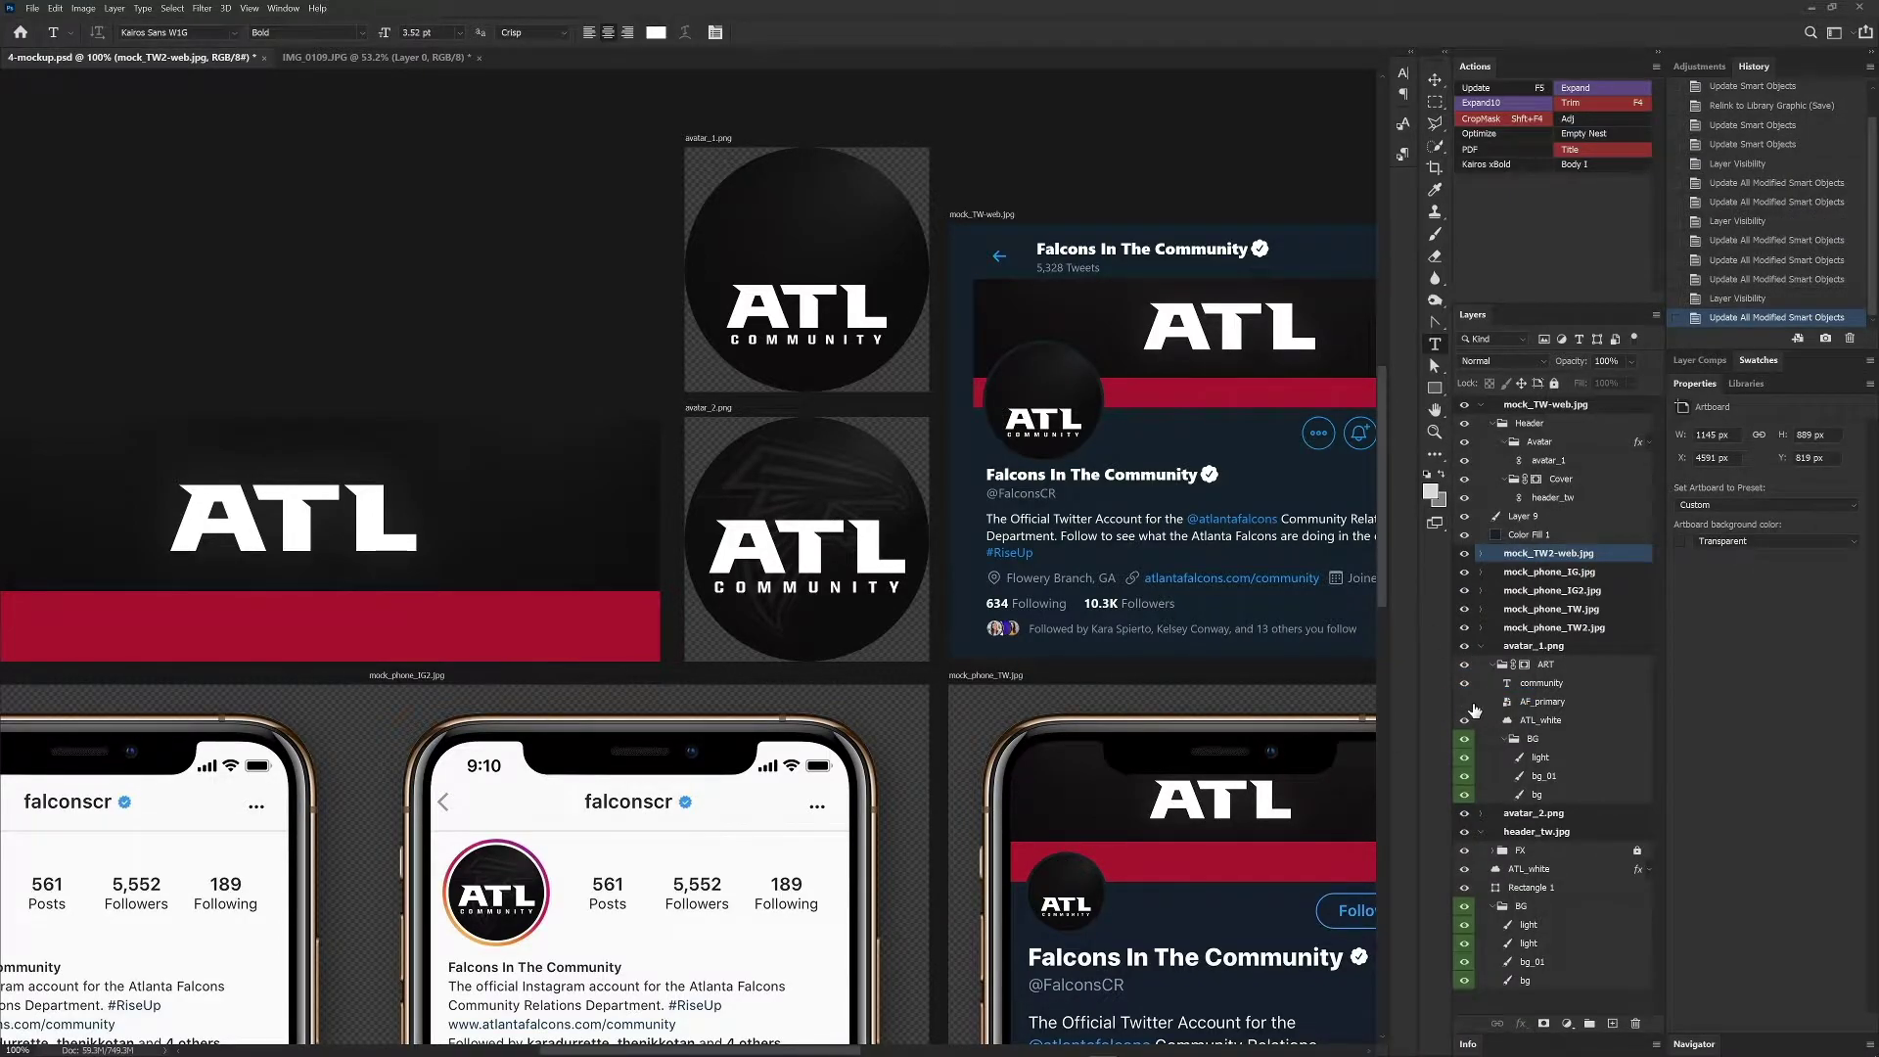
- Show the AF_primary falcon layer again and refresh the mockups with the Update action
{"action": "left_click", "coordinate": [1465, 702]}
{"action": "right_click", "coordinate": [1512, 558]}
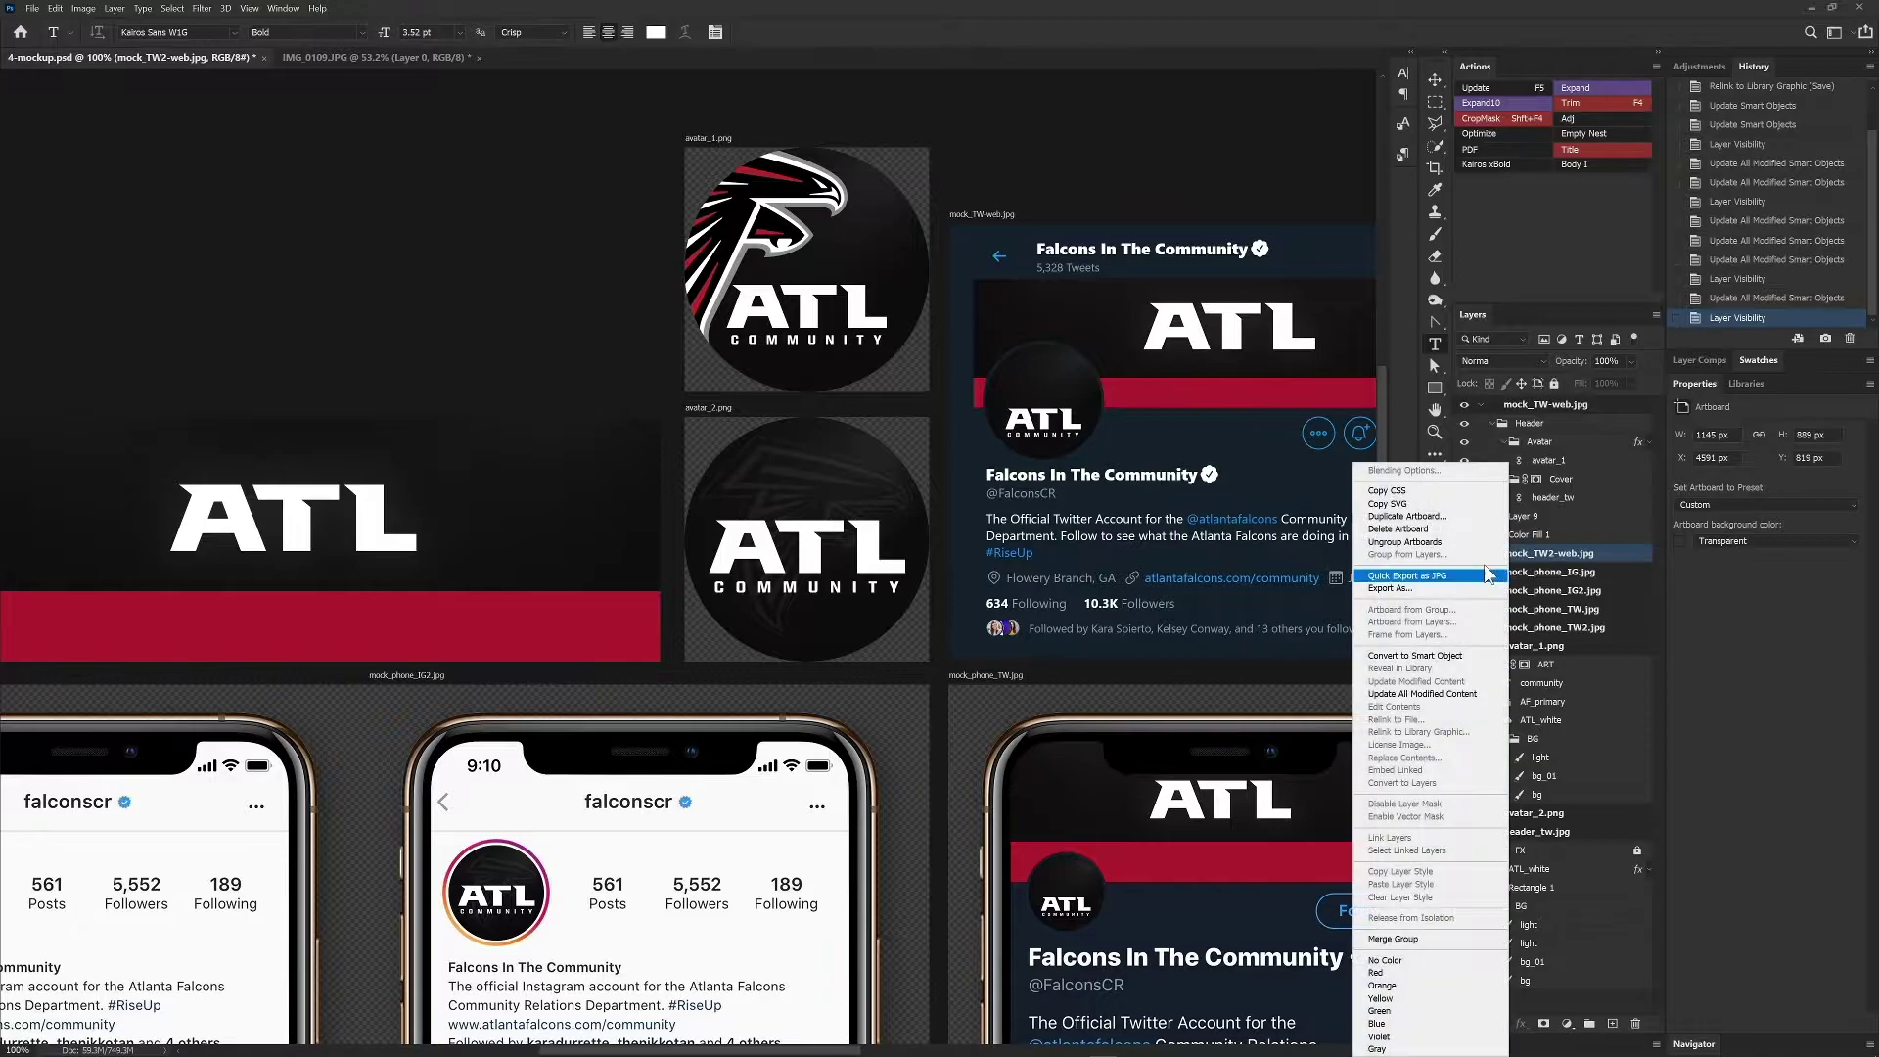
{"action": "left_click", "coordinate": [1480, 87]}
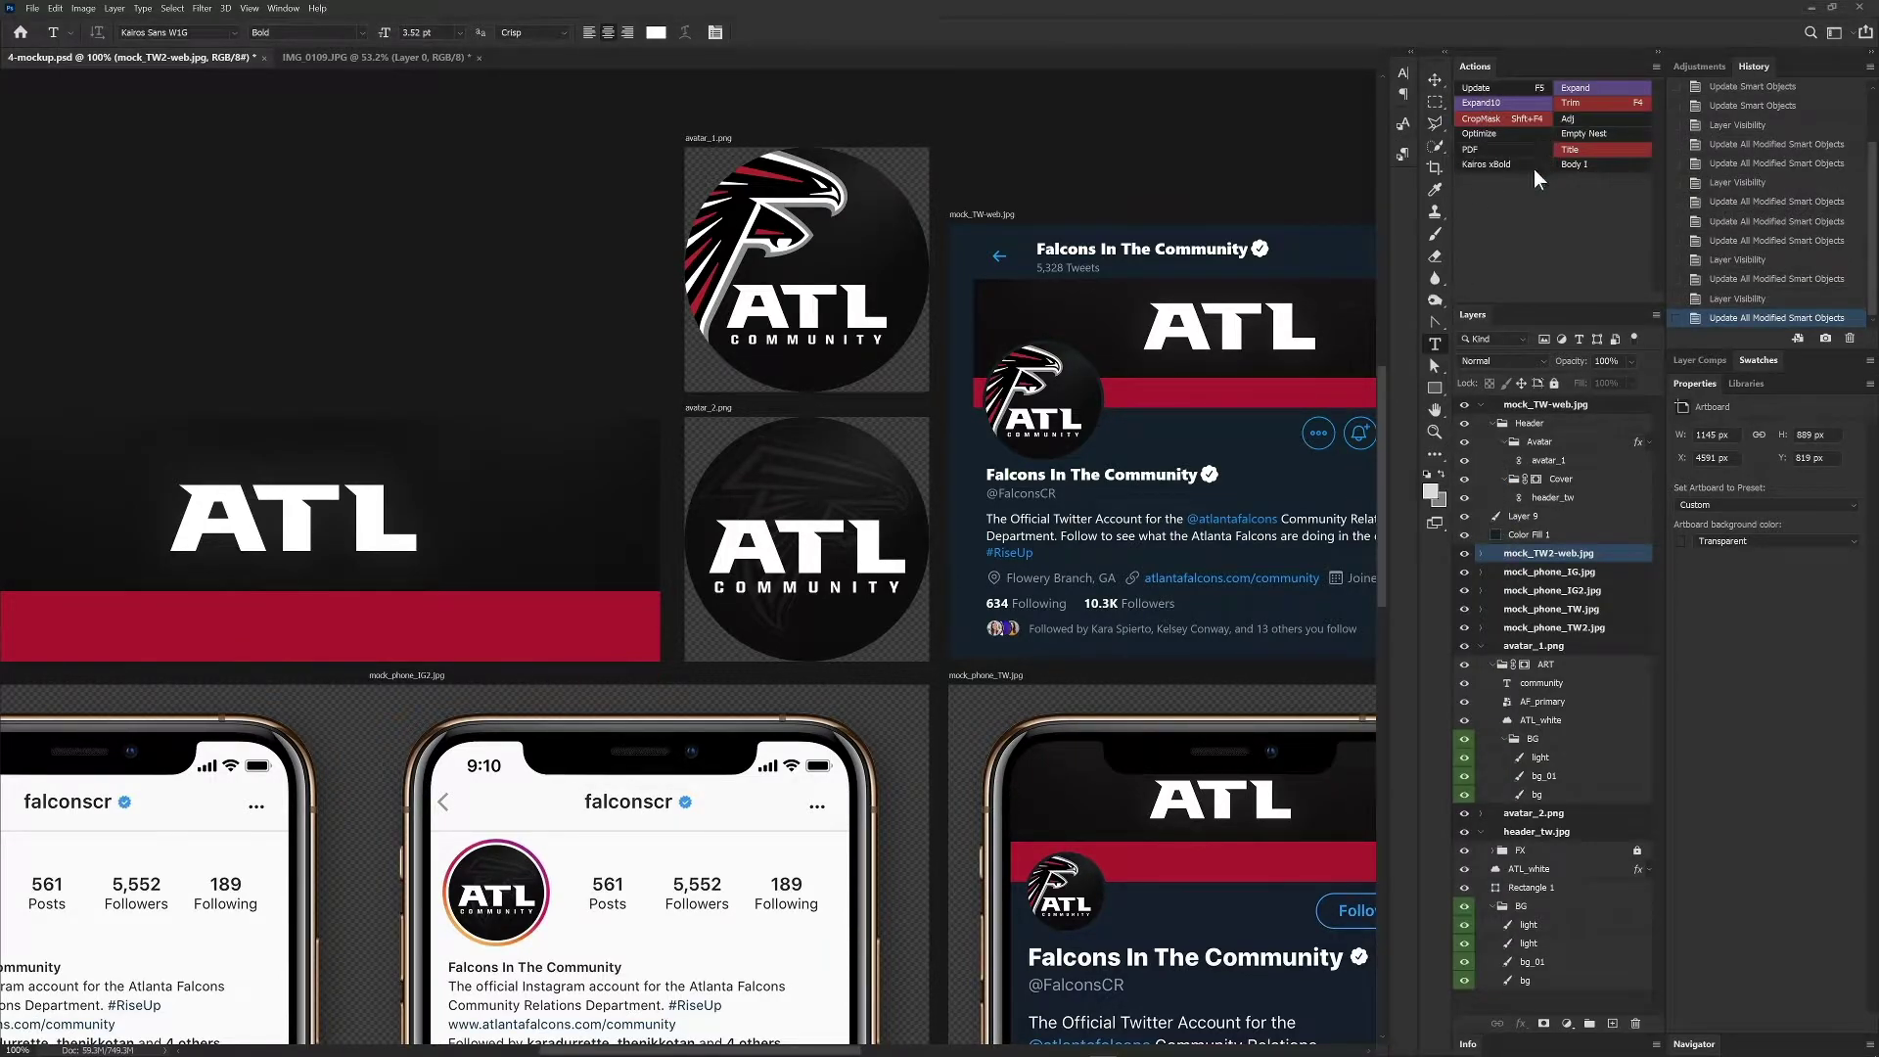
- Zoom in on the ATL header and load the ATL_white letters as a selection
{"action": "left_click_drag", "start_coordinate": [259, 518], "coordinate": [607, 457]}
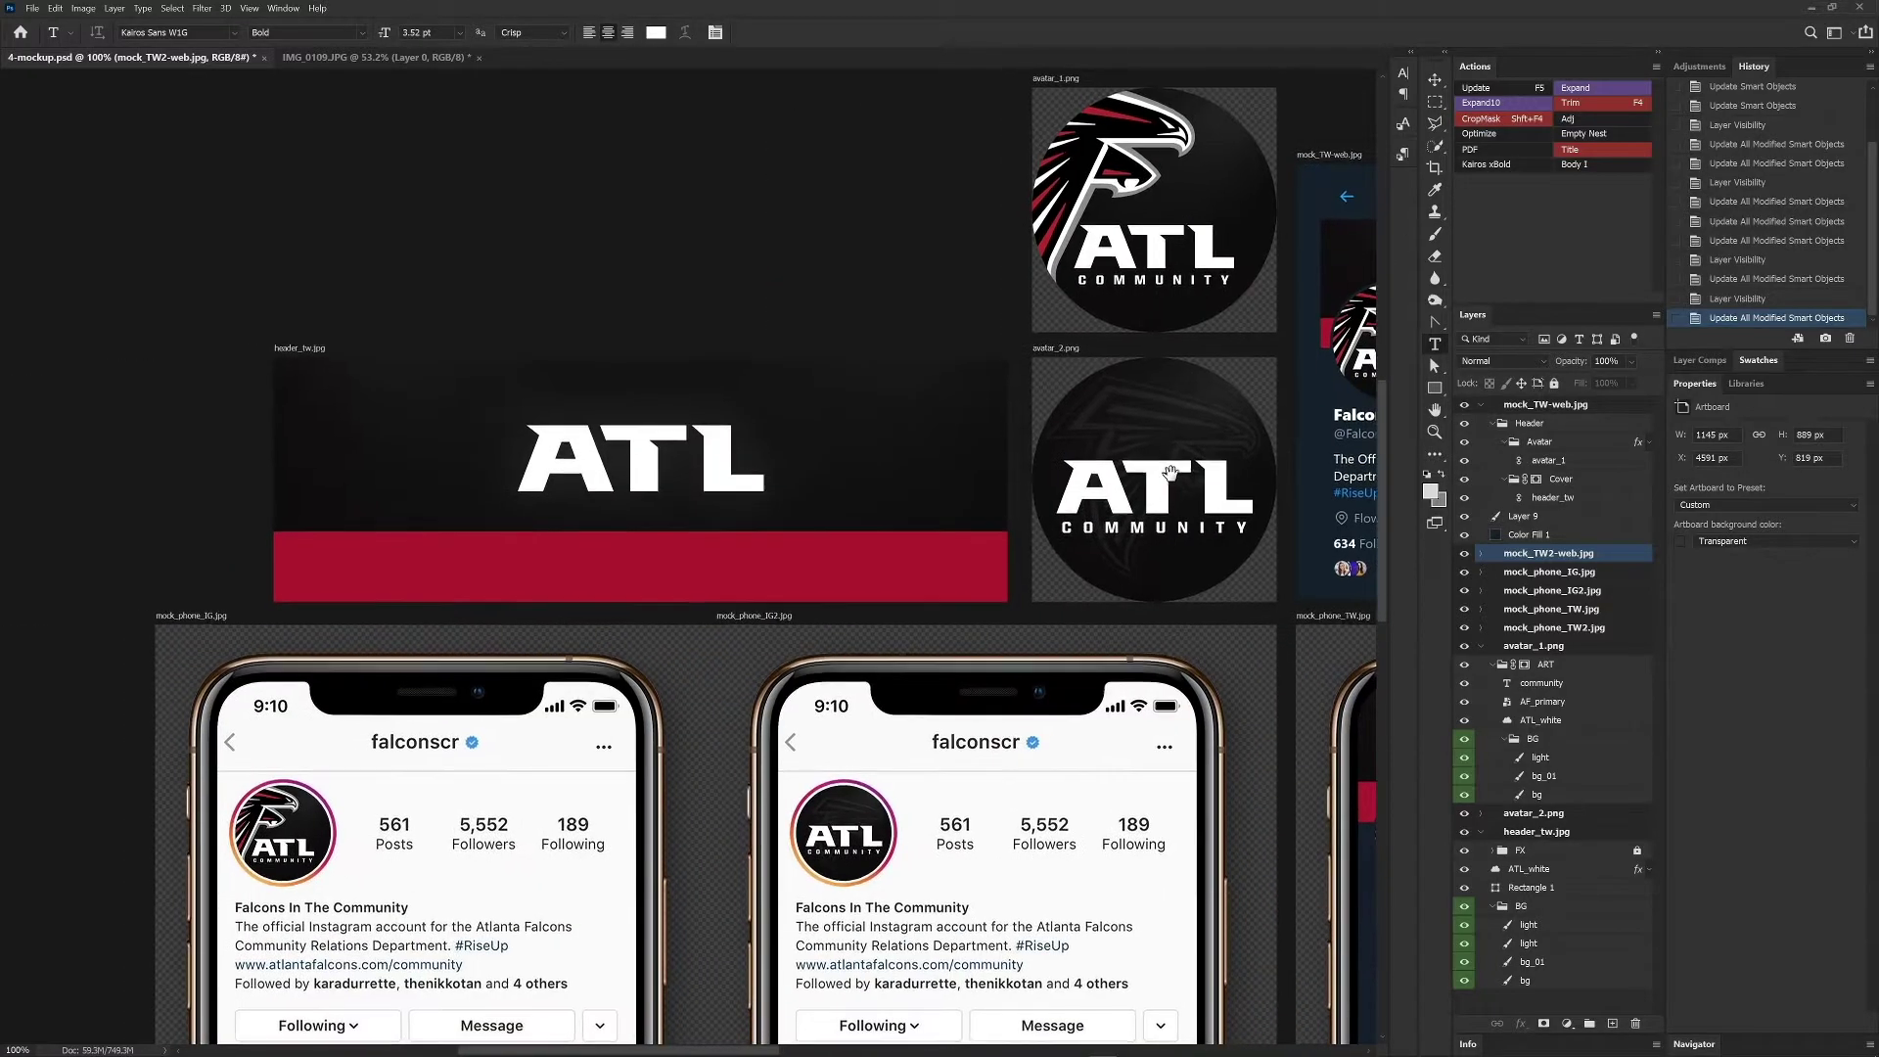
{"action": "key", "text": "z"}
{"action": "left_click", "coordinate": [509, 446]}
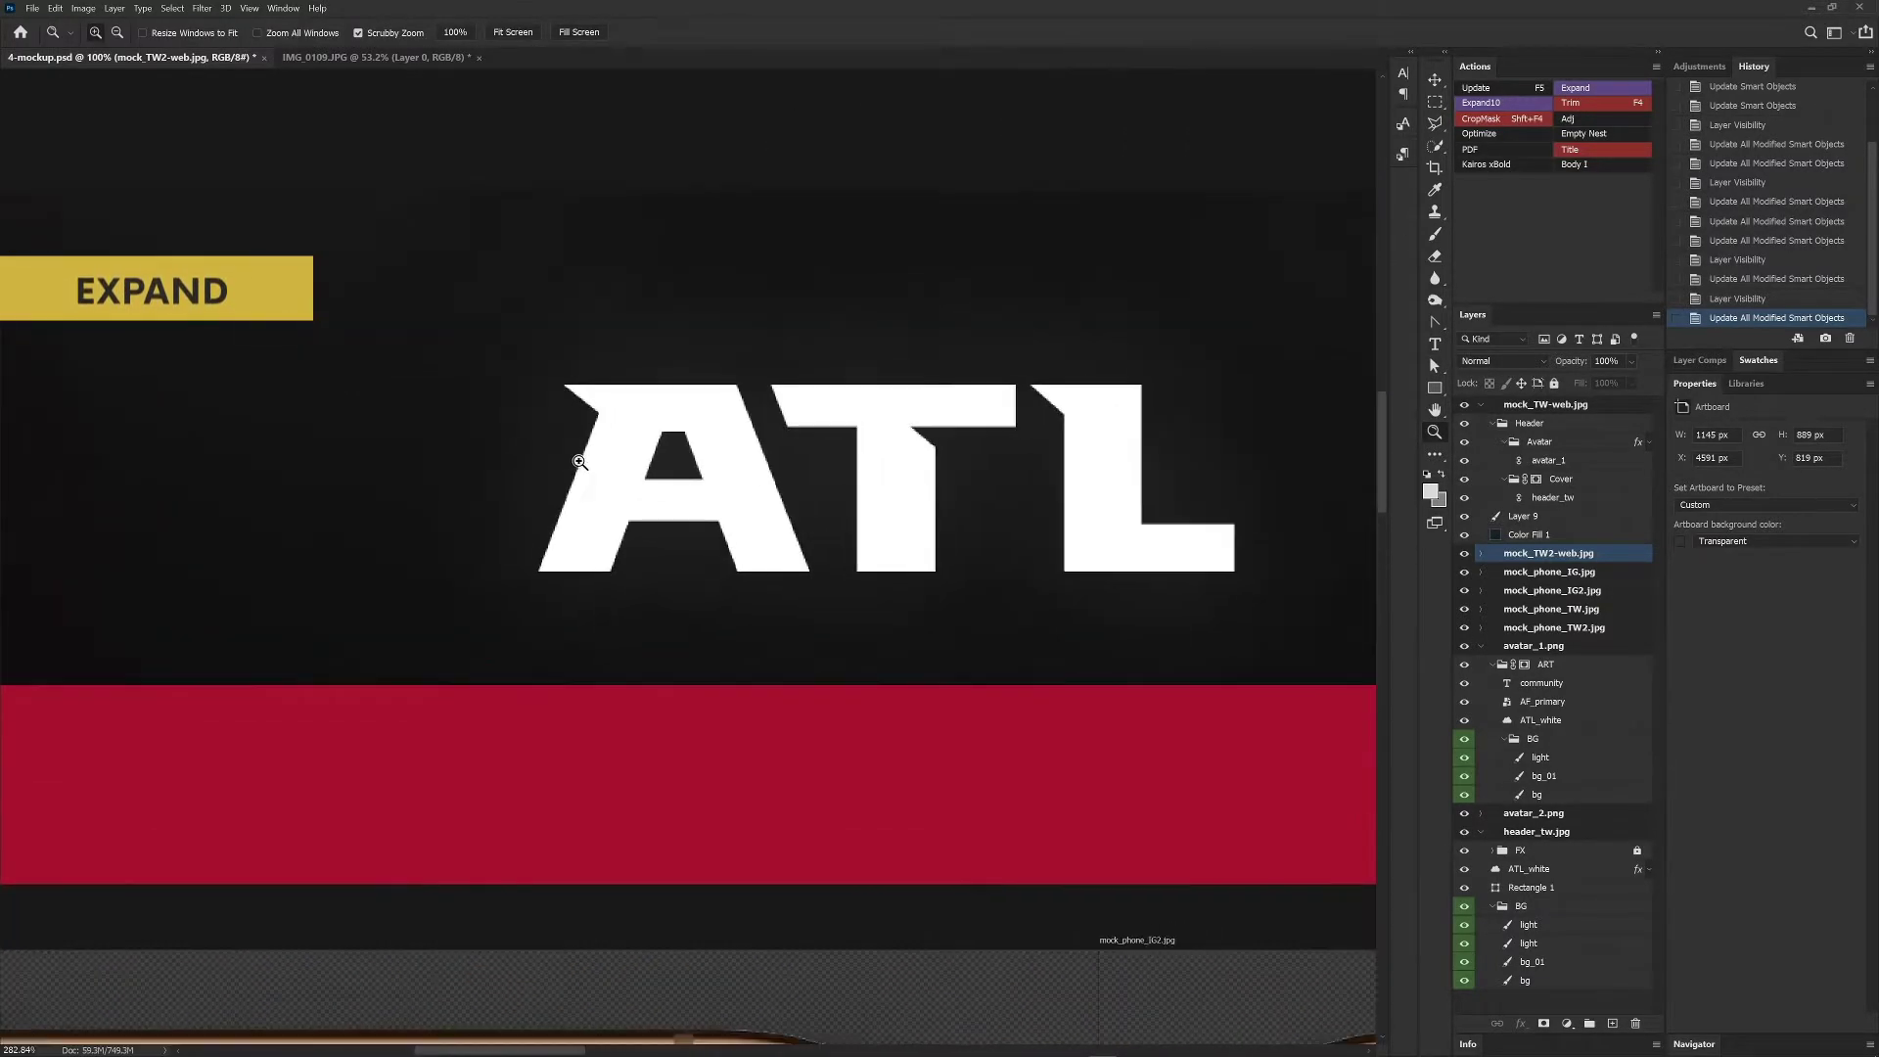
{"action": "left_click_drag", "start_coordinate": [566, 461], "coordinate": [553, 461]}
{"action": "key", "text": "t"}
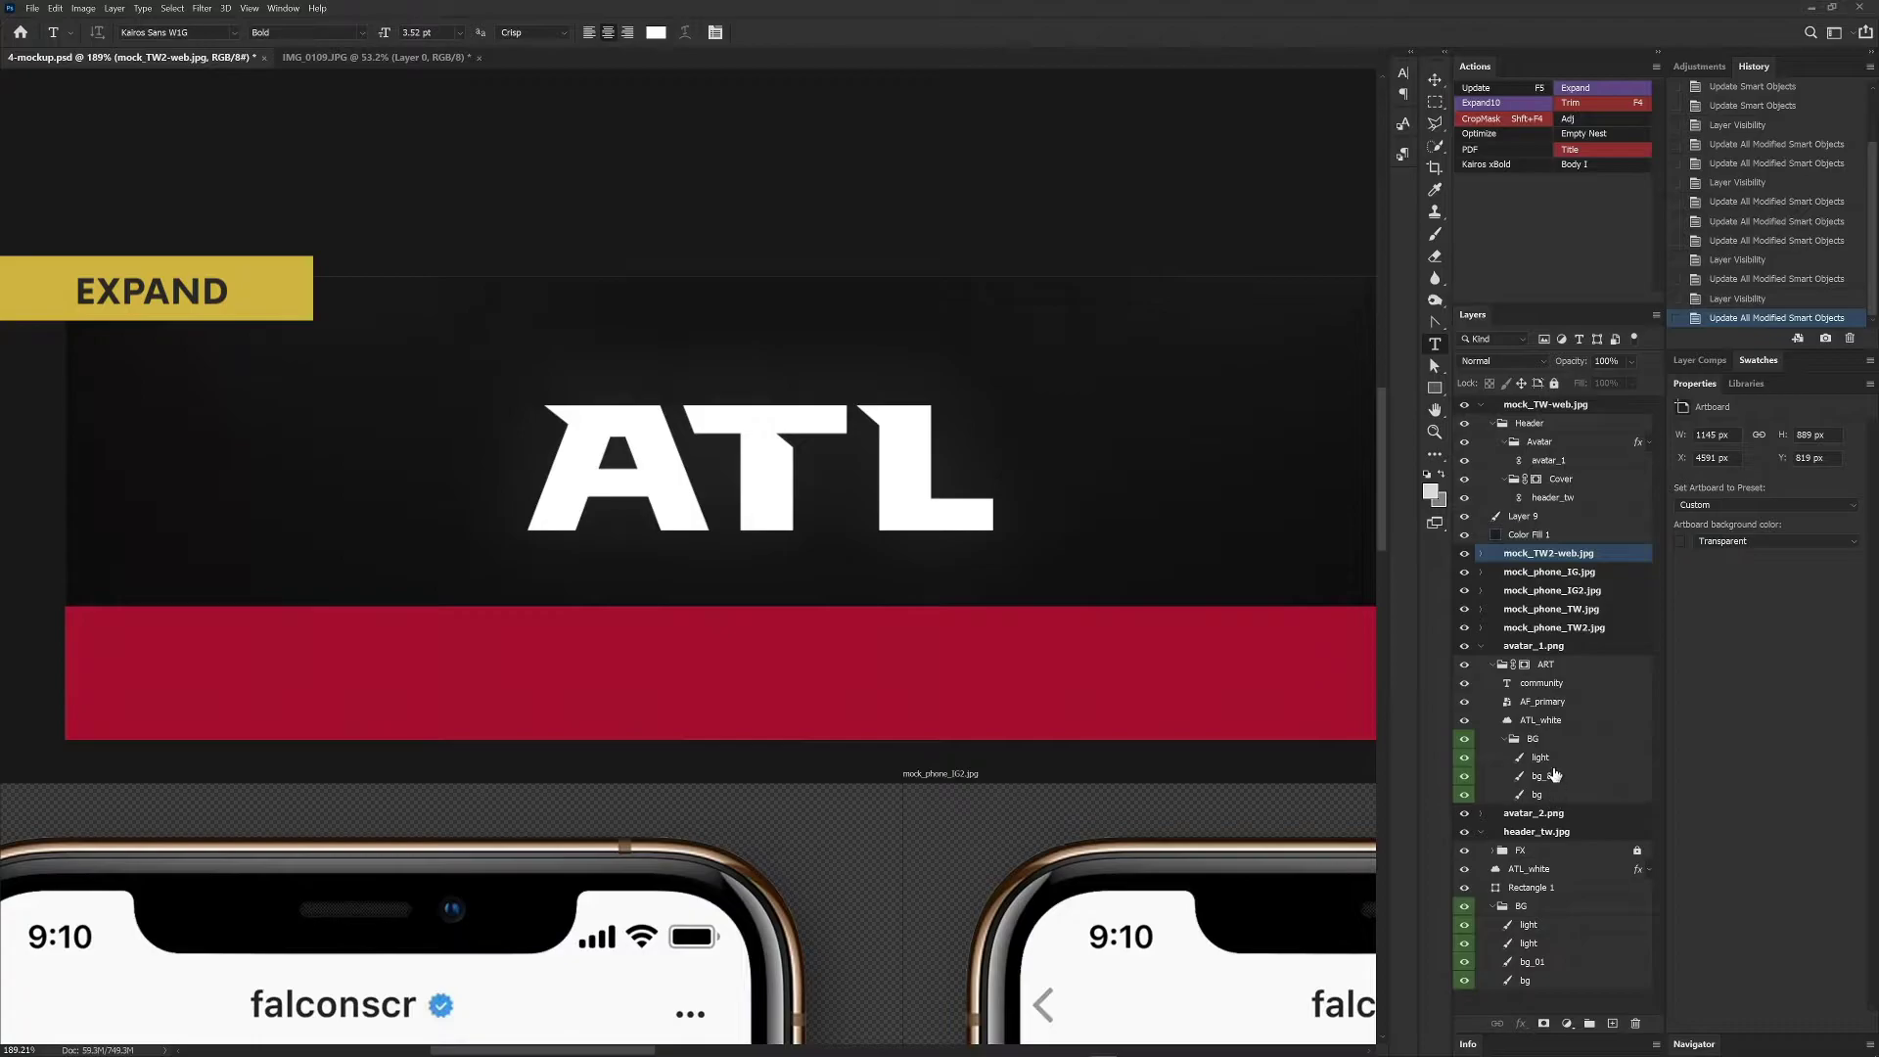
{"action": "left_click", "coordinate": [1464, 720]}
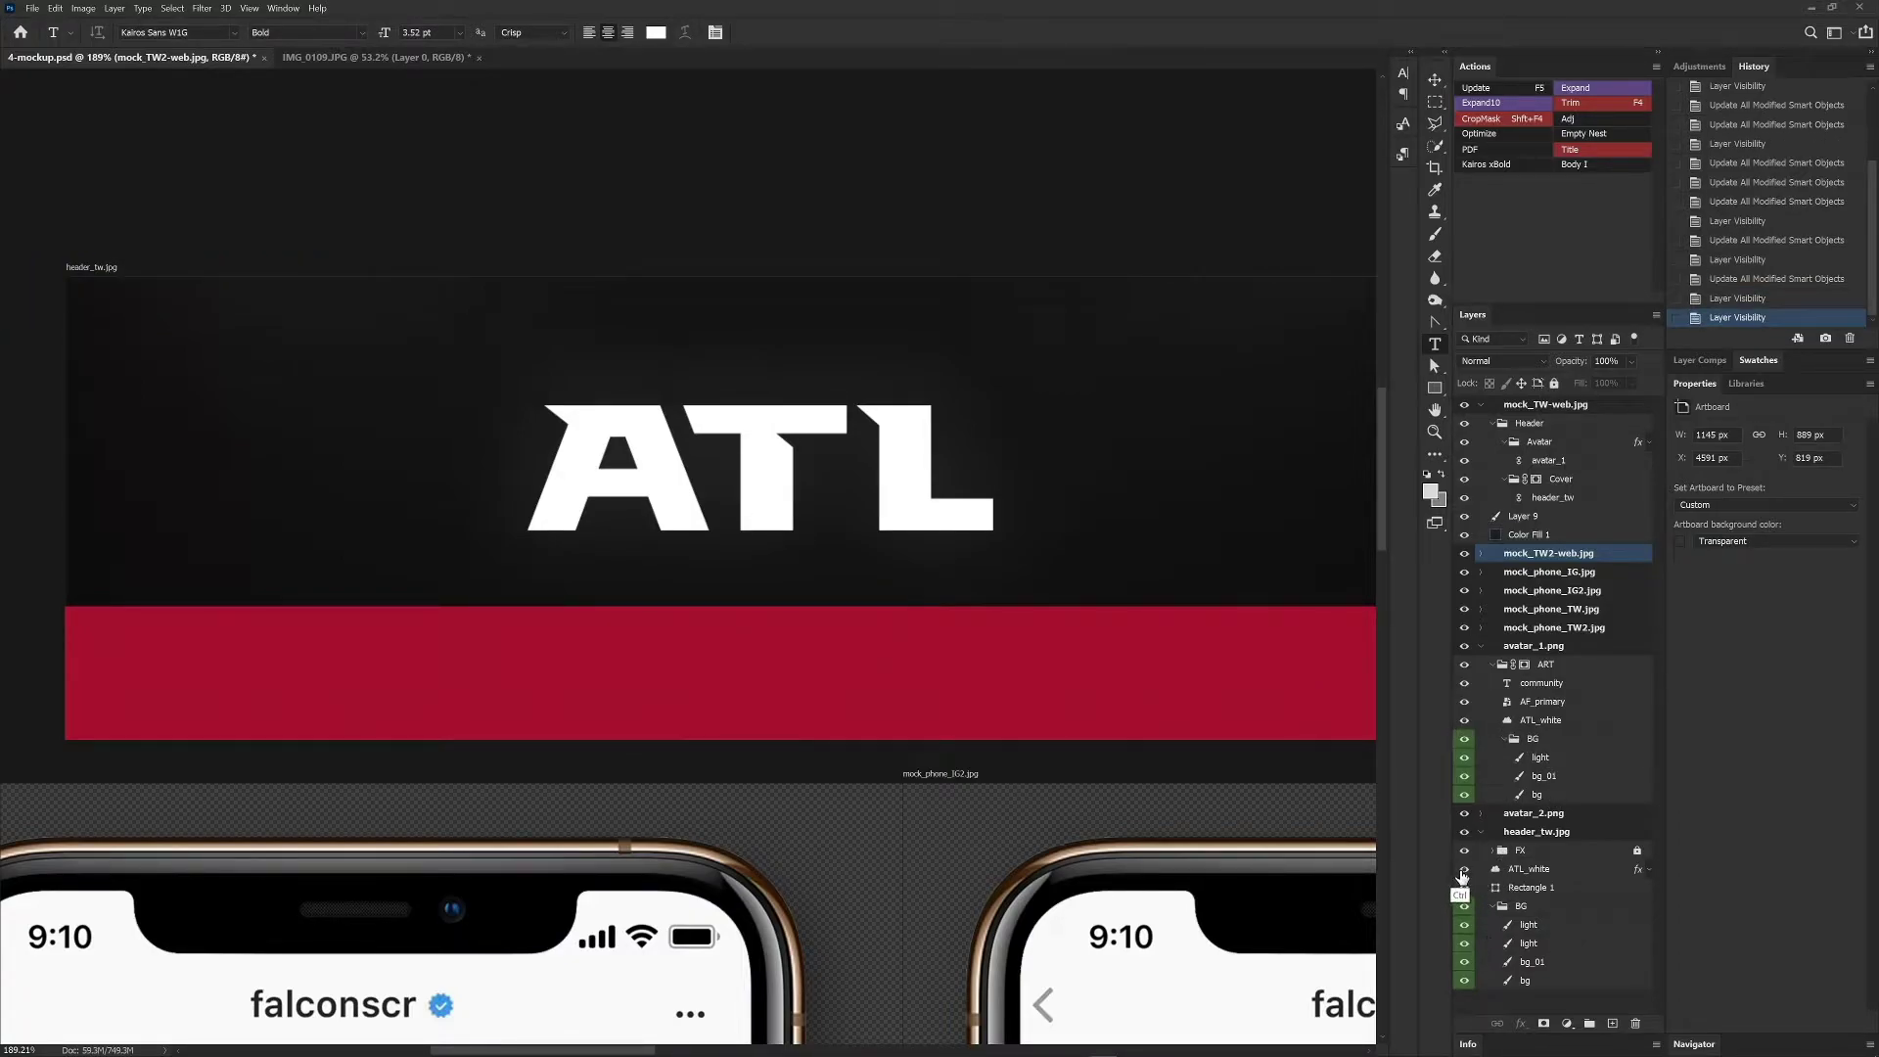
{"action": "left_click", "coordinate": [1496, 870], "text": "ctrl"}
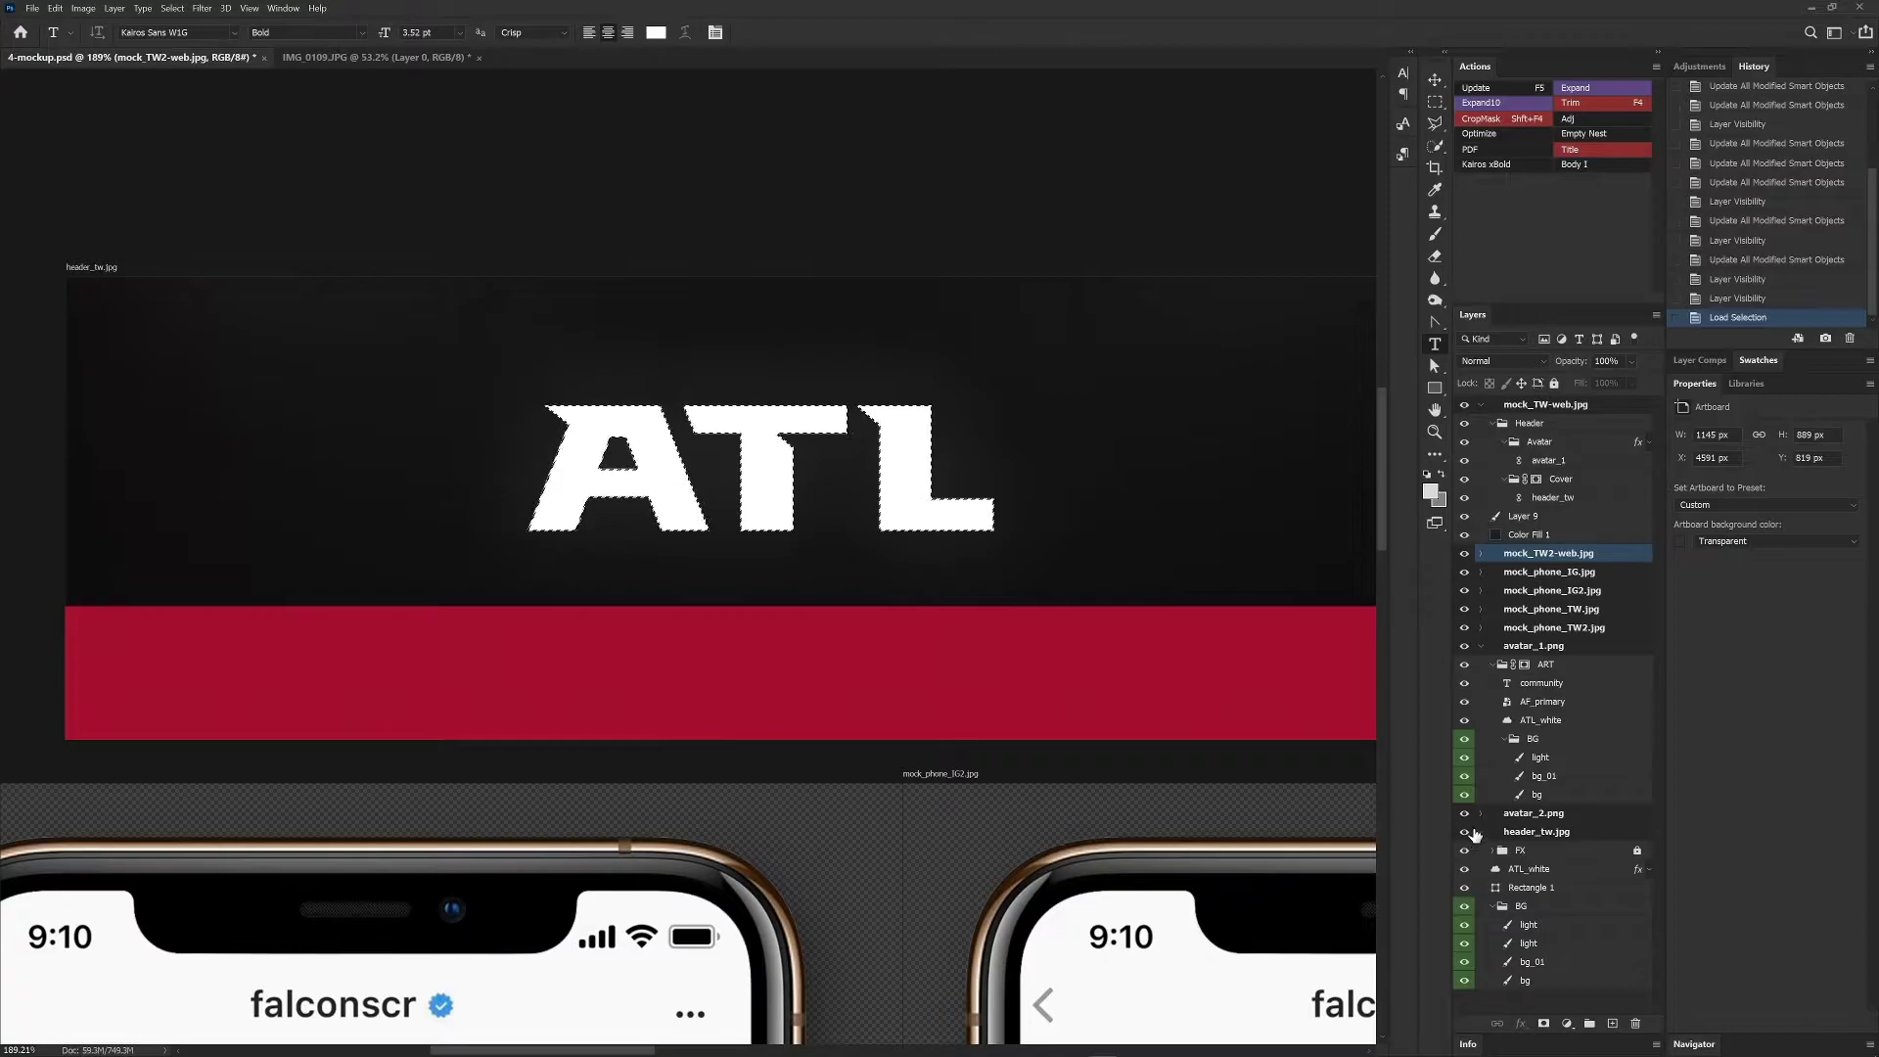
- Grow the ATL selection with the Expand action three times and Expand10 twice
{"action": "left_click", "coordinate": [1587, 89]}
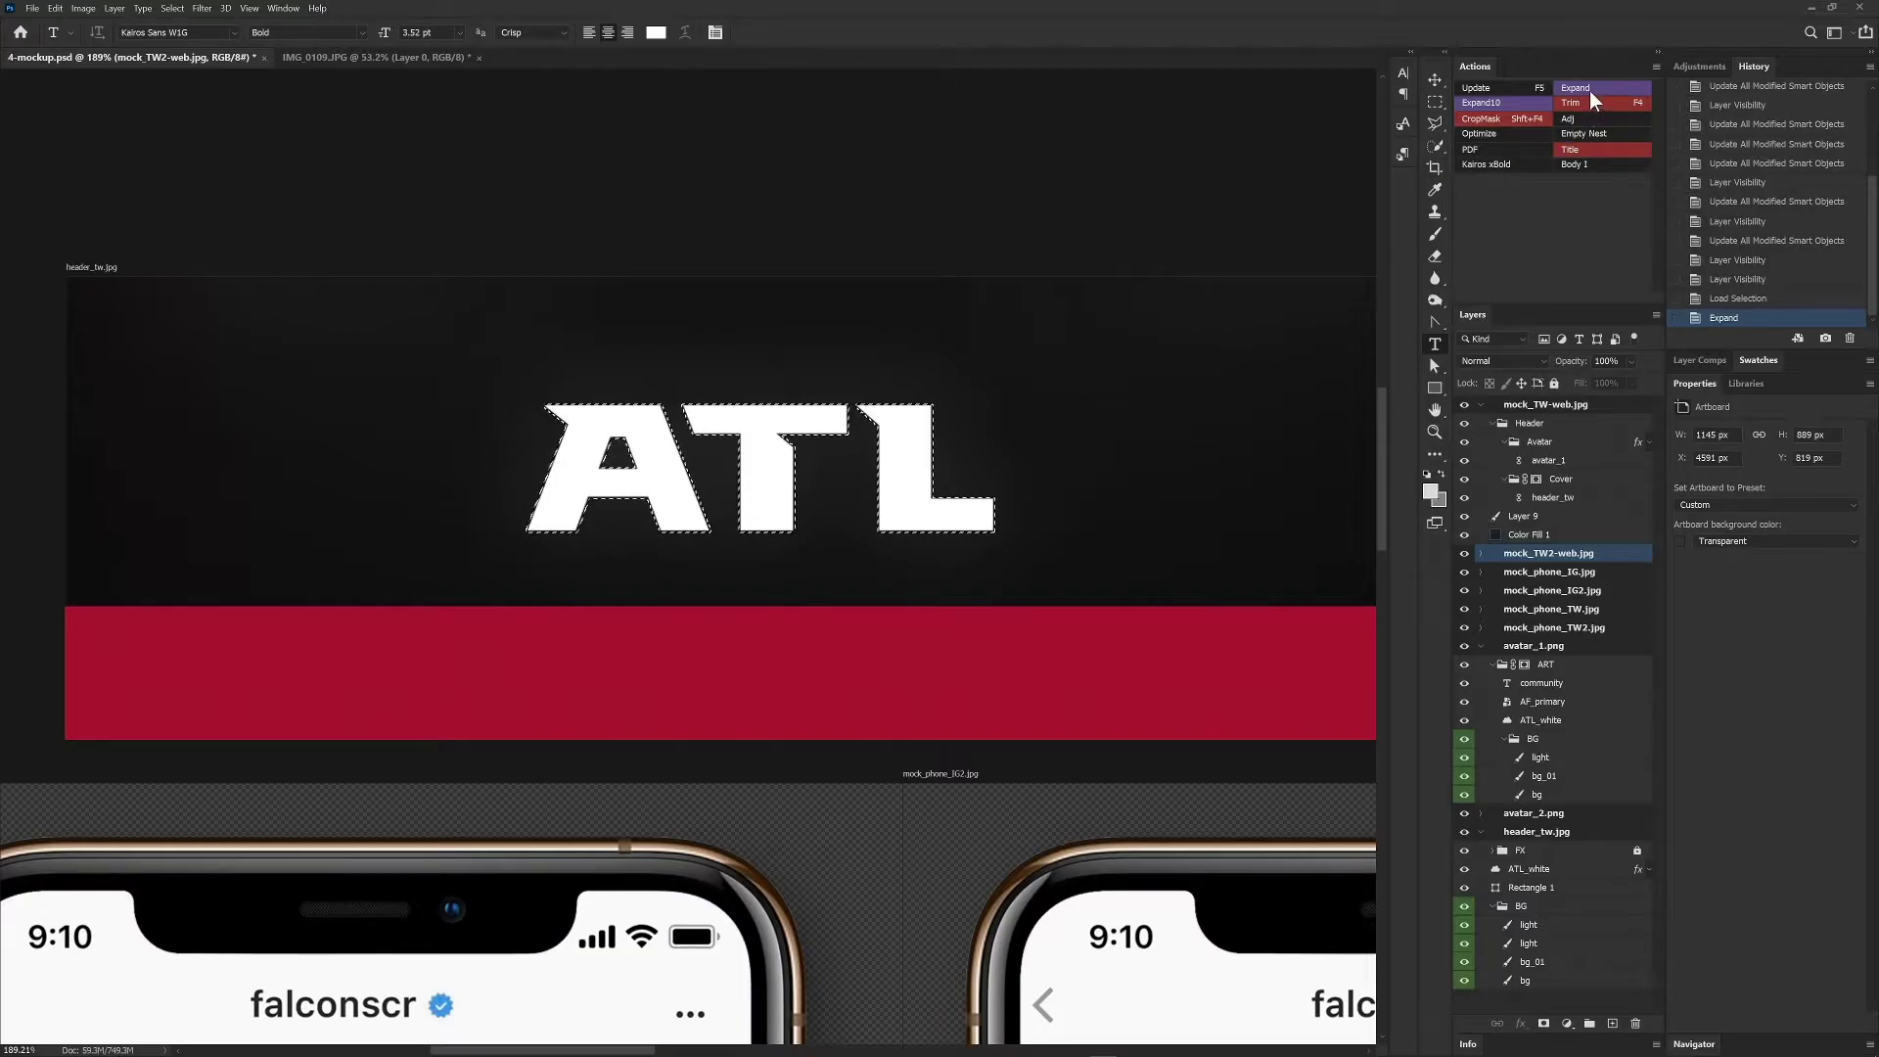
{"action": "left_click", "coordinate": [1590, 88]}
{"action": "left_click", "coordinate": [1583, 89]}
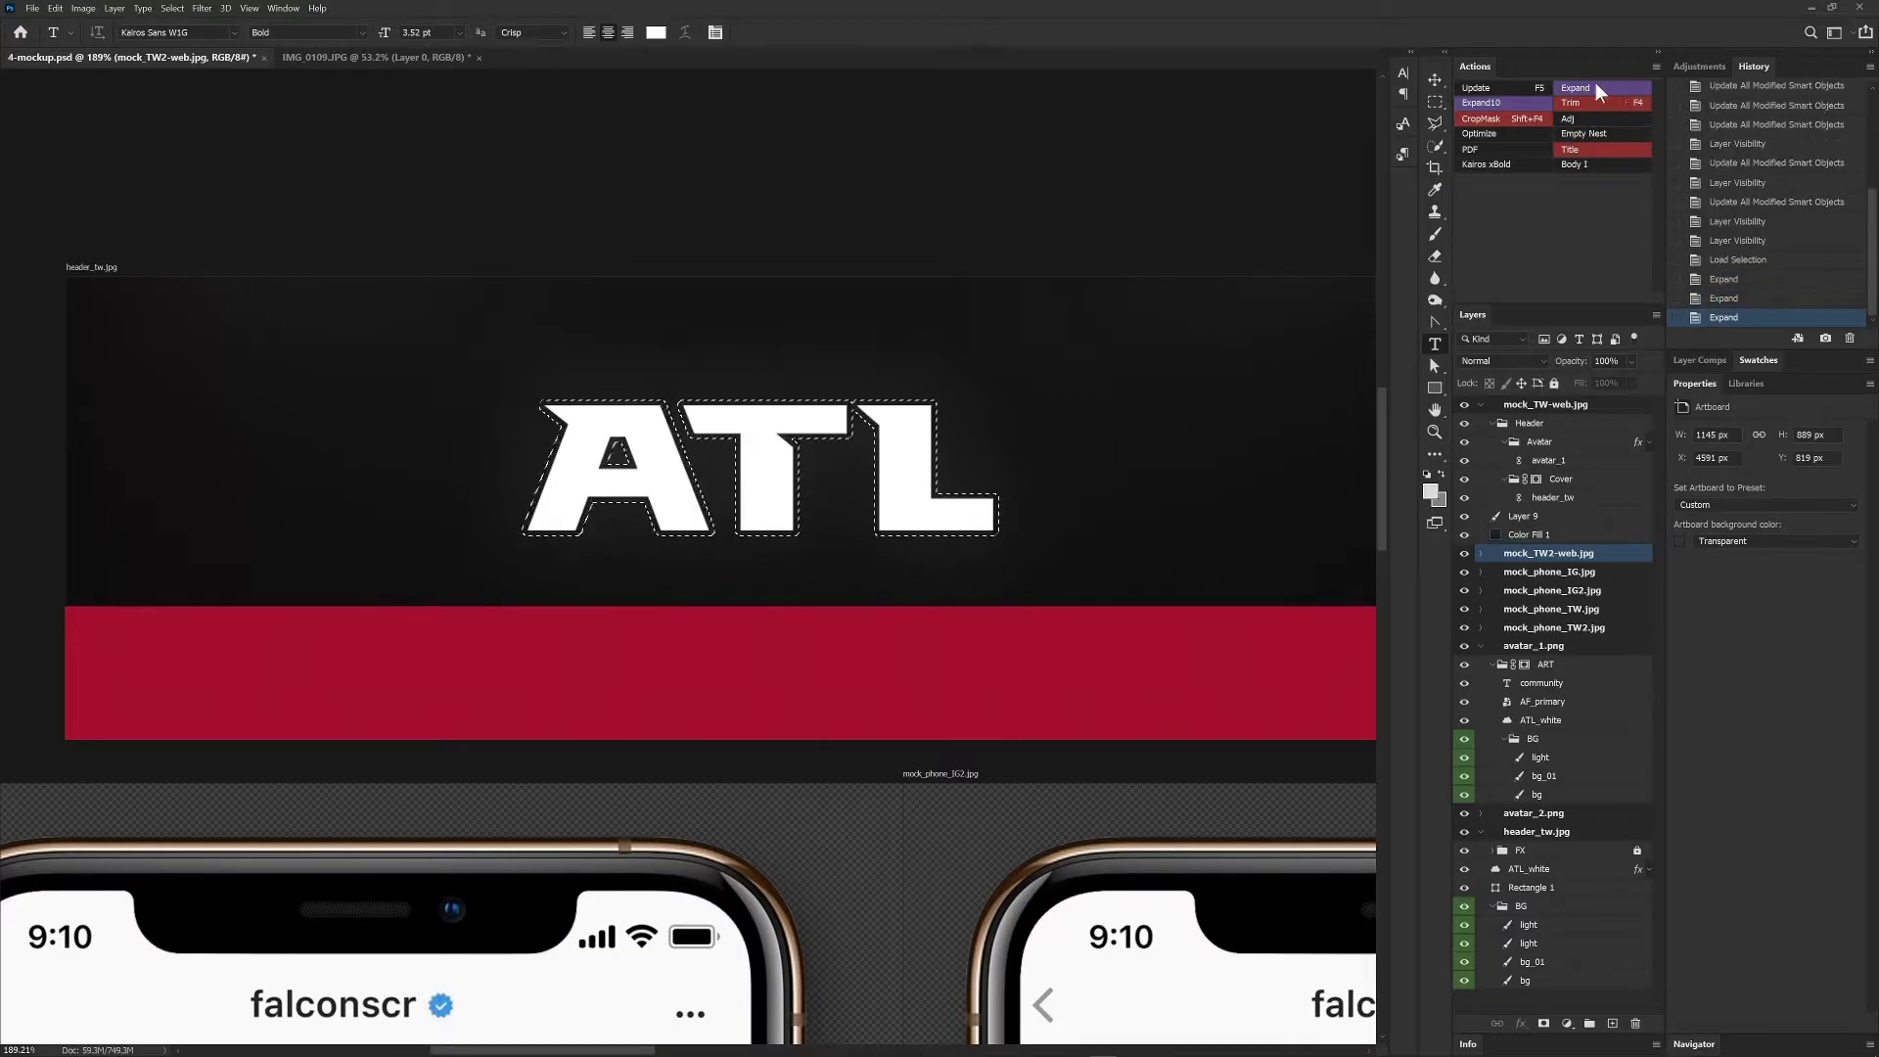
{"action": "left_click", "coordinate": [1493, 103]}
{"action": "left_click", "coordinate": [1503, 101]}
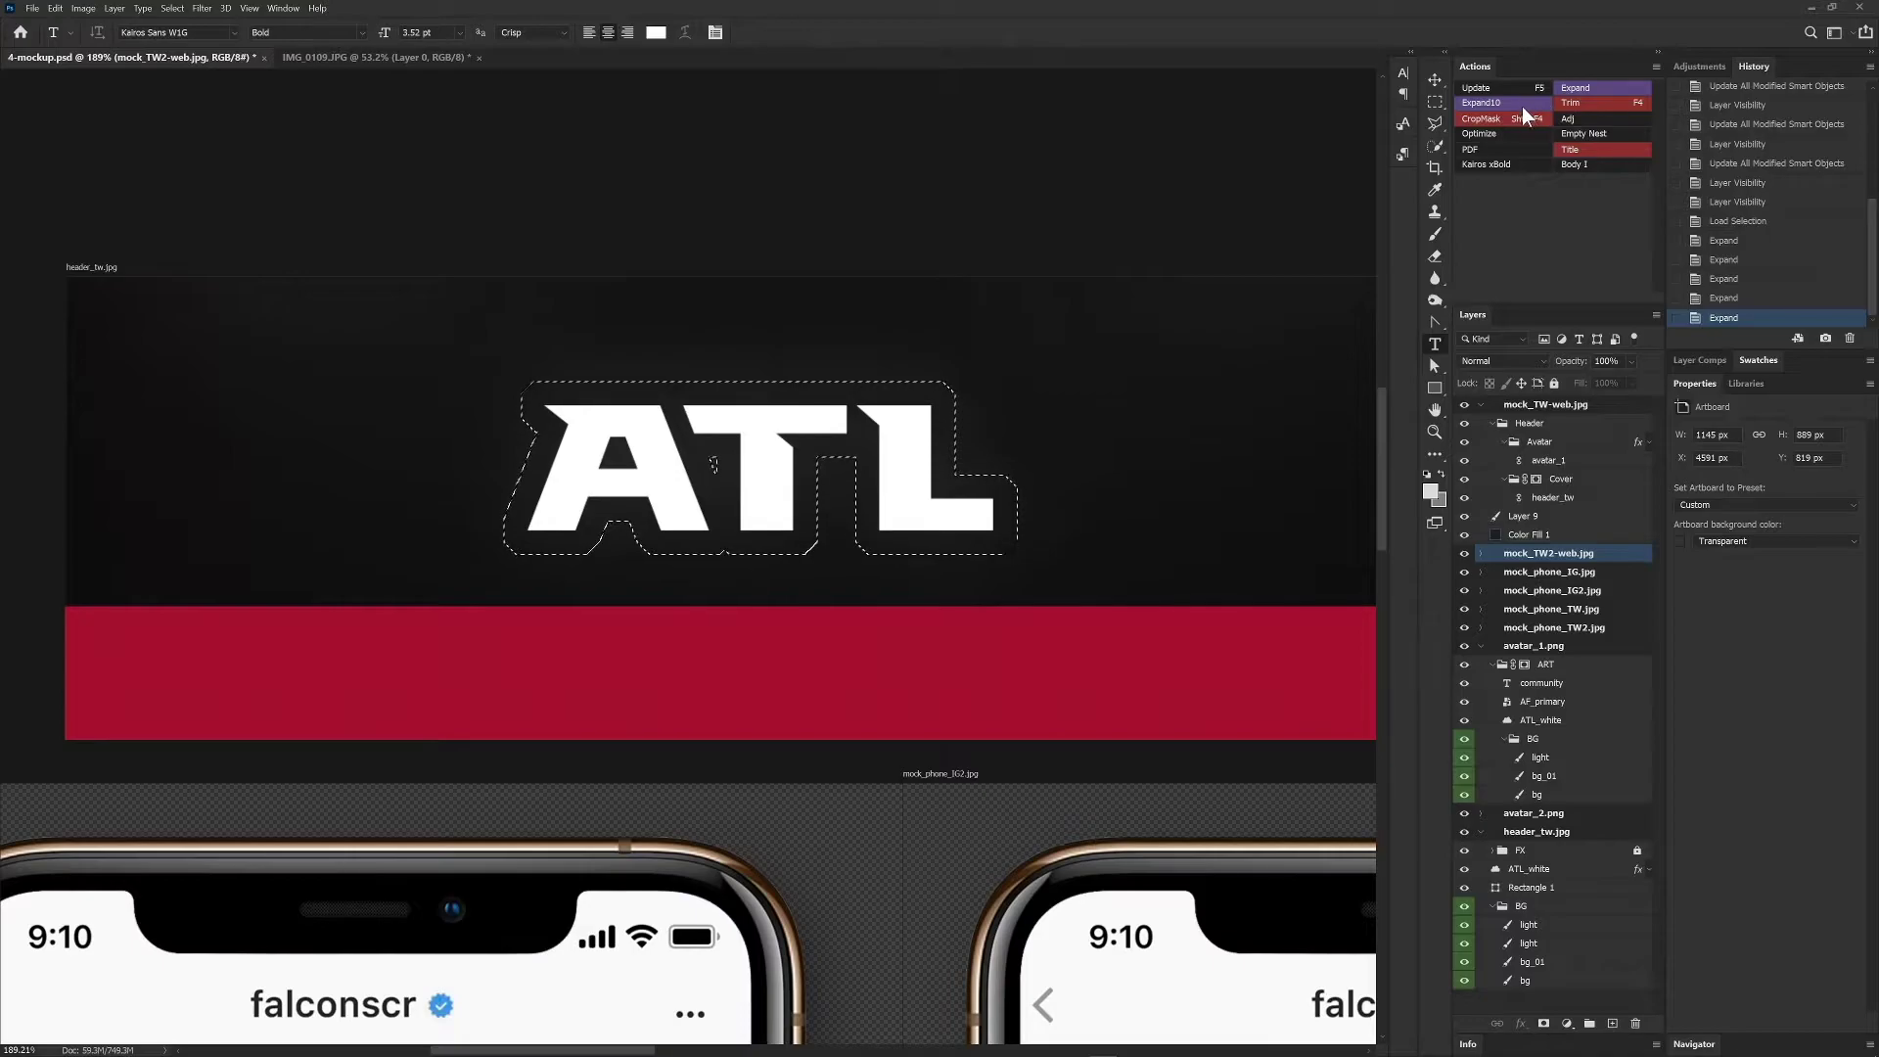
- Invert the selection, expand it with Expand10 and Expand, then deselect
{"action": "left_click", "coordinate": [1521, 118]}
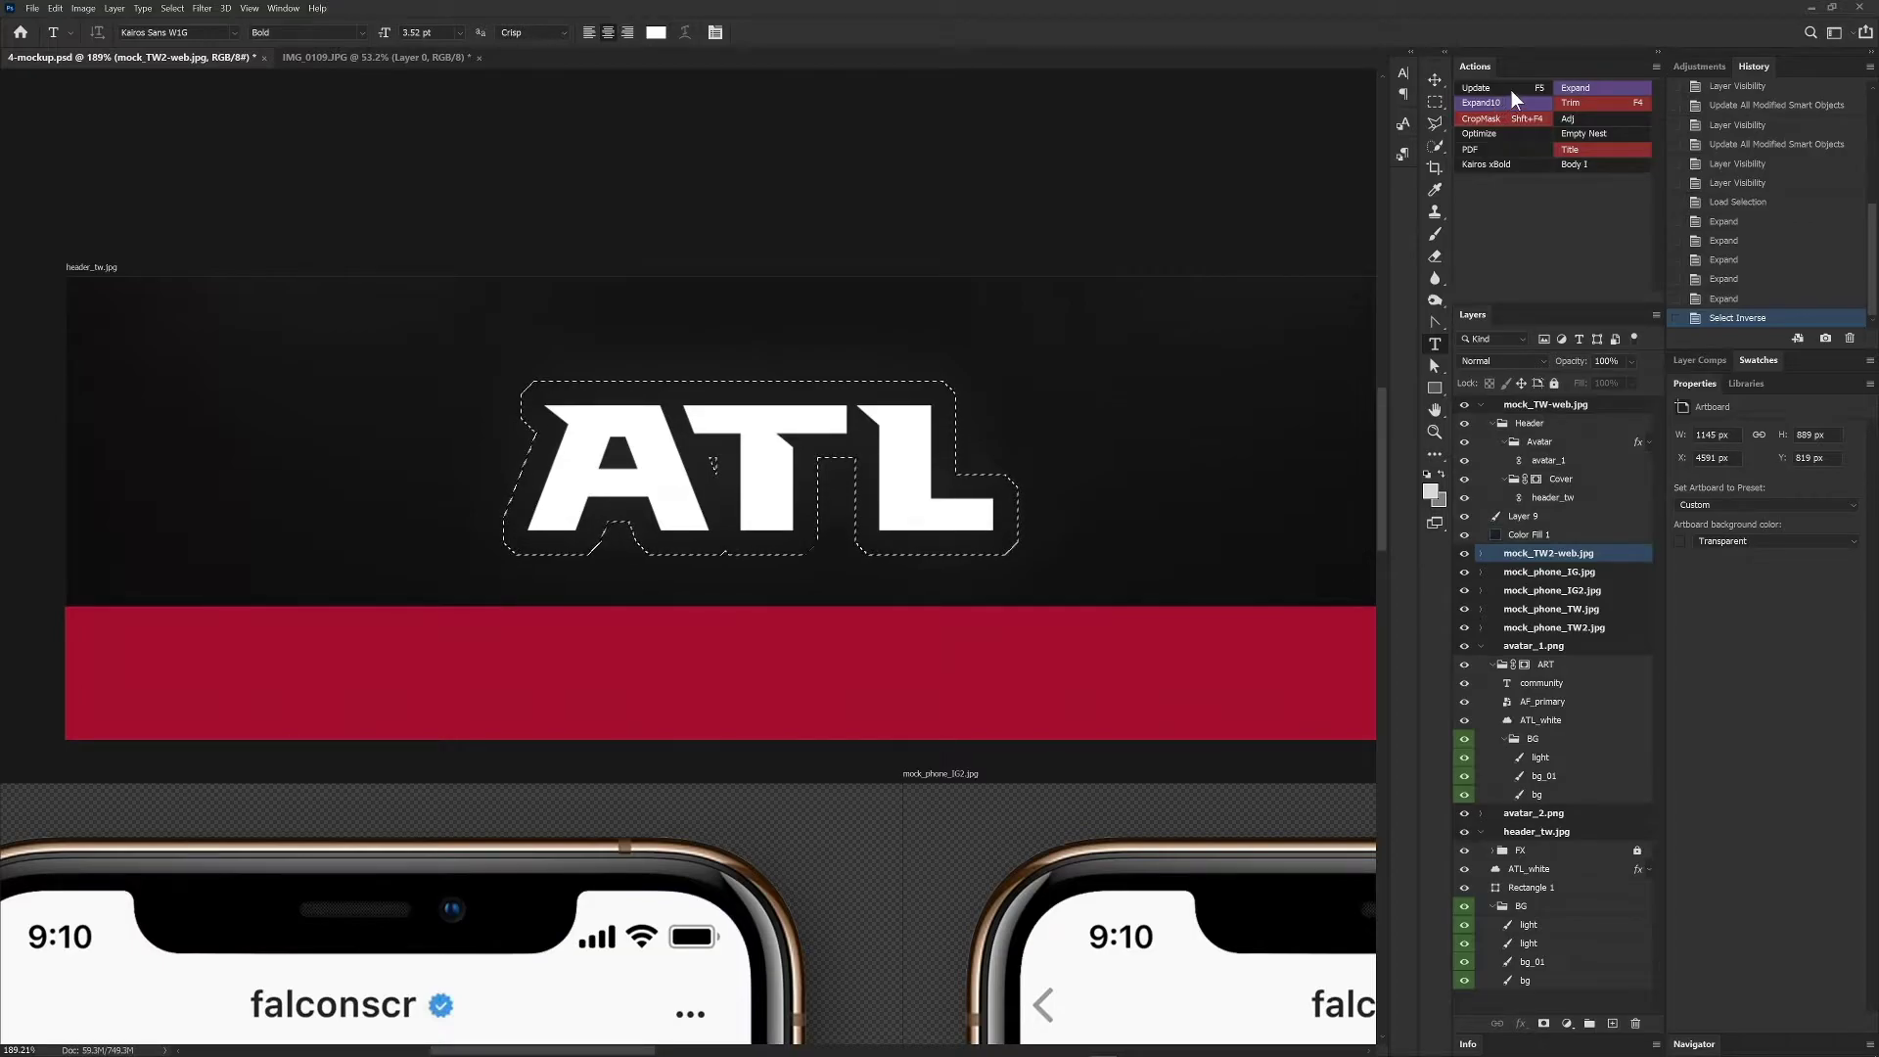
{"action": "left_click", "coordinate": [1492, 103]}
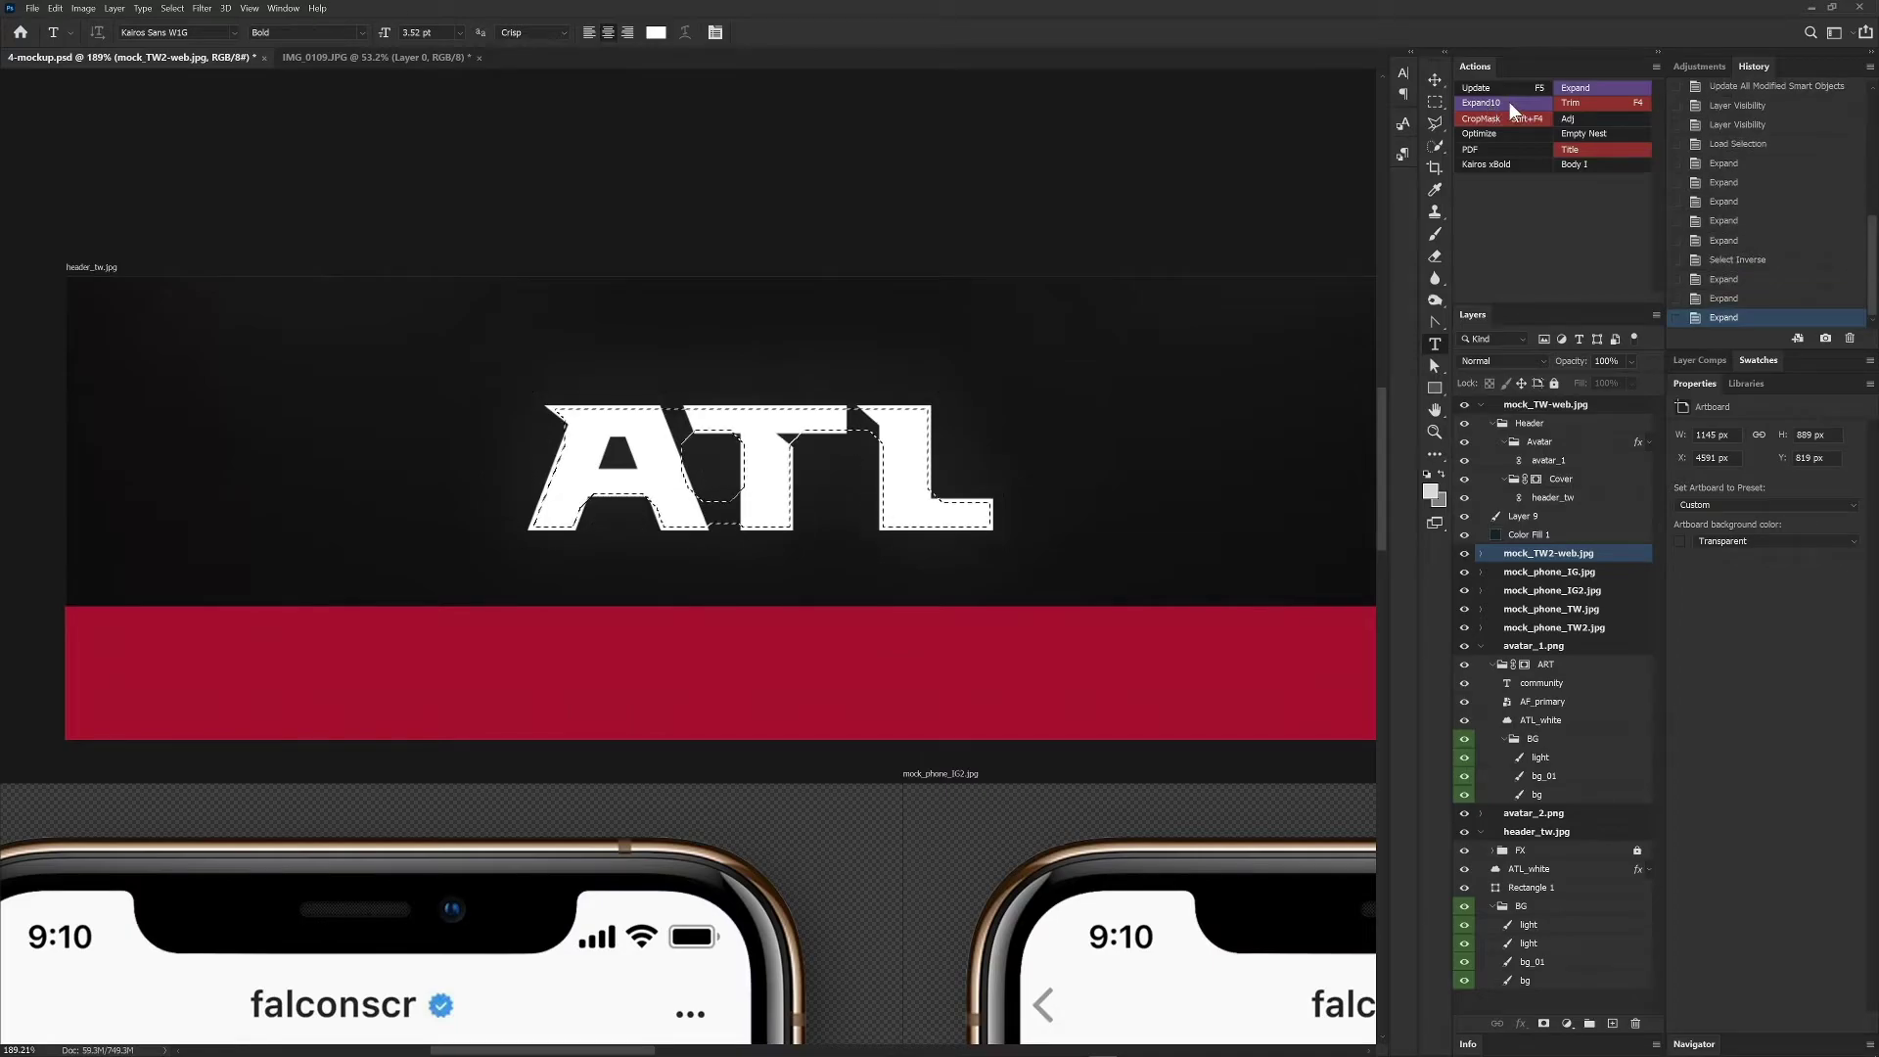
{"action": "left_click", "coordinate": [1588, 88]}
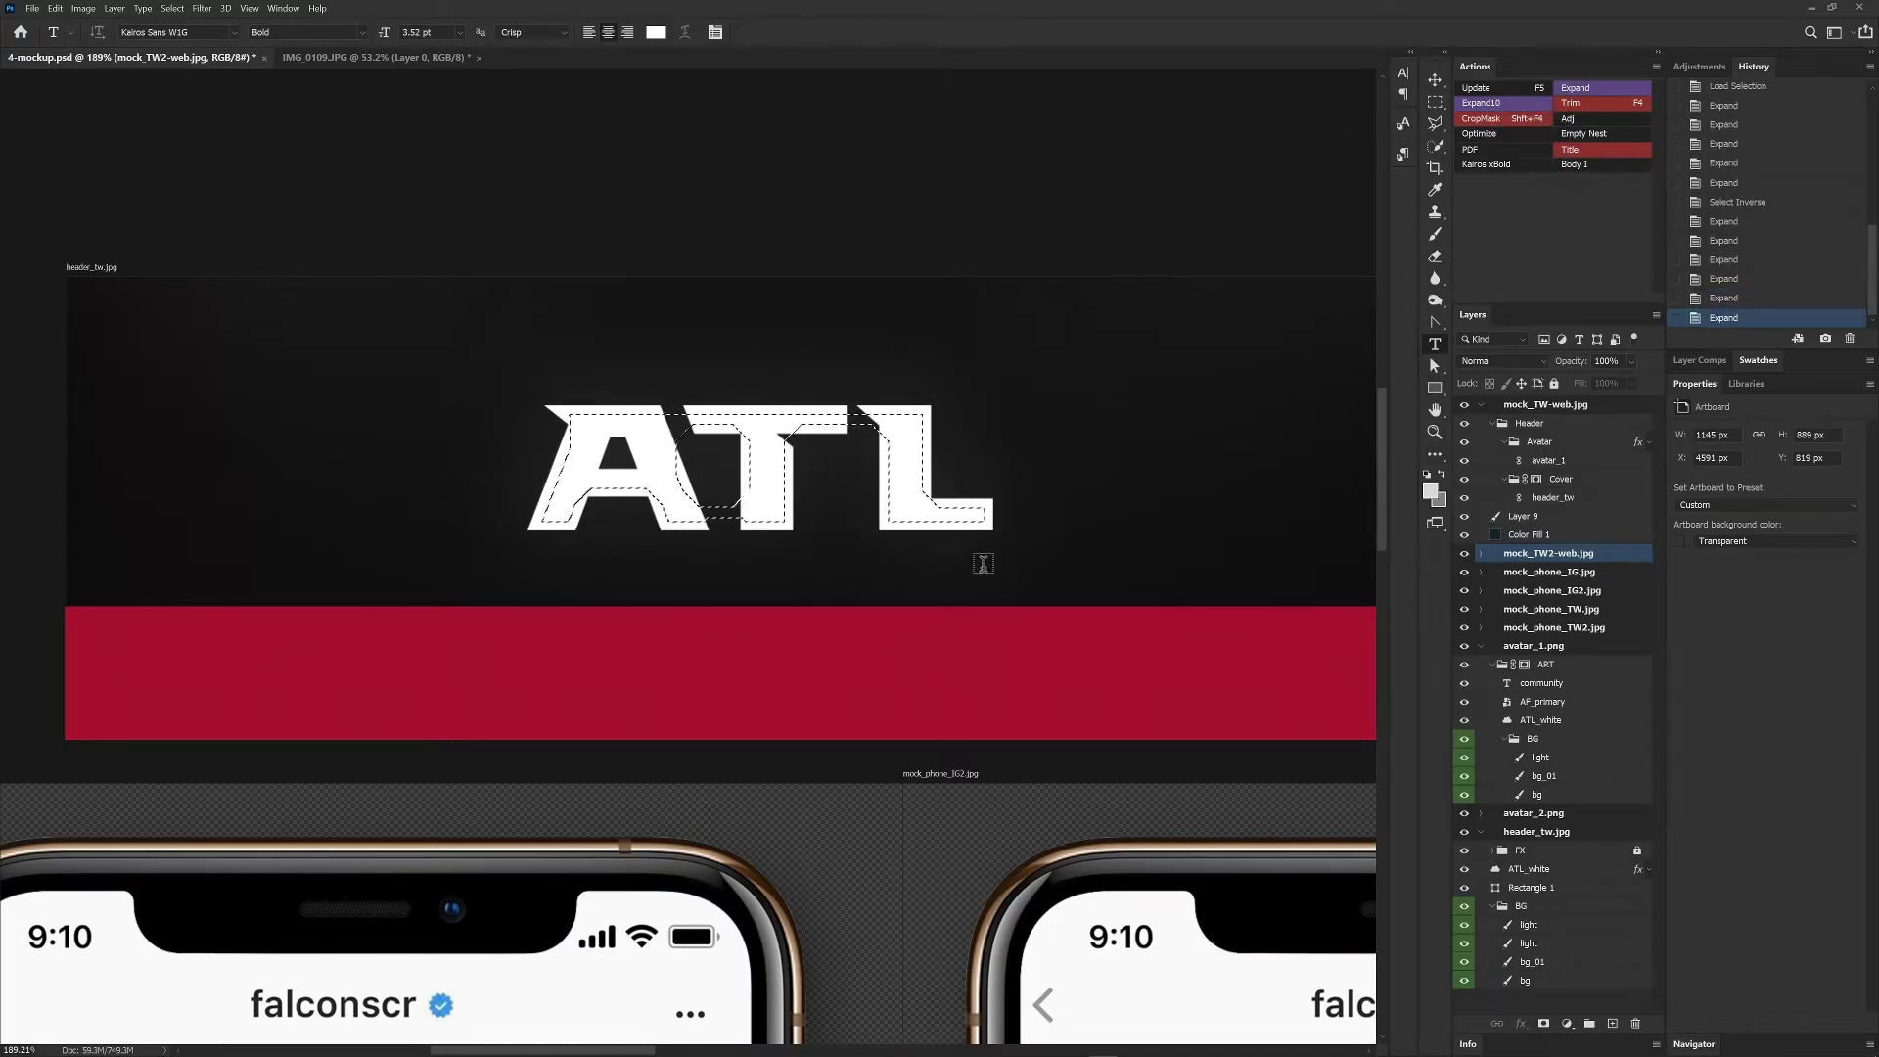
{"action": "key", "text": "ctrl+d"}
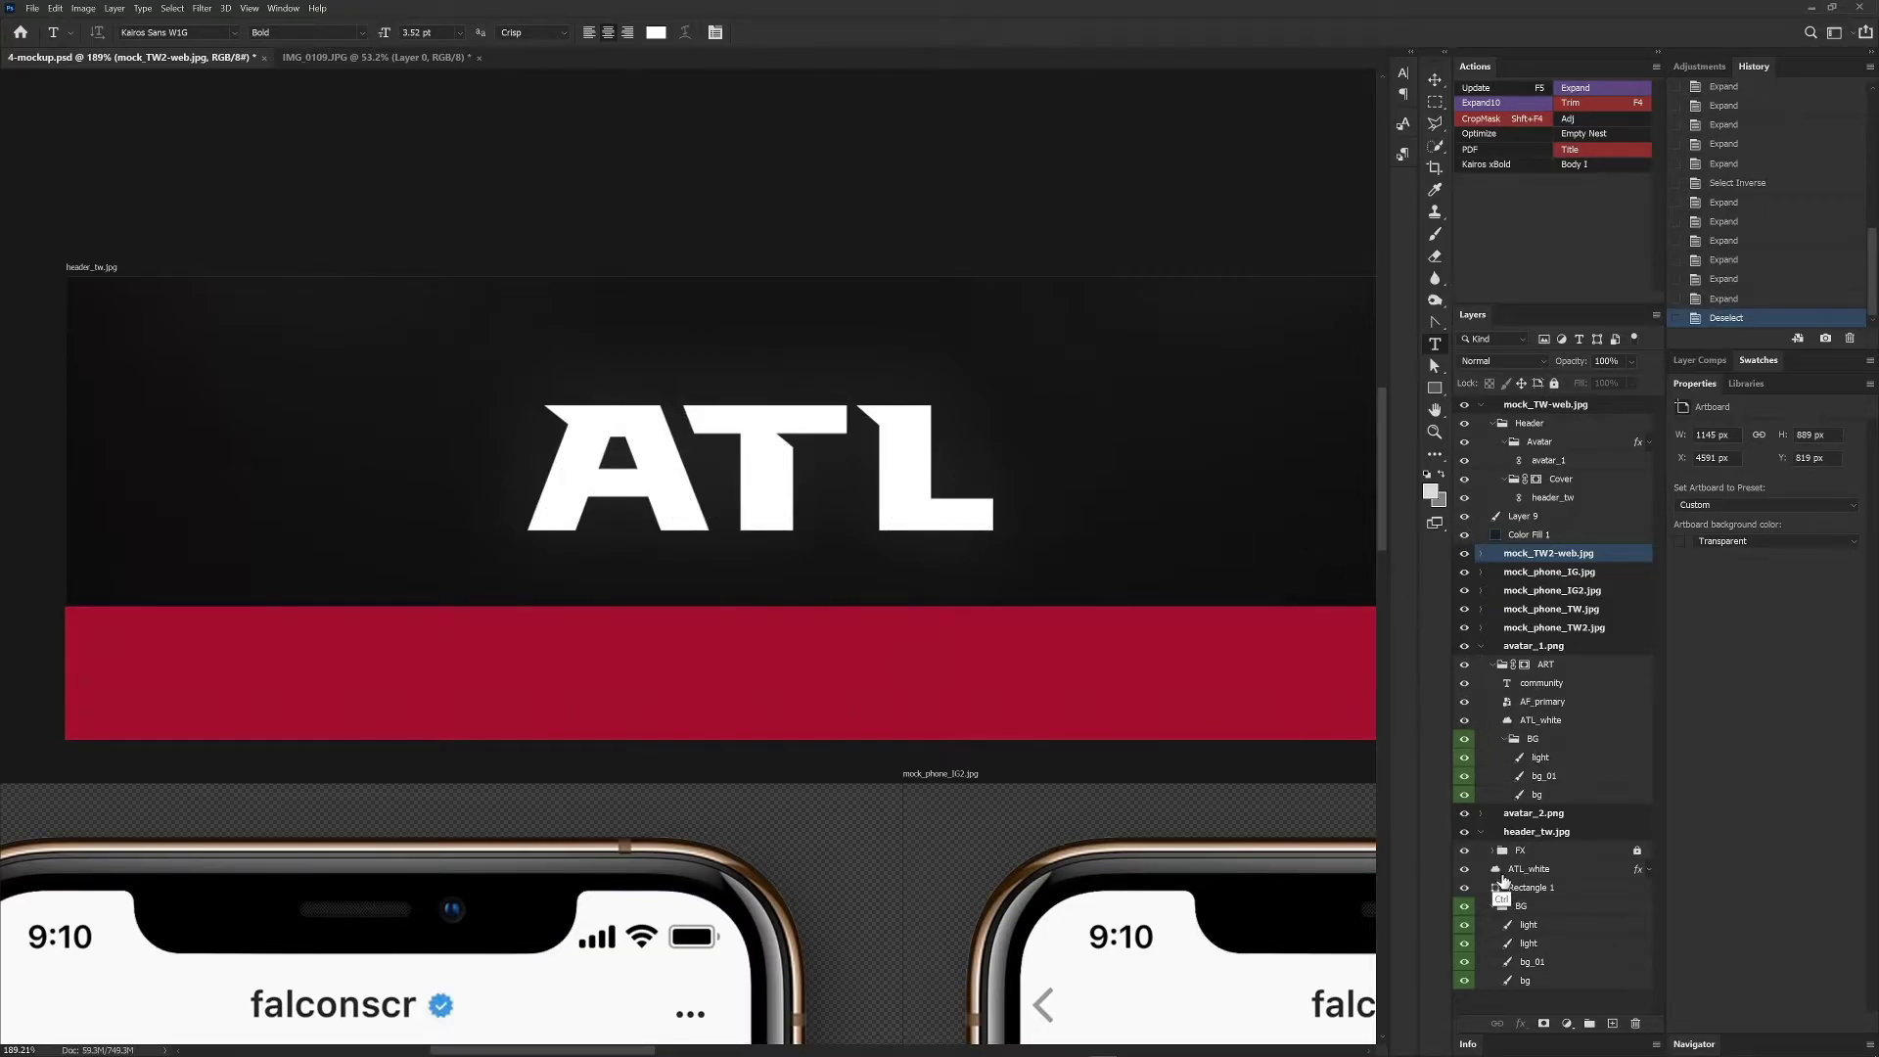
{"action": "left_click", "coordinate": [1497, 870]}
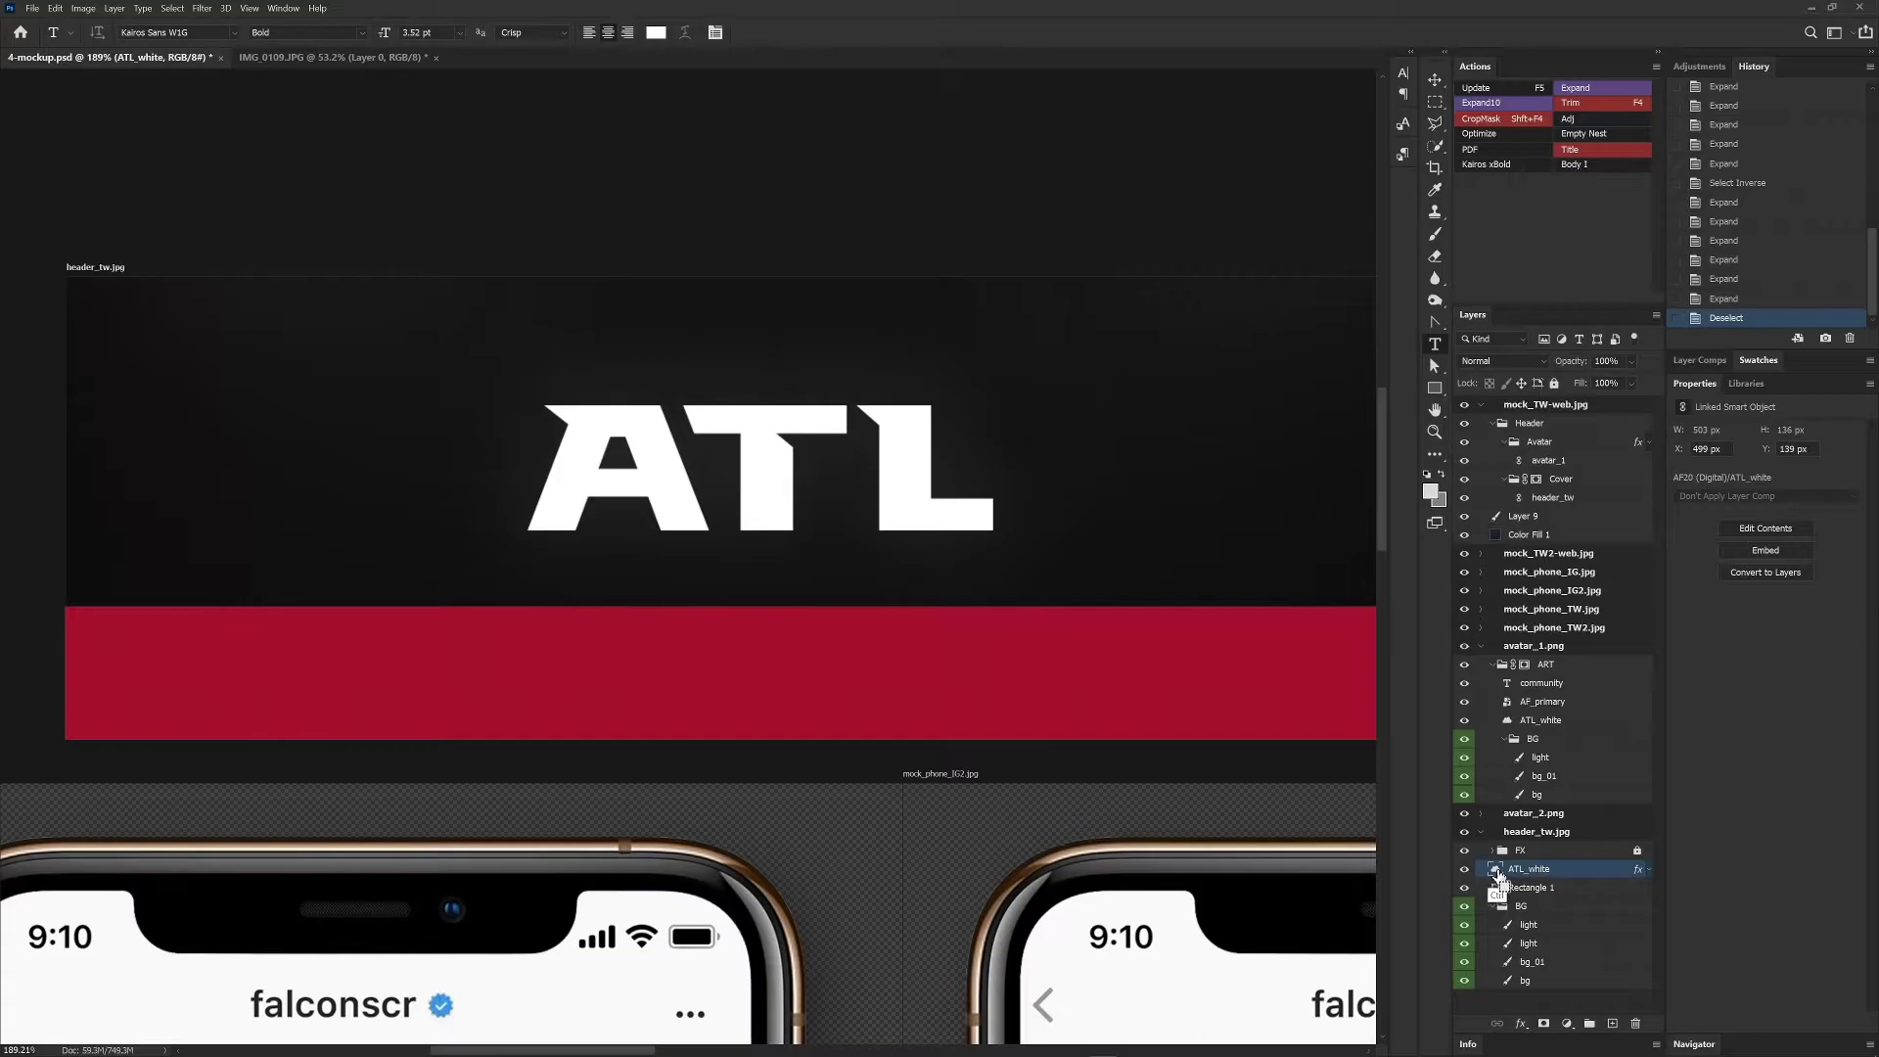
- Reload the ATL letters as a selection, cancel Contract Selection, and run the Update action
{"action": "left_click", "coordinate": [1495, 873], "text": "ctrl"}
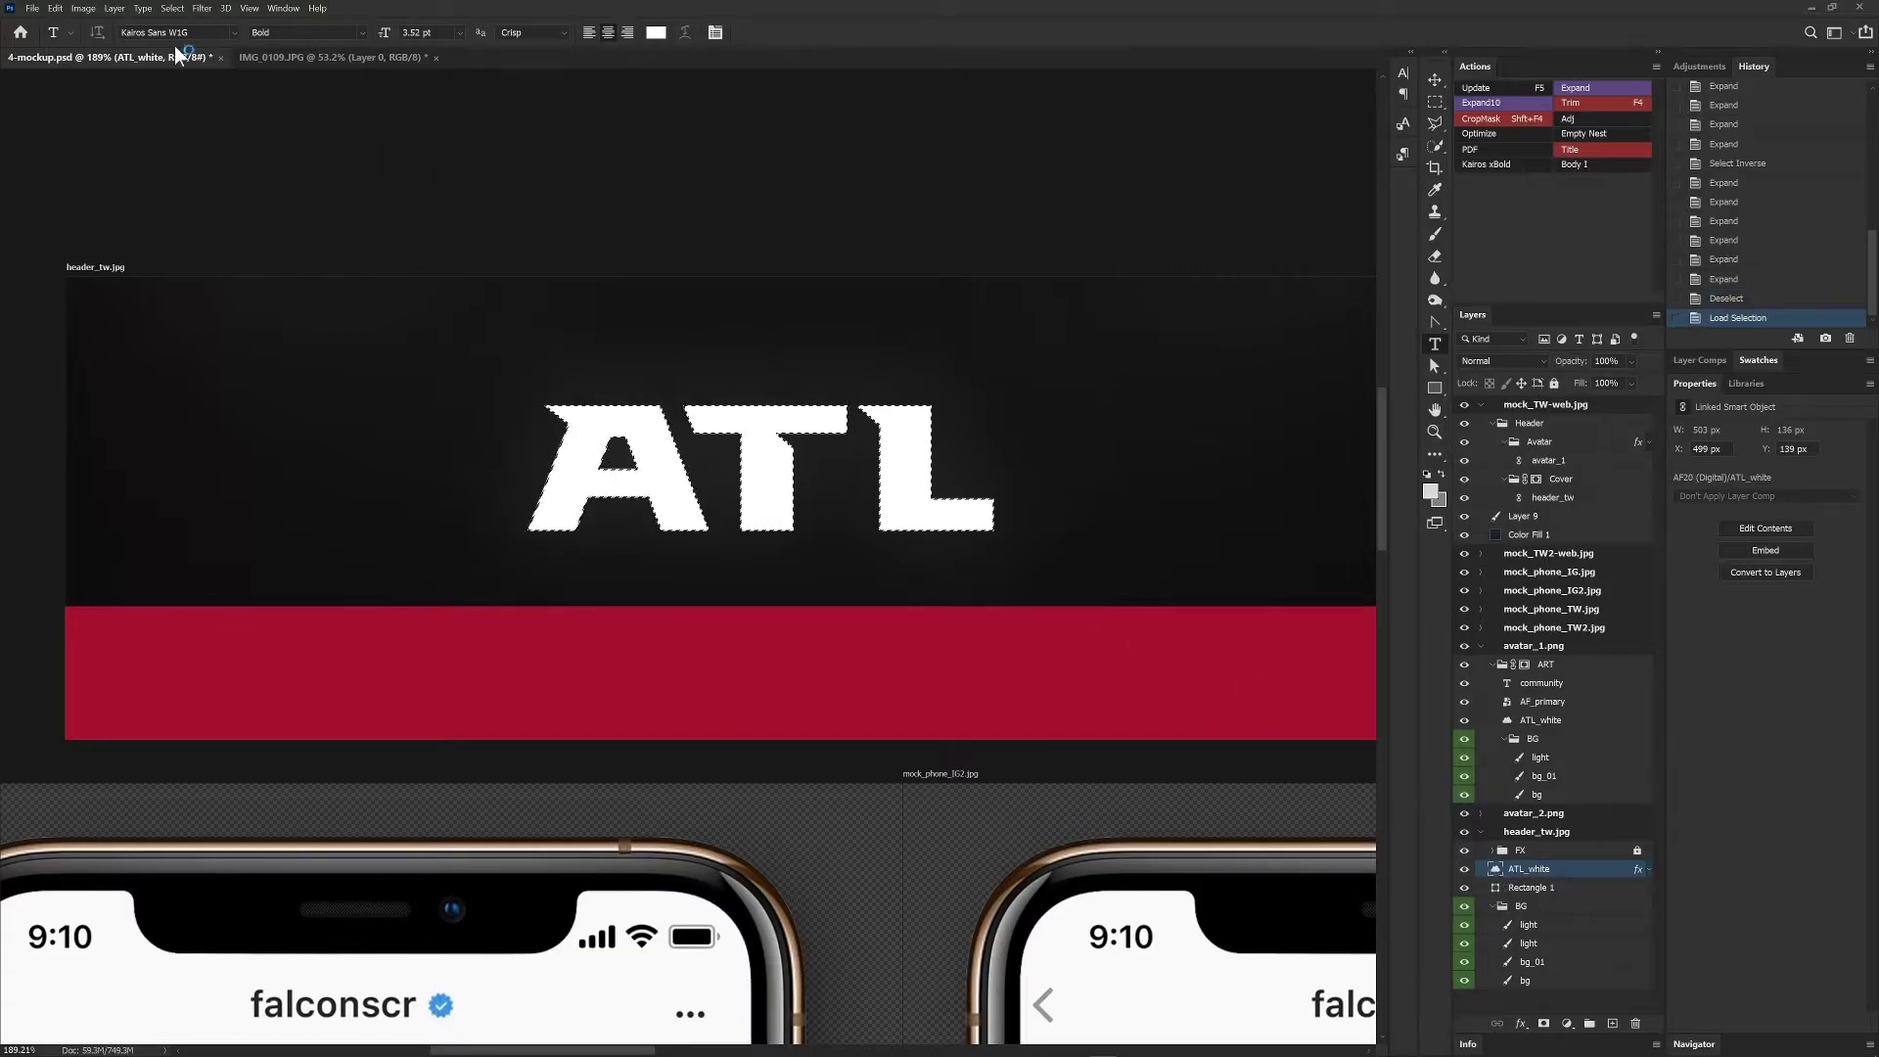
{"action": "left_click", "coordinate": [172, 8]}
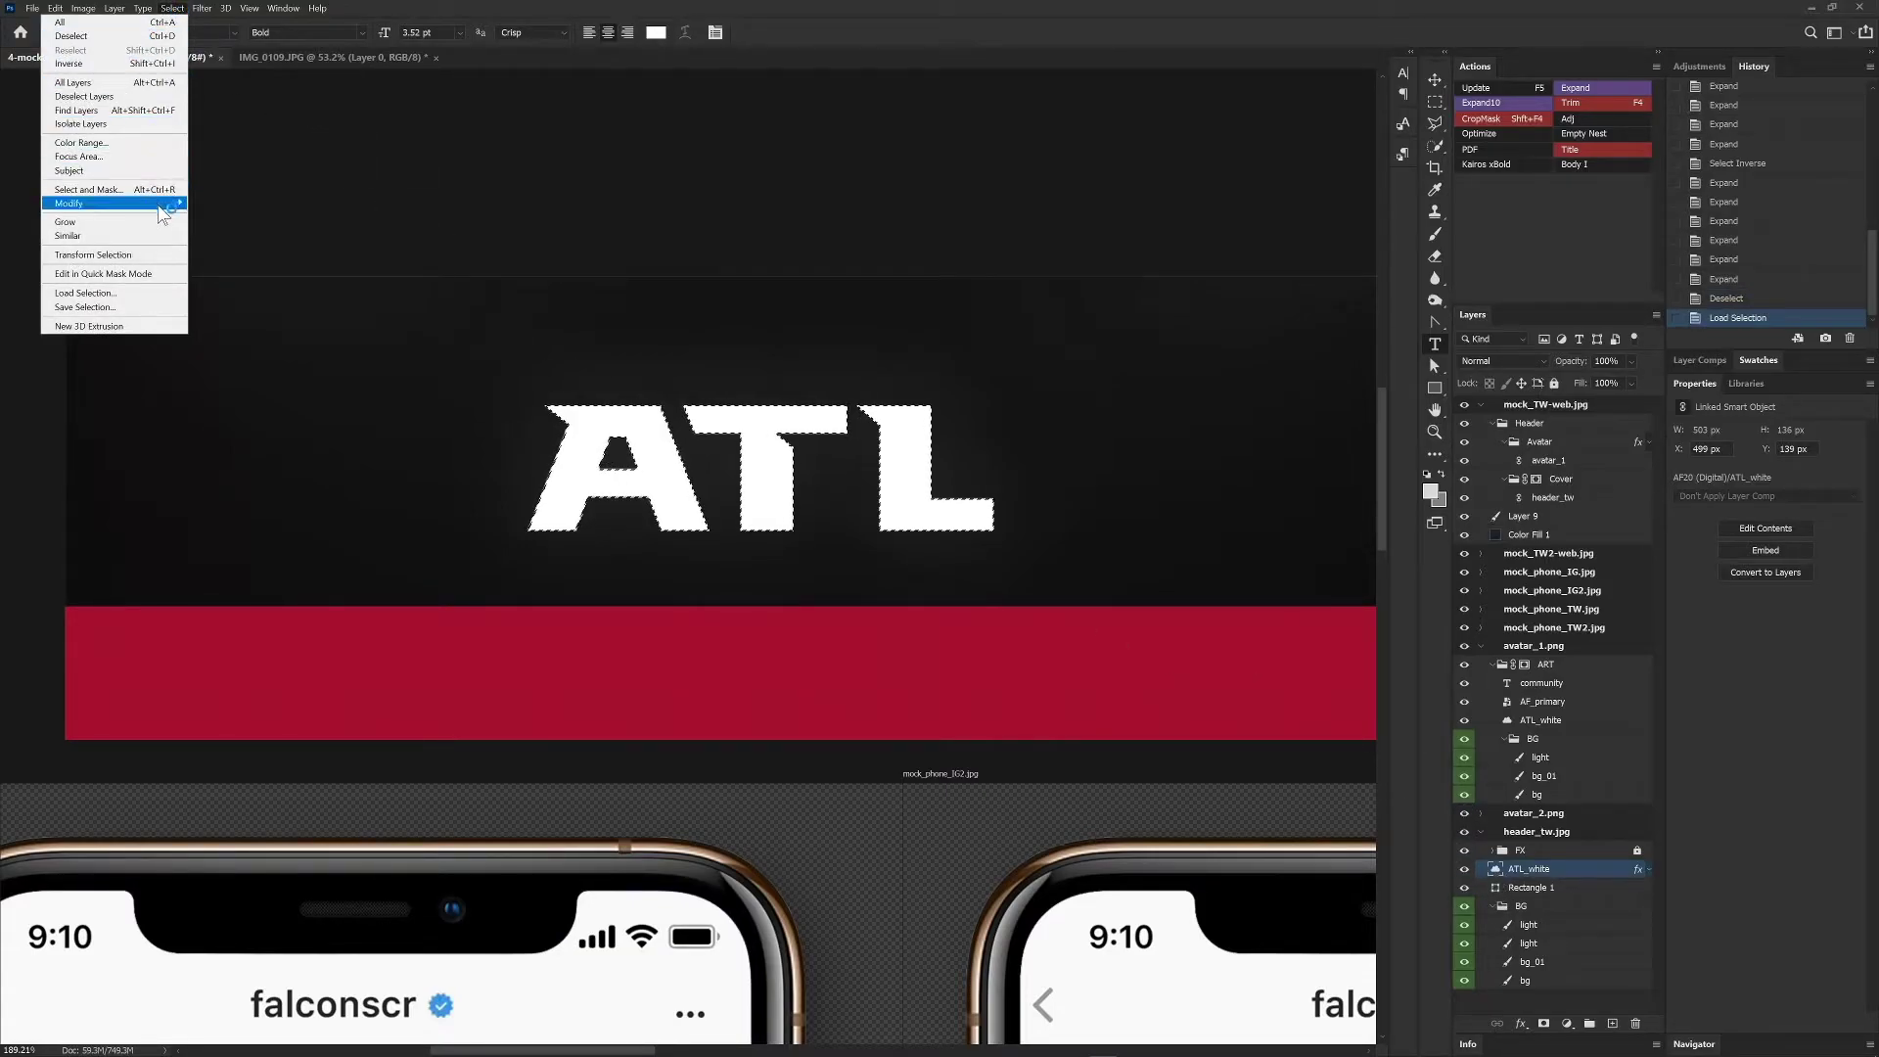
{"action": "mouse_move", "coordinate": [168, 202]}
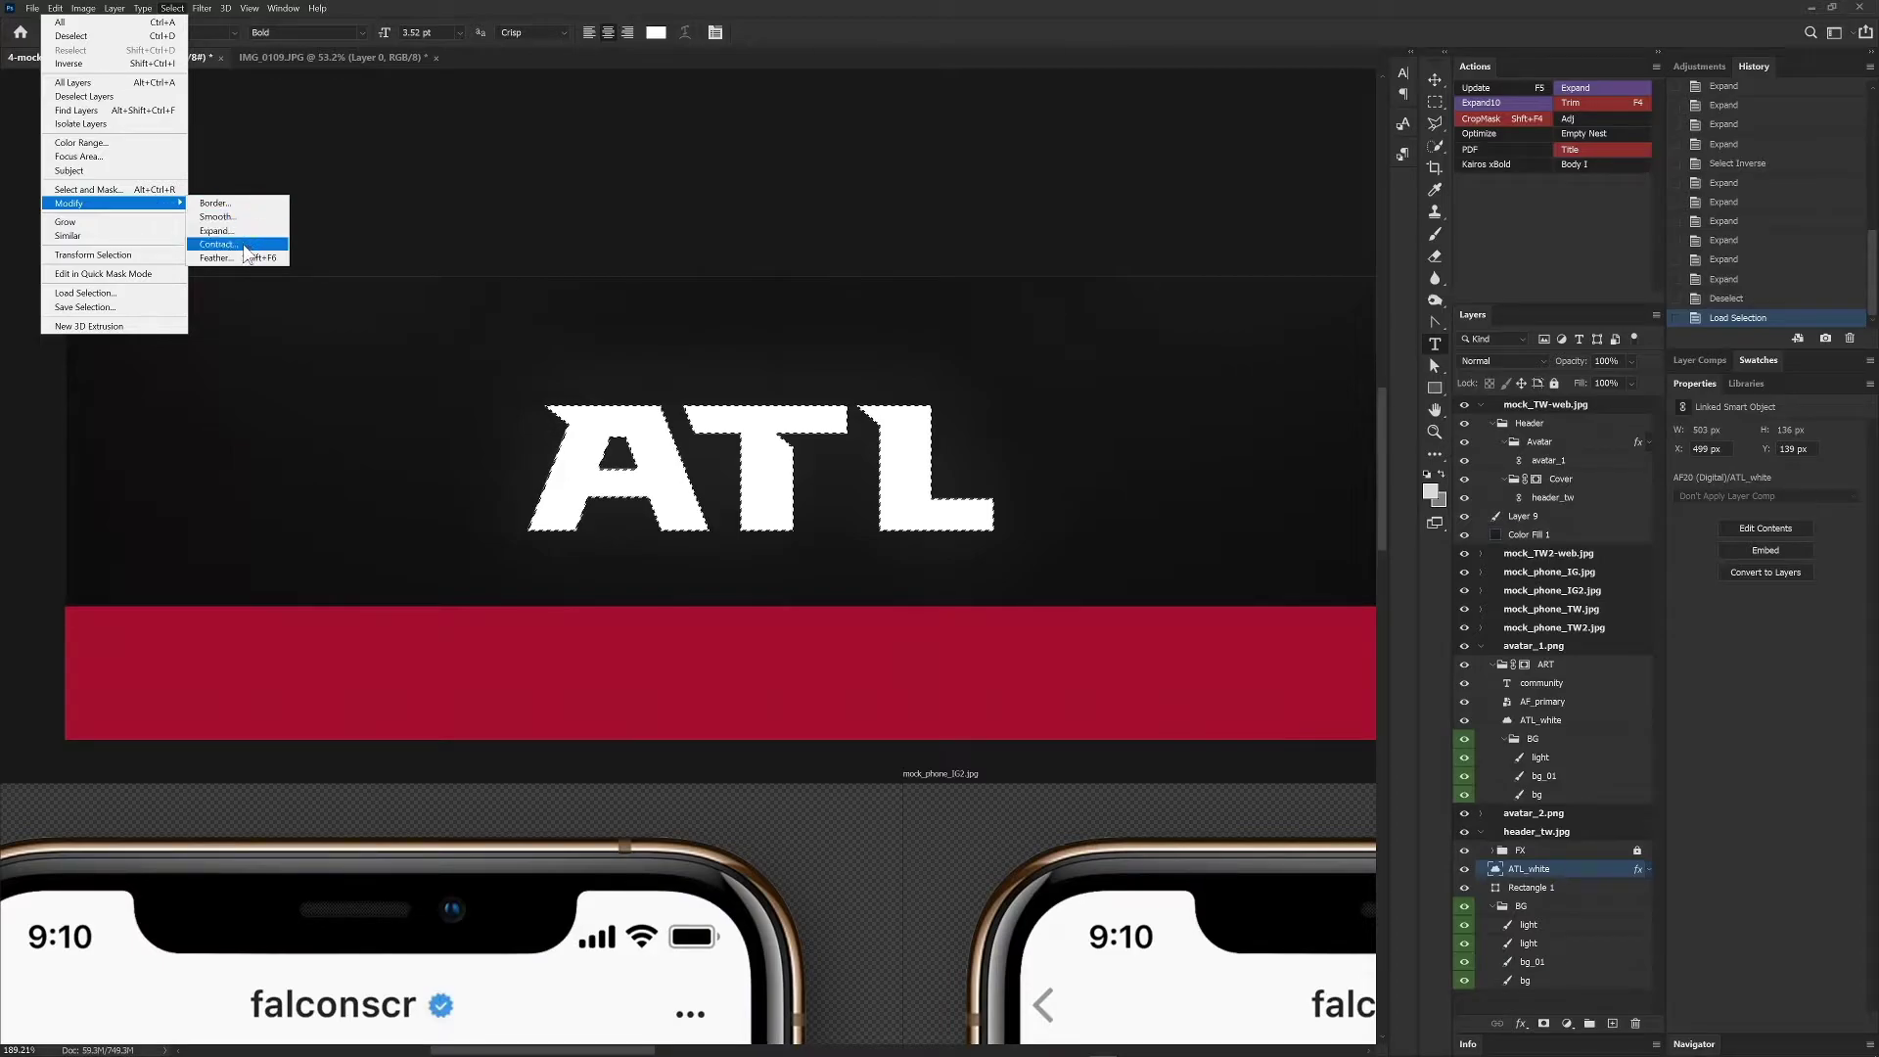
{"action": "left_click", "coordinate": [217, 244]}
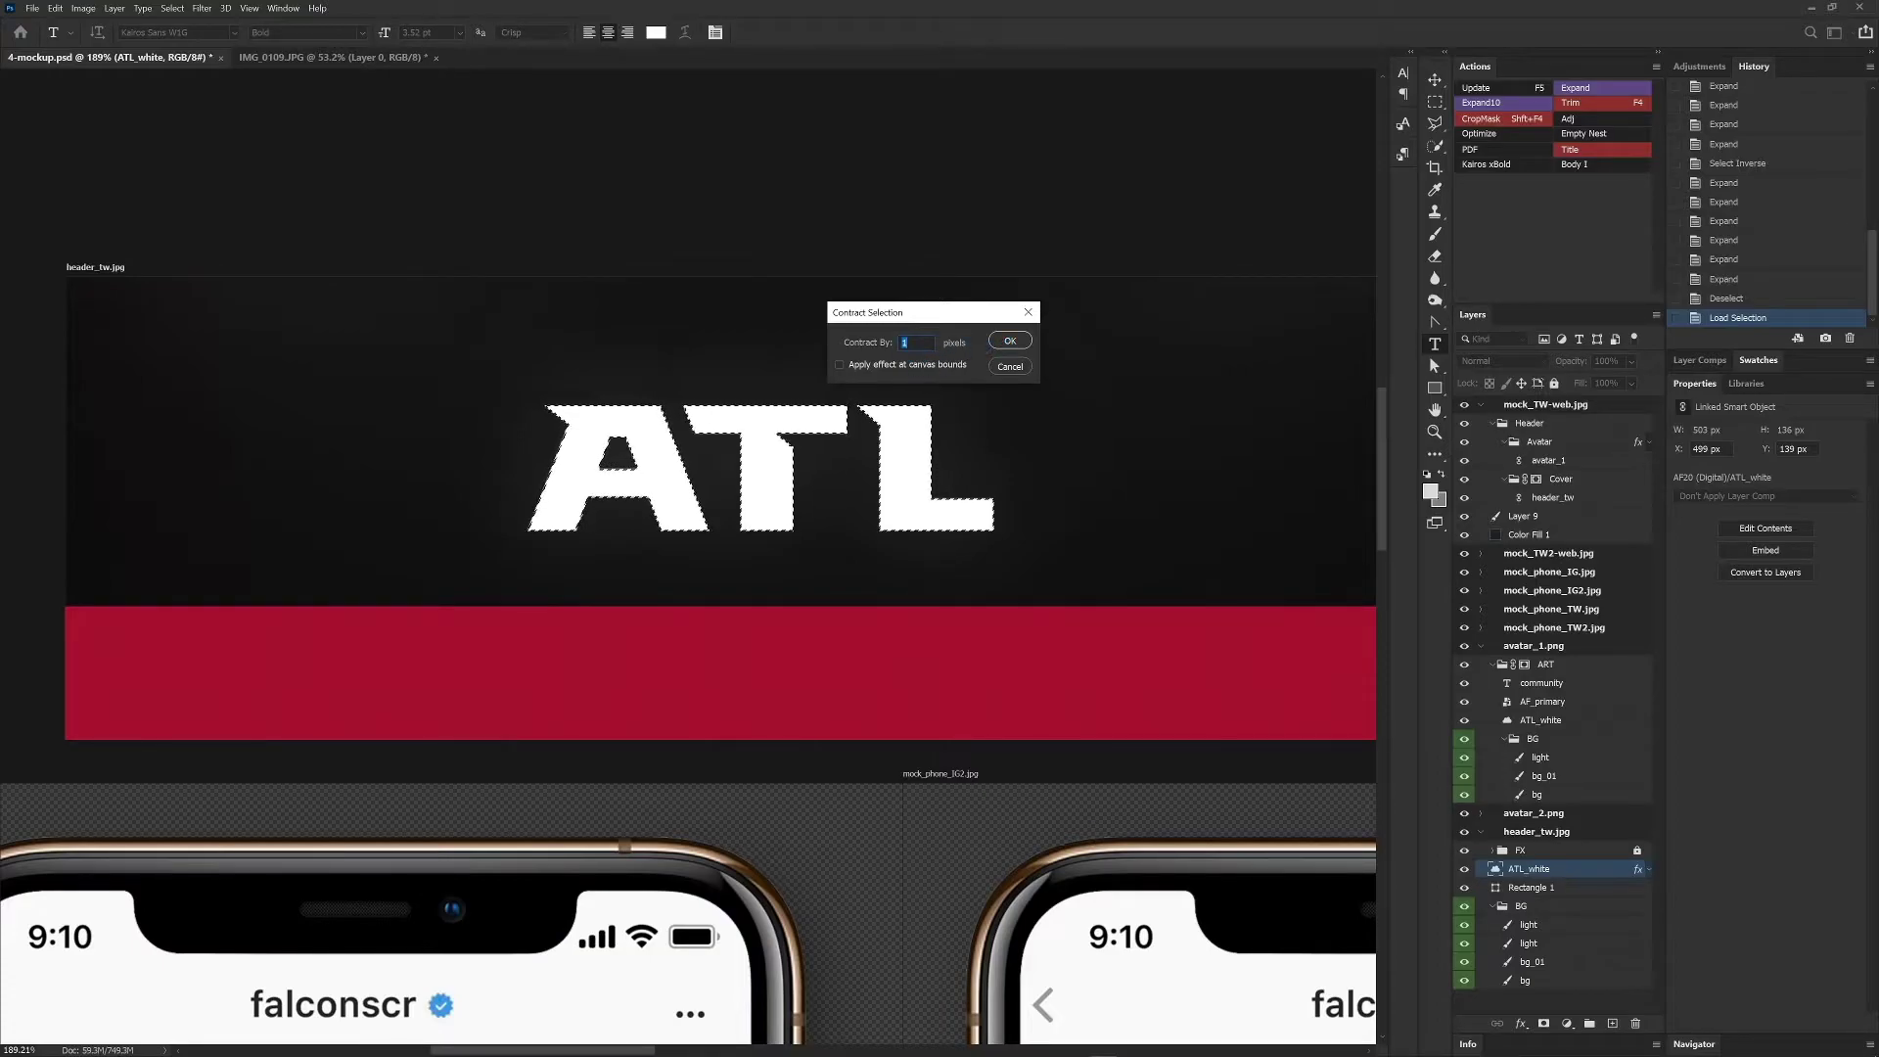
{"action": "left_click", "coordinate": [1007, 367]}
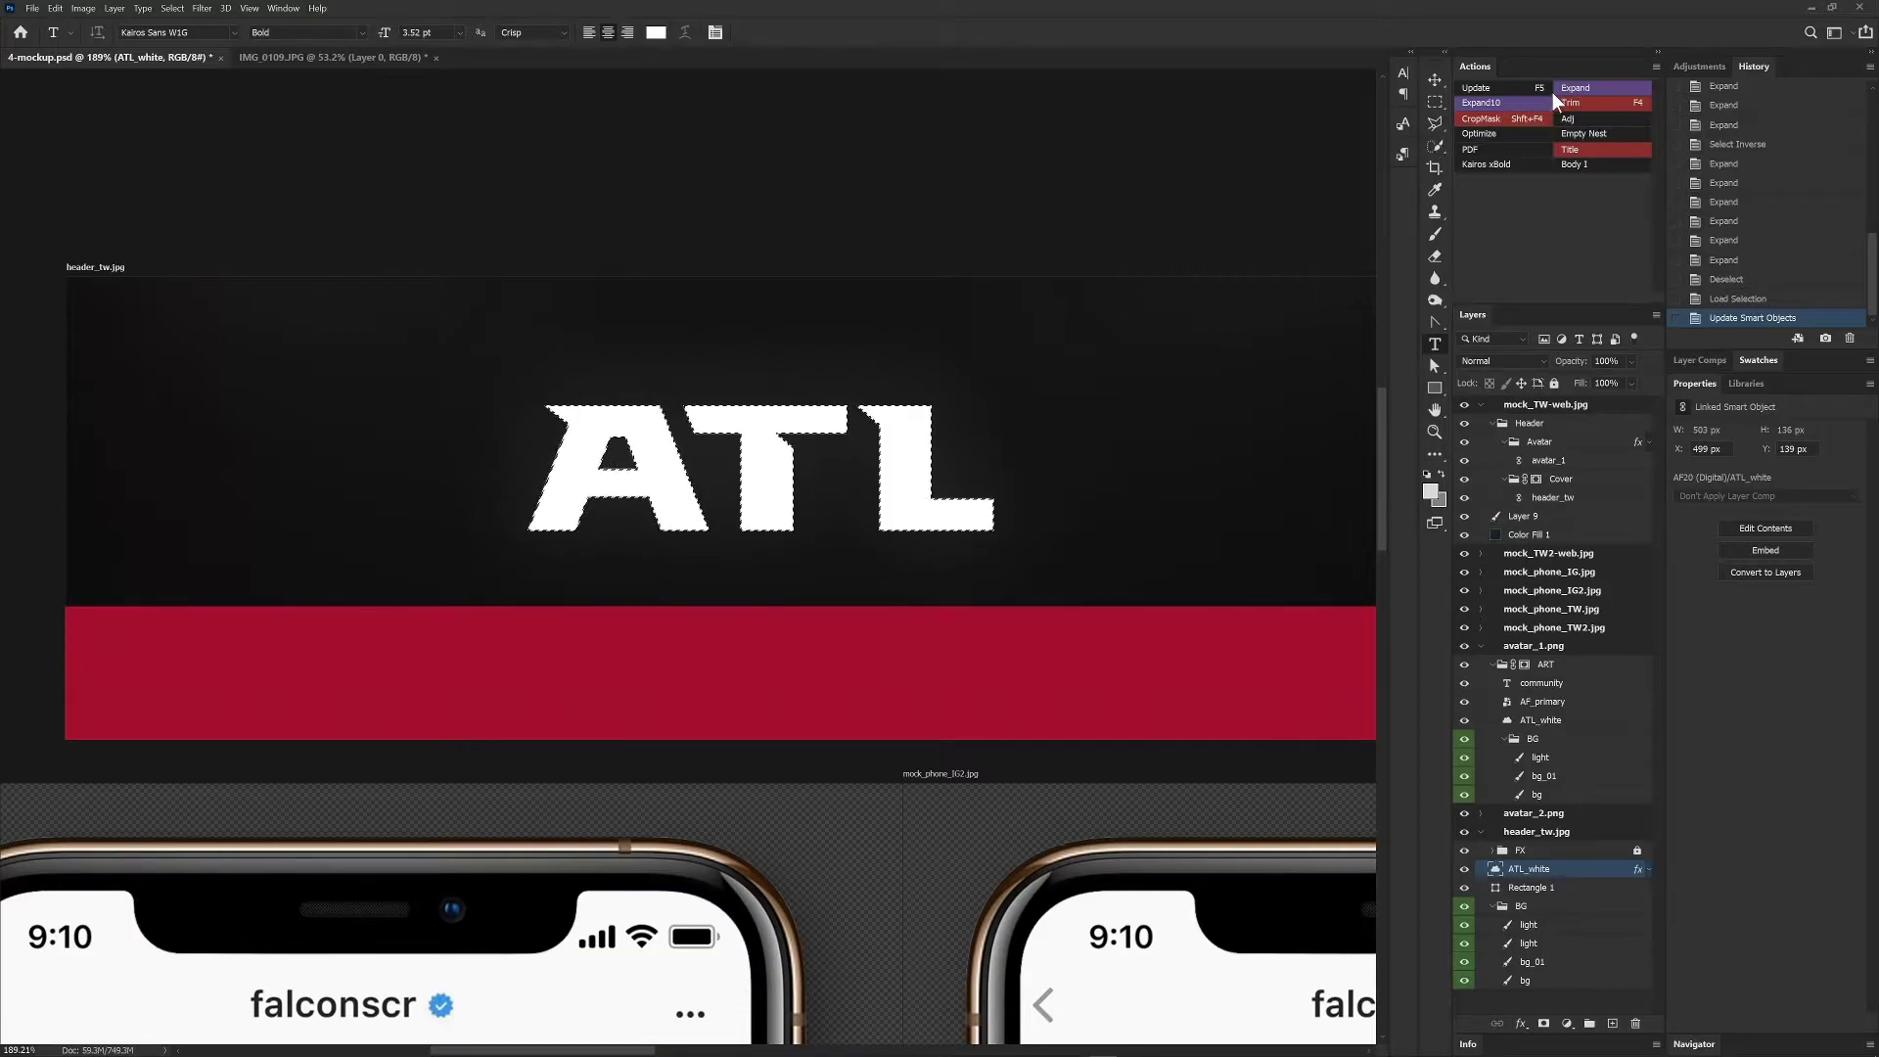
{"action": "left_click", "coordinate": [1595, 103]}
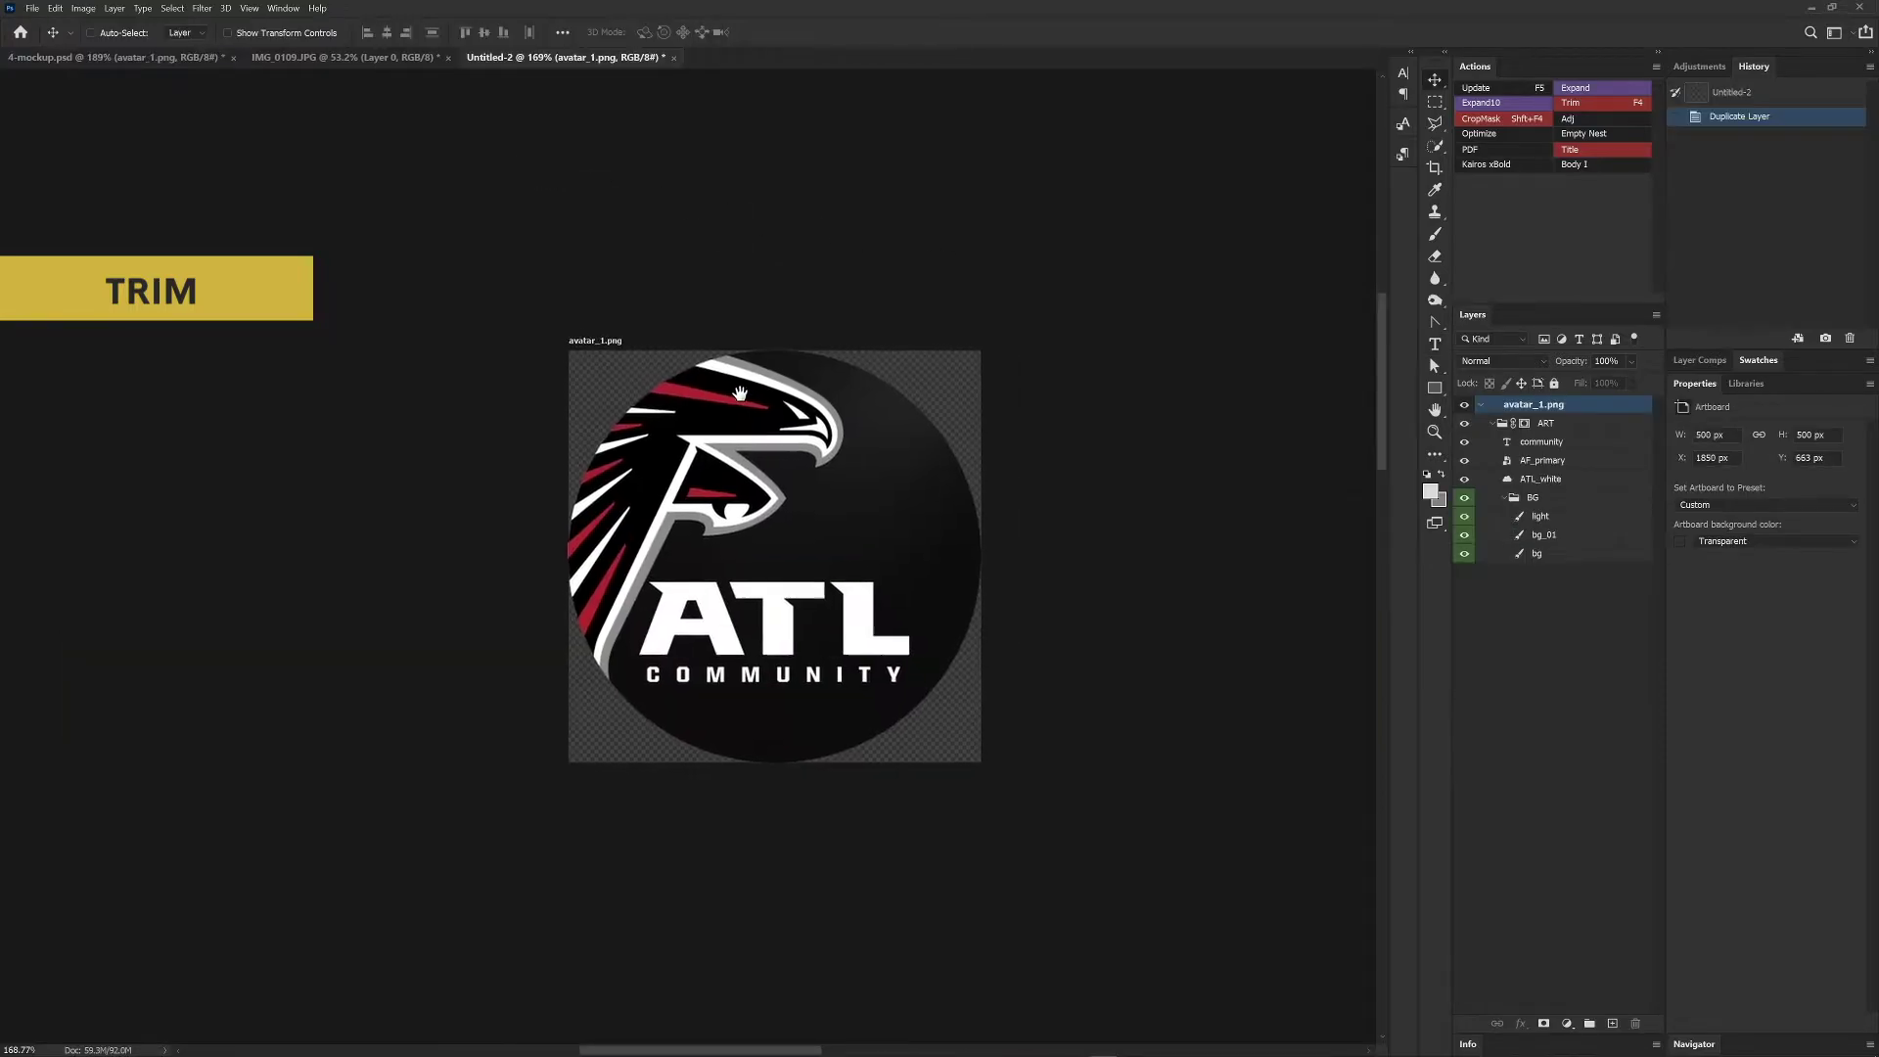
- Ungroup the avatar_1.png artboard into plain layers
{"action": "left_click_drag", "start_coordinate": [740, 393], "coordinate": [719, 383]}
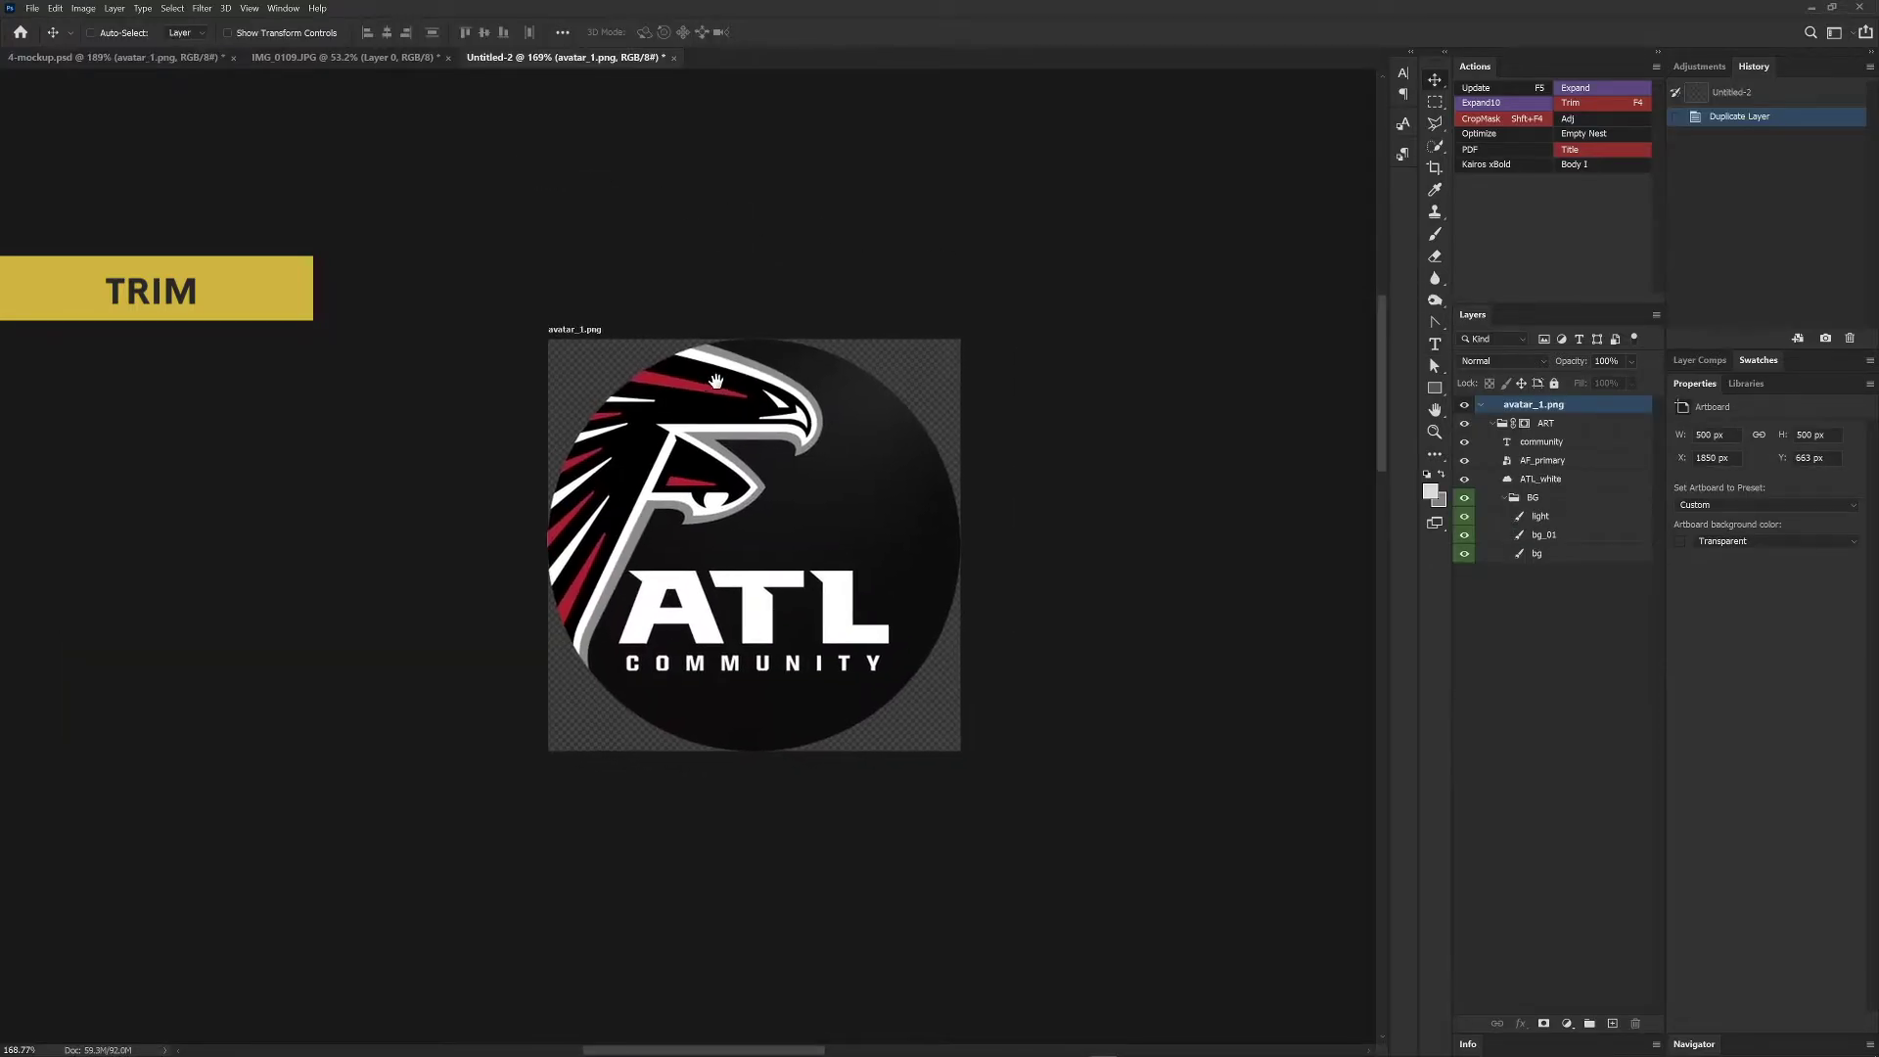
{"action": "left_click", "coordinate": [1481, 405]}
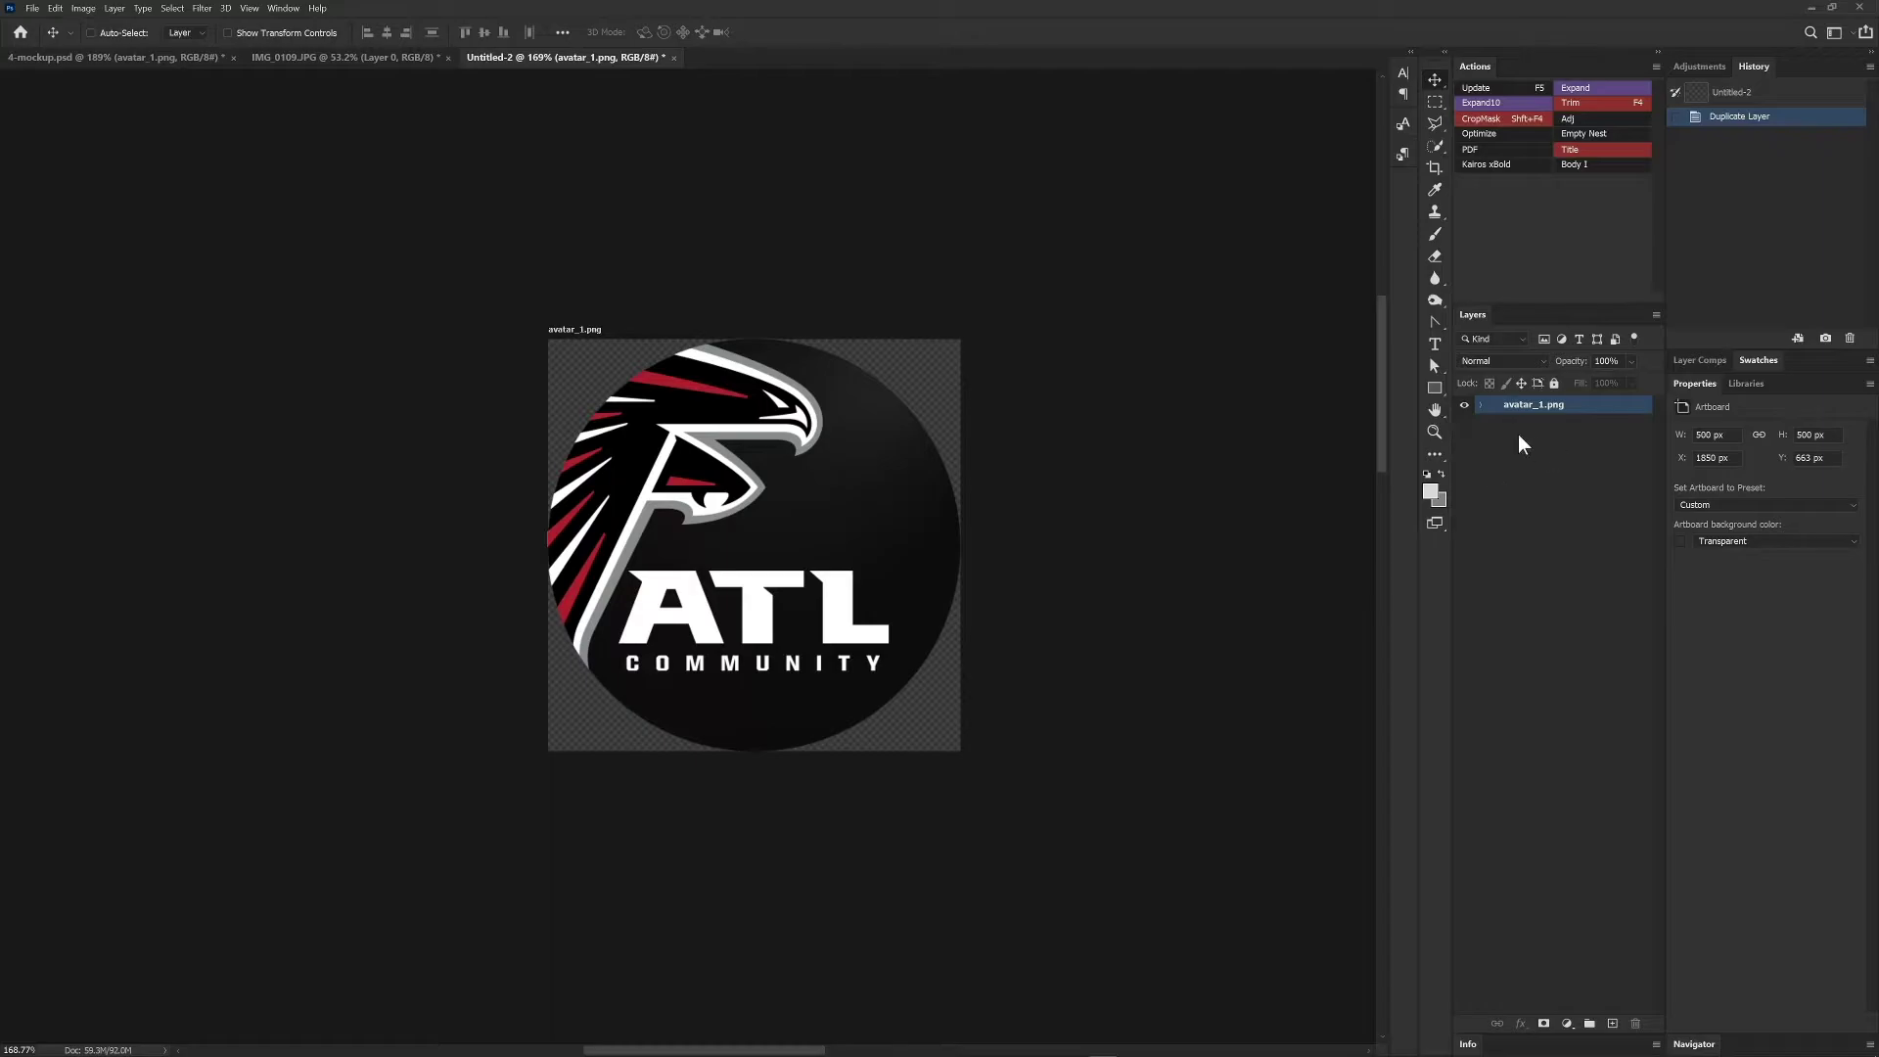
{"action": "right_click", "coordinate": [1562, 411]}
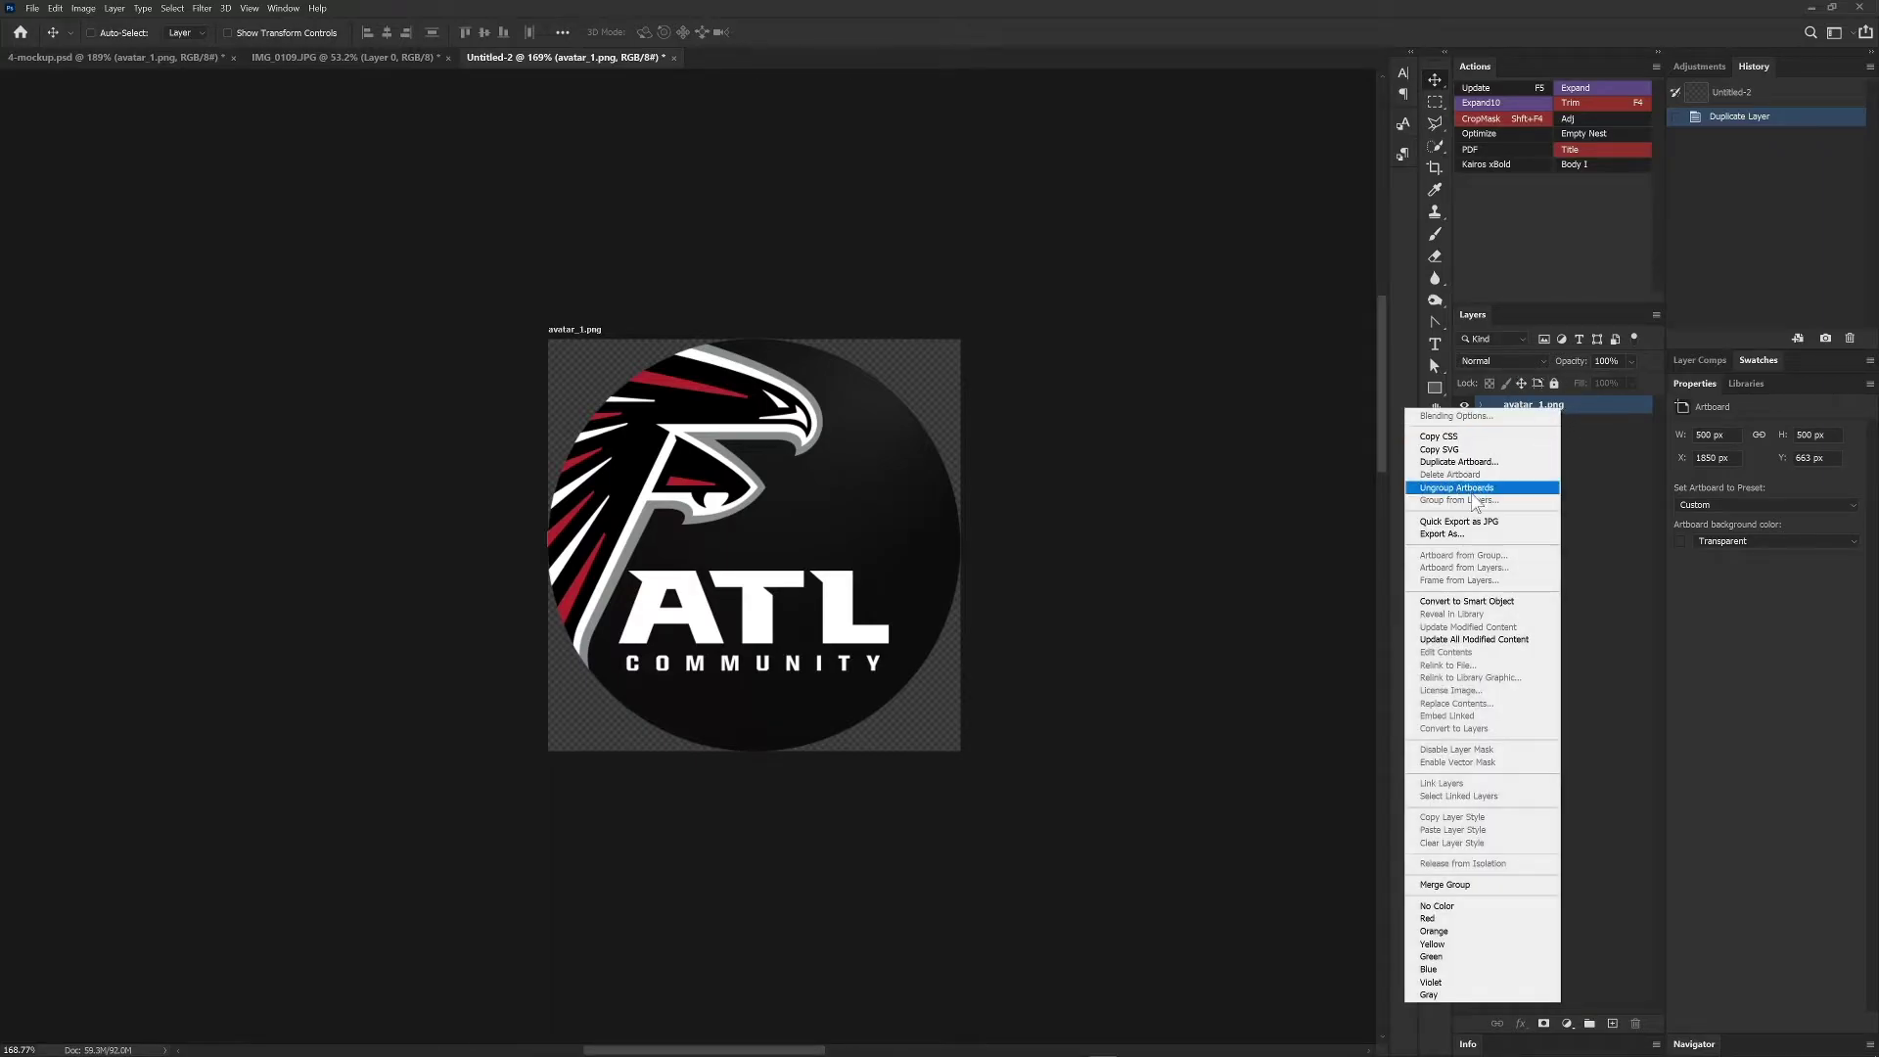
{"action": "left_click", "coordinate": [1436, 485]}
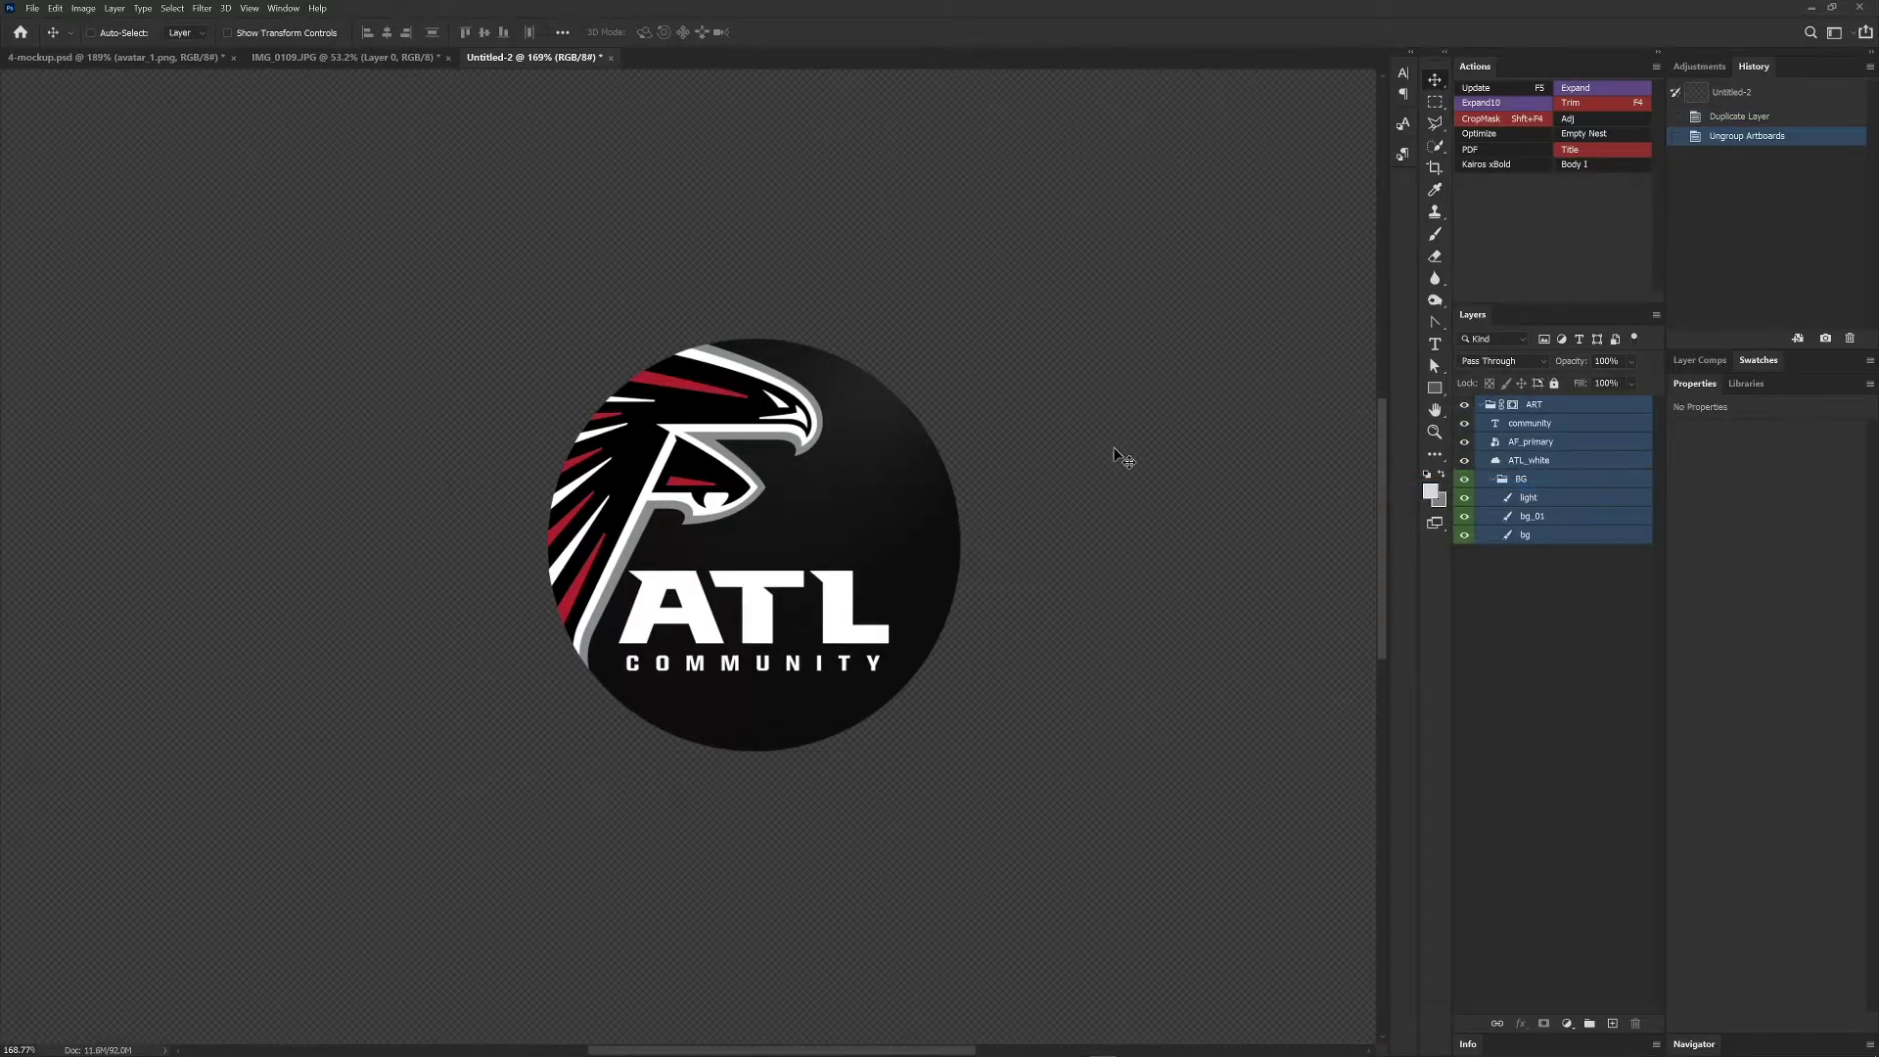
- Fit the canvas in the window and trim it to the round logo with Trim
{"action": "key", "text": "z"}
{"action": "left_click_drag", "start_coordinate": [1115, 369], "coordinate": [1027, 583]}
{"action": "key", "text": "ctrl+0"}
{"action": "key", "text": "v"}
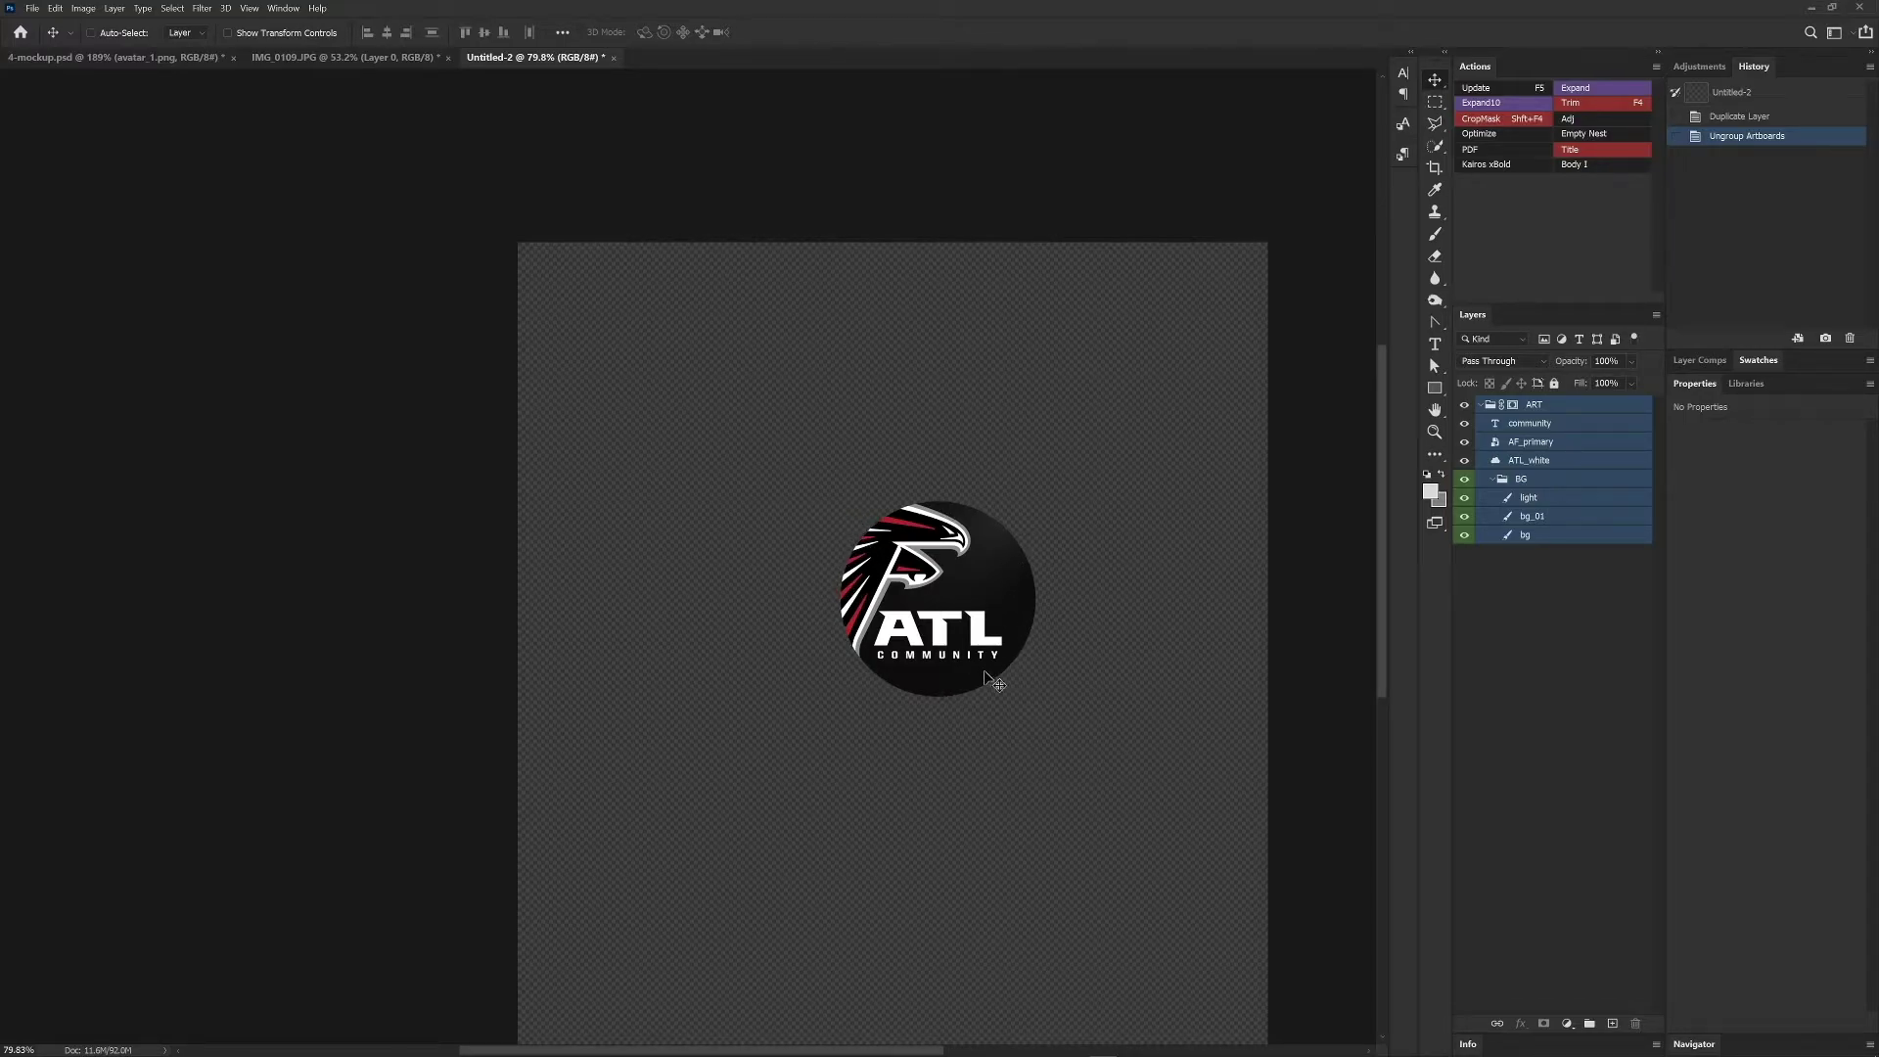
{"action": "left_click_drag", "start_coordinate": [1109, 462], "coordinate": [1074, 454]}
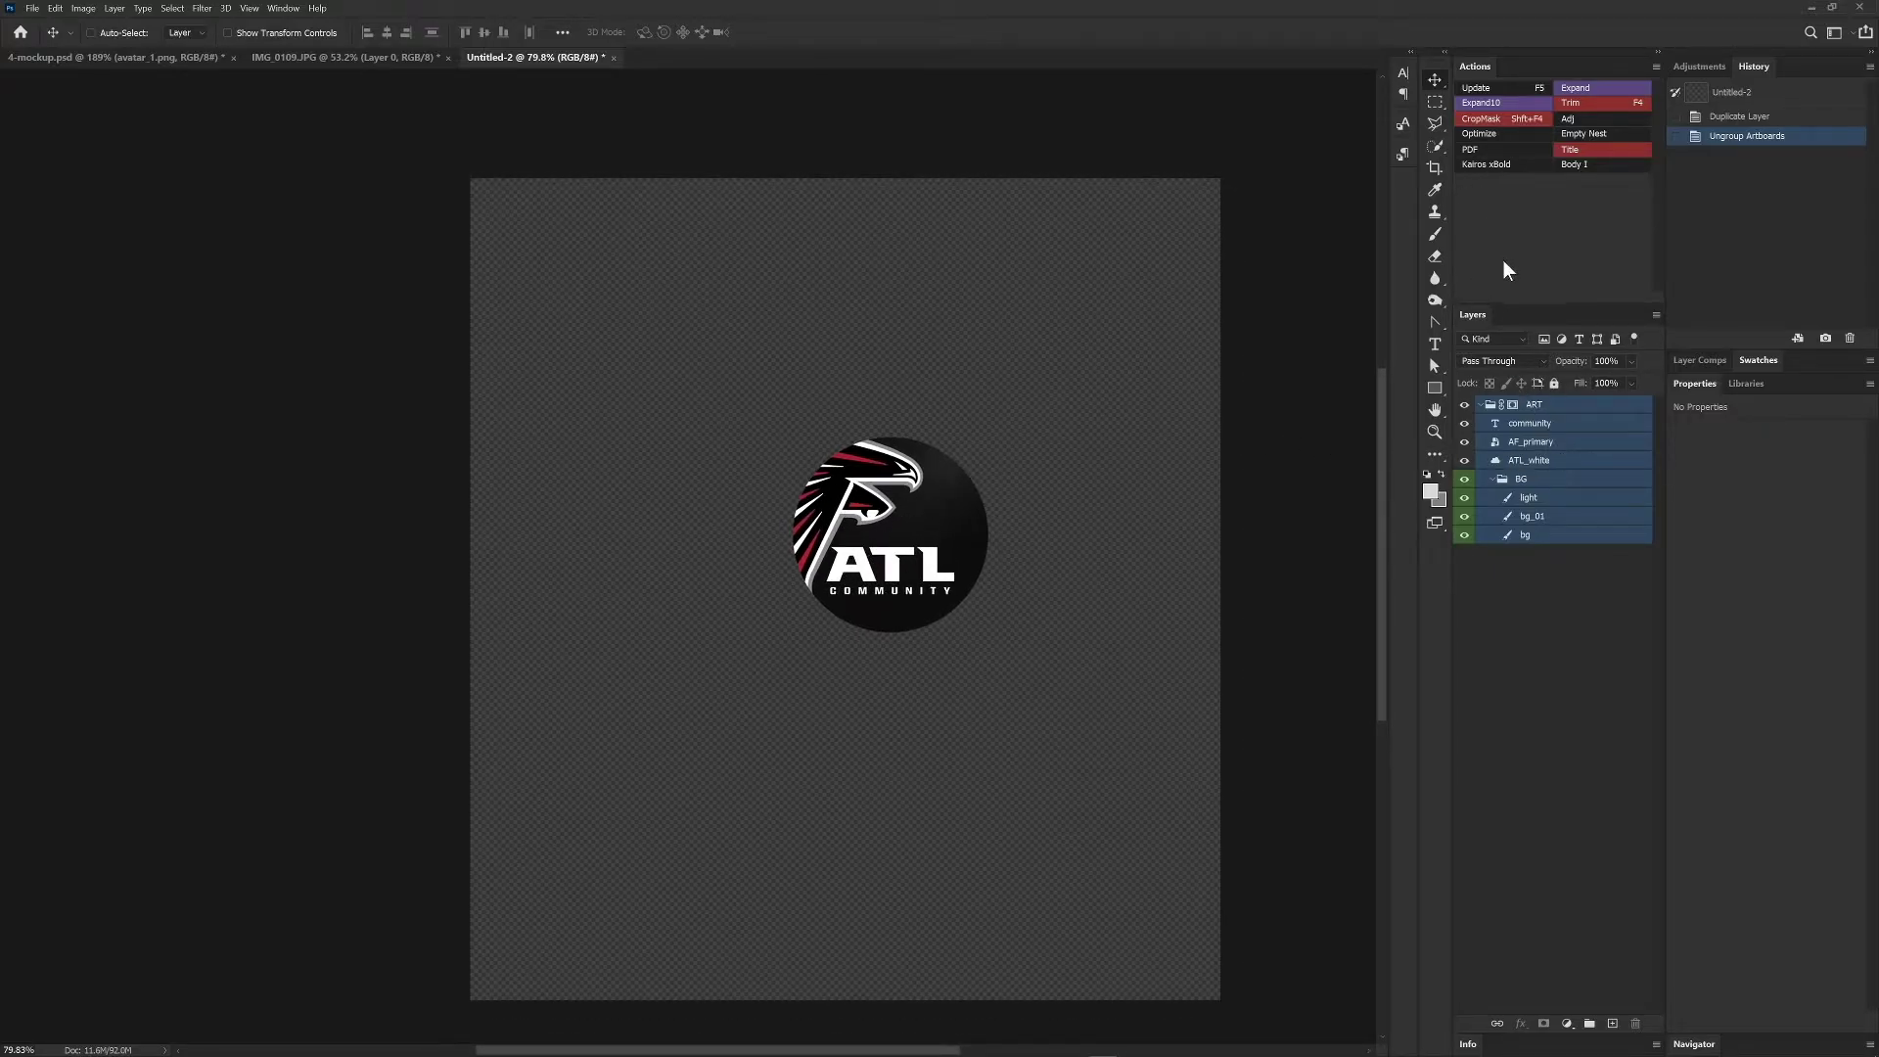
{"action": "left_click", "coordinate": [1591, 103]}
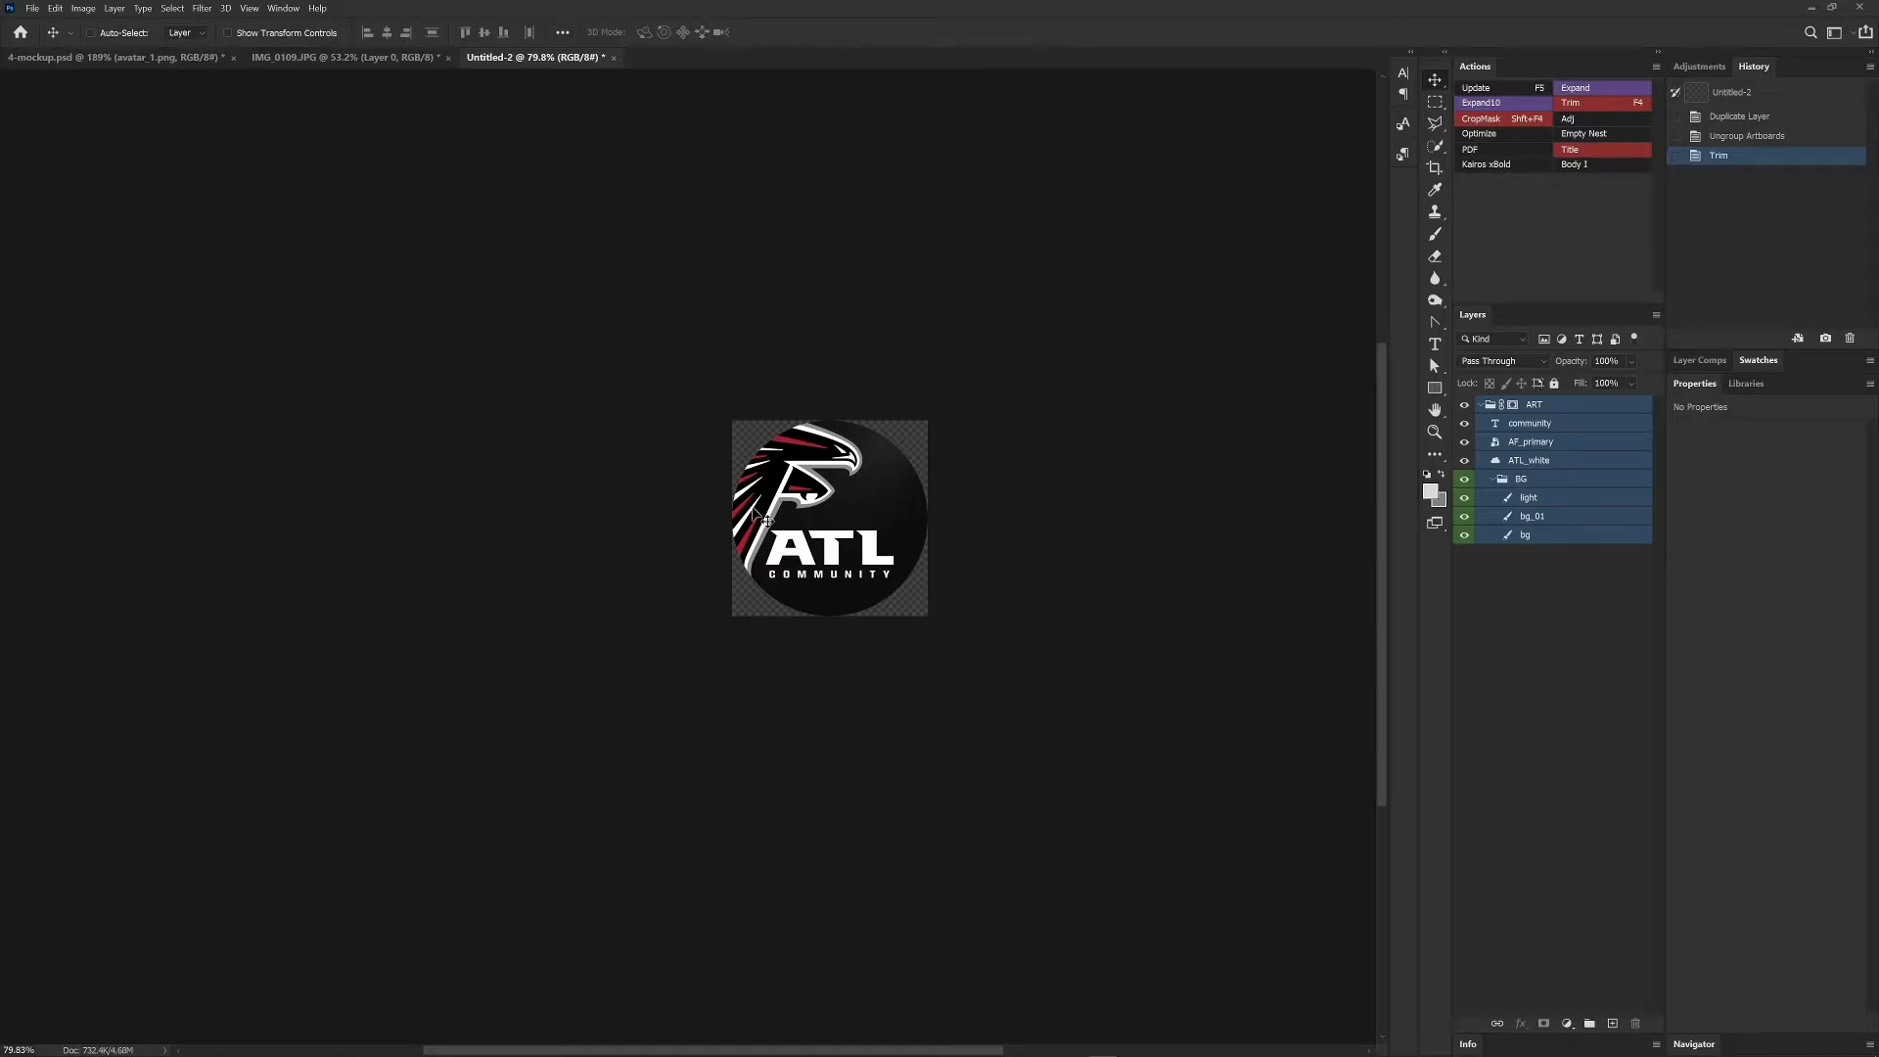
{"action": "left_click", "coordinate": [1532, 587]}
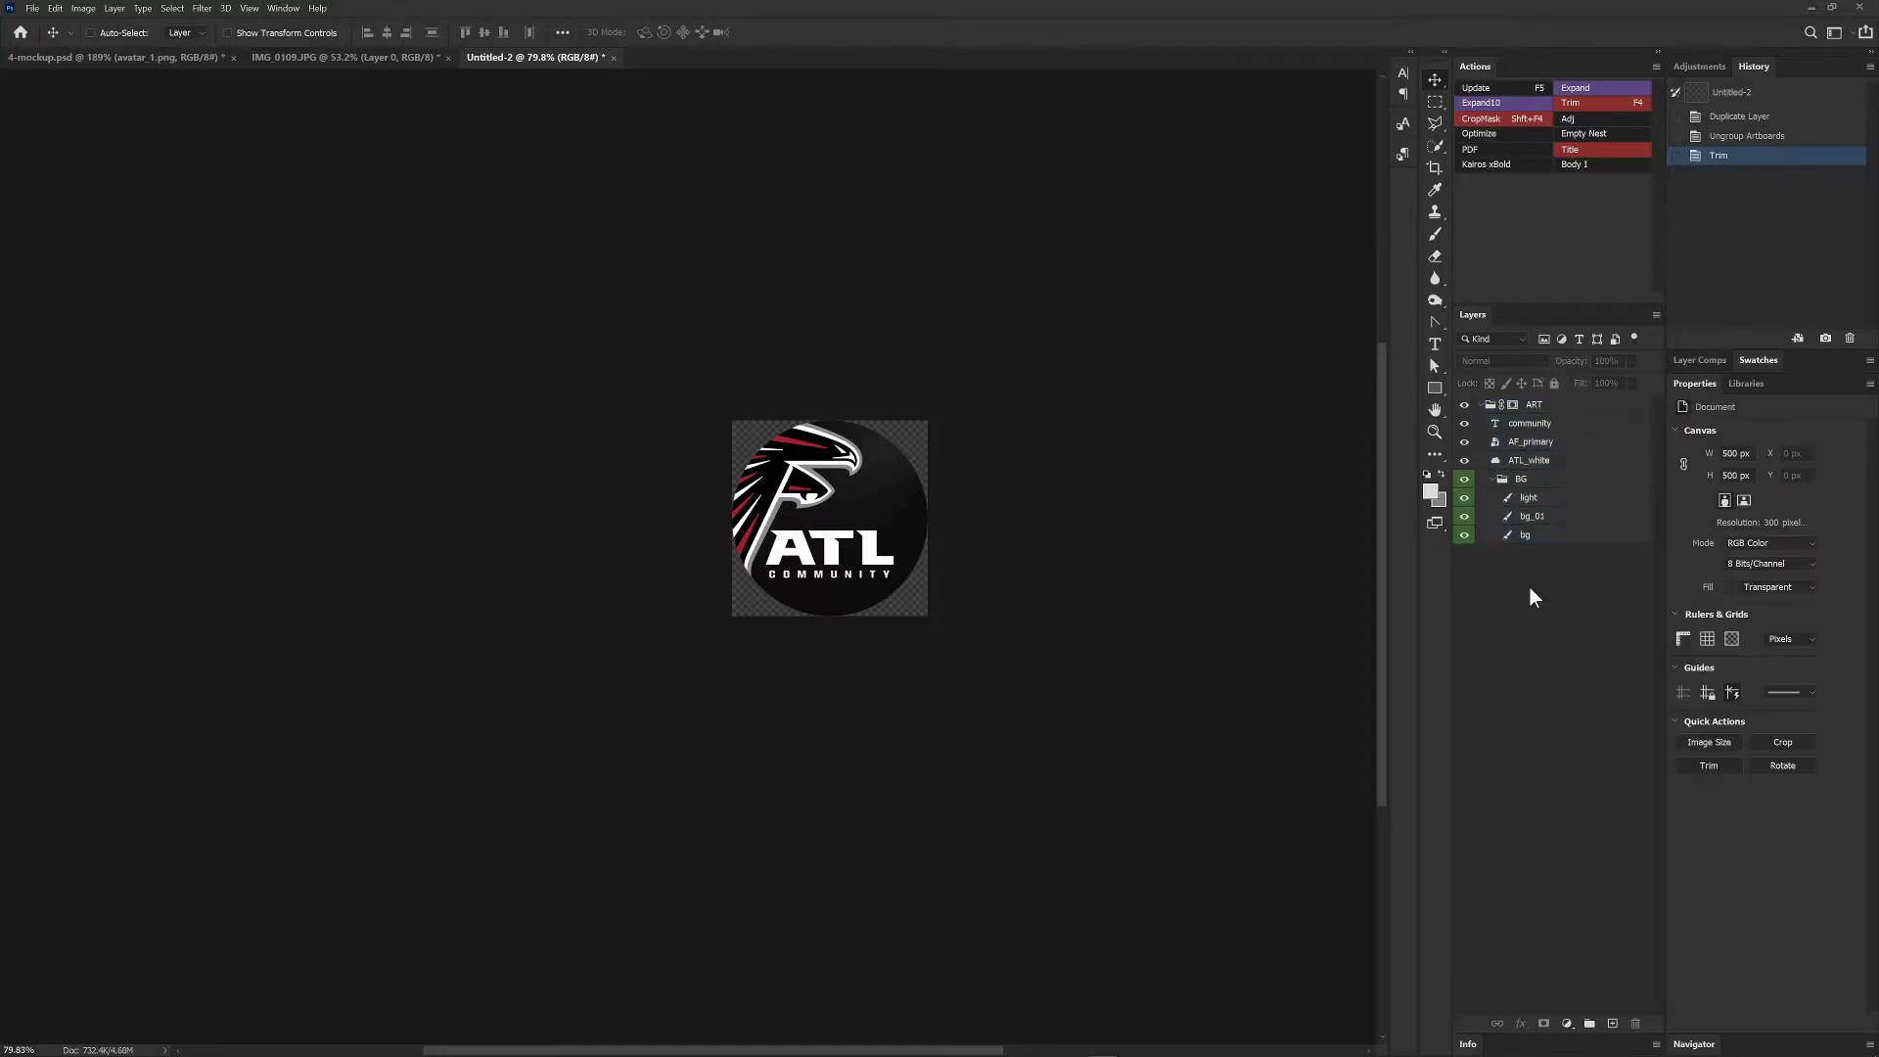
{"action": "key", "text": "ctrl+z"}
{"action": "left_click_drag", "start_coordinate": [1047, 565], "coordinate": [838, 437]}
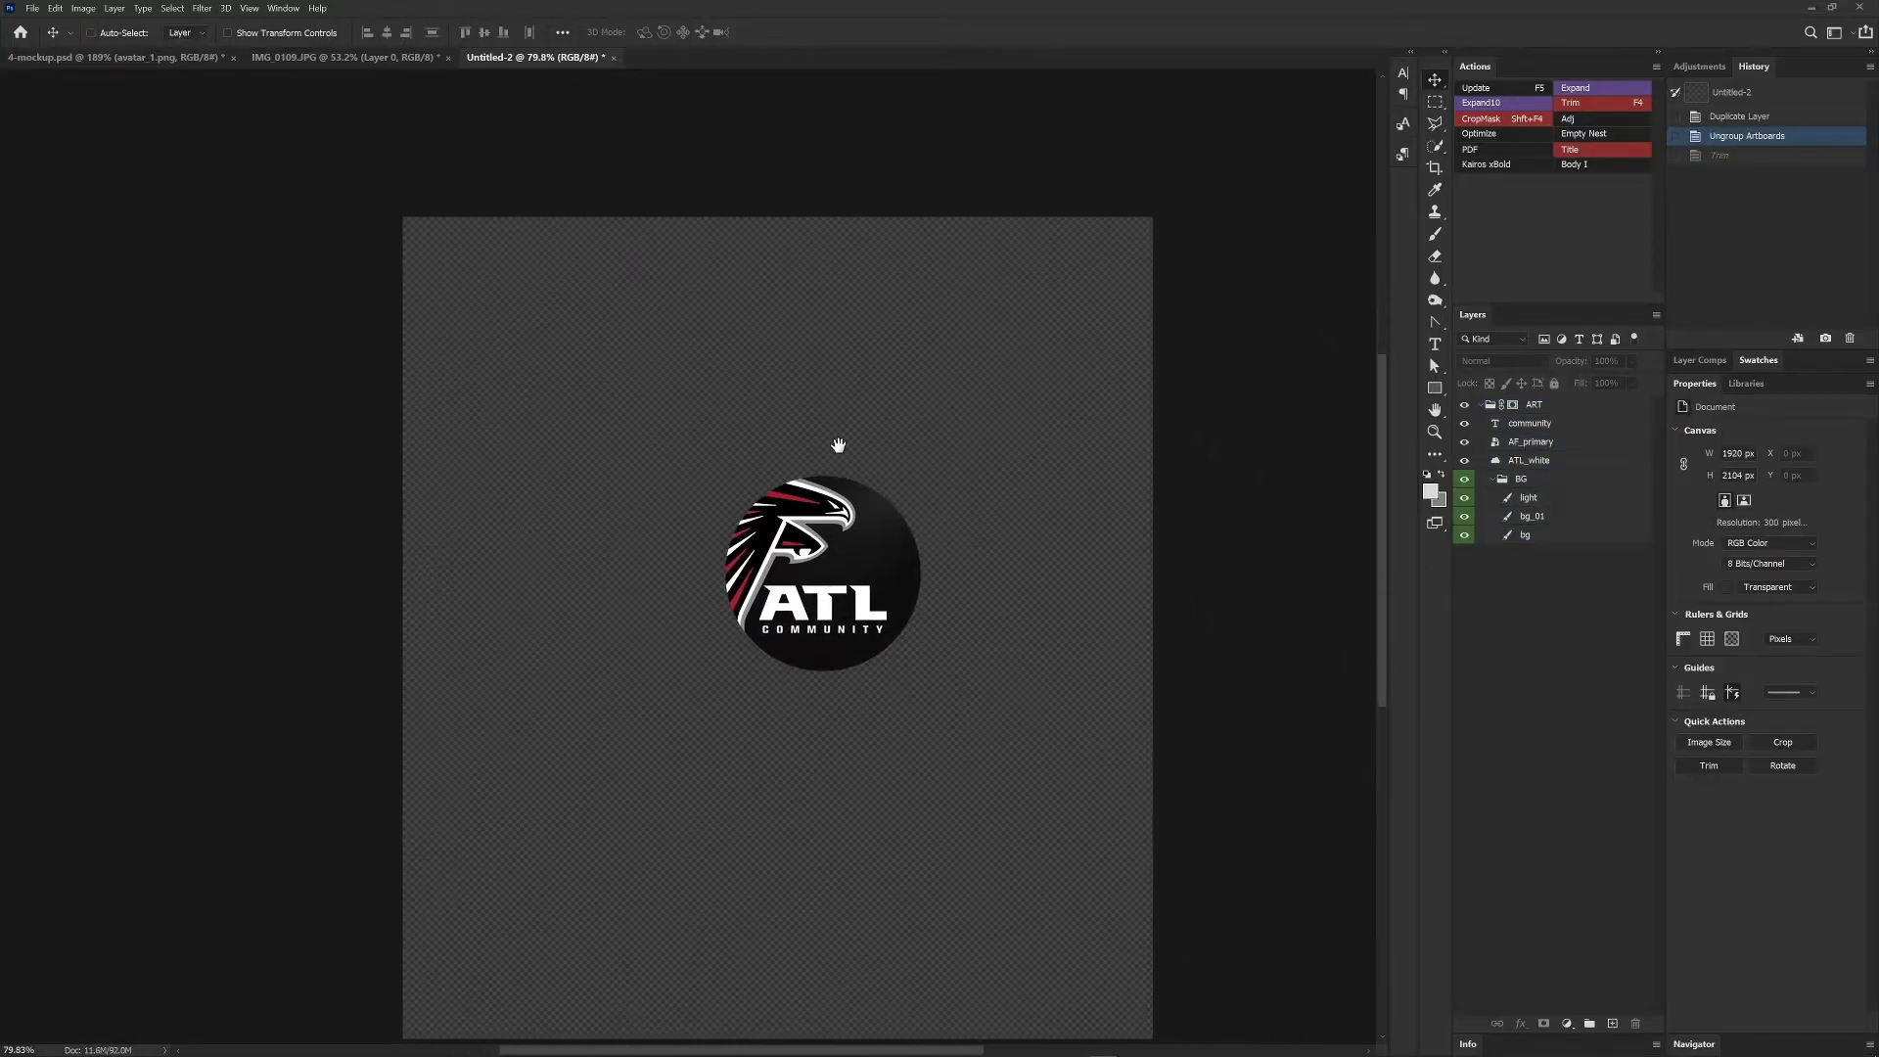
{"action": "left_click", "coordinate": [83, 7]}
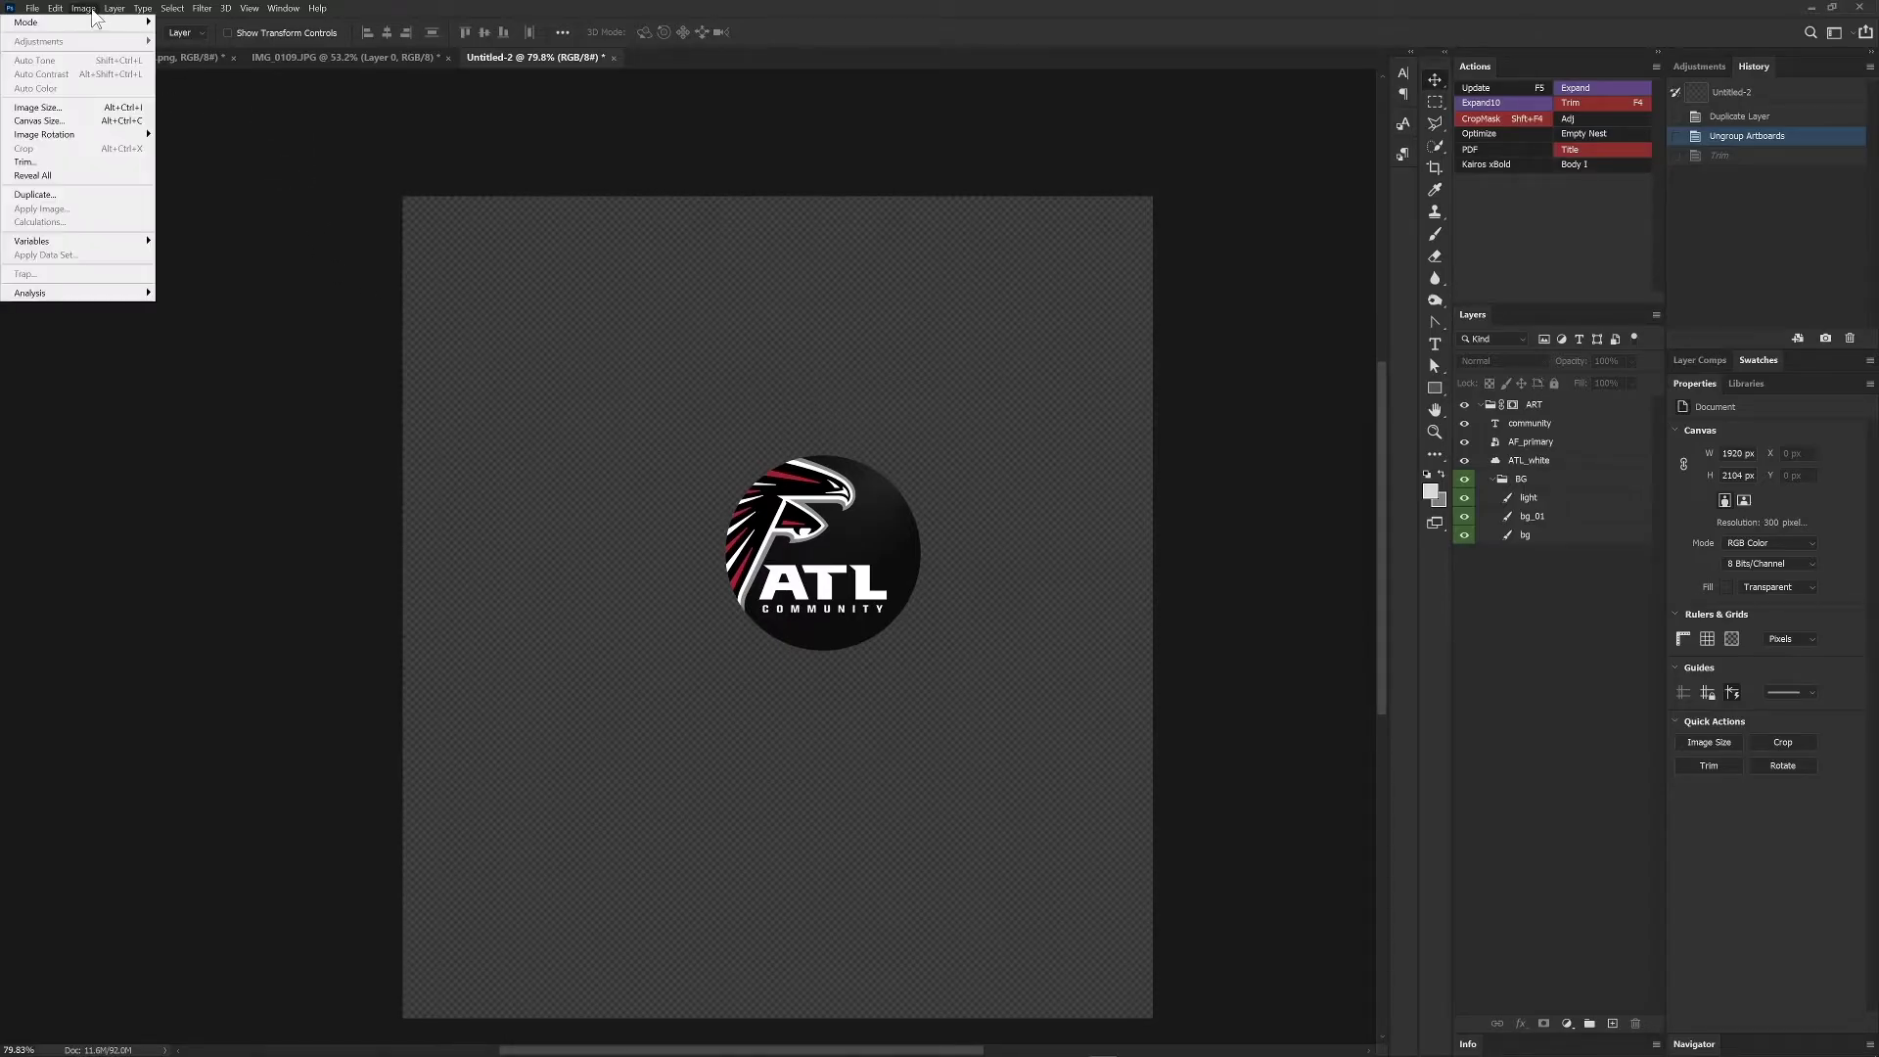
{"action": "left_click", "coordinate": [128, 169]}
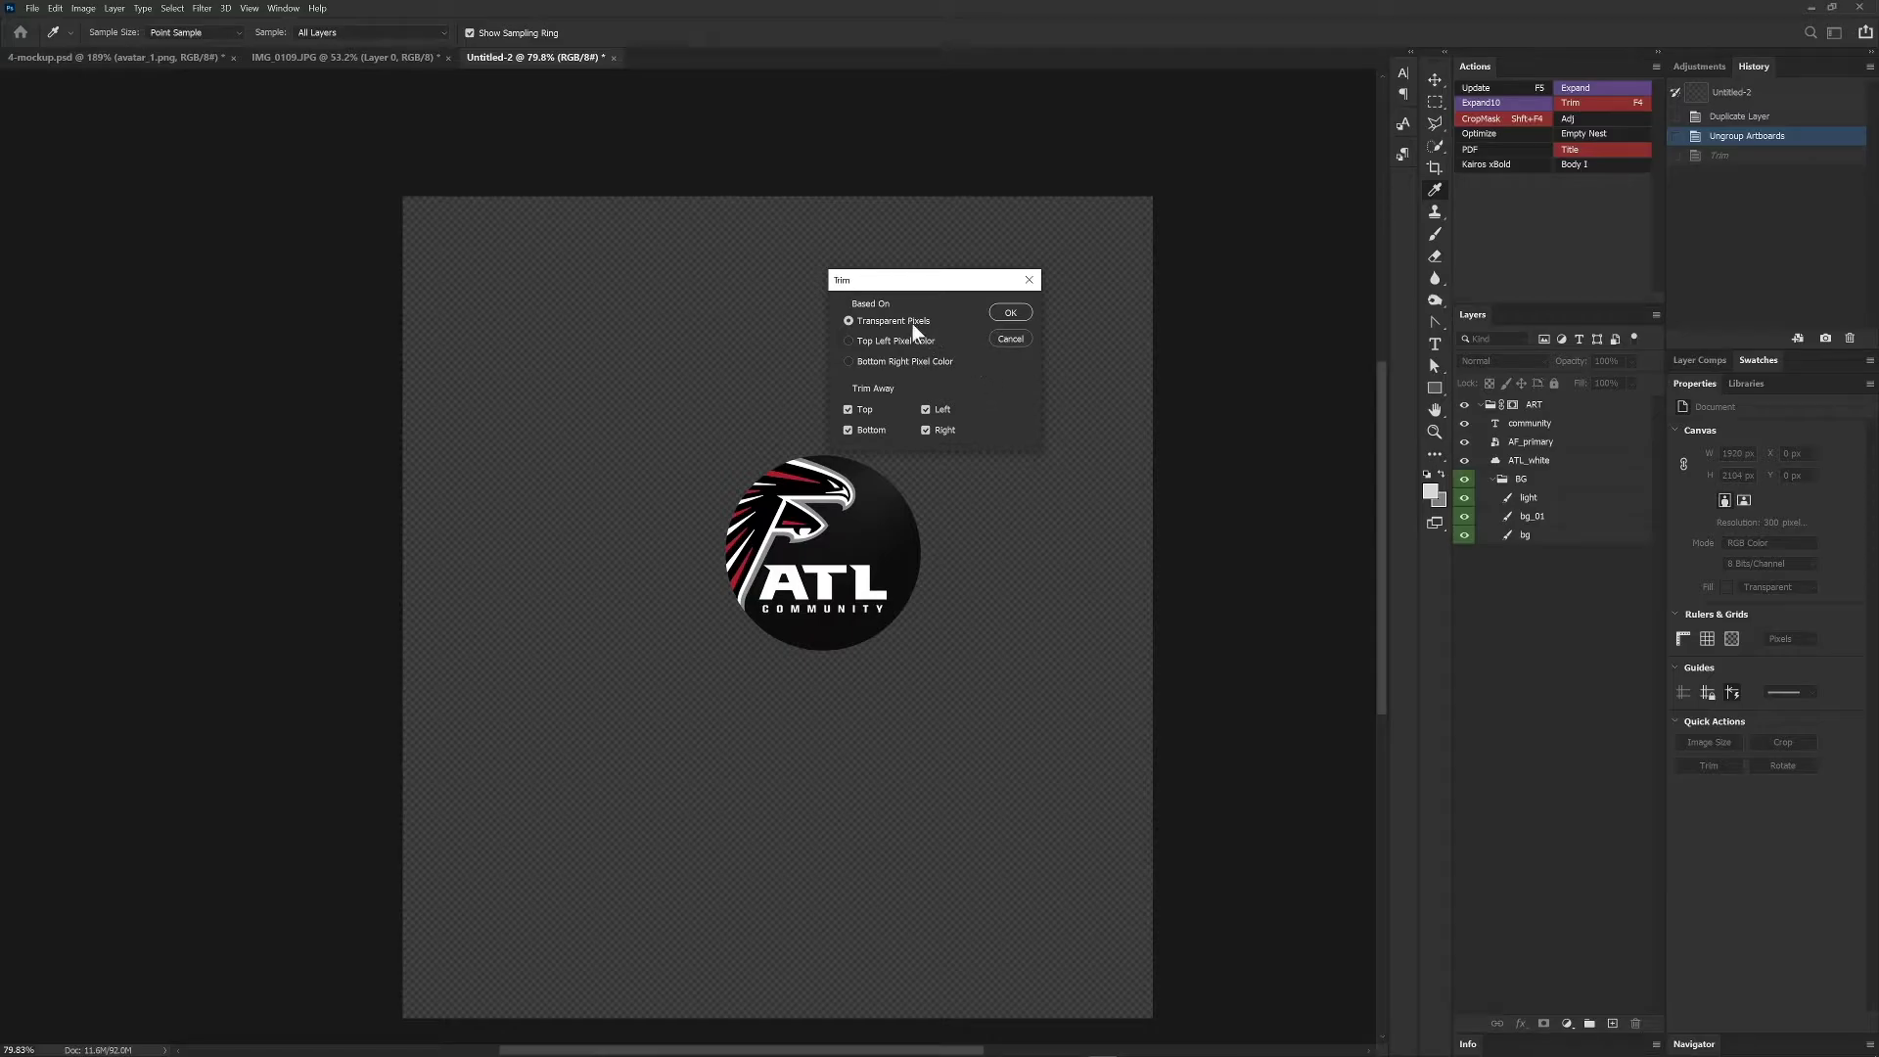
{"action": "left_click", "coordinate": [1008, 310]}
{"action": "key", "text": "v"}
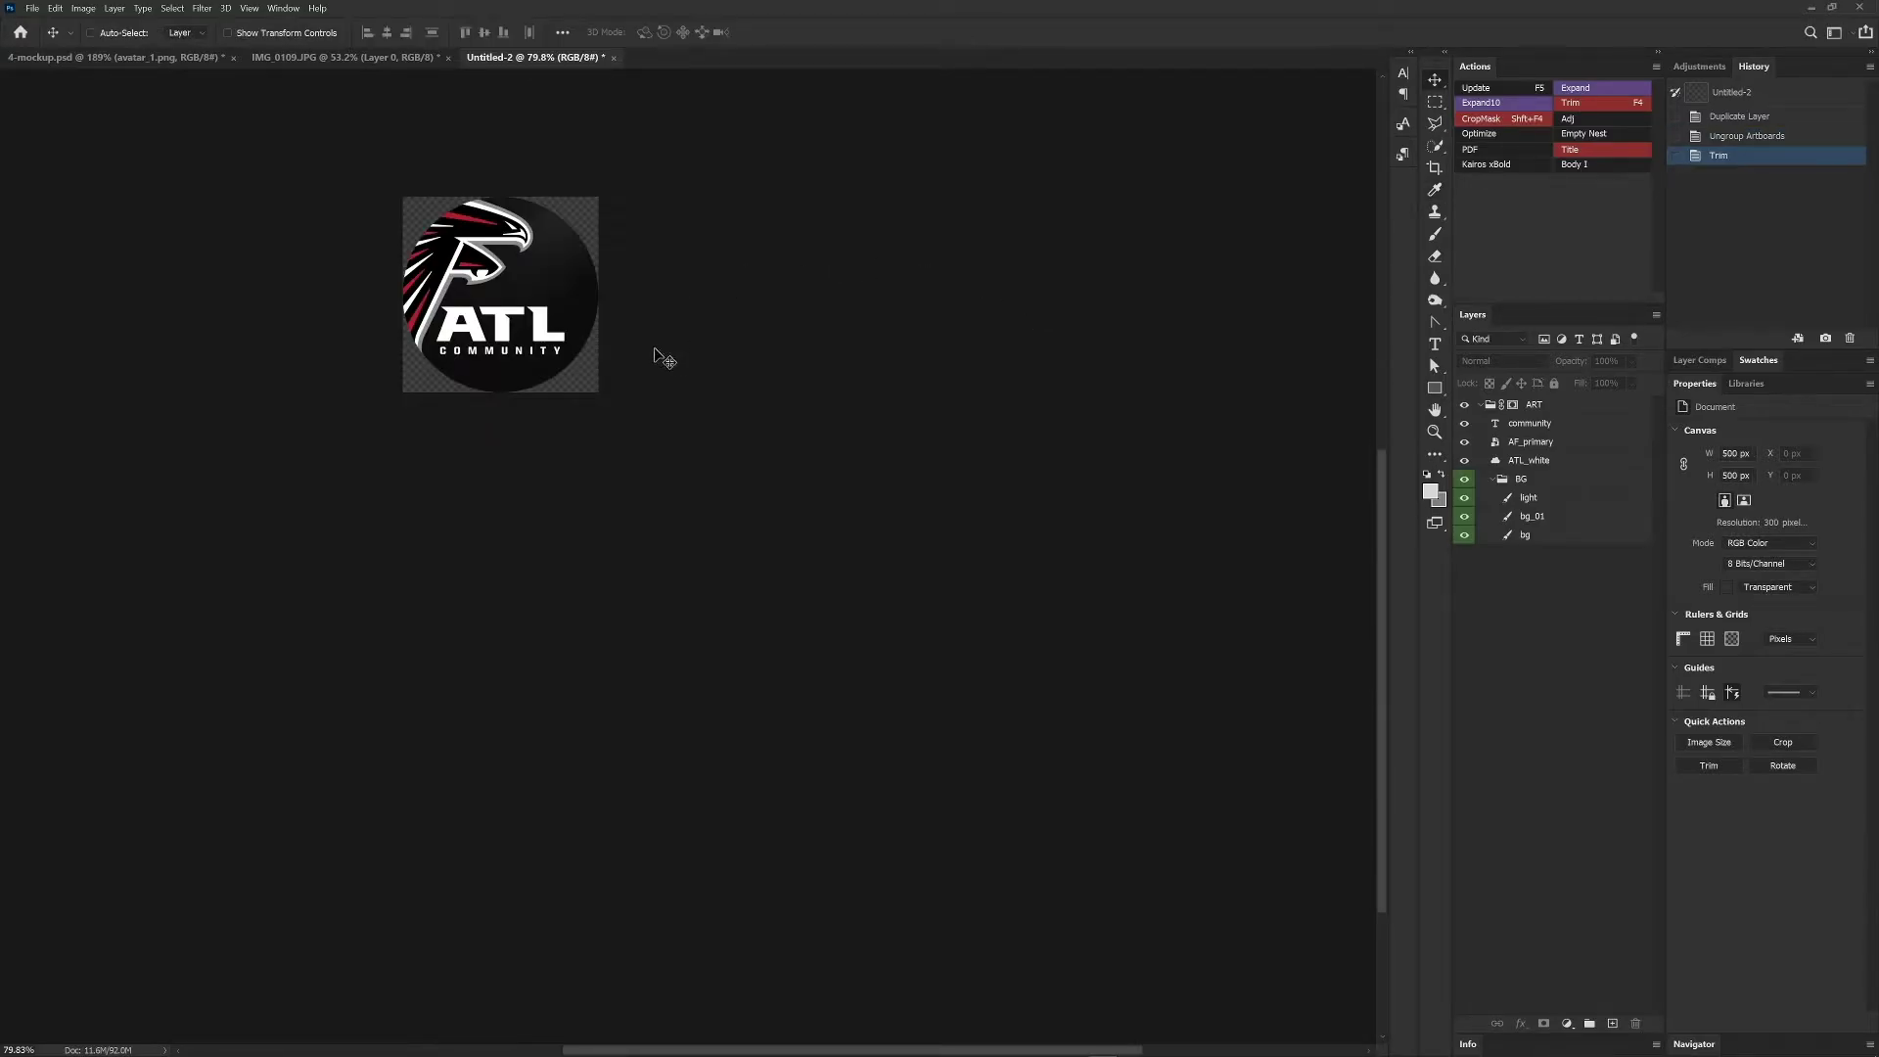
{"action": "left_click_drag", "start_coordinate": [659, 356], "coordinate": [895, 490]}
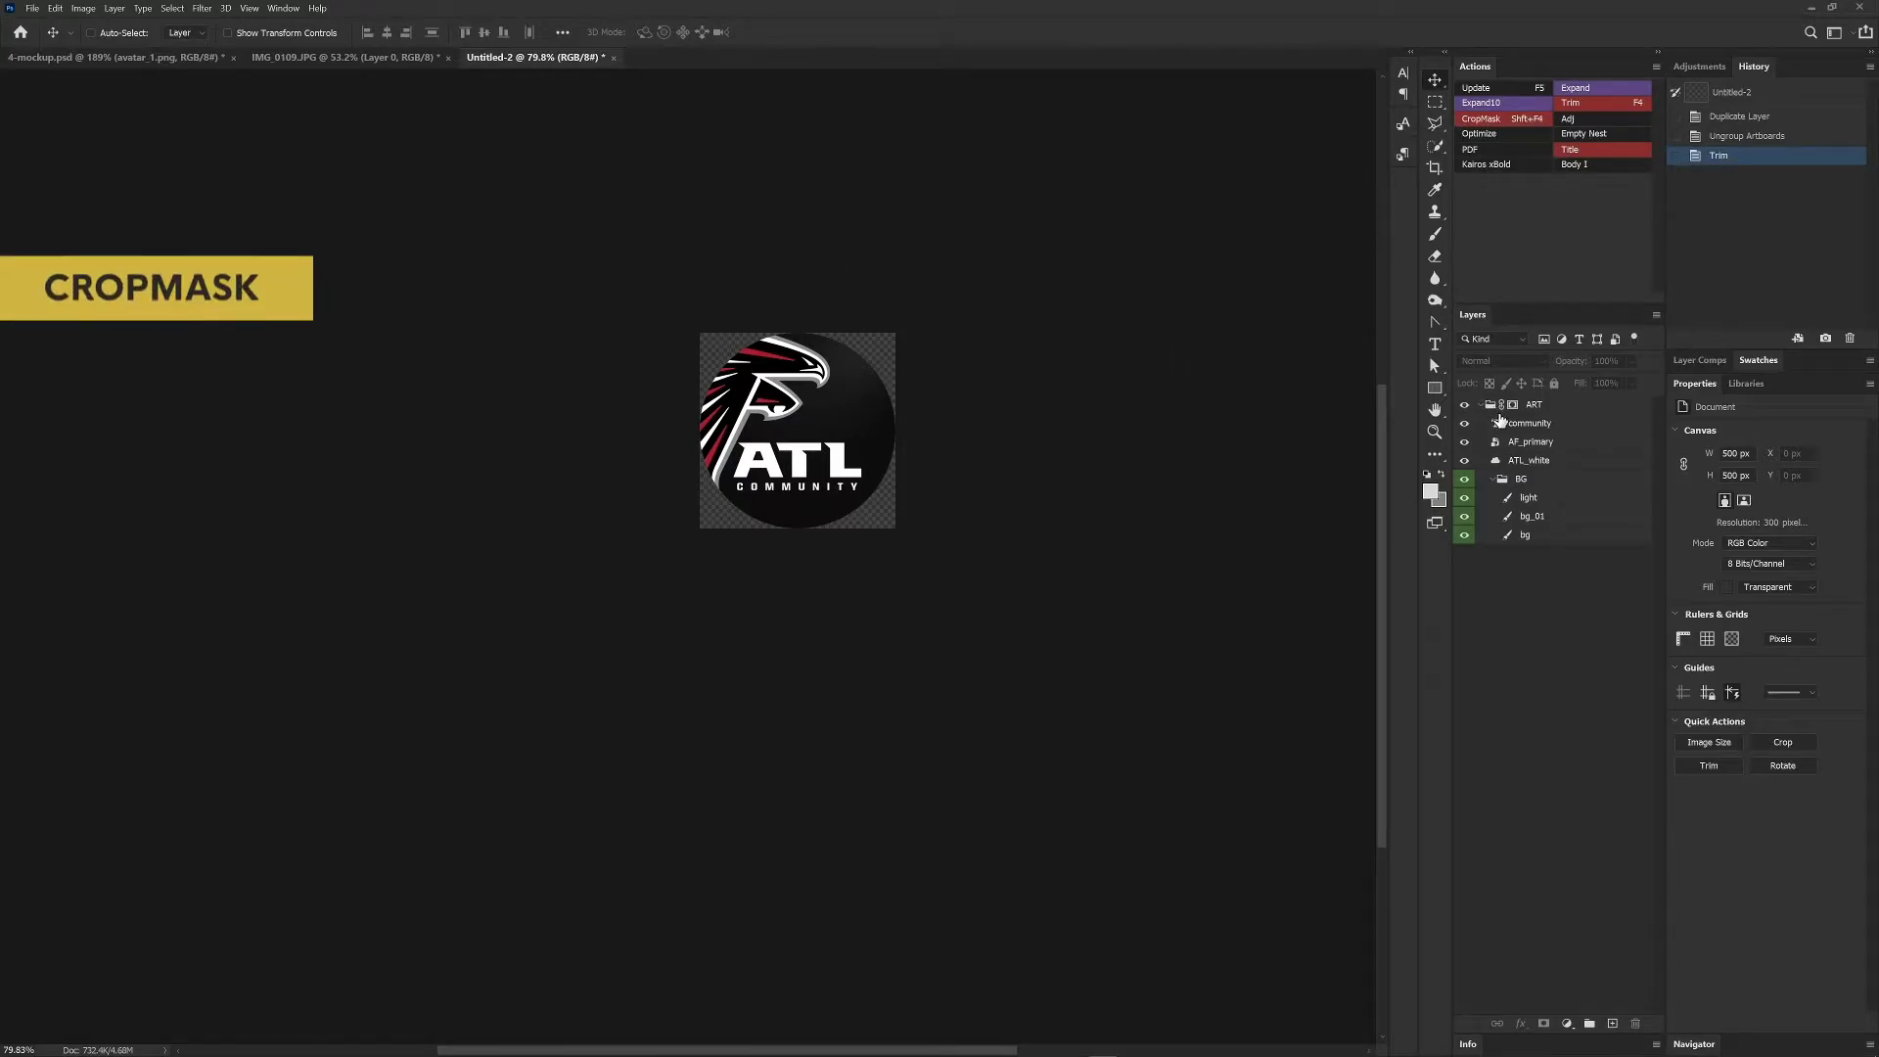
- Switch to IMG_0109.JPG, position the jumping-man photo on the canvas and run CropMask
{"action": "key", "text": "shift+F4"}
{"action": "left_click_drag", "start_coordinate": [1145, 545], "coordinate": [937, 548]}
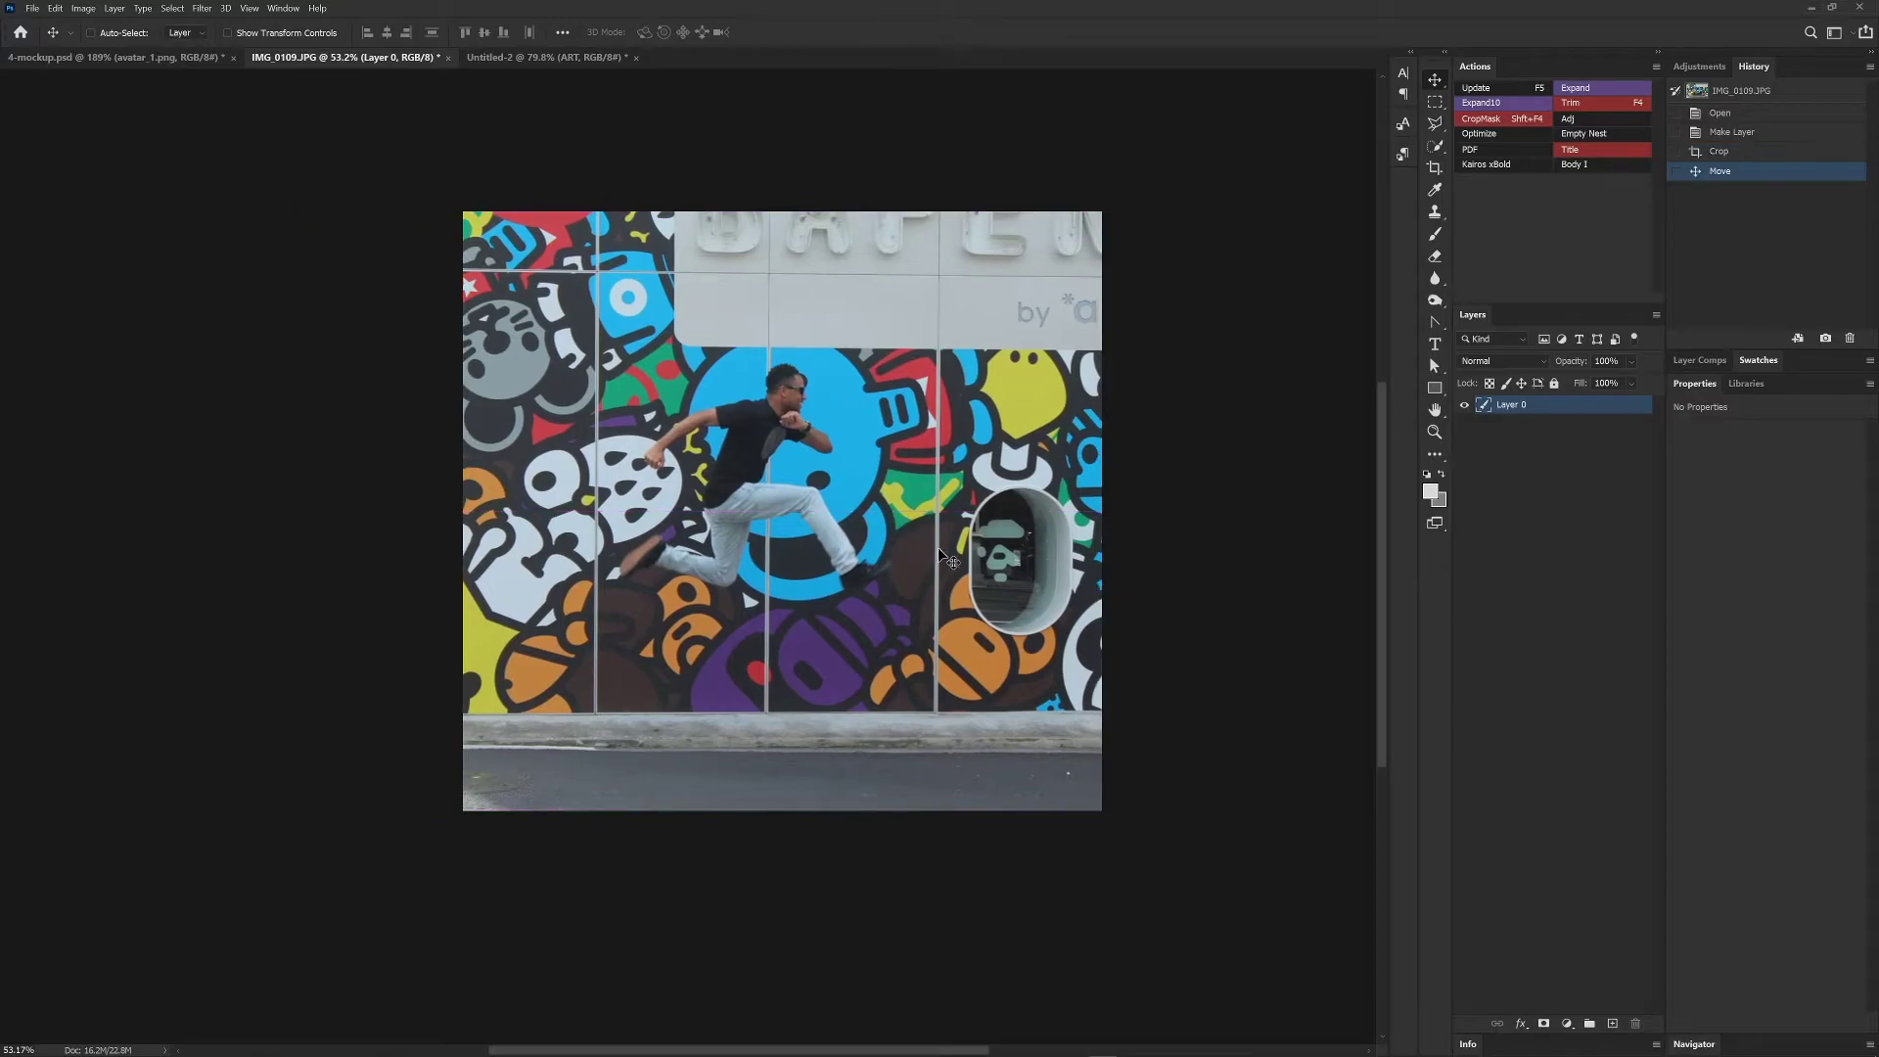
{"action": "mouse_move", "coordinate": [820, 537]}
{"action": "left_mouse_down"}
{"action": "mouse_move", "coordinate": [840, 543]}
{"action": "mouse_move", "coordinate": [708, 549]}
{"action": "mouse_move", "coordinate": [849, 540]}
{"action": "mouse_move", "coordinate": [787, 542]}
{"action": "mouse_move", "coordinate": [811, 544]}
{"action": "left_mouse_up"}
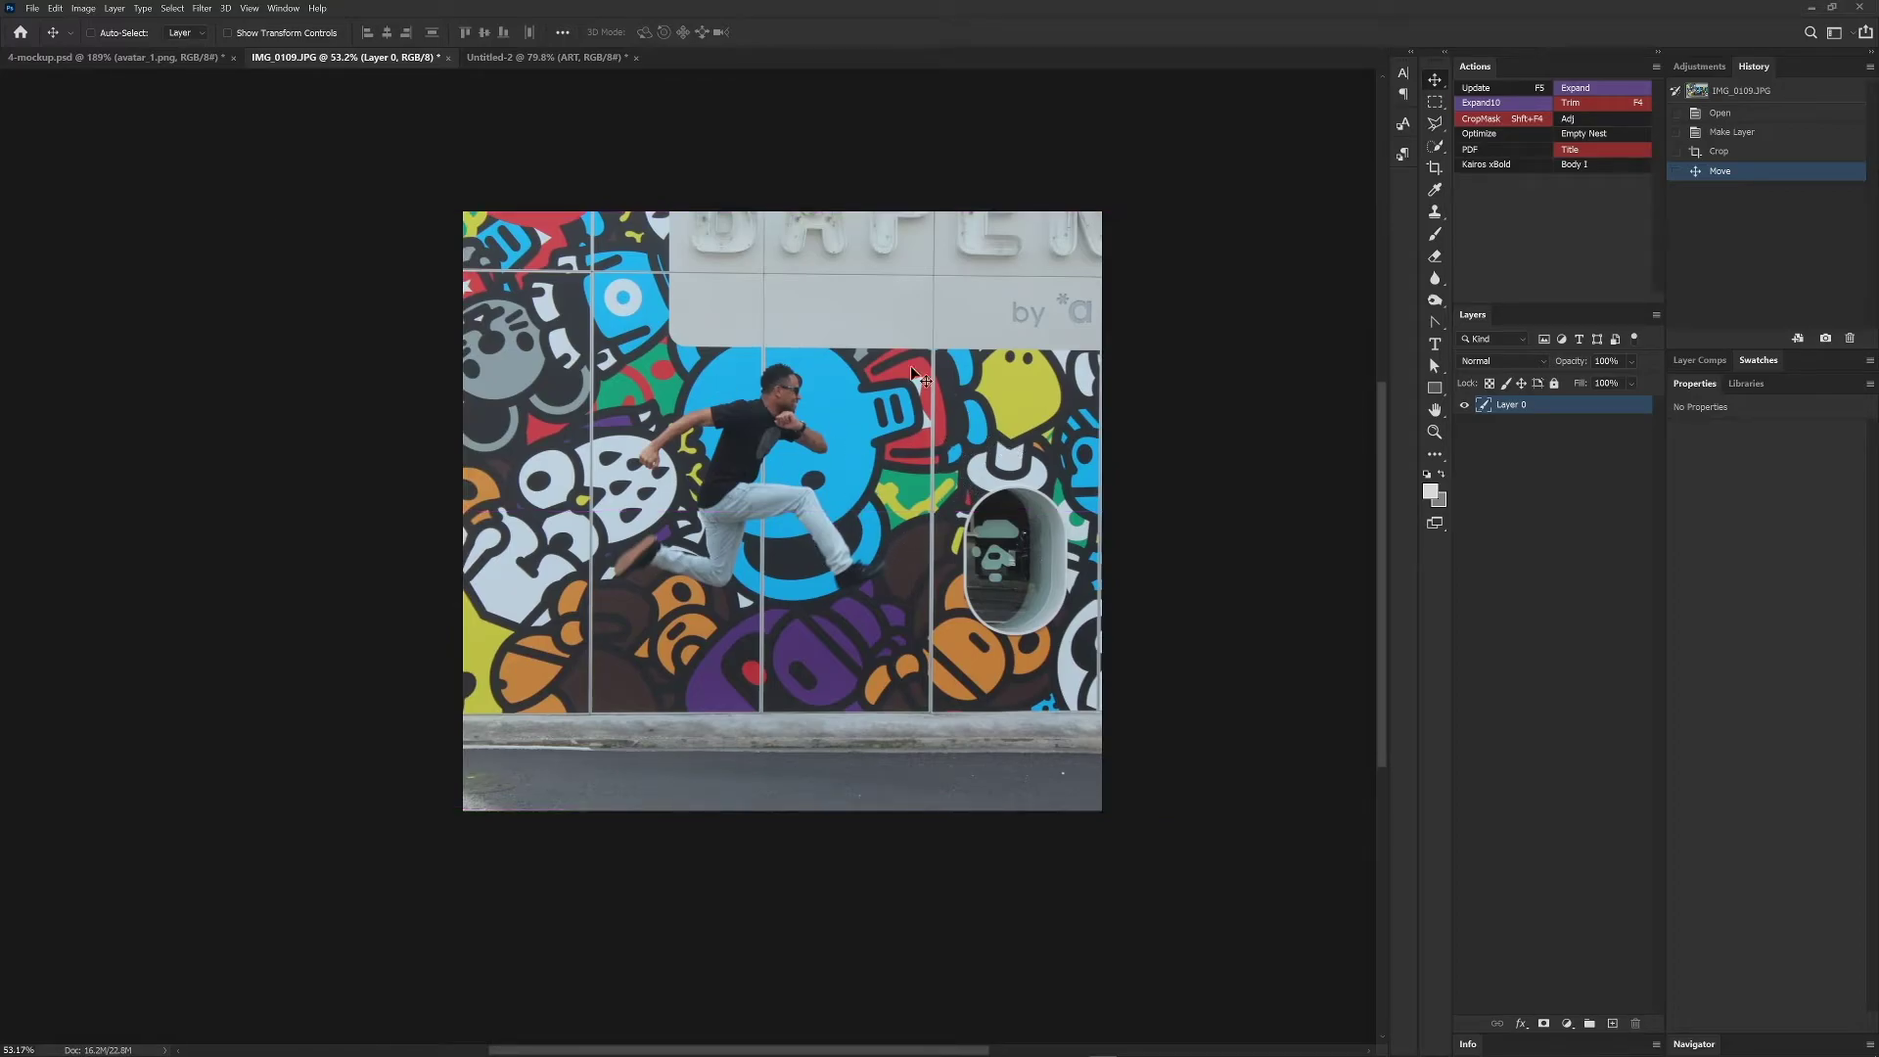
{"action": "mouse_move", "coordinate": [744, 441]}
{"action": "left_mouse_down"}
{"action": "mouse_move", "coordinate": [861, 460]}
{"action": "mouse_move", "coordinate": [852, 499]}
{"action": "mouse_move", "coordinate": [663, 411]}
{"action": "mouse_move", "coordinate": [544, 450]}
{"action": "mouse_move", "coordinate": [810, 436]}
{"action": "mouse_move", "coordinate": [748, 442]}
{"action": "left_mouse_up"}
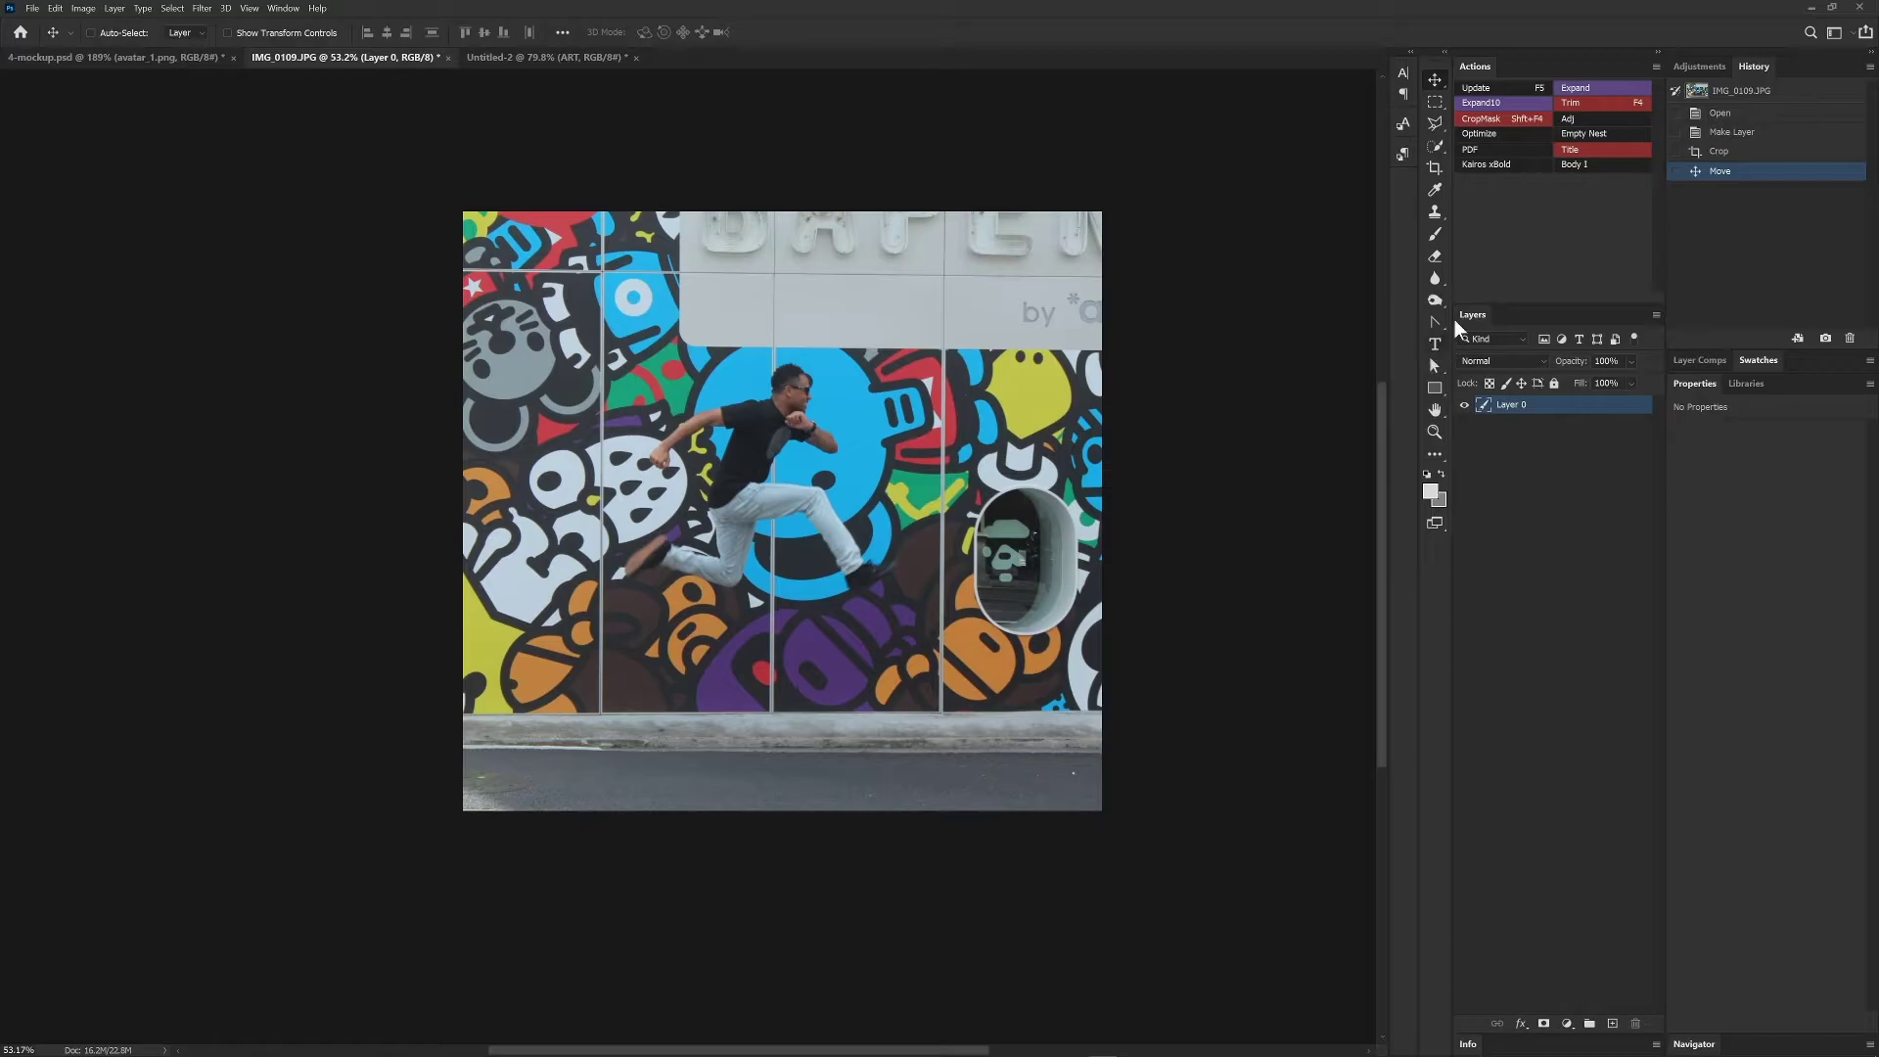
{"action": "left_click", "coordinate": [1512, 121]}
{"action": "left_click_drag", "start_coordinate": [985, 418], "coordinate": [1018, 460]}
{"action": "key", "text": "ctrl+z"}
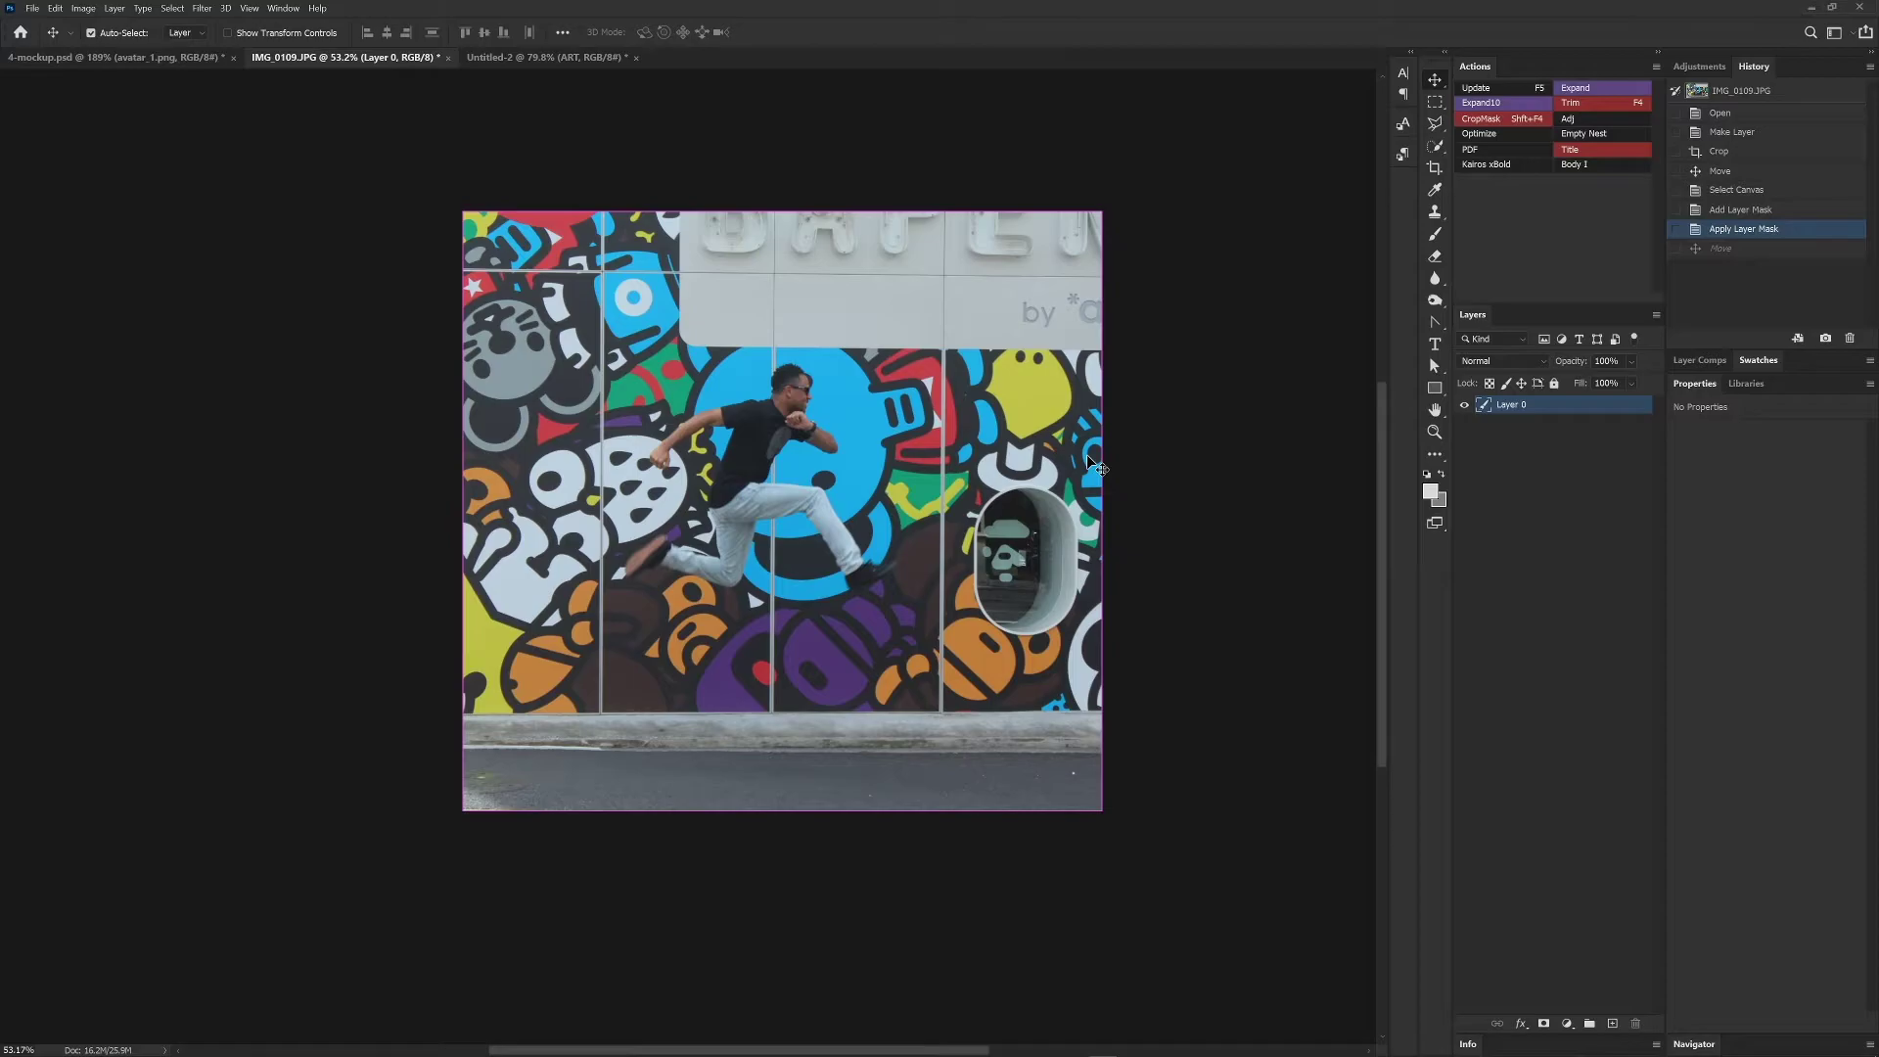
- Scale Layer 0 to 133.42% with Free Transform, then run CropMask again
{"action": "left_click", "coordinate": [1527, 464]}
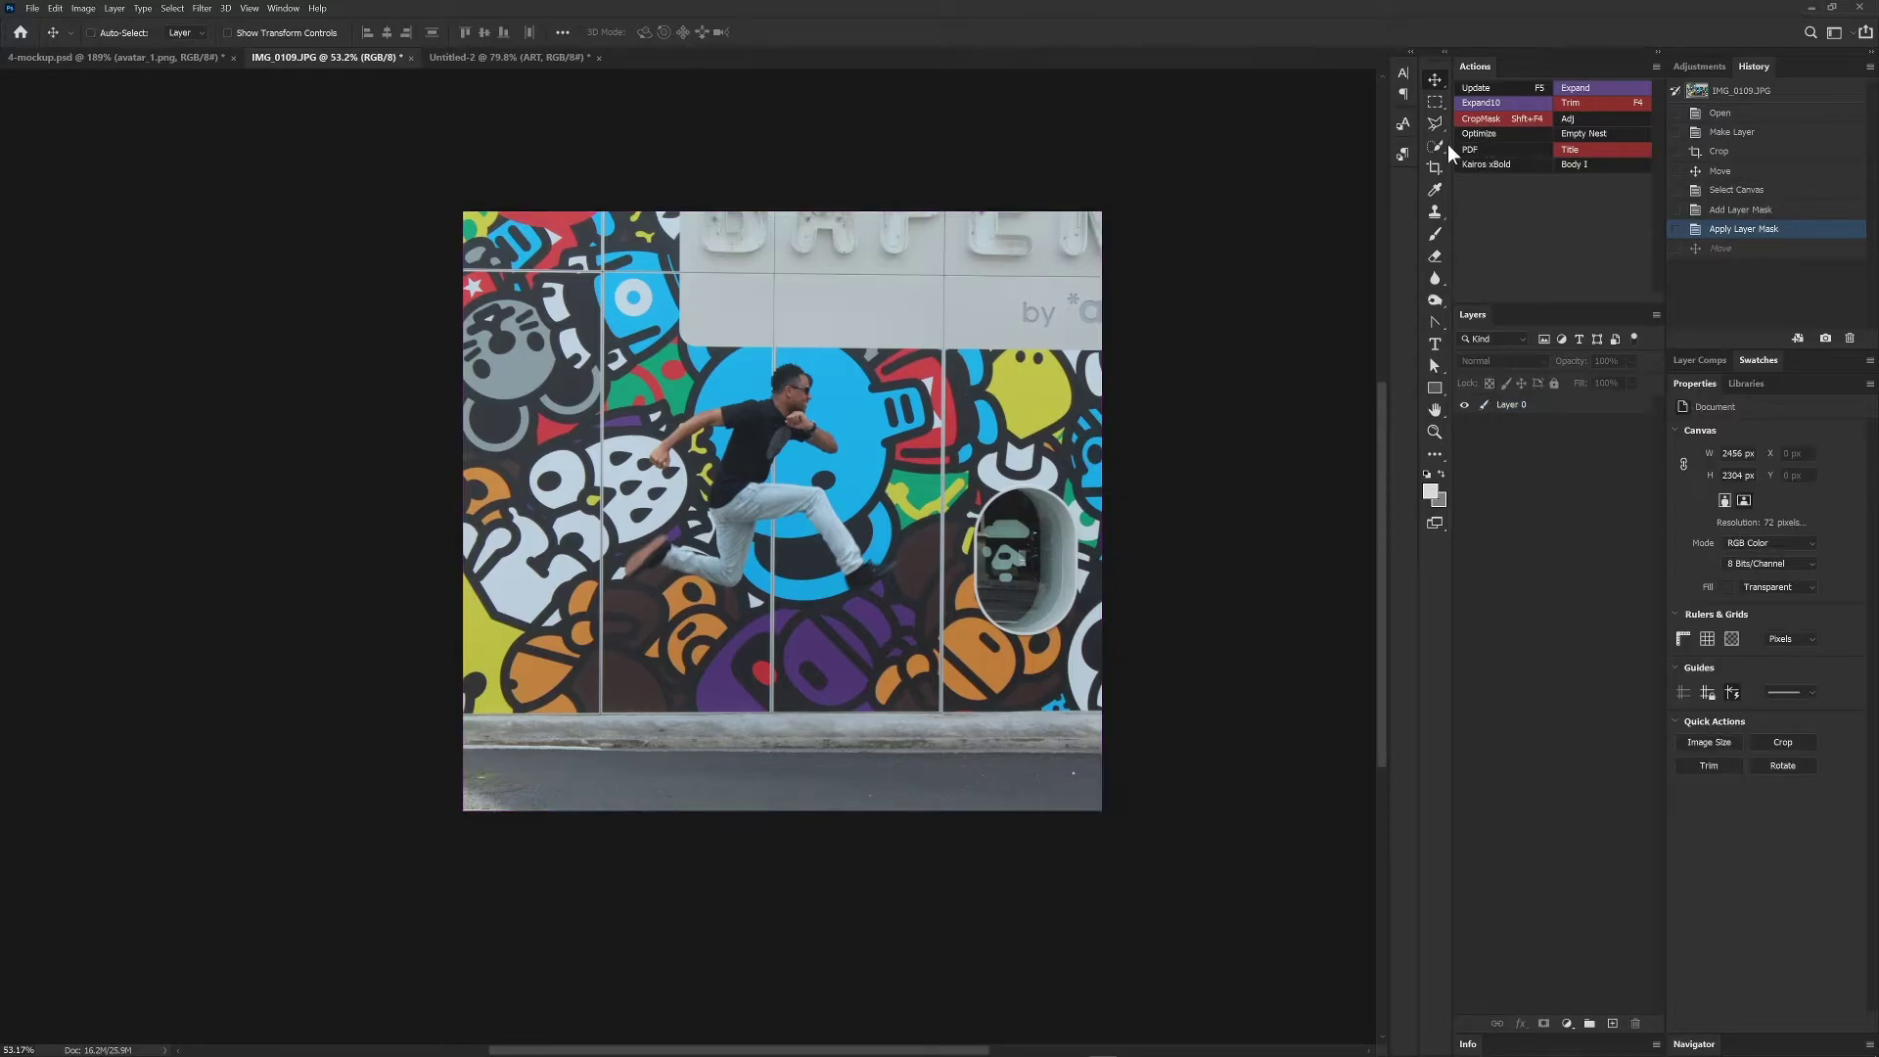
{"action": "left_click", "coordinate": [1534, 409]}
{"action": "key", "text": "ctrl+t"}
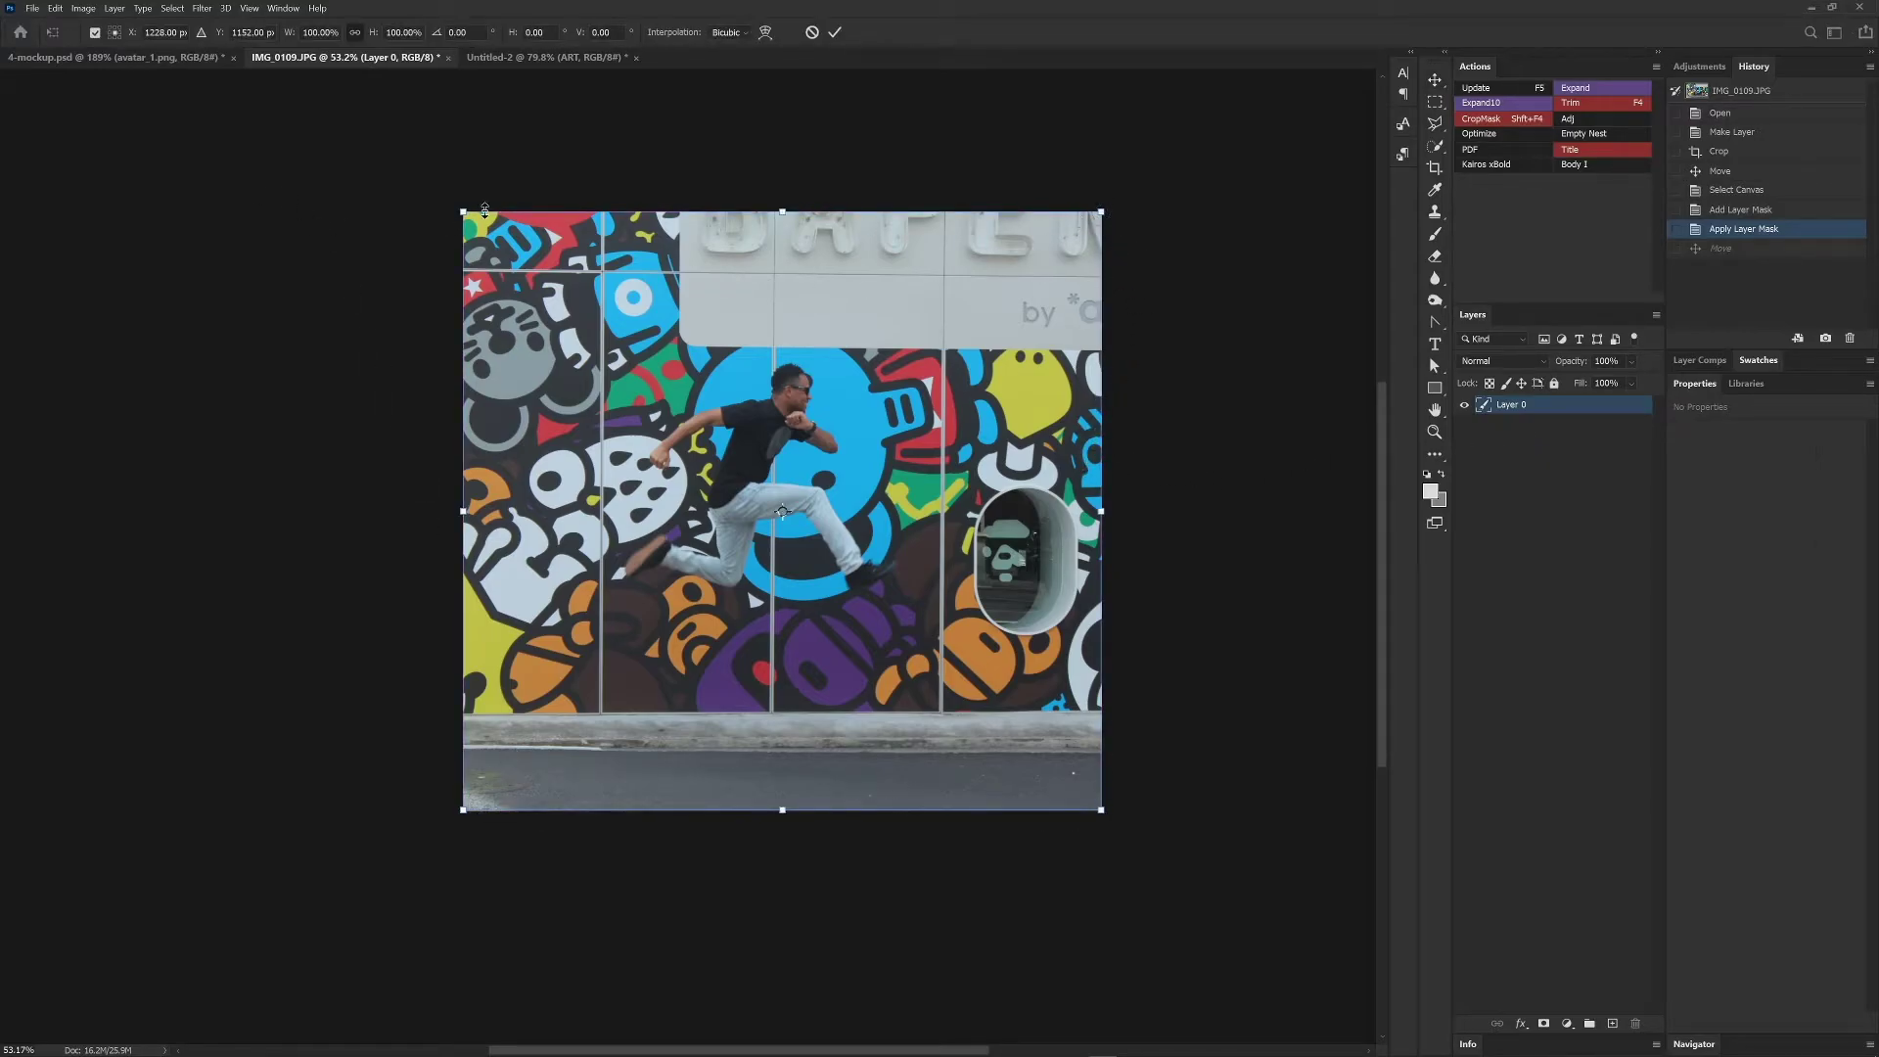
{"action": "left_click_drag", "start_coordinate": [1098, 213], "coordinate": [1211, 140]}
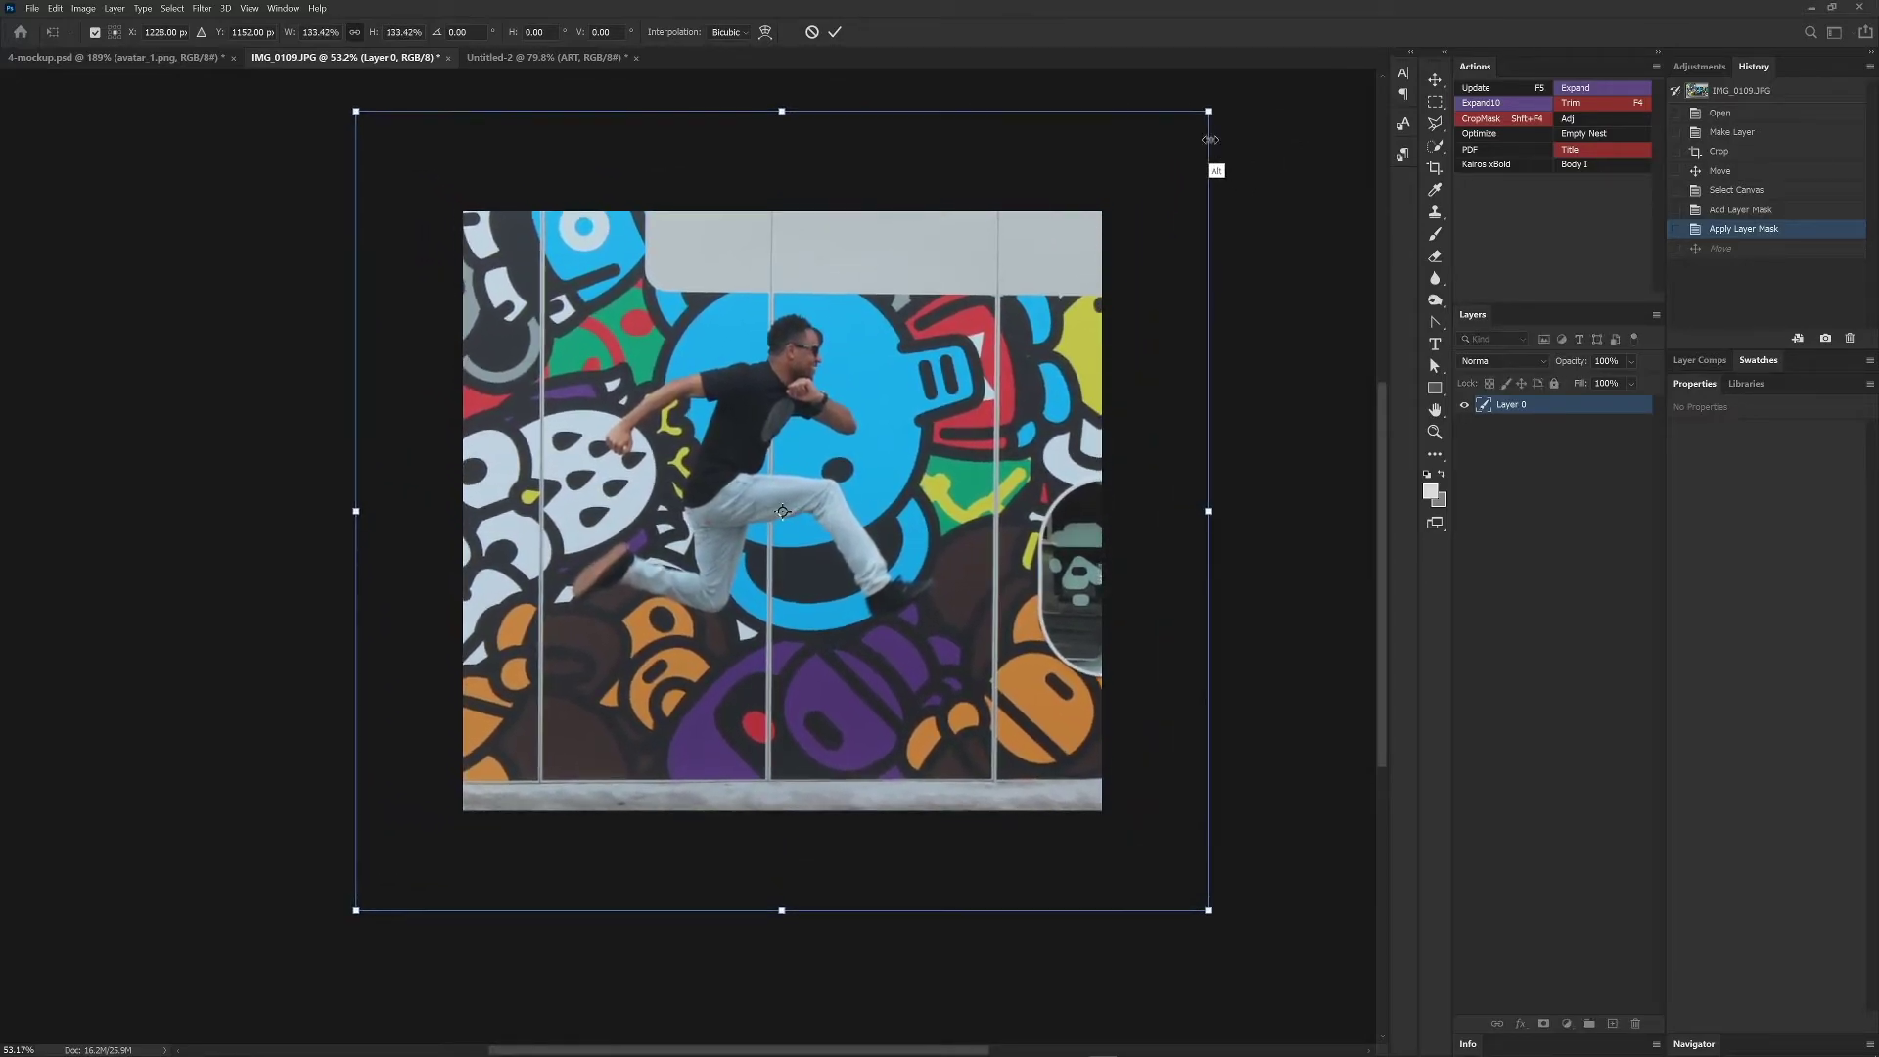
{"action": "left_click", "coordinate": [837, 32]}
{"action": "key", "text": "ctrl+t"}
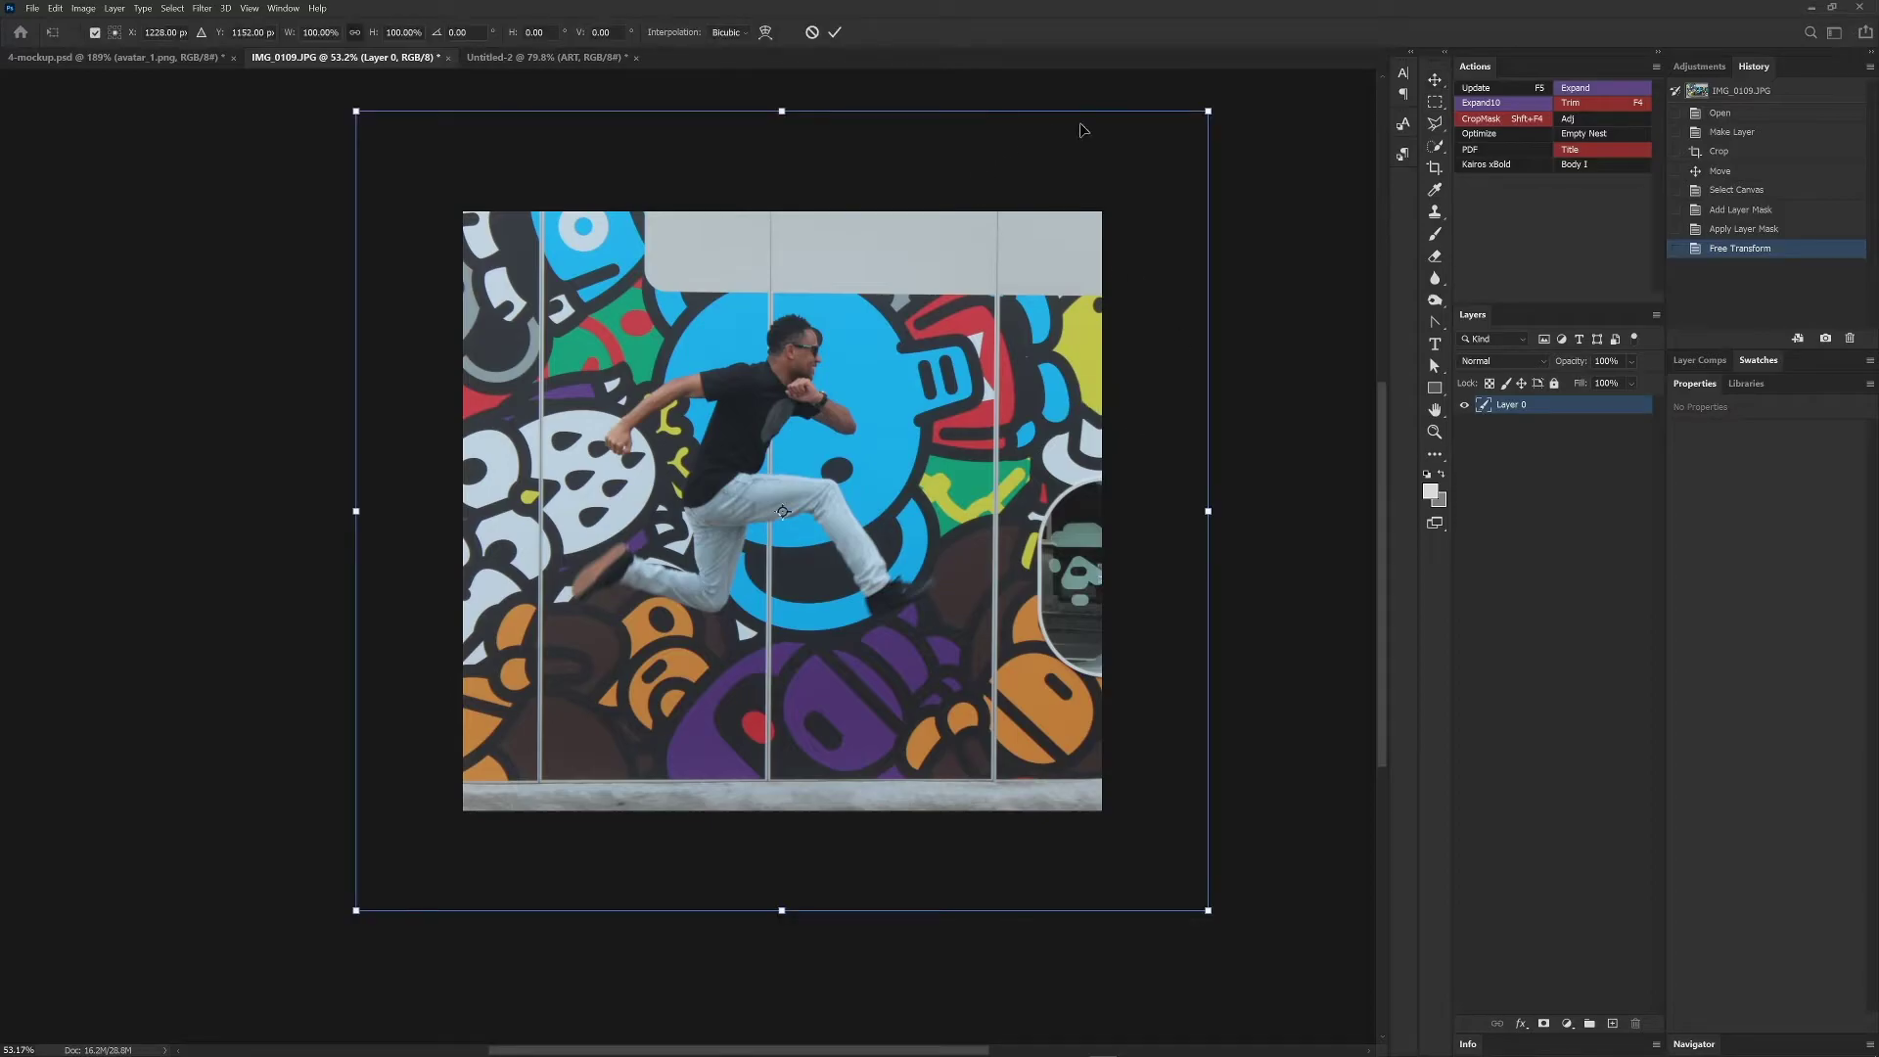
{"action": "key", "text": "Escape"}
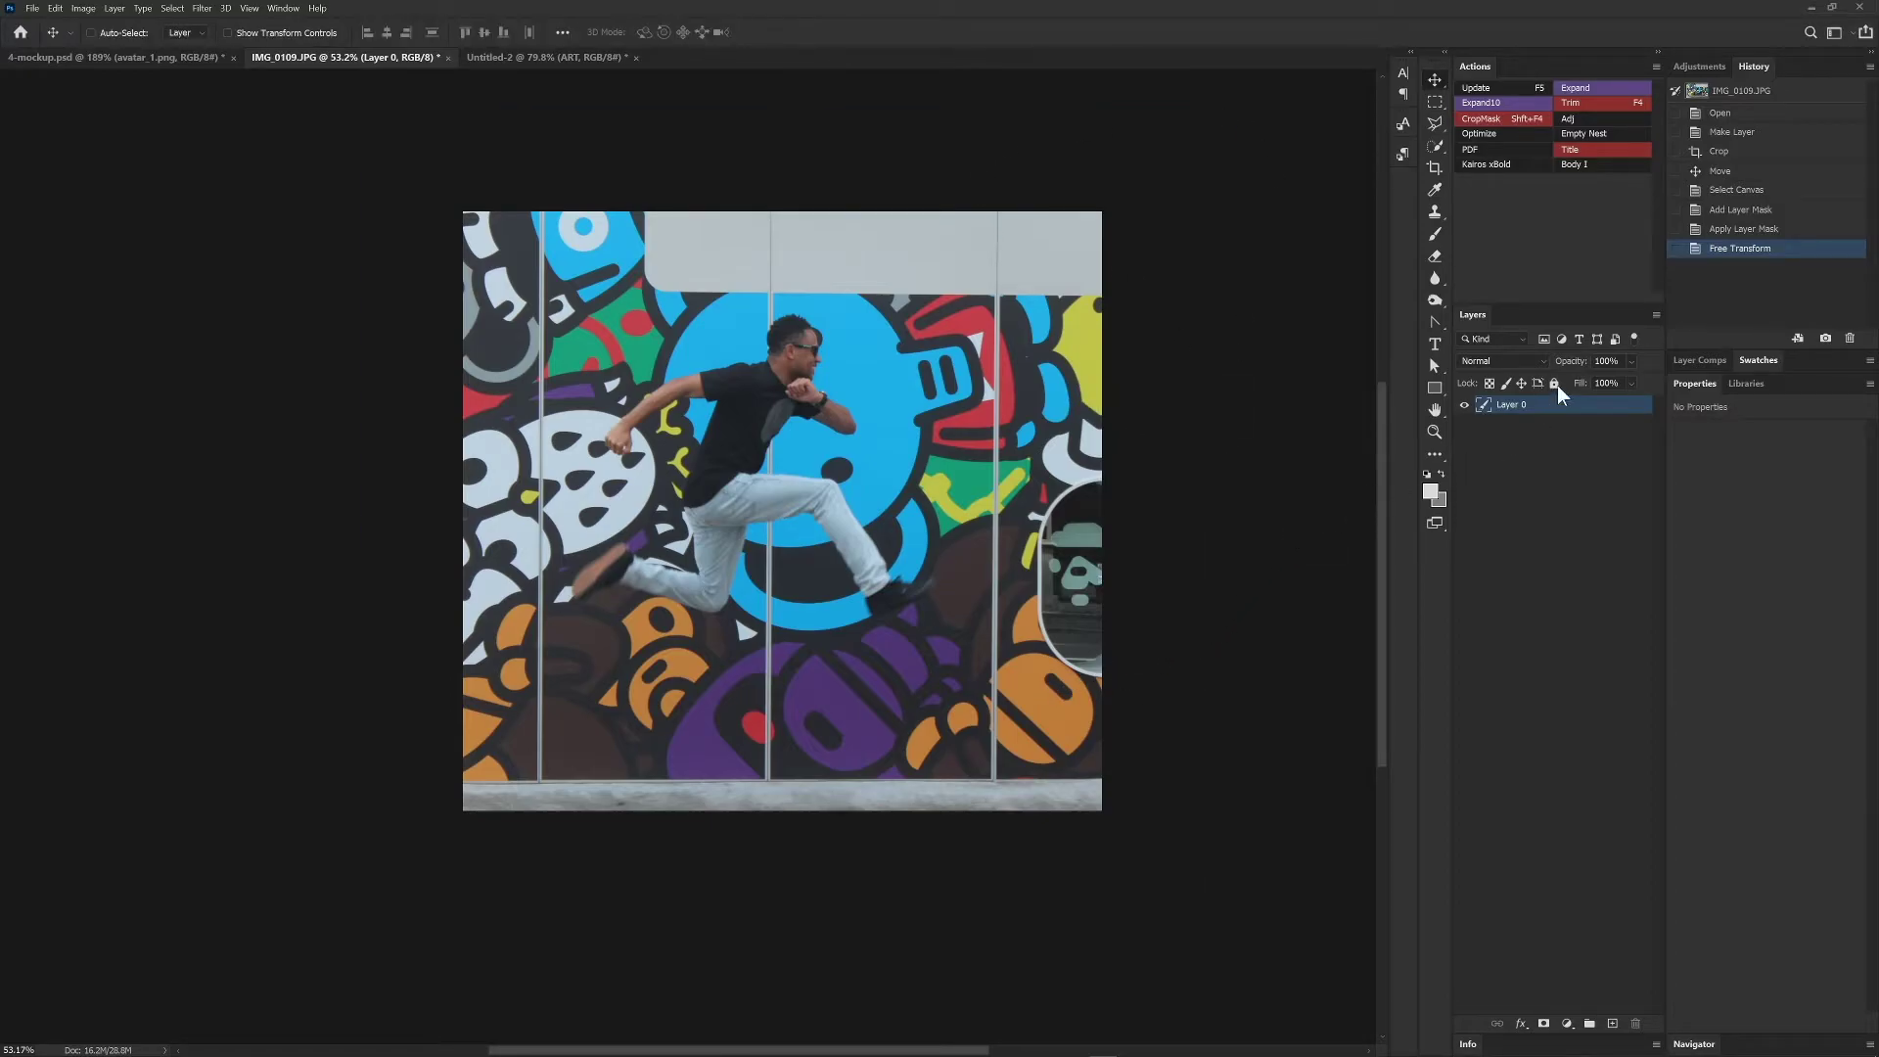
{"action": "left_click", "coordinate": [1509, 119]}
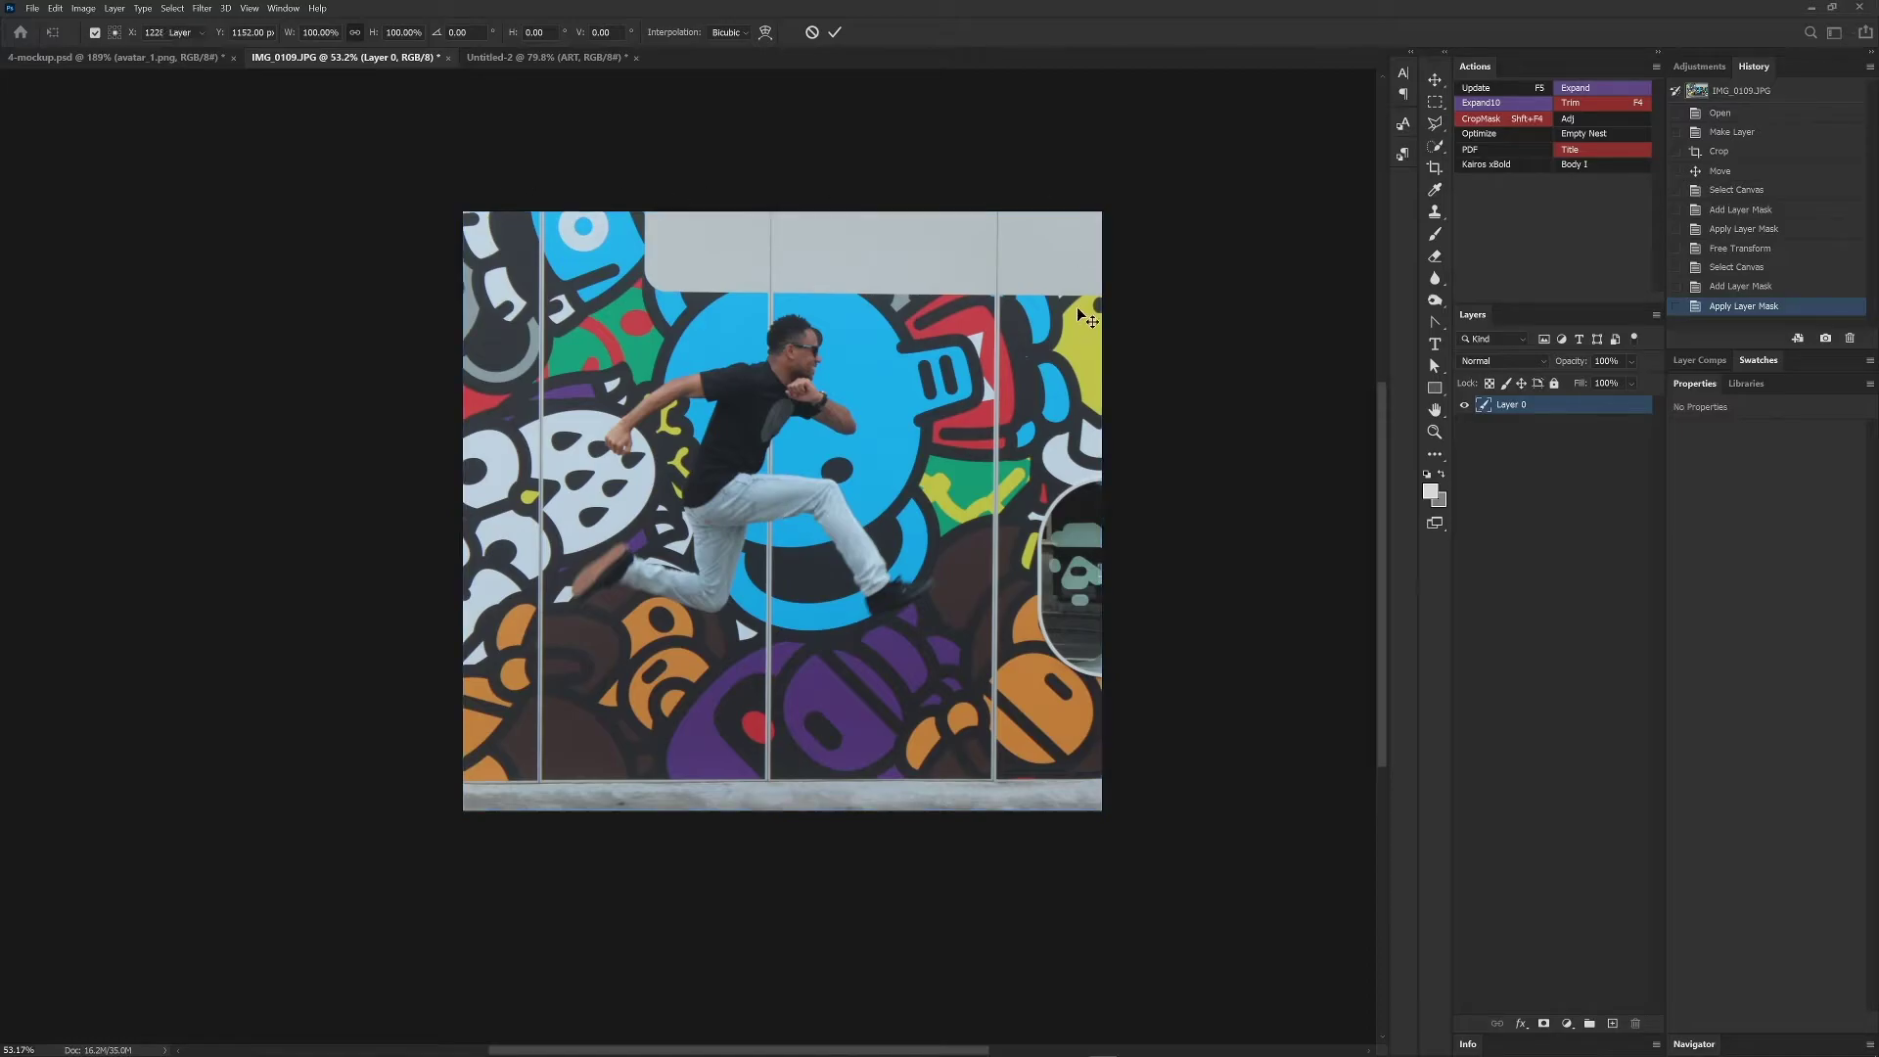
{"action": "key", "text": "Return"}
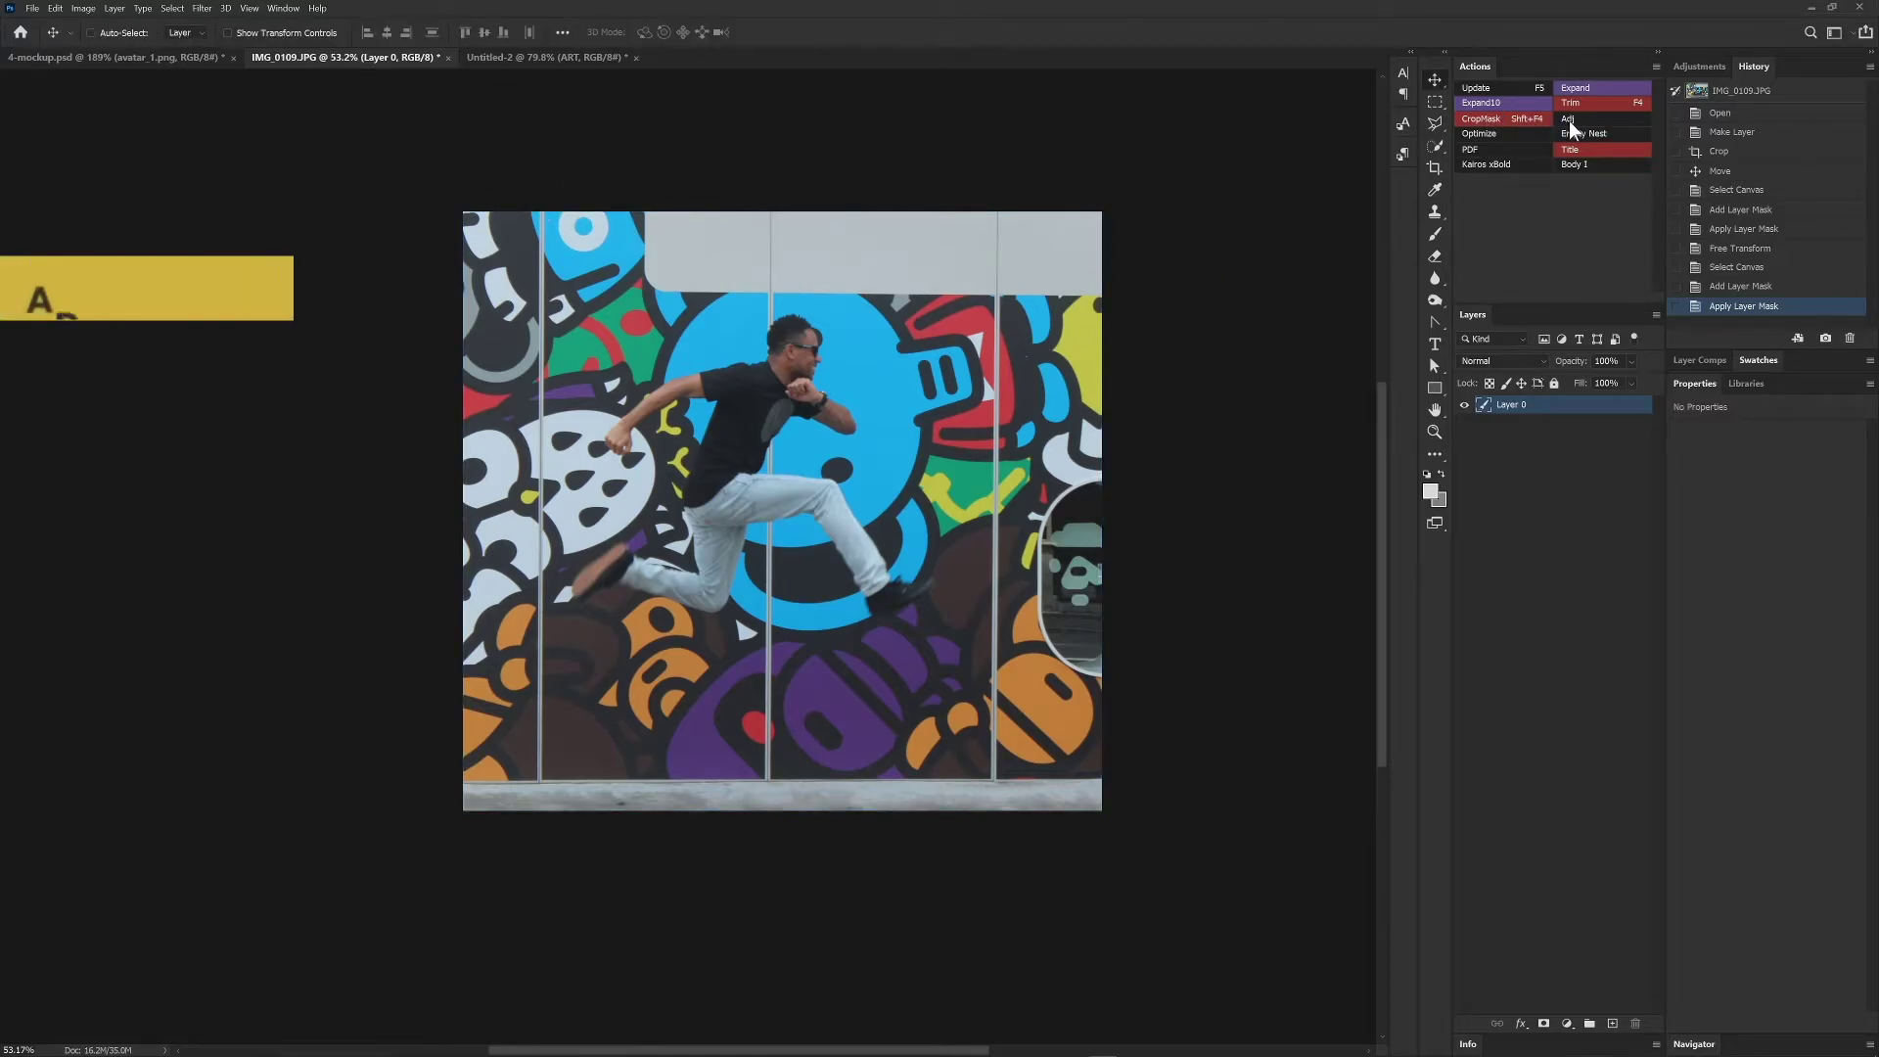
- With Layer 0 selected, run the Adj action to add an Overlay-blended adj layer, then pick the Dodge tool
{"action": "left_click", "coordinate": [1549, 462]}
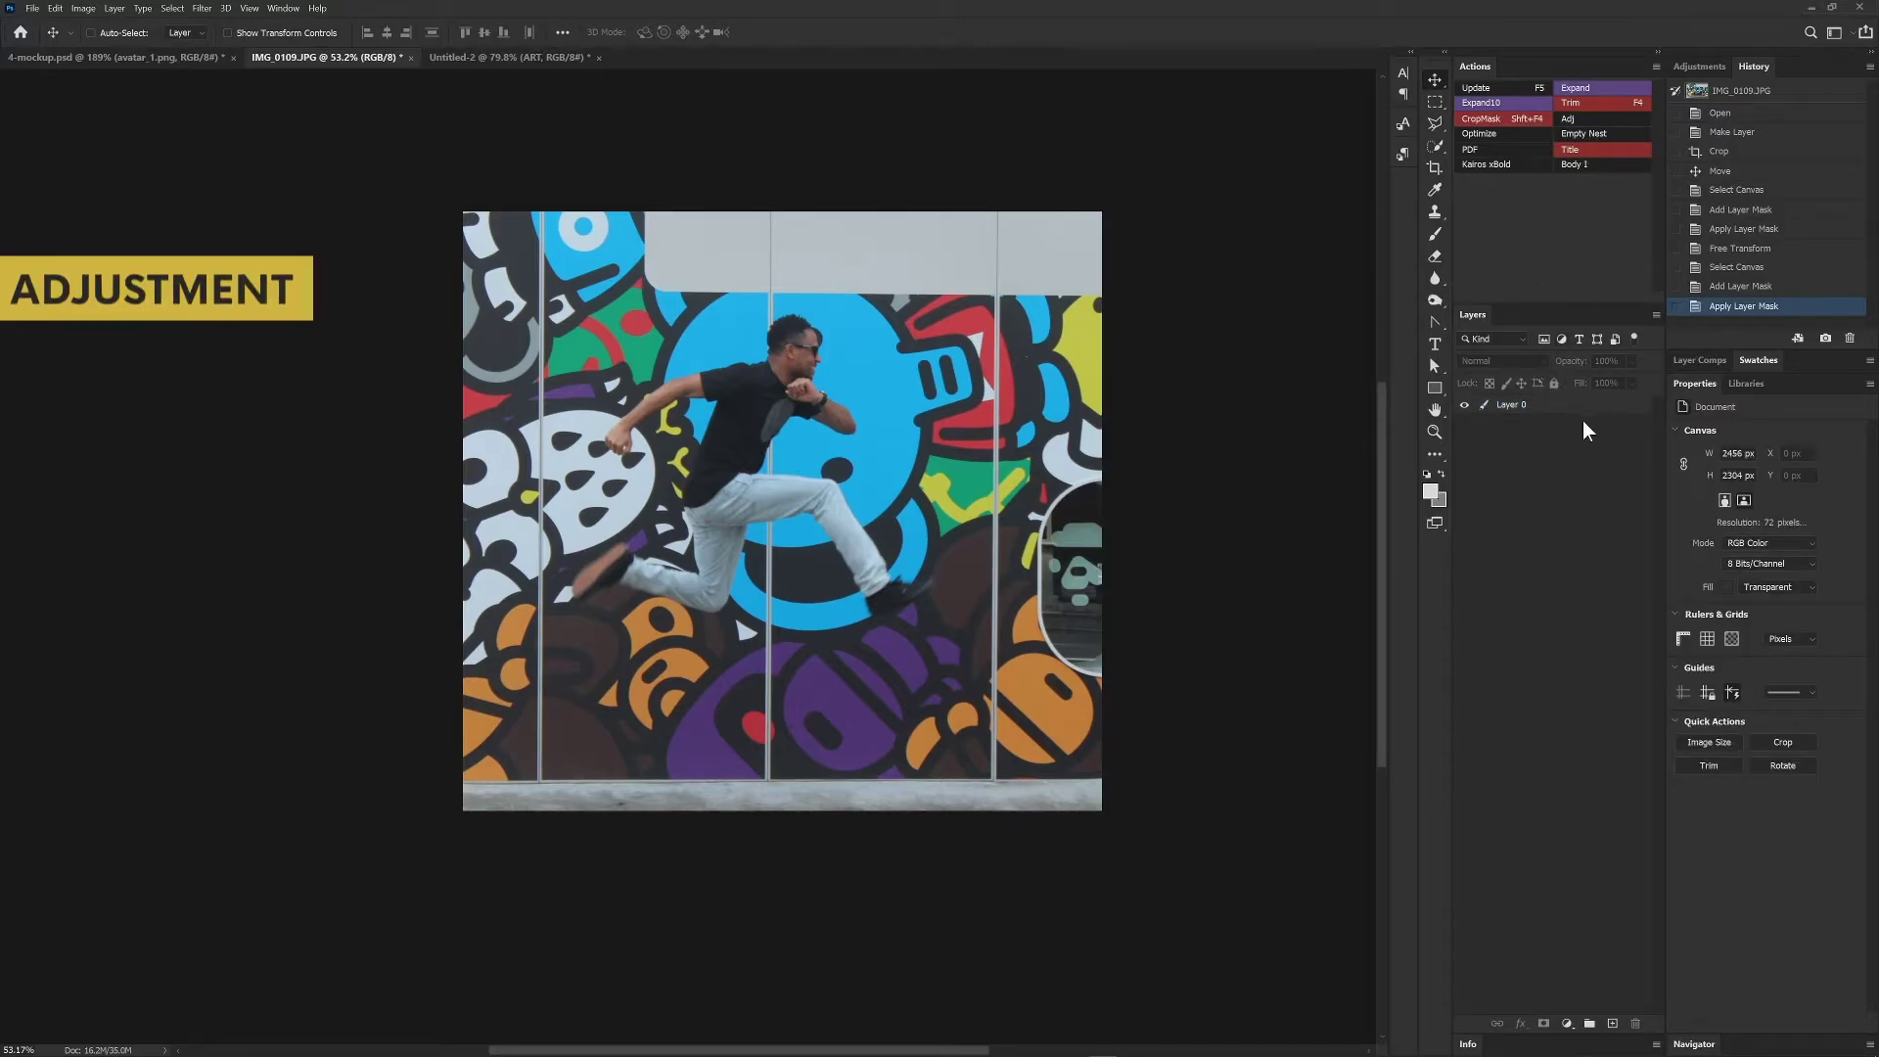
{"action": "left_click", "coordinate": [1555, 407]}
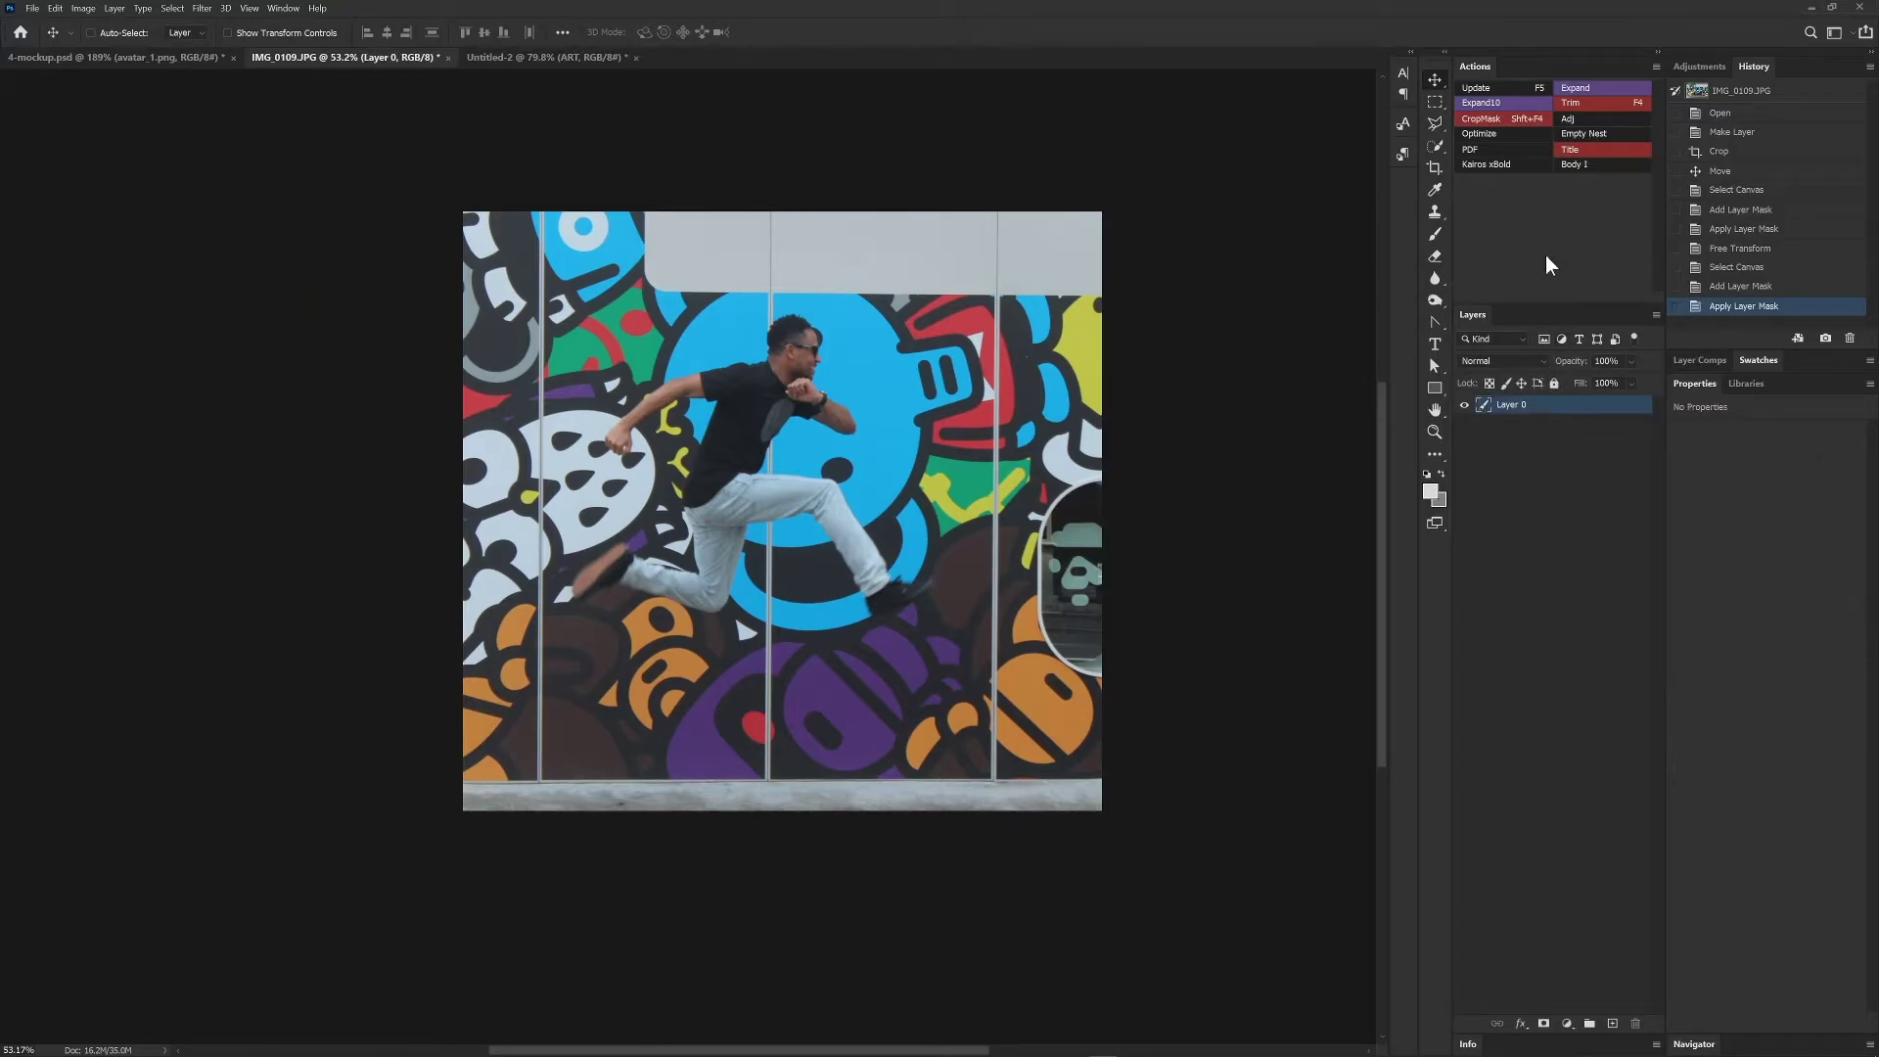
{"action": "left_click", "coordinate": [1578, 119]}
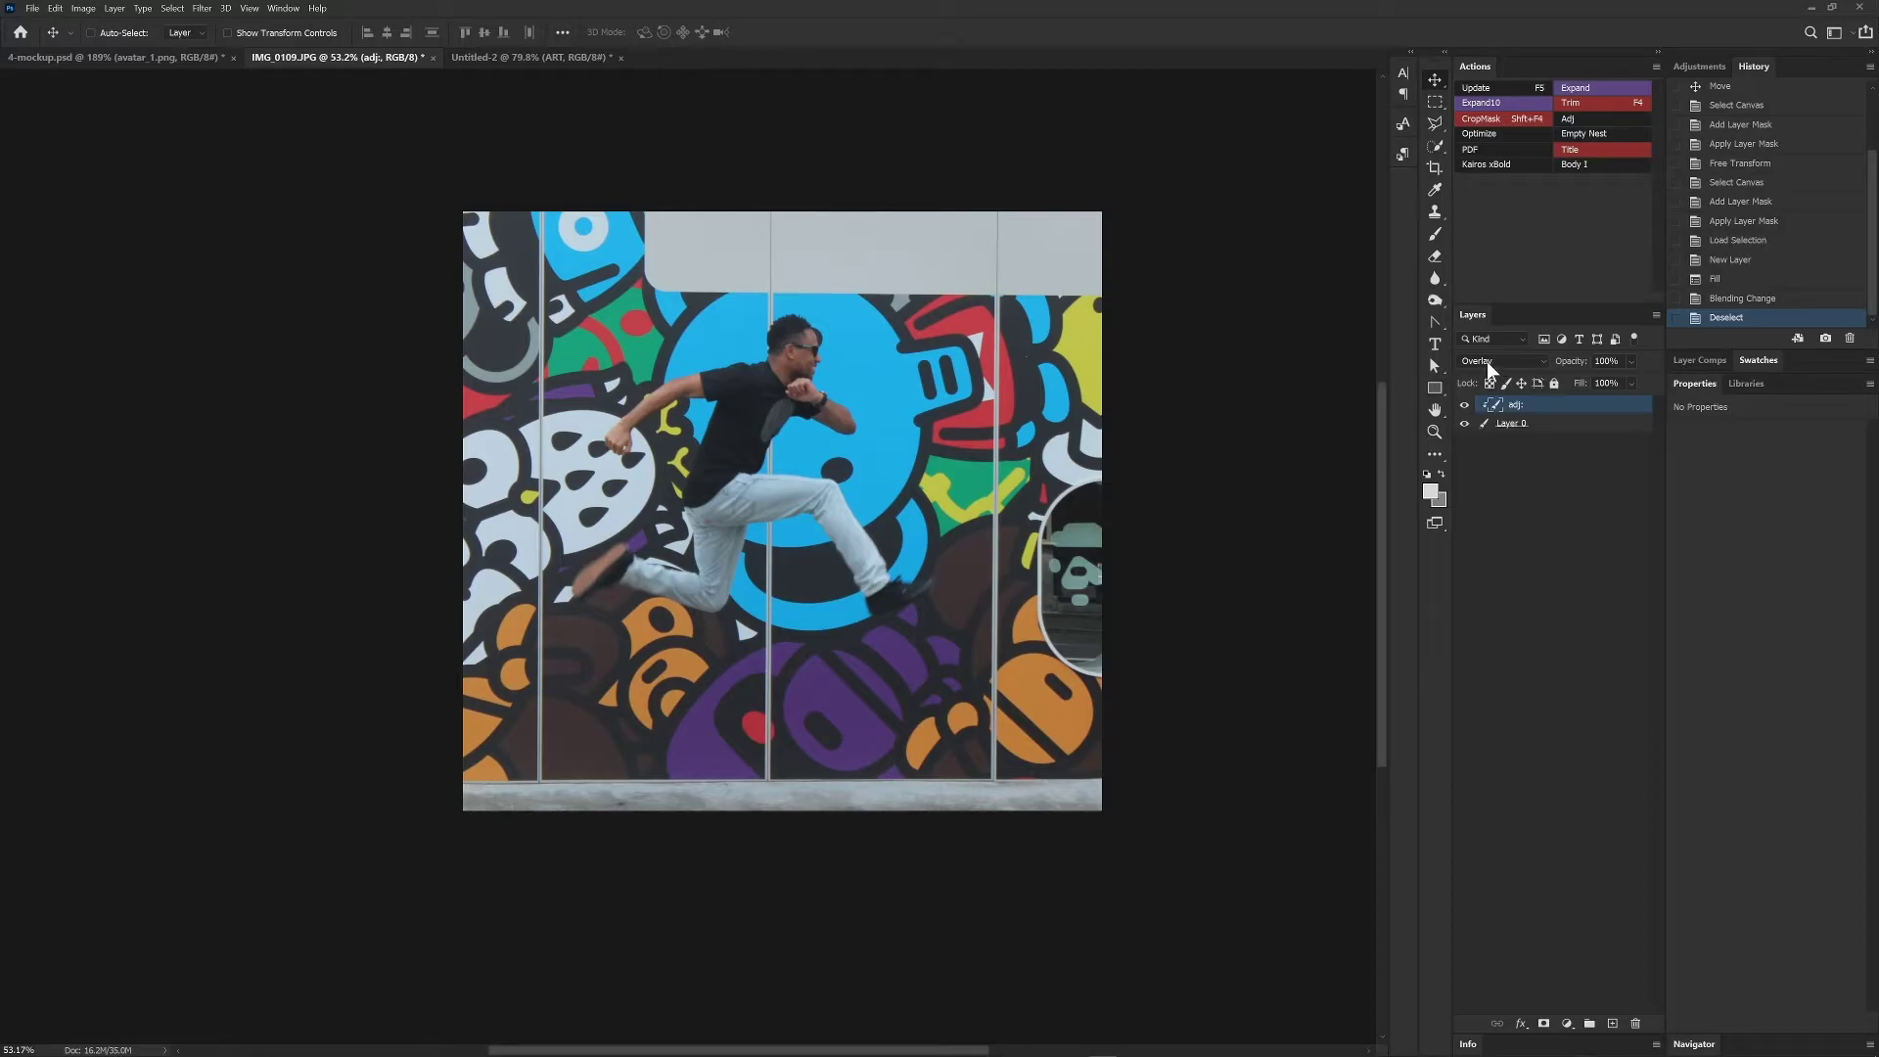
{"action": "left_click", "coordinate": [1529, 360]}
{"action": "left_click", "coordinate": [1615, 511]}
{"action": "left_click", "coordinate": [1435, 287]}
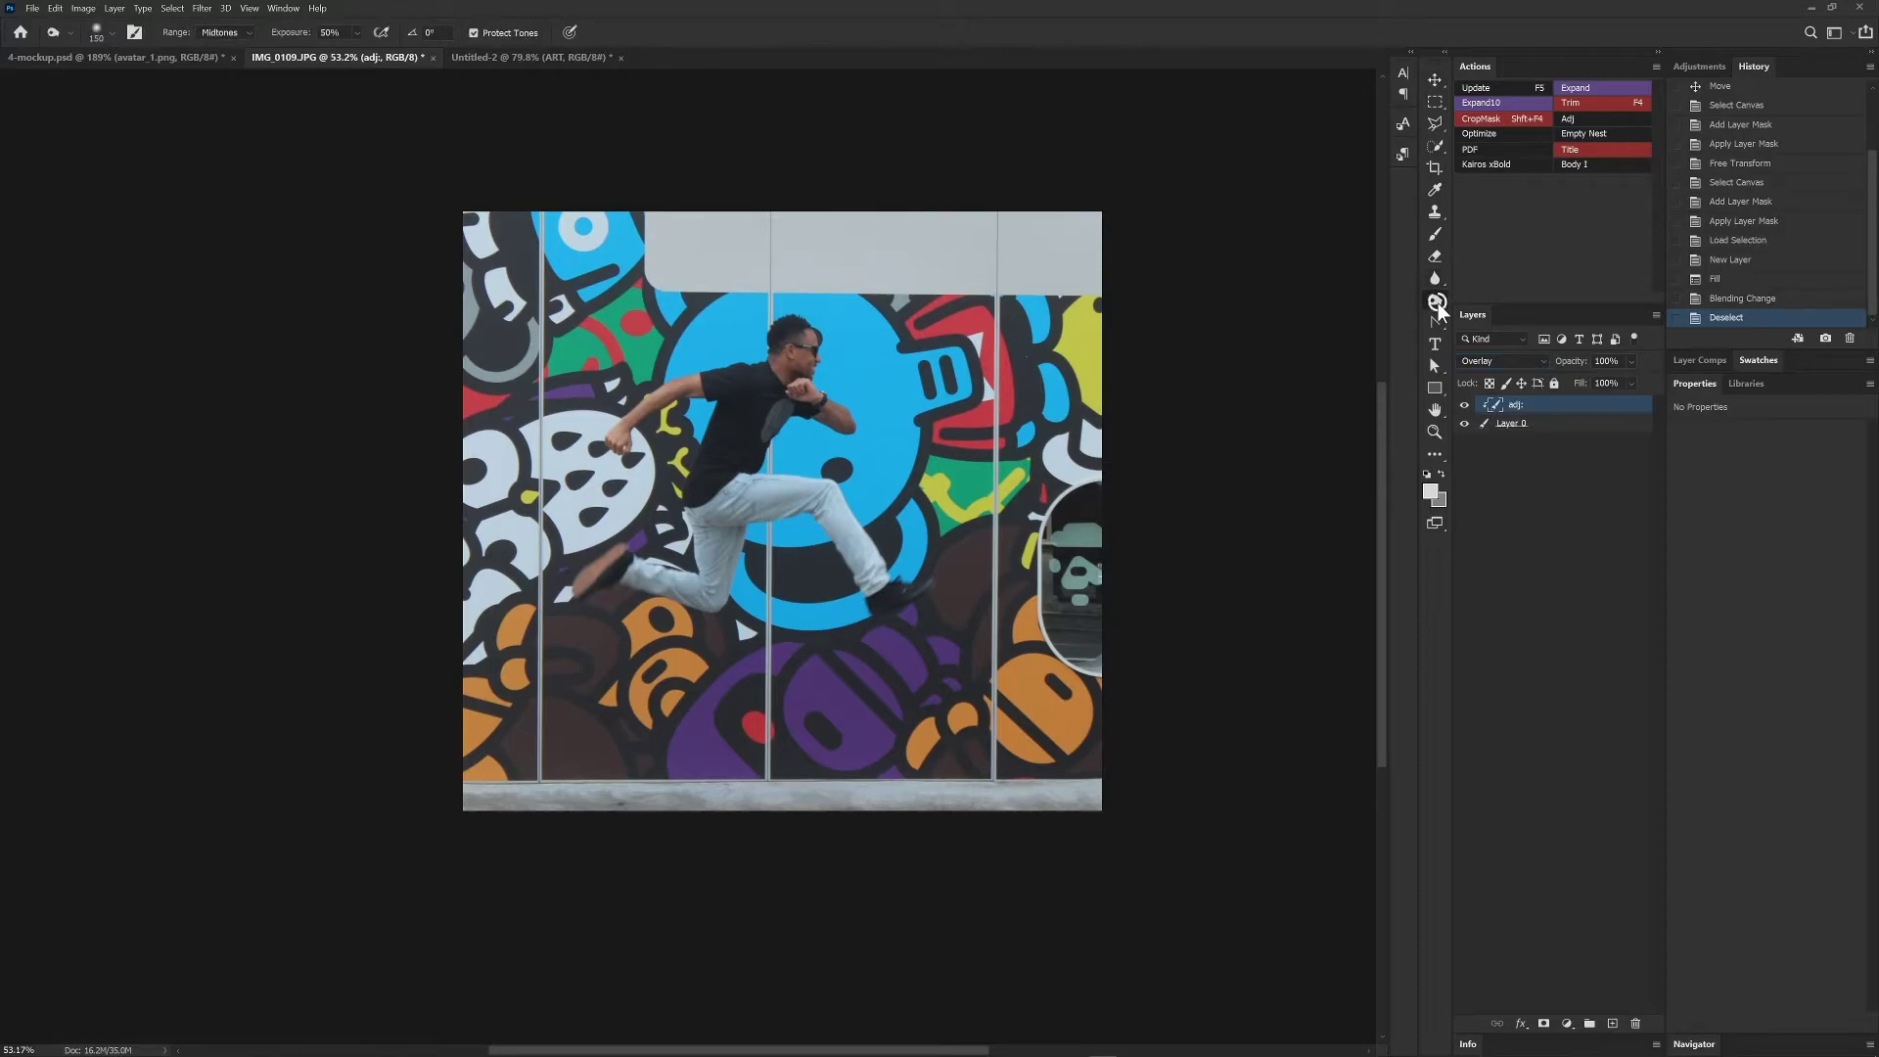
- Dodge the man's face, glasses, forearms and hands on the adj layer
{"action": "key", "text": "shift+o"}
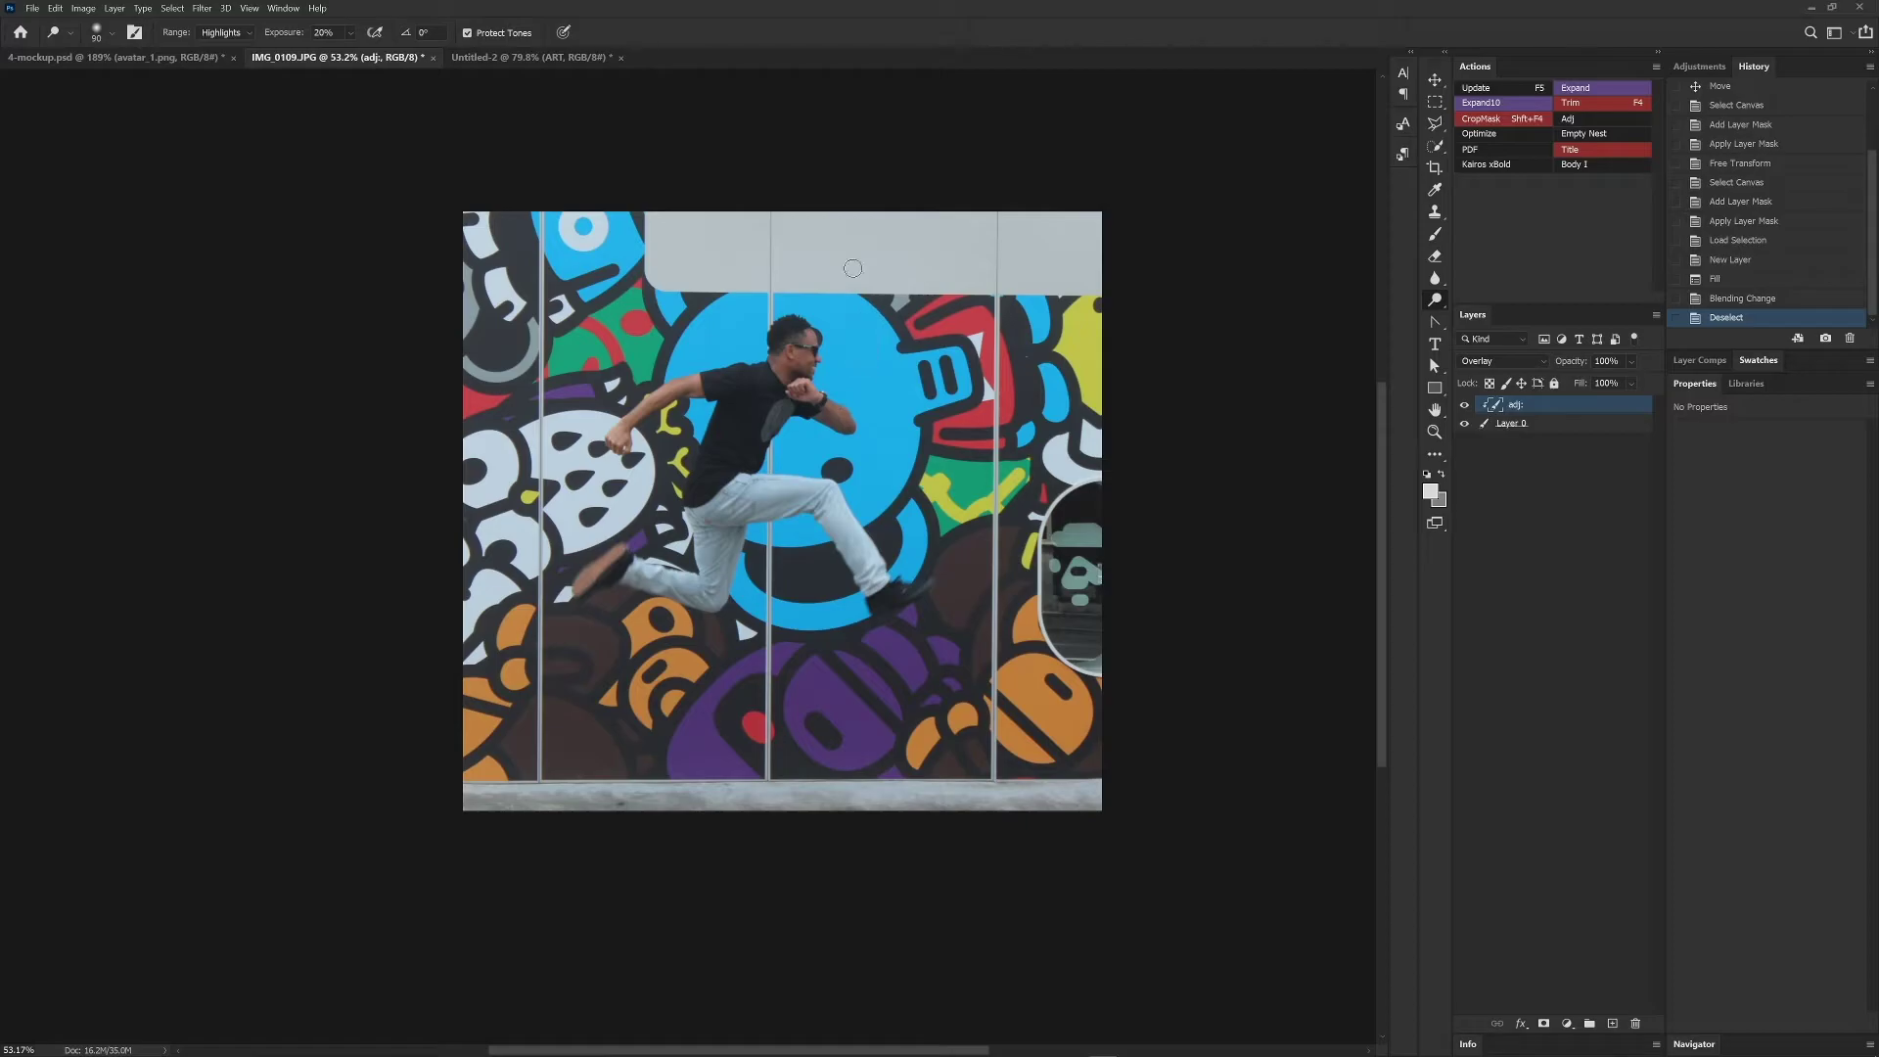
{"action": "left_click_drag", "start_coordinate": [806, 341], "coordinate": [830, 409]}
{"action": "left_click_drag", "start_coordinate": [822, 402], "coordinate": [846, 425]}
{"action": "left_click_drag", "start_coordinate": [832, 403], "coordinate": [851, 426]}
{"action": "left_click_drag", "start_coordinate": [839, 401], "coordinate": [853, 424]}
{"action": "left_click_drag", "start_coordinate": [626, 430], "coordinate": [695, 384]}
{"action": "left_click_drag", "start_coordinate": [852, 423], "coordinate": [840, 409]}
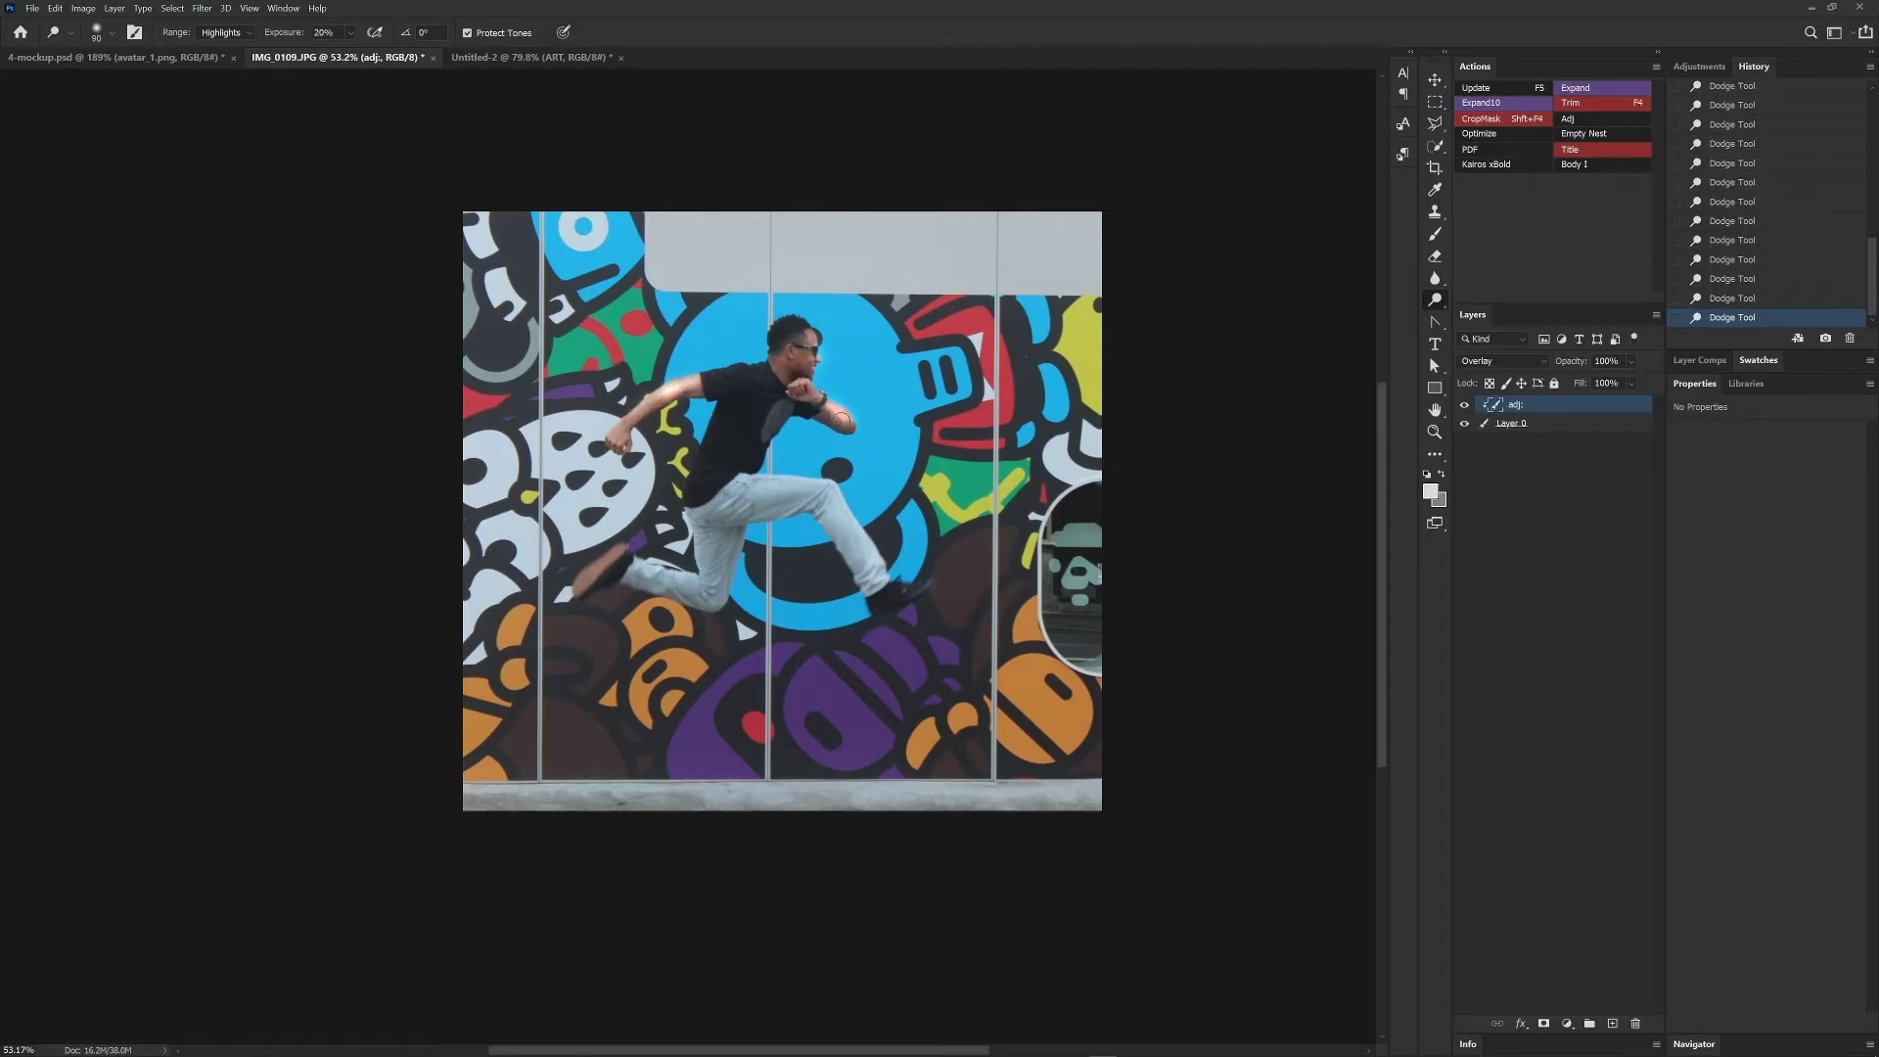
{"action": "mouse_move", "coordinate": [809, 343]}
{"action": "left_mouse_down"}
{"action": "mouse_move", "coordinate": [810, 364]}
{"action": "mouse_move", "coordinate": [804, 349]}
{"action": "left_mouse_up"}
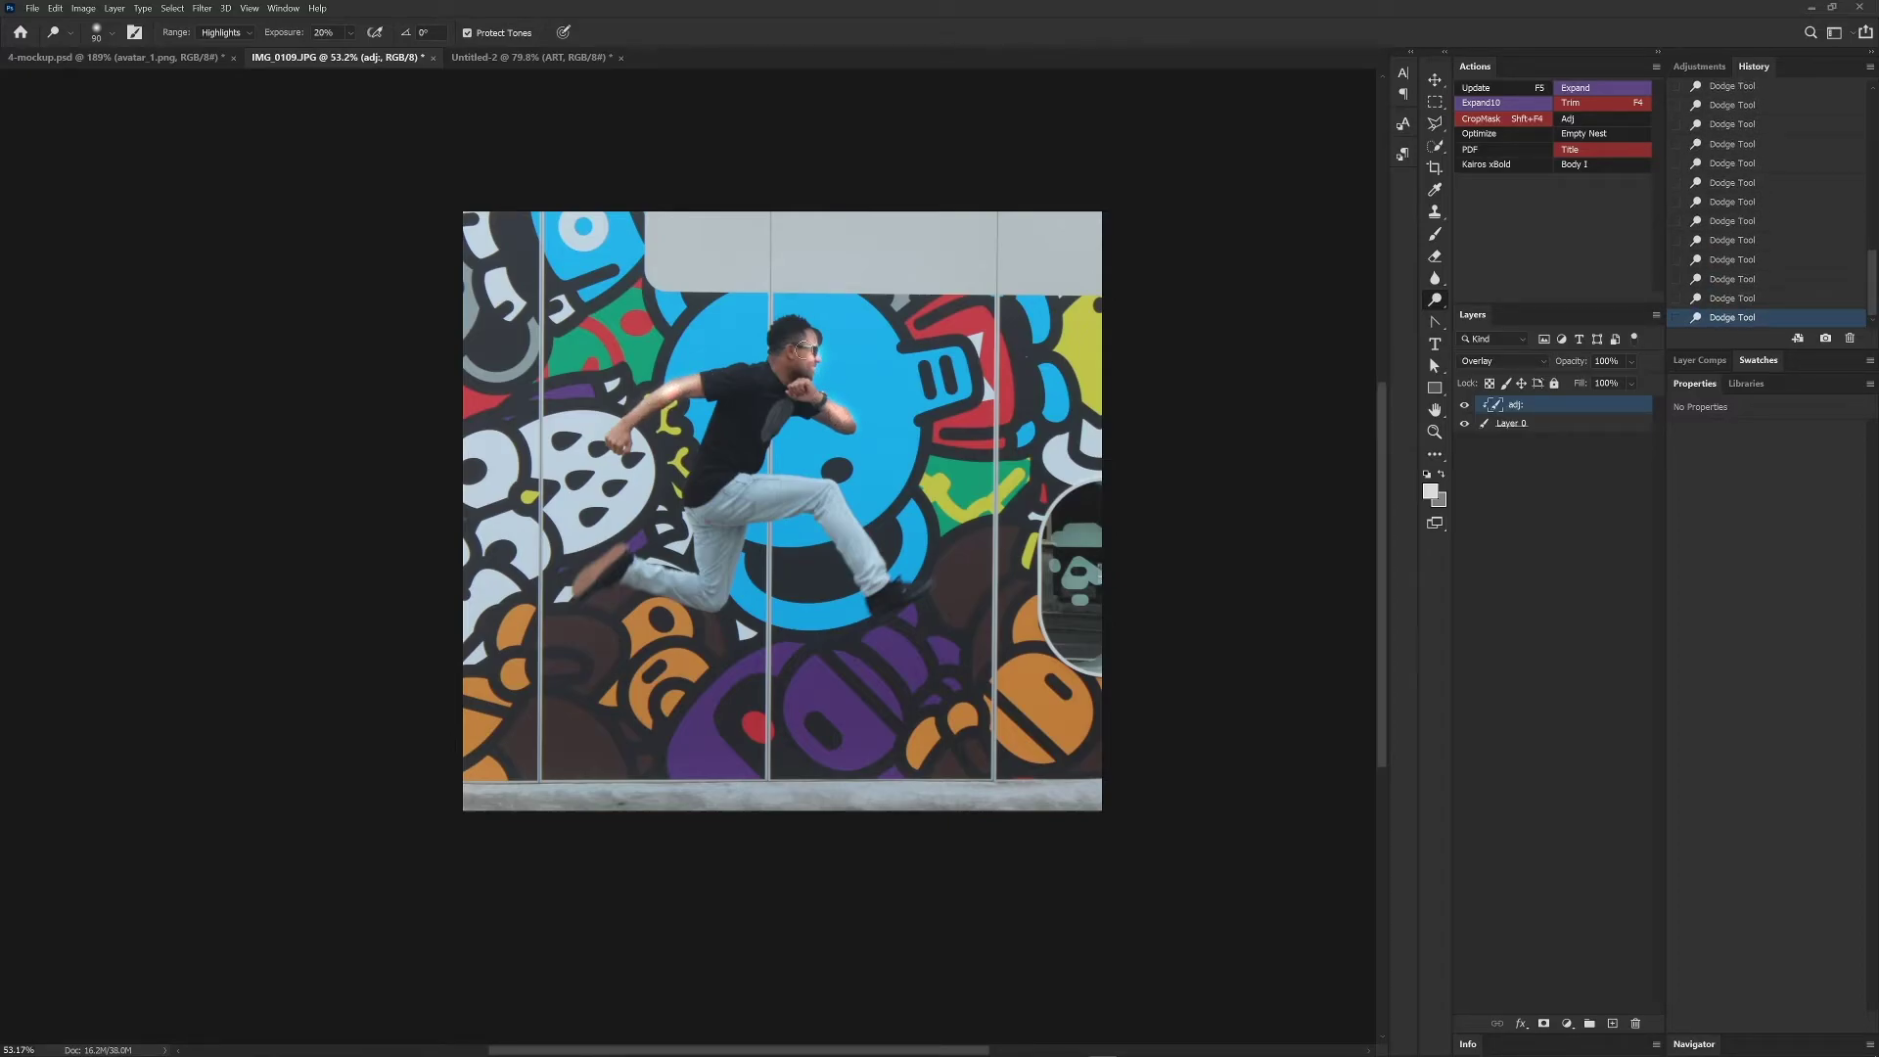
- Add a second adj layer with the Adj action and burn the shirt, shoulder, arm and jeans
{"action": "left_click", "coordinate": [1571, 427]}
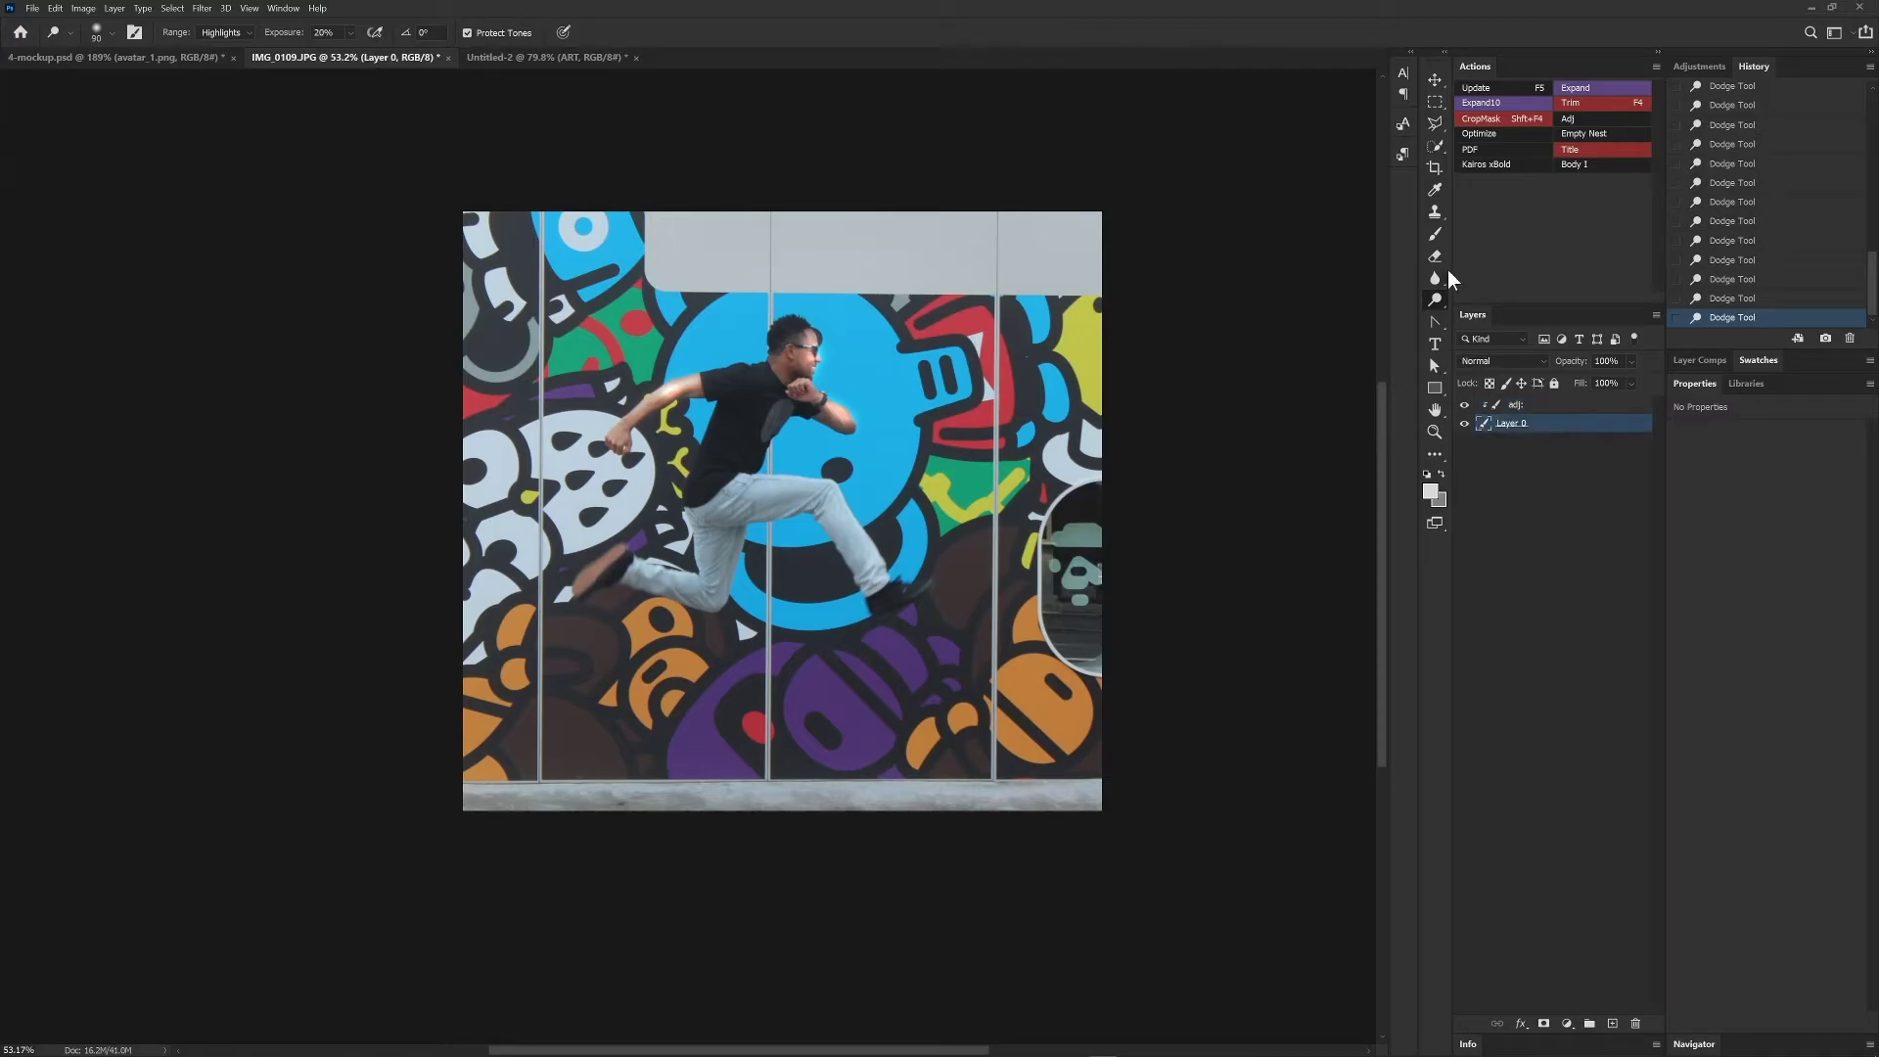
{"action": "left_click", "coordinate": [1593, 115]}
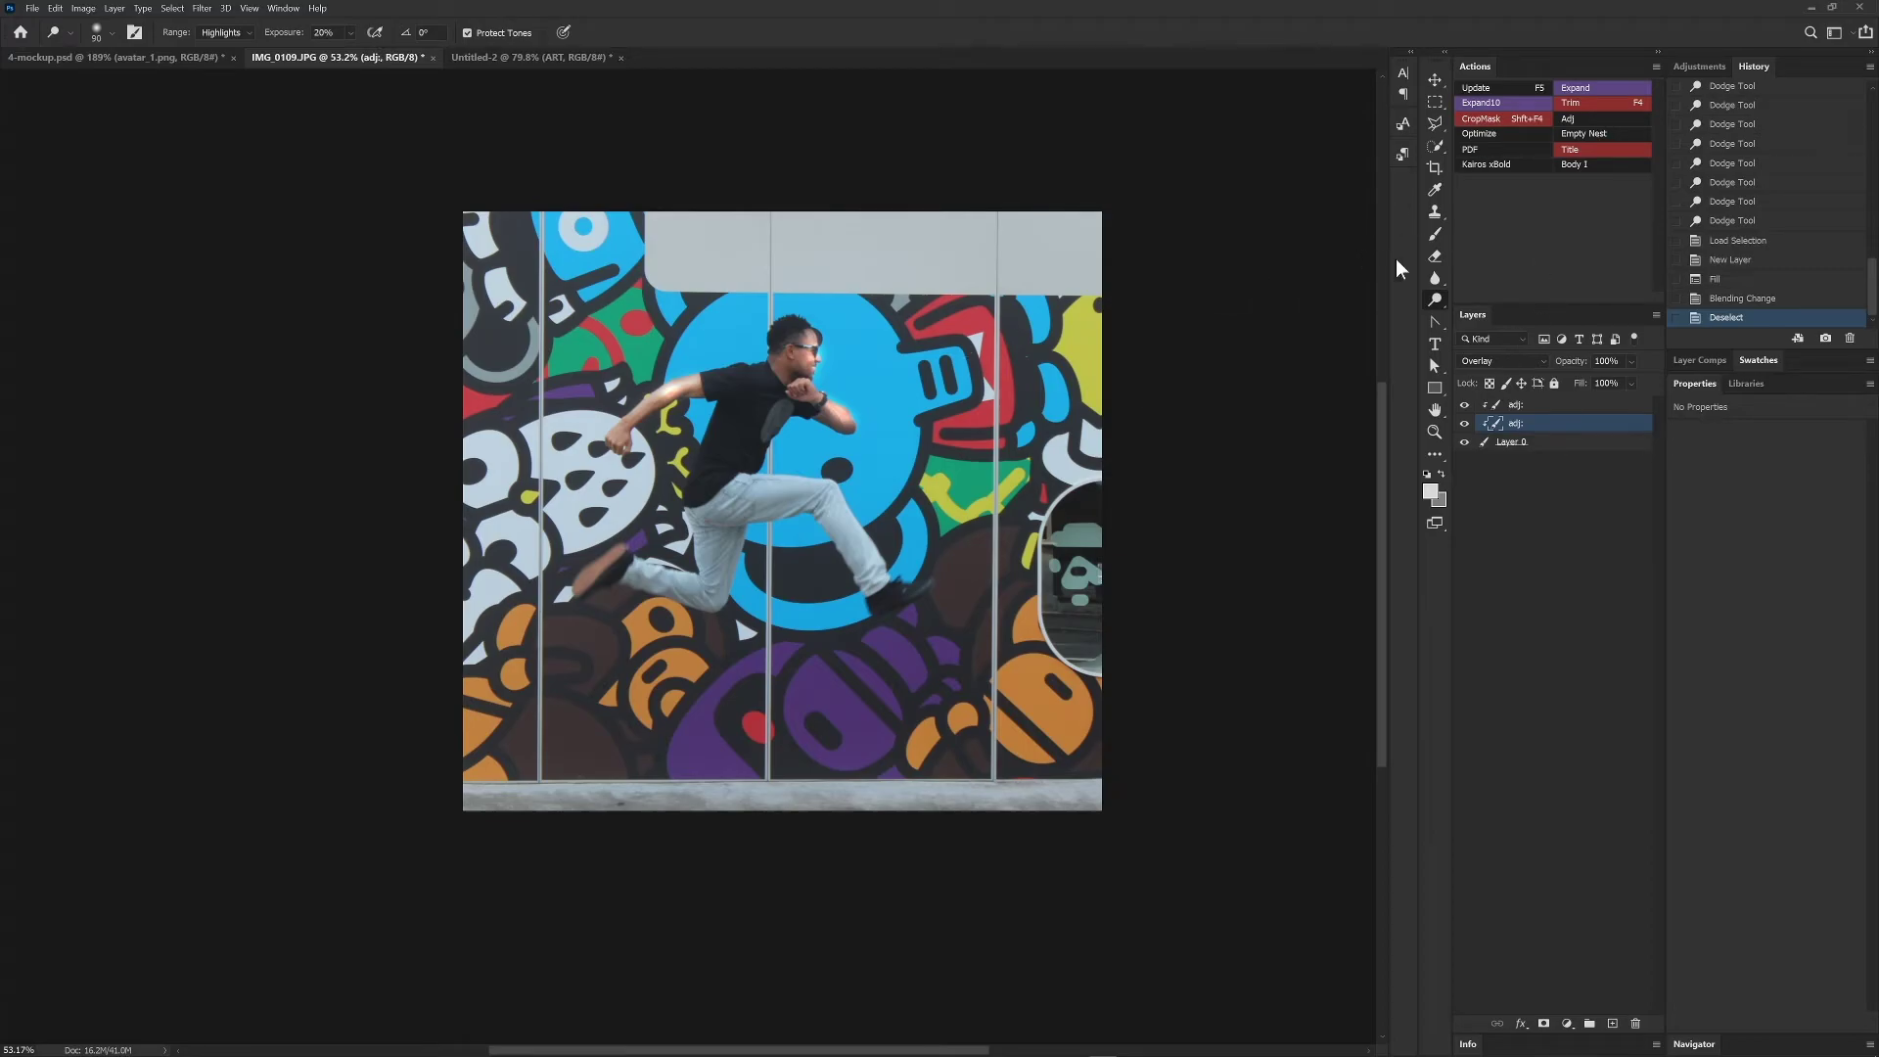
{"action": "left_click", "coordinate": [1435, 302], "text": "alt"}
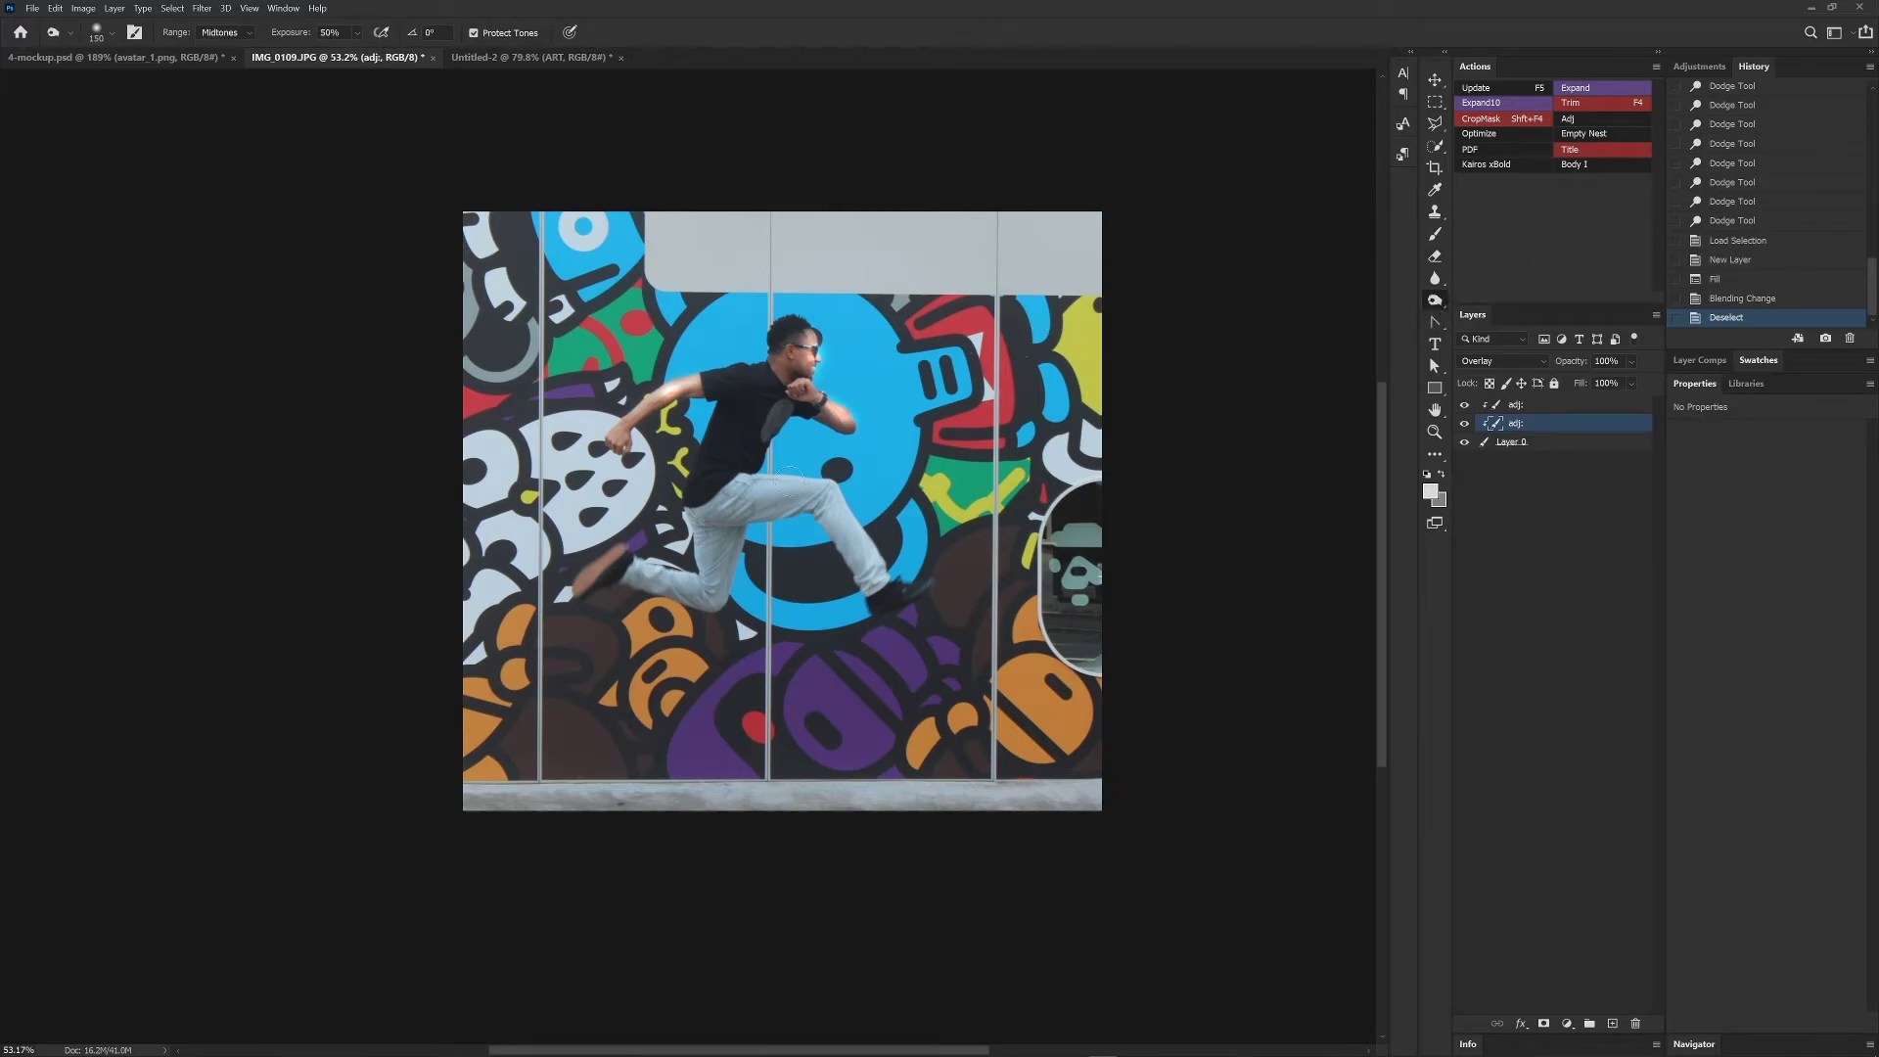
{"action": "mouse_move", "coordinate": [773, 428]}
{"action": "left_mouse_down"}
{"action": "mouse_move", "coordinate": [749, 450]}
{"action": "mouse_move", "coordinate": [783, 401]}
{"action": "mouse_move", "coordinate": [743, 445]}
{"action": "left_mouse_up"}
{"action": "mouse_move", "coordinate": [749, 431]}
{"action": "left_mouse_down"}
{"action": "mouse_move", "coordinate": [814, 418]}
{"action": "mouse_move", "coordinate": [783, 401]}
{"action": "left_mouse_up"}
{"action": "left_click_drag", "start_coordinate": [783, 411], "coordinate": [759, 431]}
{"action": "mouse_move", "coordinate": [763, 421]}
{"action": "left_mouse_down"}
{"action": "mouse_move", "coordinate": [792, 362]}
{"action": "mouse_move", "coordinate": [808, 387]}
{"action": "left_mouse_up"}
{"action": "mouse_move", "coordinate": [797, 377]}
{"action": "left_mouse_down"}
{"action": "mouse_move", "coordinate": [778, 357]}
{"action": "mouse_move", "coordinate": [715, 387]}
{"action": "left_mouse_up"}
{"action": "mouse_move", "coordinate": [719, 391]}
{"action": "left_mouse_down"}
{"action": "mouse_move", "coordinate": [660, 406]}
{"action": "mouse_move", "coordinate": [734, 391]}
{"action": "left_mouse_up"}
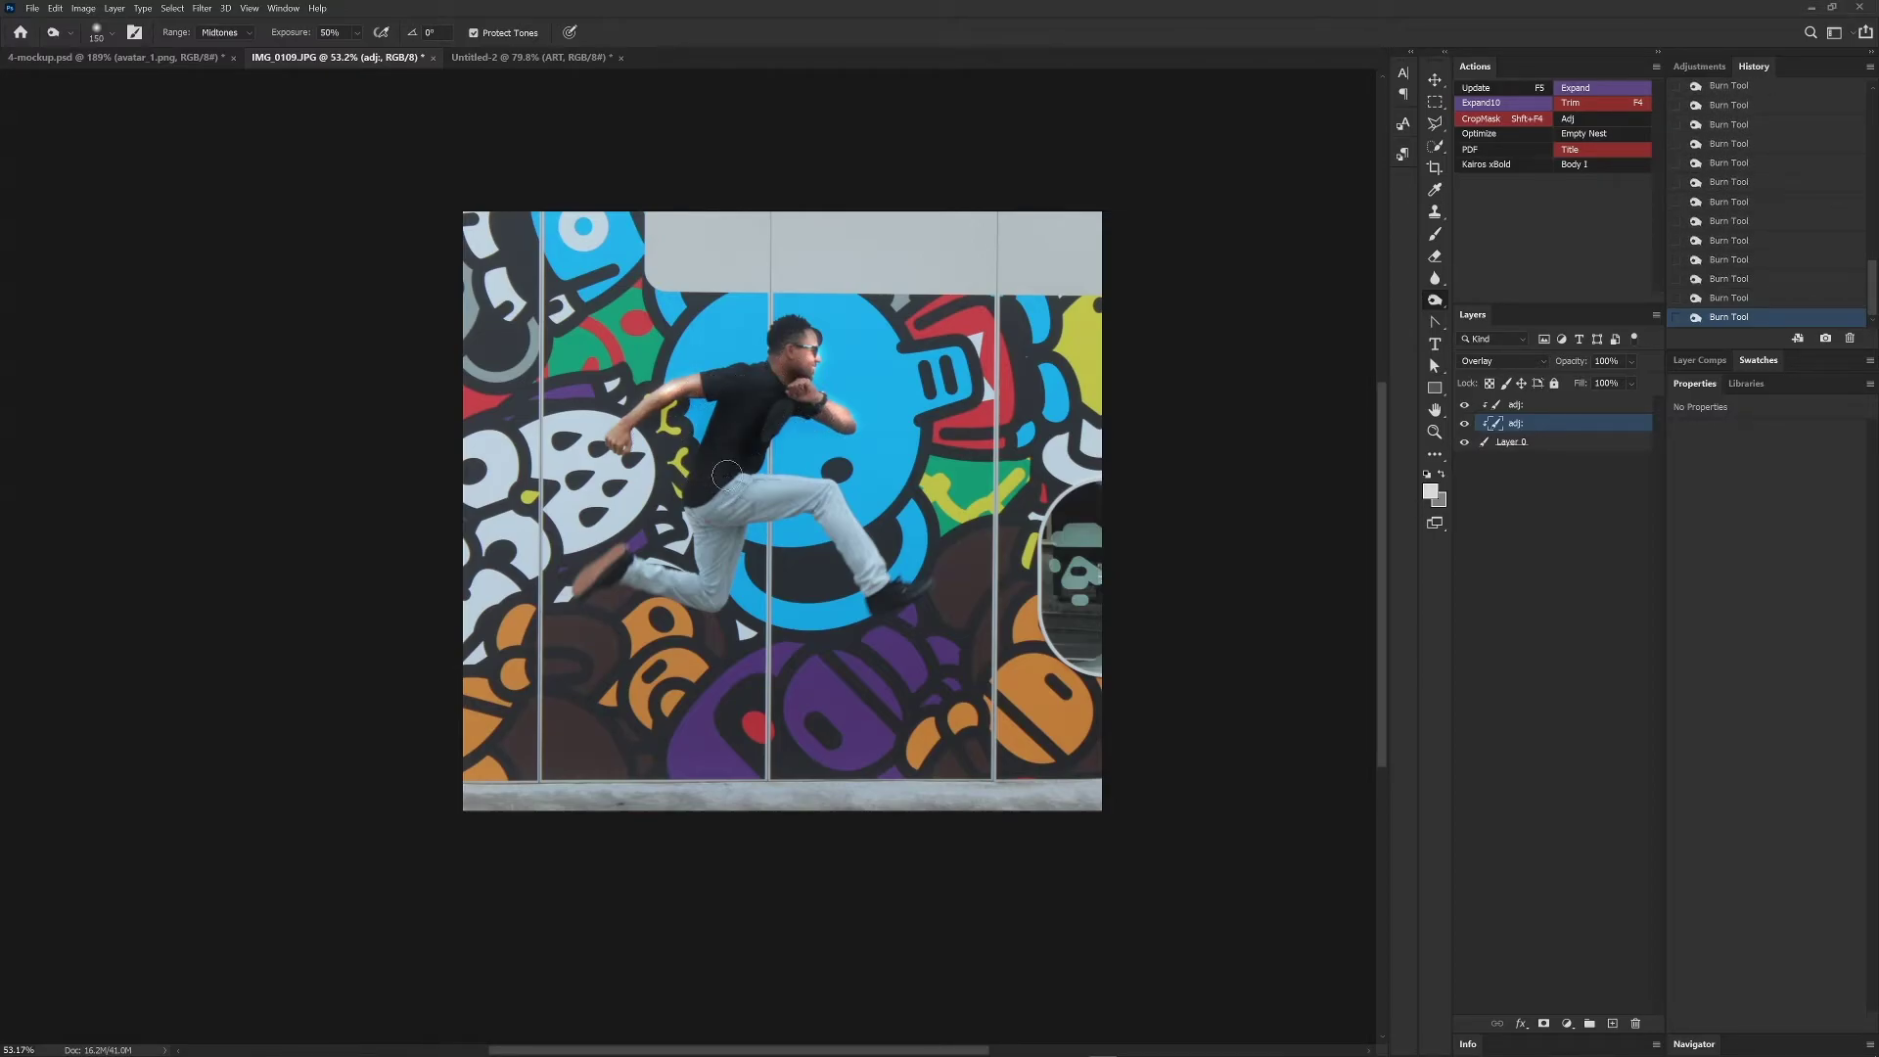
{"action": "mouse_move", "coordinate": [812, 504]}
{"action": "left_mouse_down"}
{"action": "mouse_move", "coordinate": [710, 524]}
{"action": "mouse_move", "coordinate": [773, 514]}
{"action": "mouse_move", "coordinate": [670, 596]}
{"action": "mouse_move", "coordinate": [739, 586]}
{"action": "left_mouse_up"}
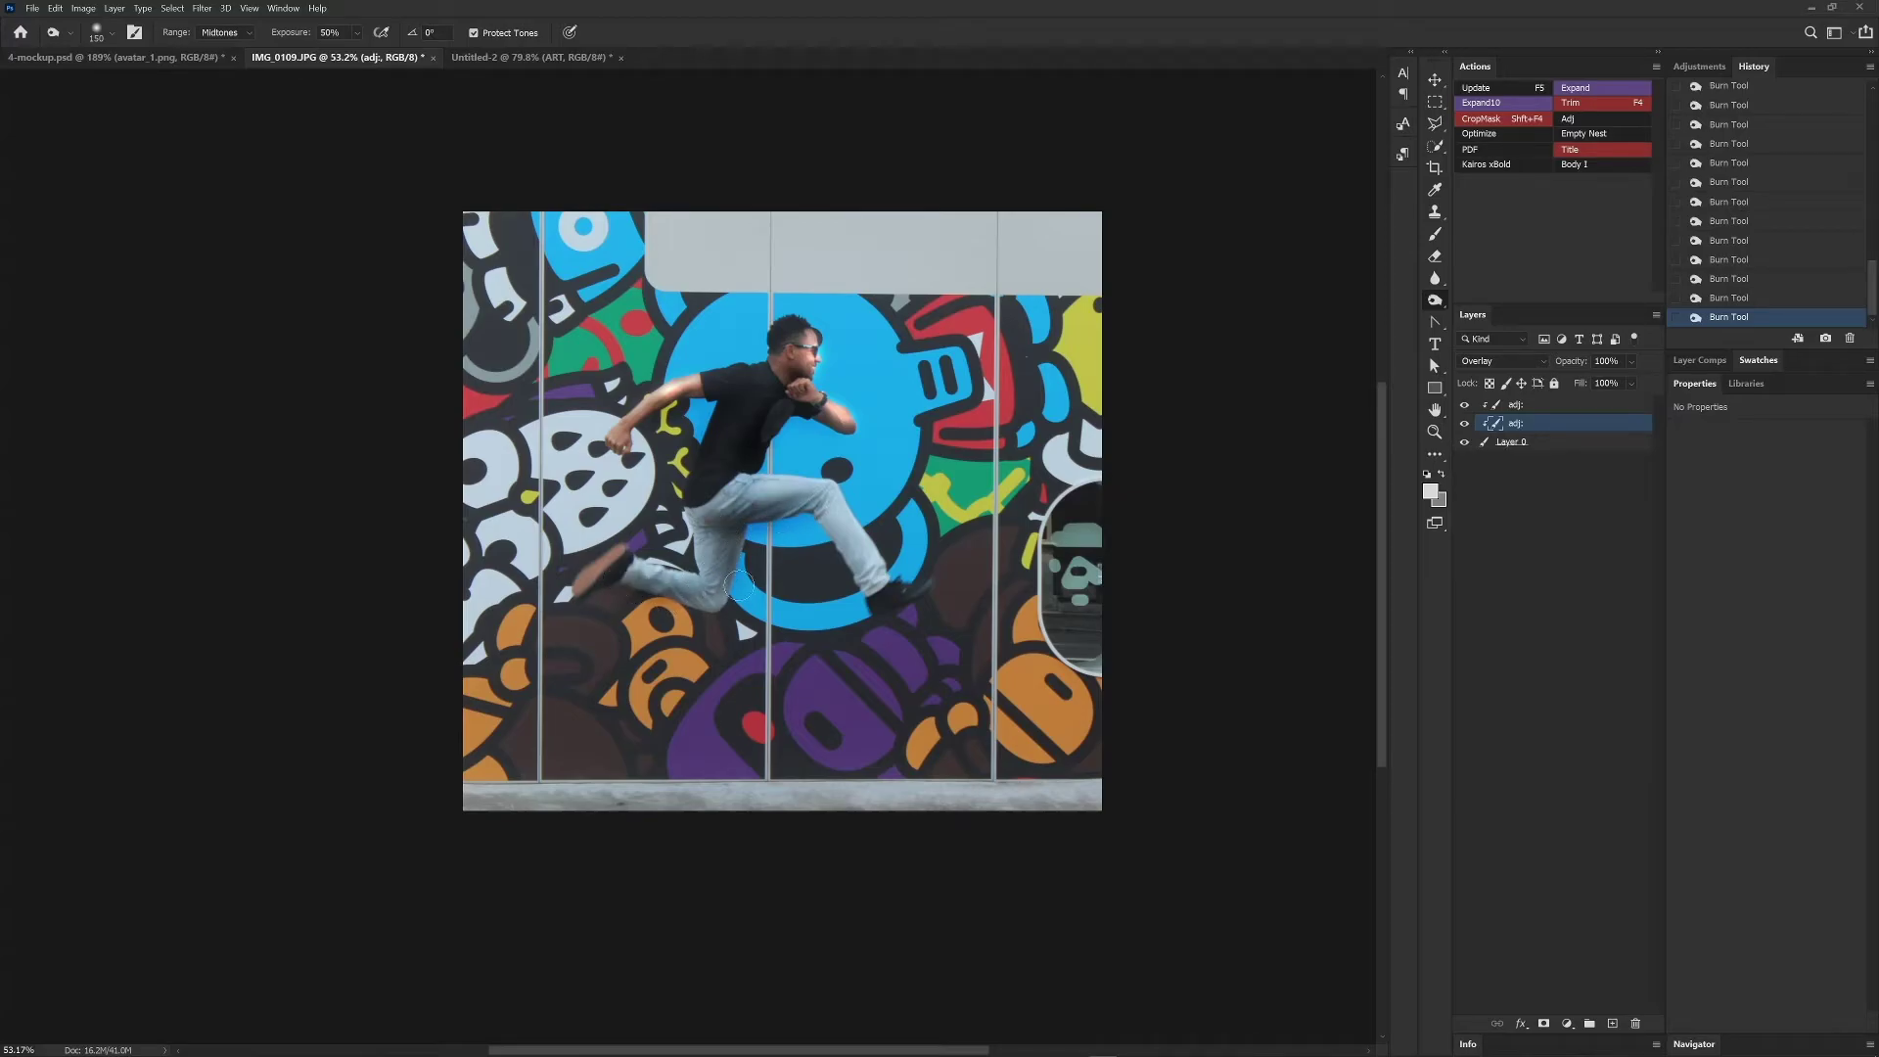
{"action": "mouse_move", "coordinate": [845, 543]}
{"action": "left_mouse_down"}
{"action": "mouse_move", "coordinate": [825, 526]}
{"action": "mouse_move", "coordinate": [878, 595]}
{"action": "left_mouse_up"}
- On the top adj layer, dodge the jeans on the thigh
{"action": "left_click", "coordinate": [1535, 405]}
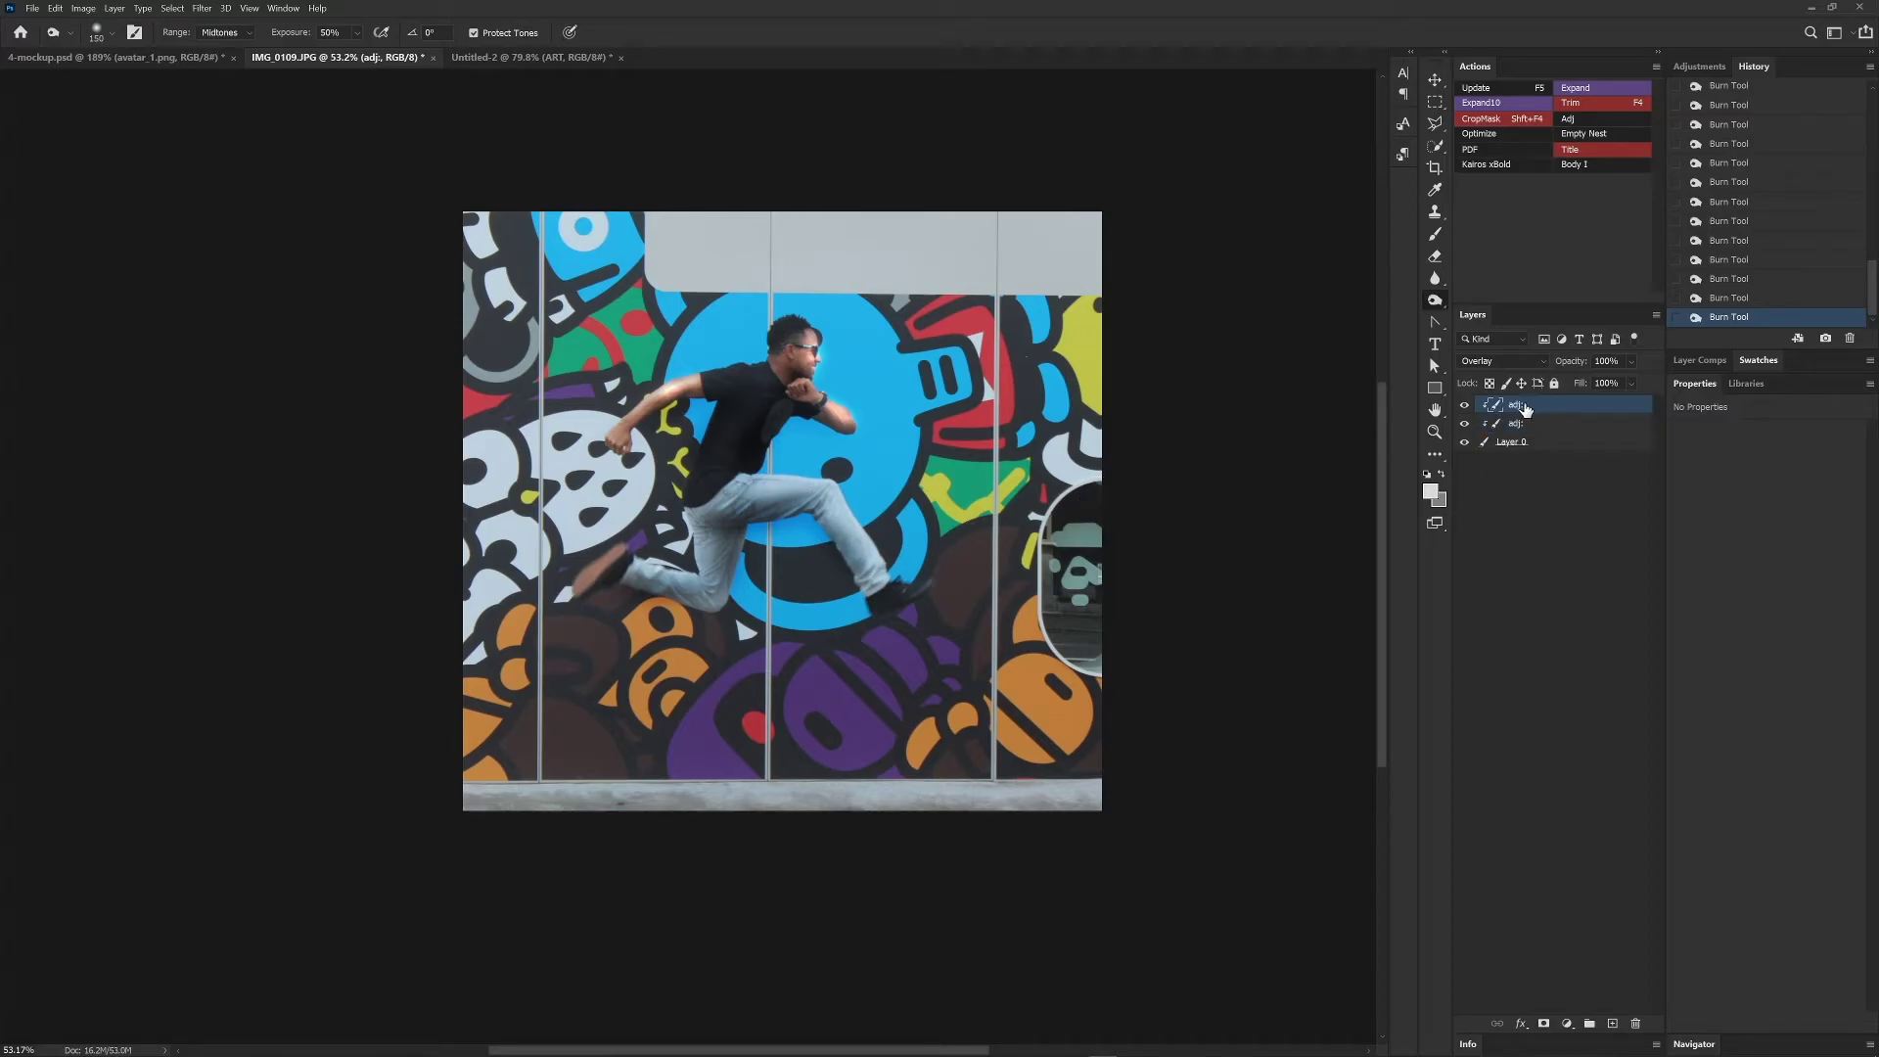
{"action": "key", "text": "shift+o"}
{"action": "key", "text": "shift+o"}
{"action": "mouse_move", "coordinate": [829, 496]}
{"action": "left_mouse_down"}
{"action": "mouse_move", "coordinate": [861, 538]}
{"action": "mouse_move", "coordinate": [699, 494]}
{"action": "left_mouse_up"}
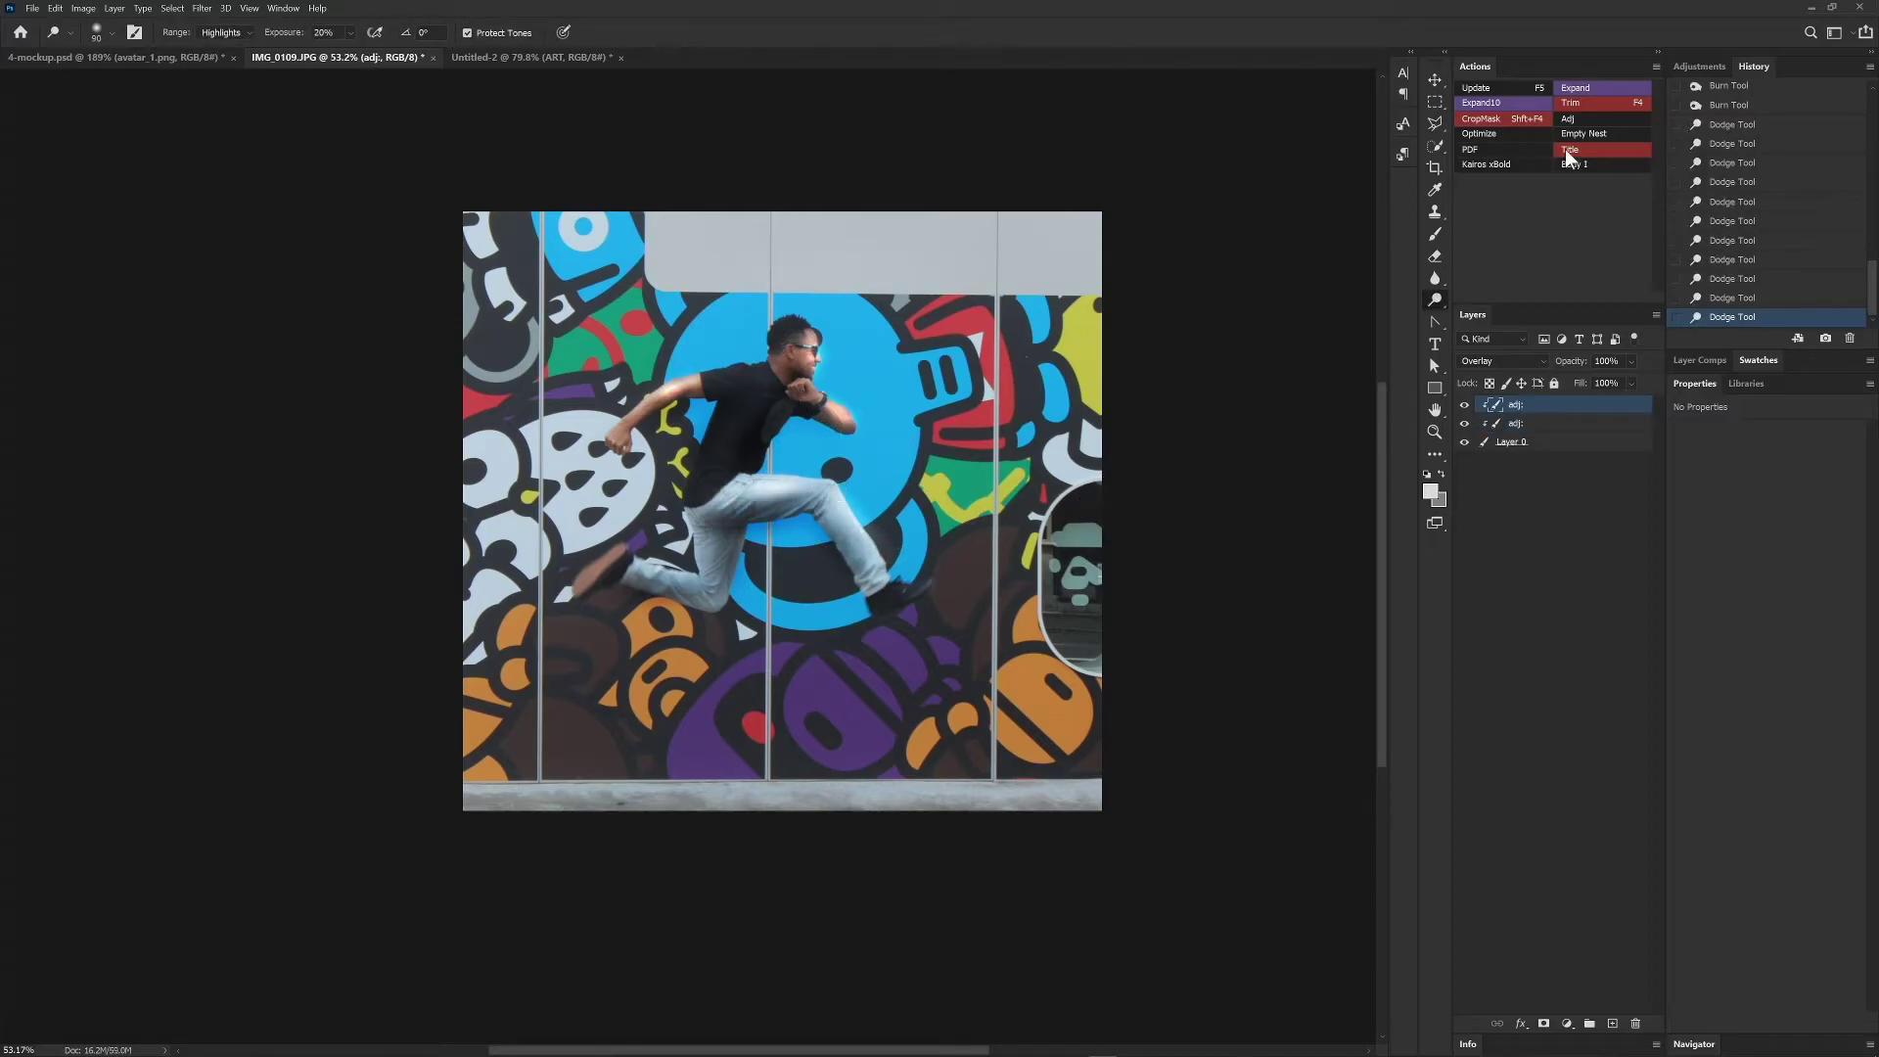
- Run Optimize on the photo and on 4-mockup.psd, then Empty Nest to delete hidden layers
{"action": "left_click", "coordinate": [1501, 137]}
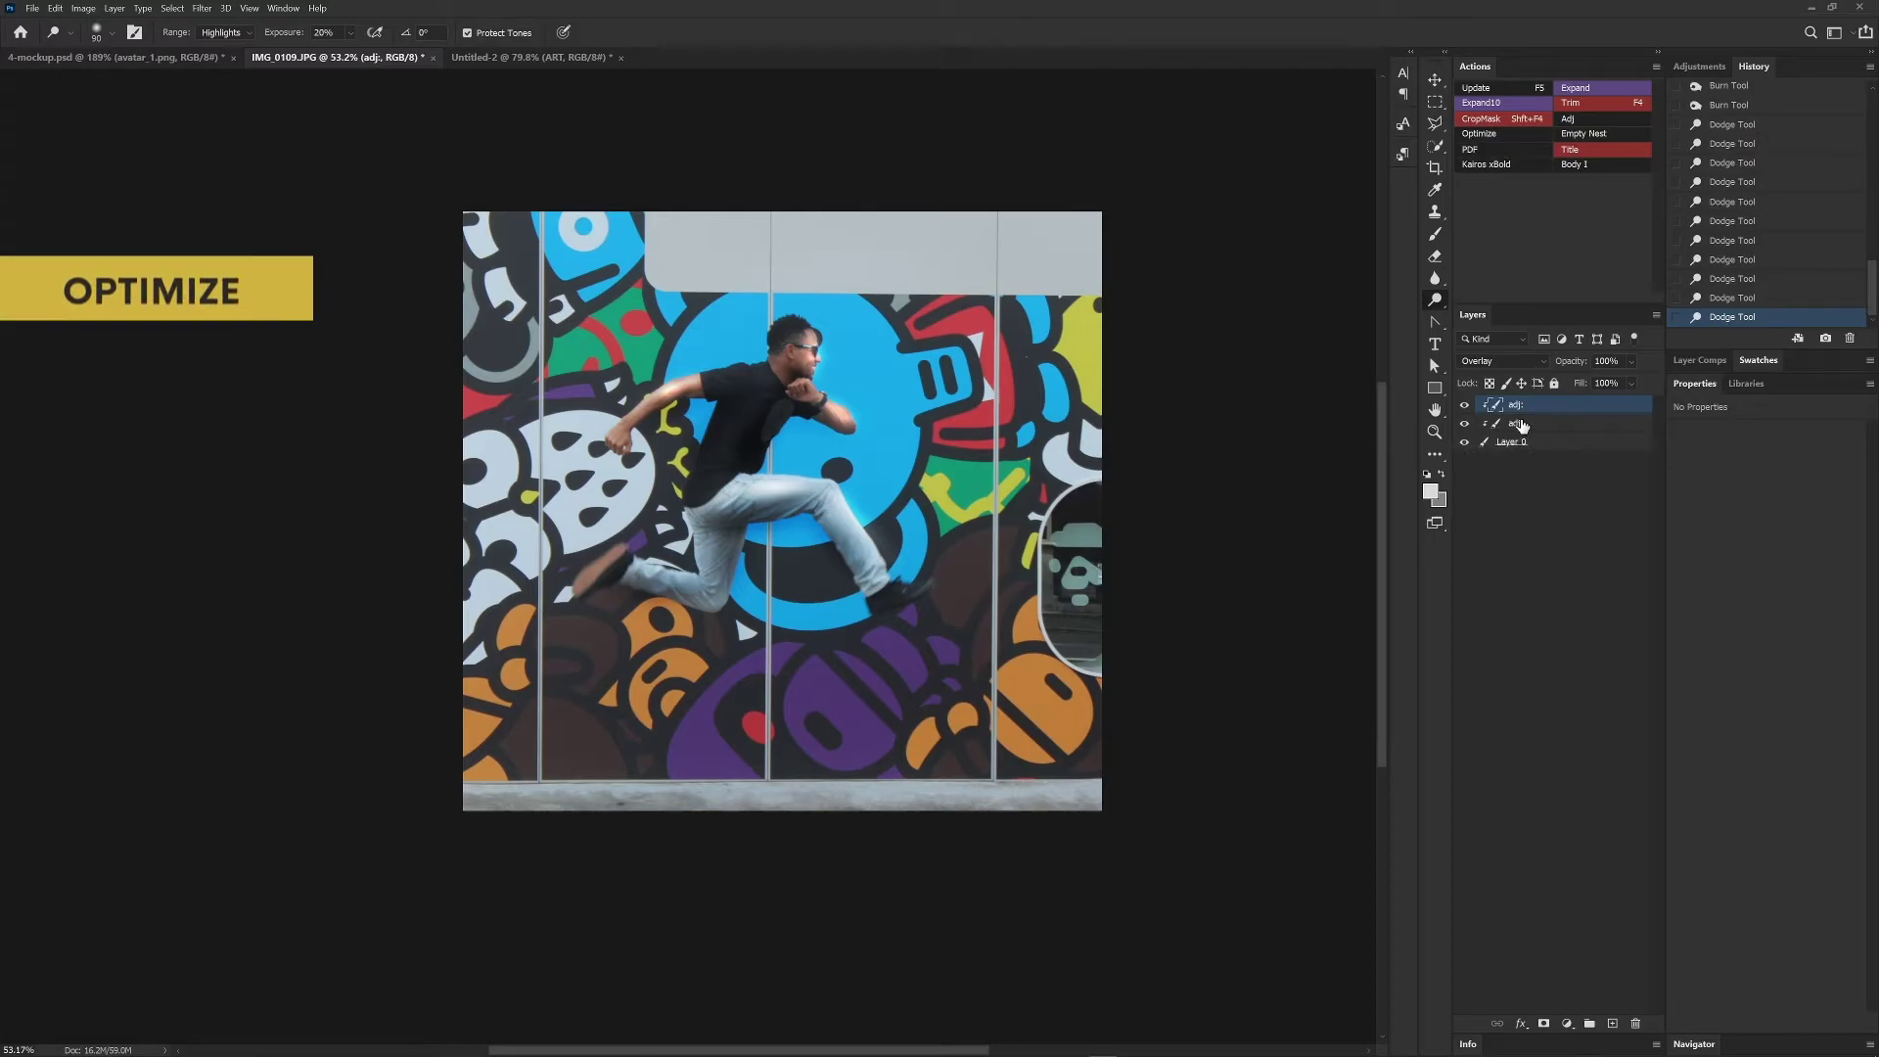
{"action": "left_click", "coordinate": [1471, 456]}
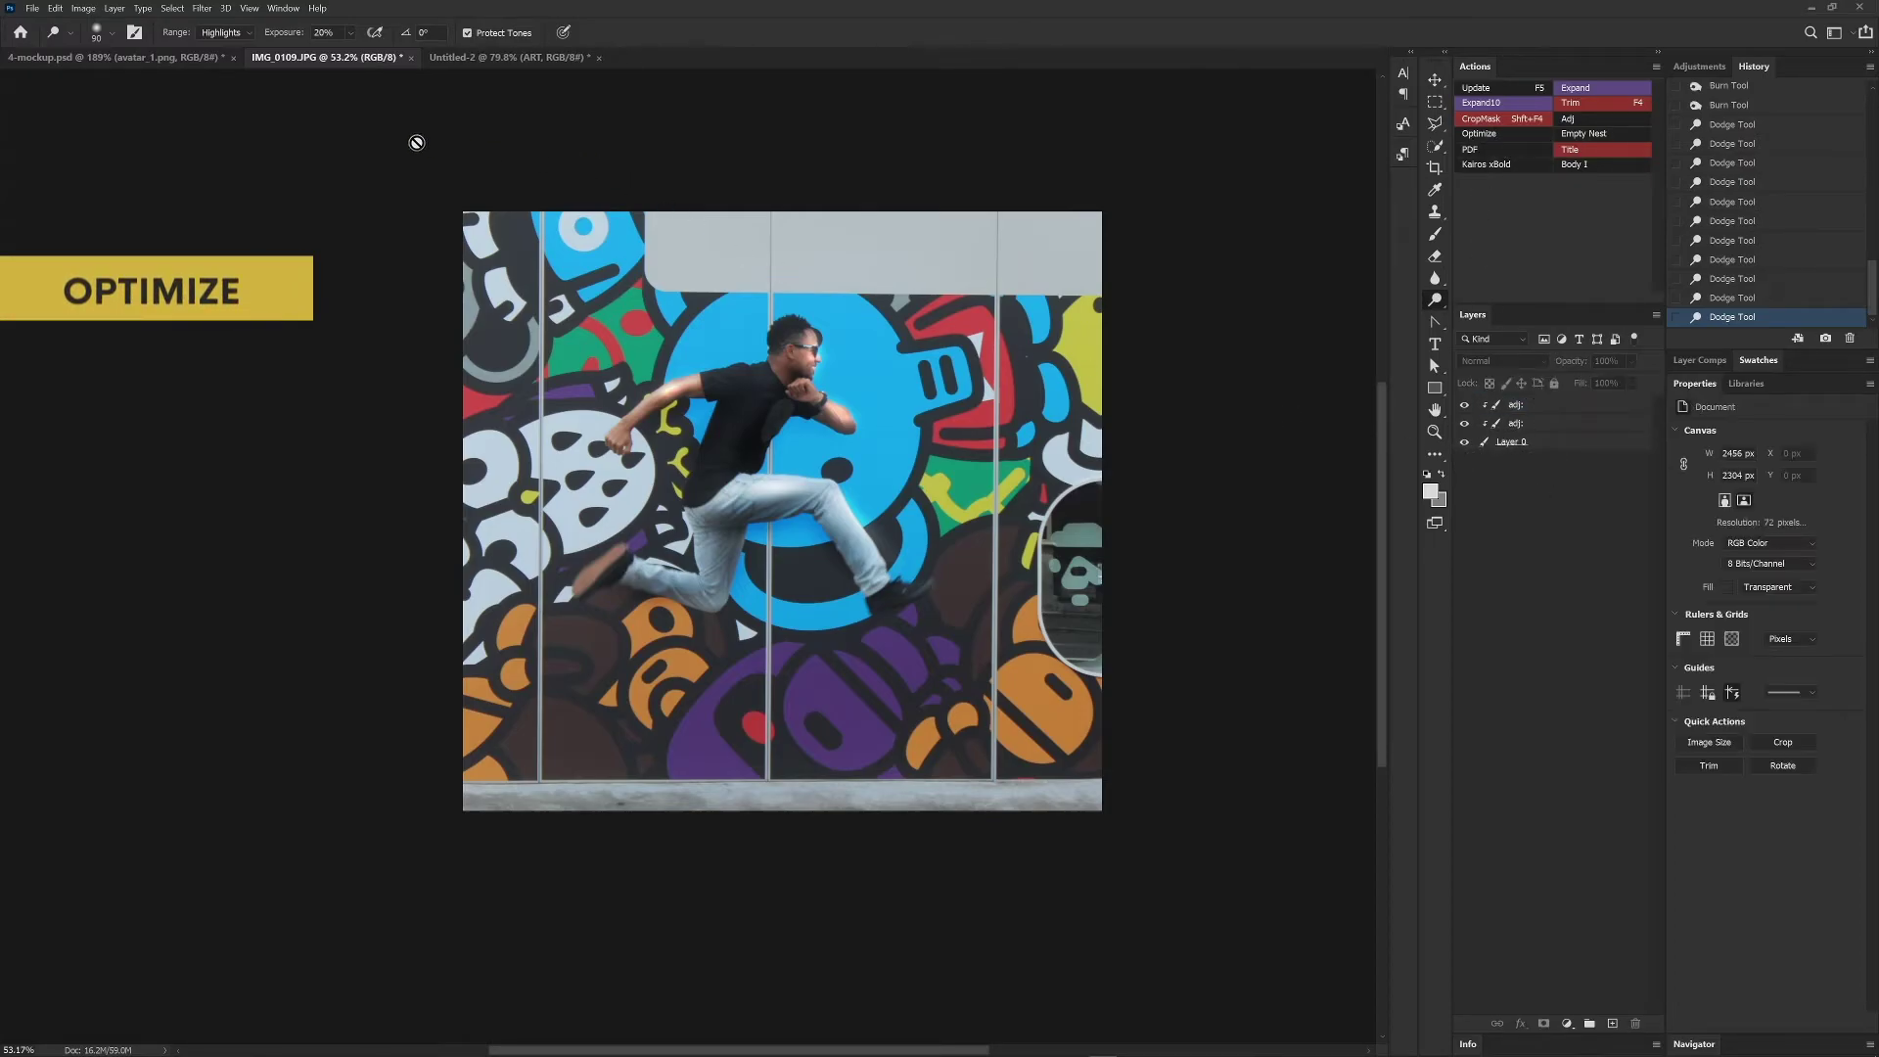
{"action": "left_click", "coordinate": [161, 61]}
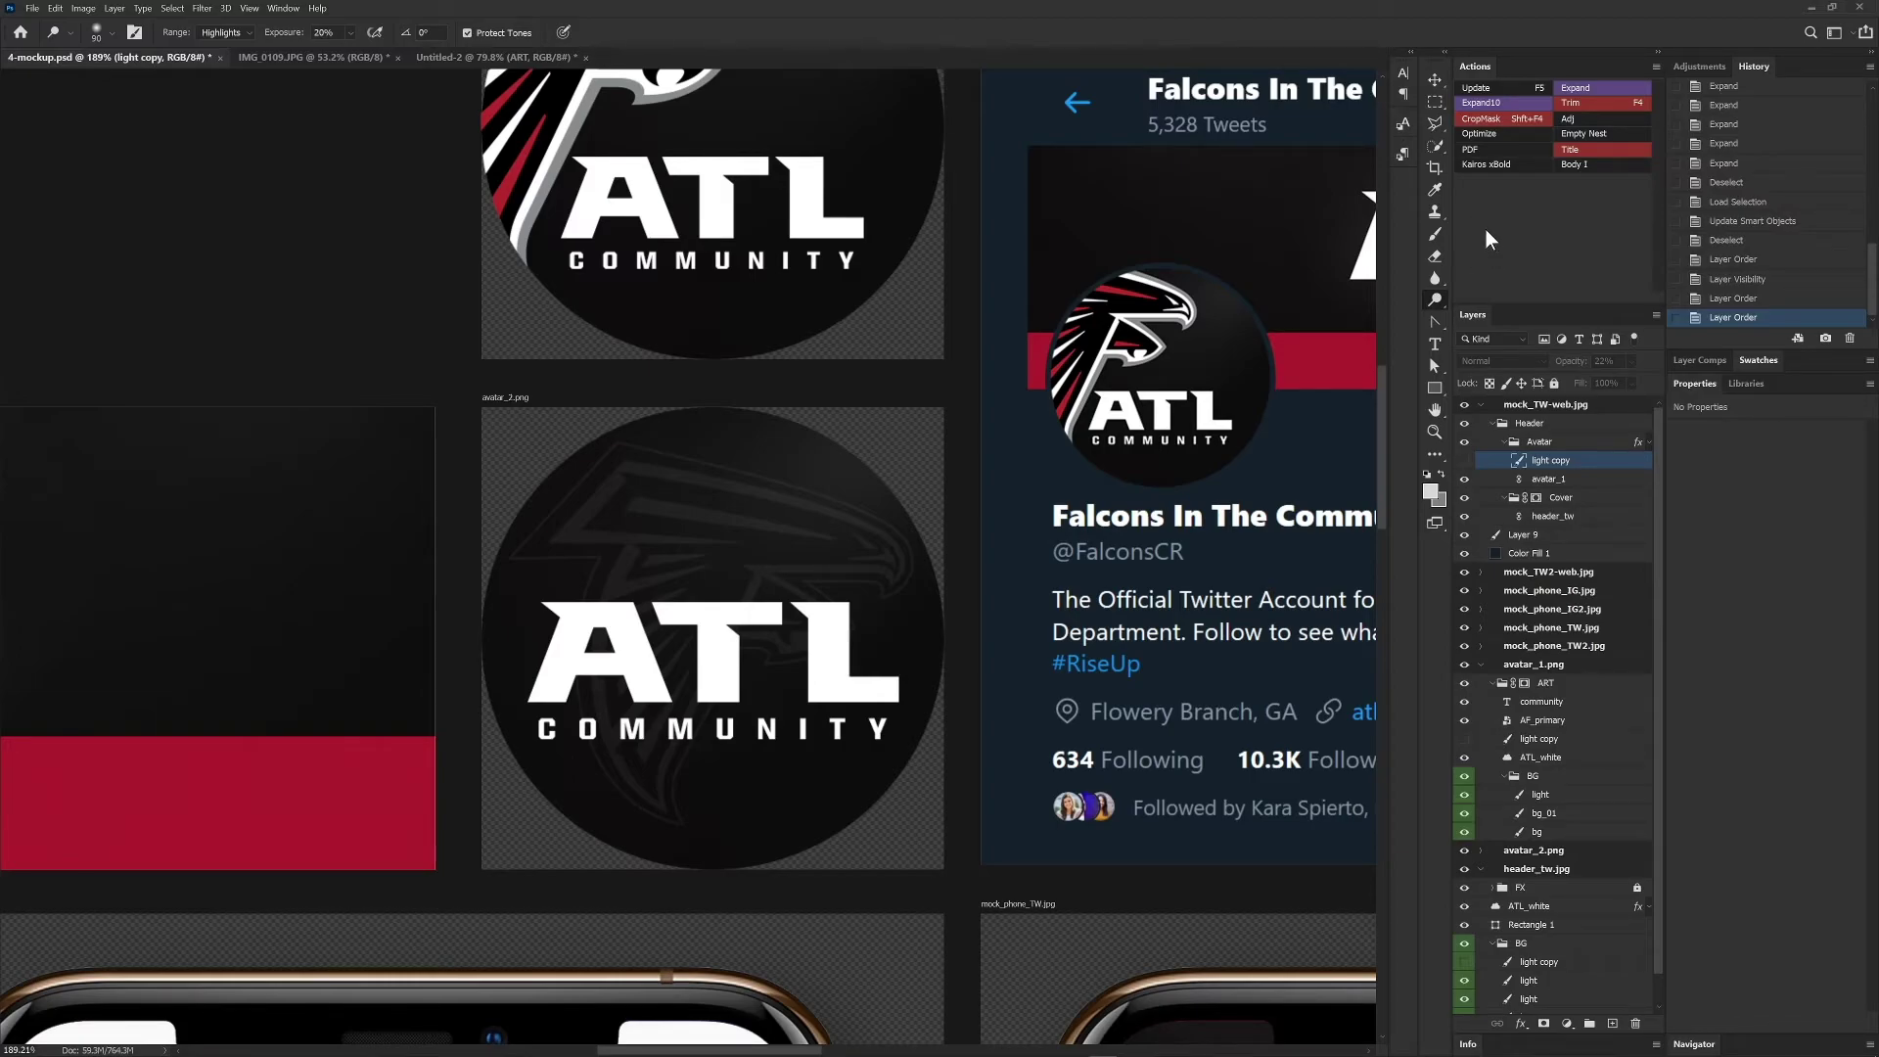
{"action": "left_click", "coordinate": [1482, 133]}
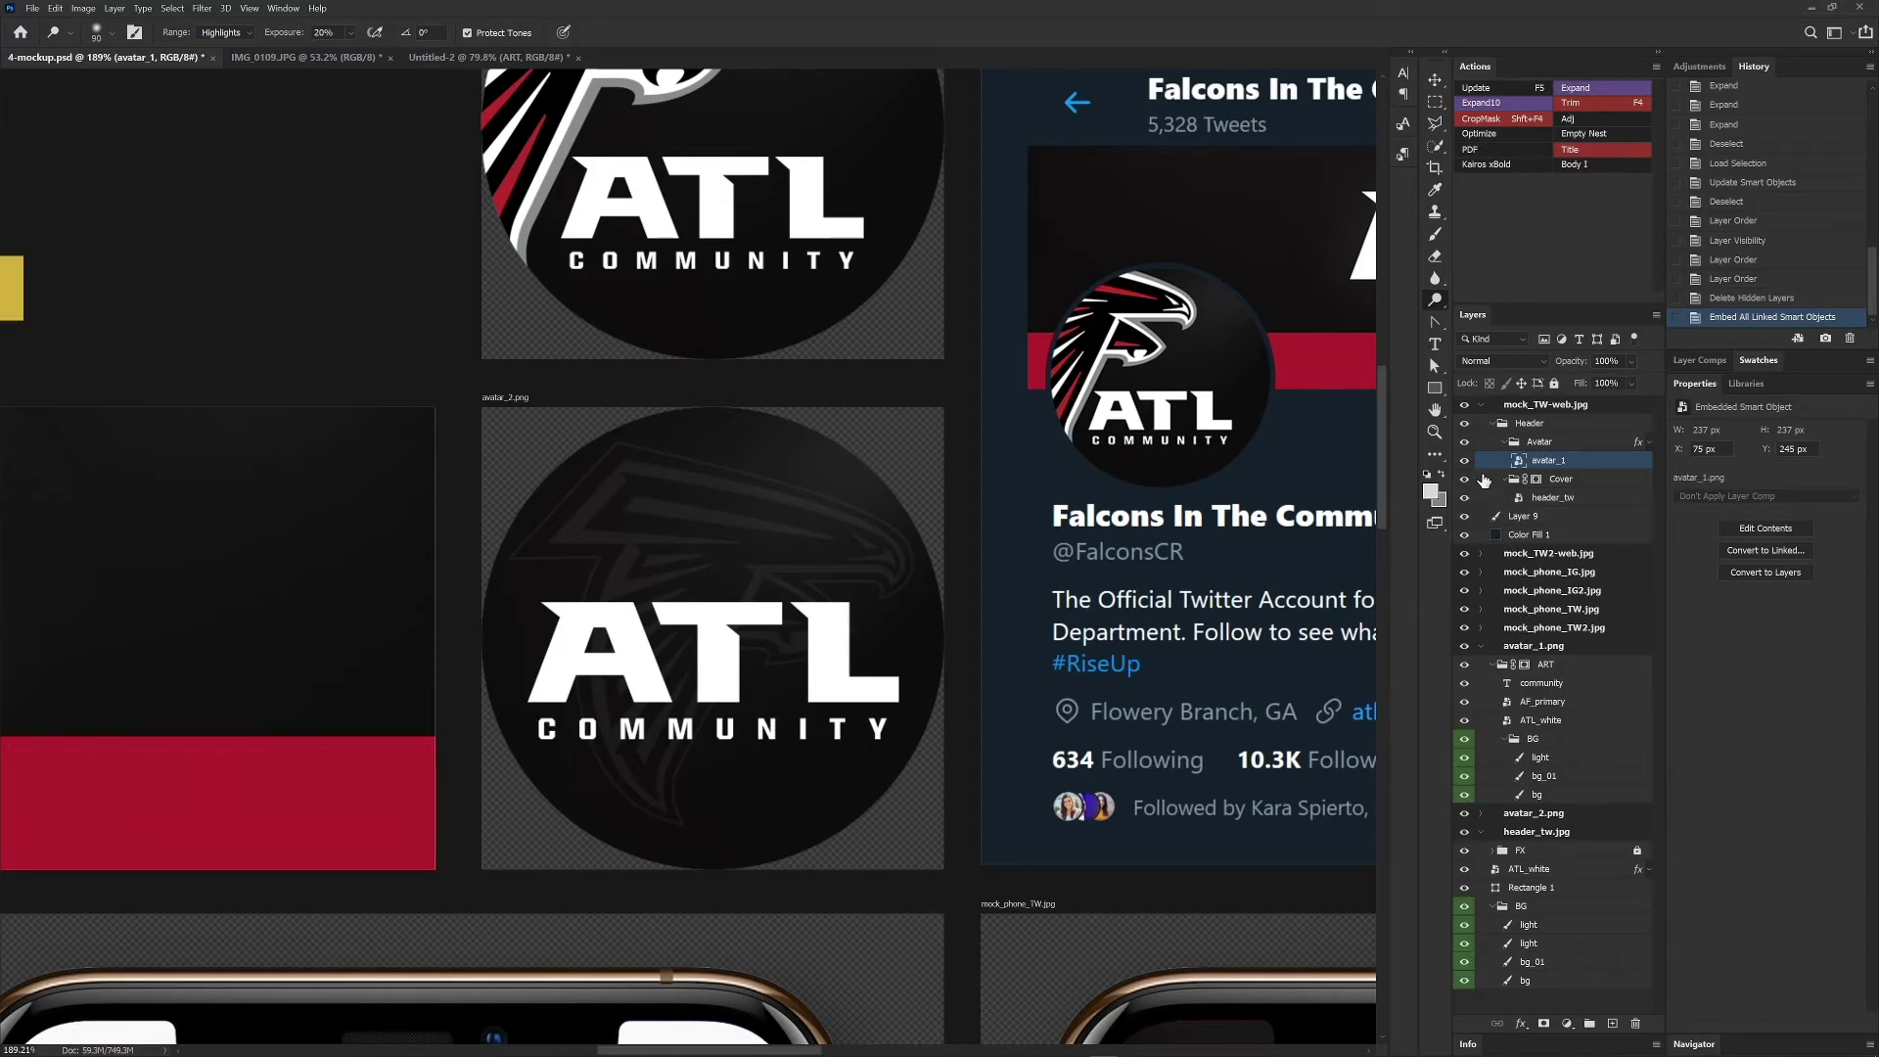
{"action": "left_click", "coordinate": [1587, 135]}
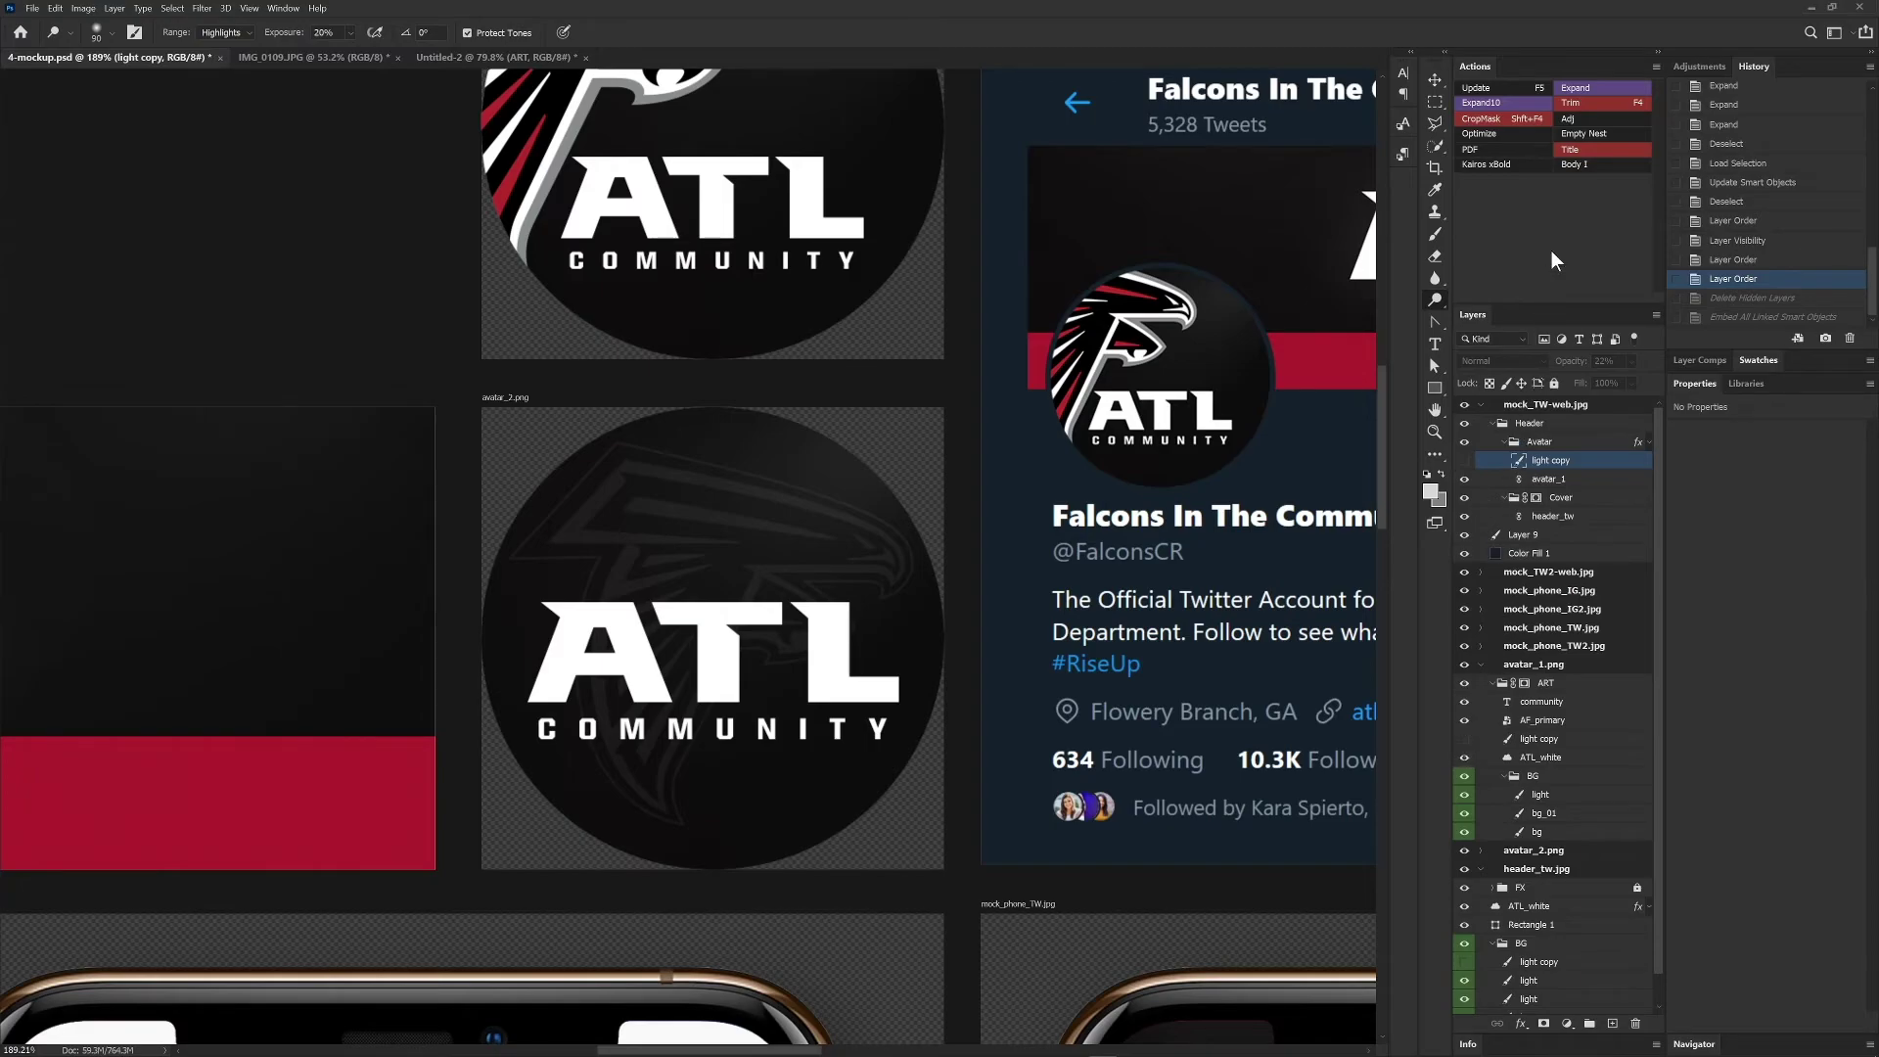
{"action": "left_click", "coordinate": [1586, 132]}
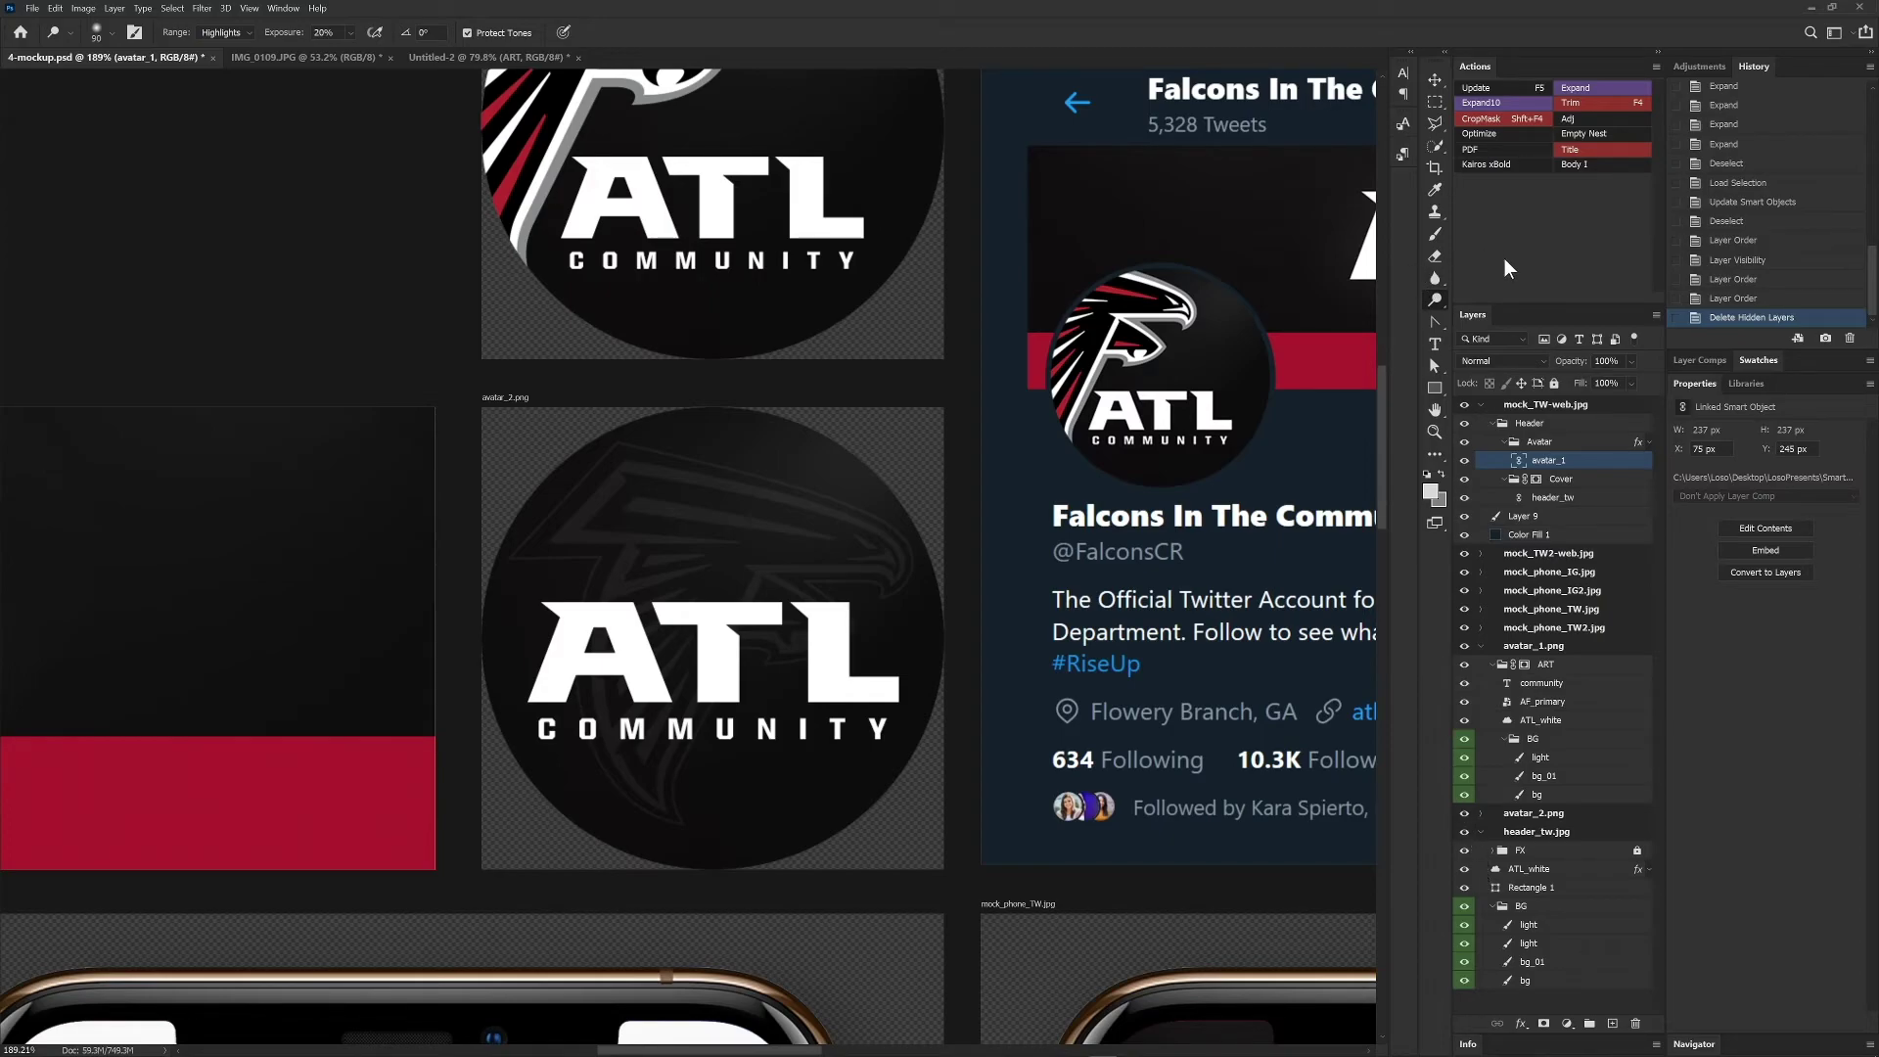
- Switch to the Untitled-2 document and zoom in on the falcon logo
{"action": "left_click", "coordinate": [499, 57]}
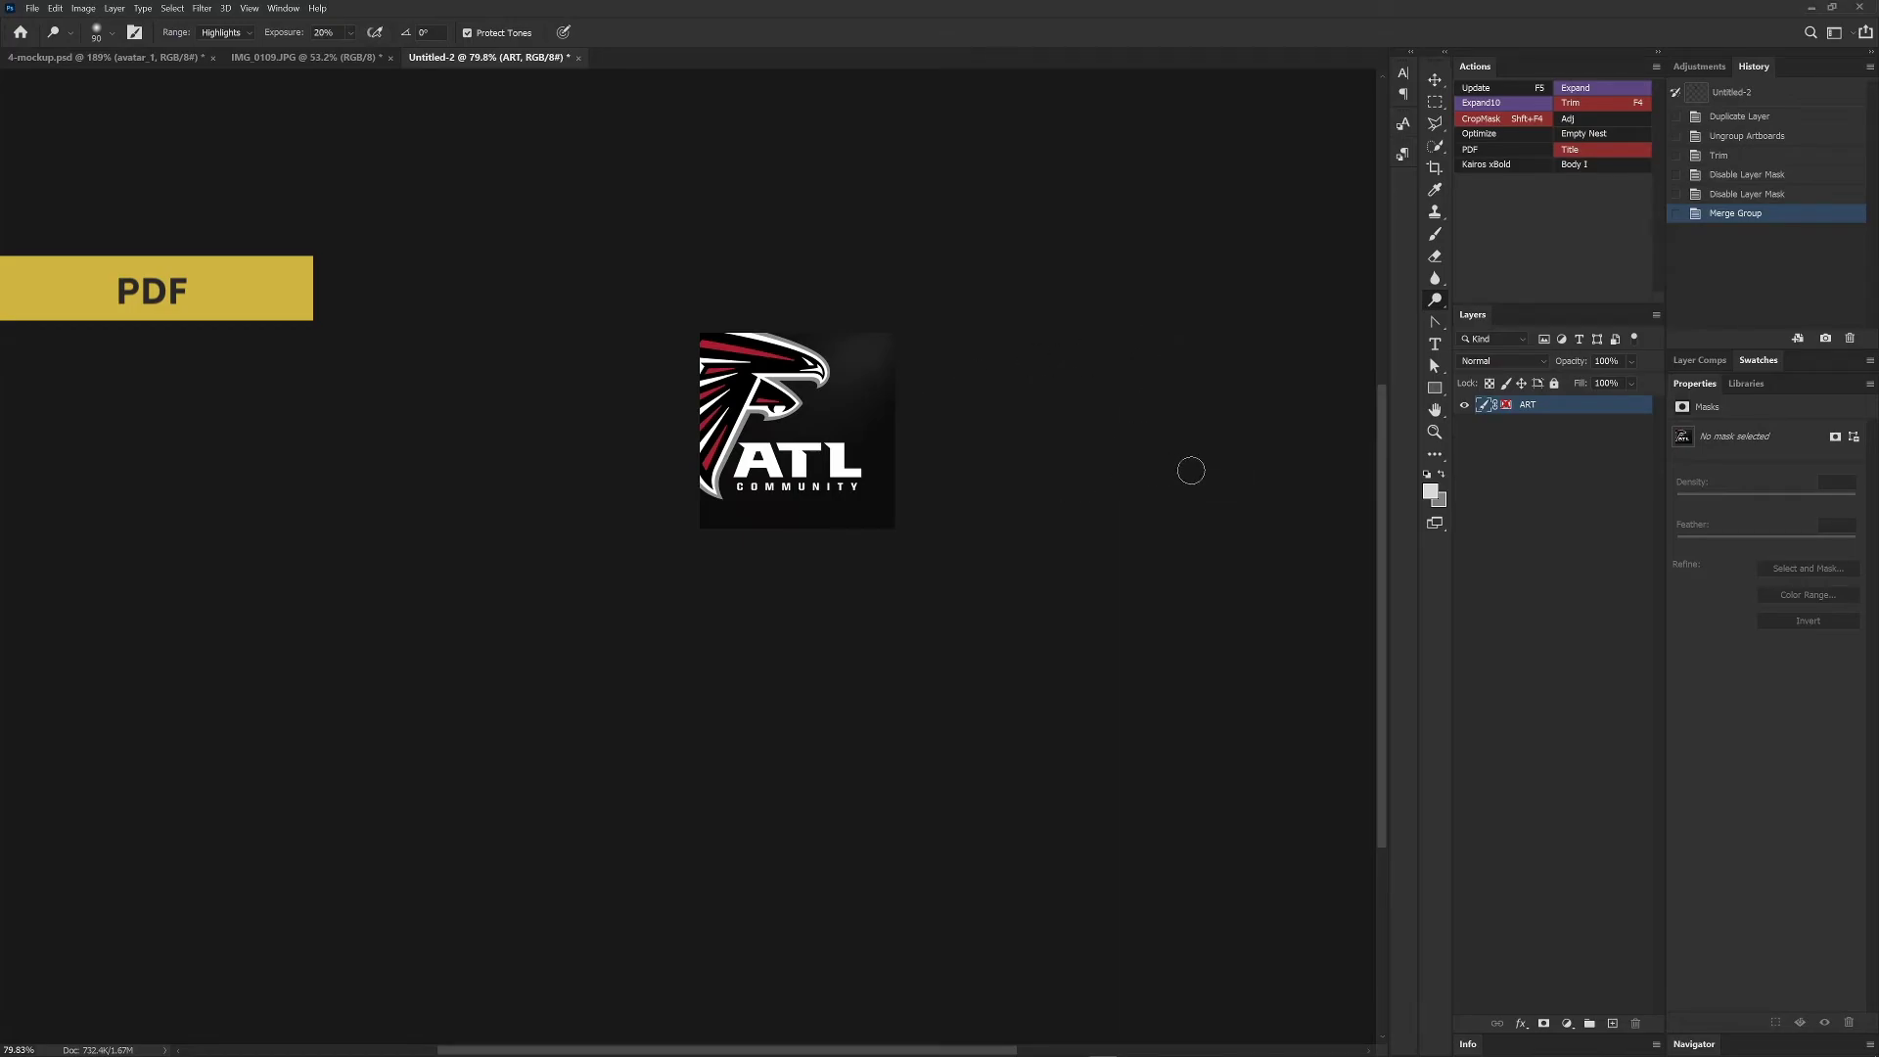
{"action": "key", "text": "ctrl+n"}
{"action": "left_click", "coordinate": [1472, 507]}
{"action": "scroll", "coordinate": [822, 366], "scroll_direction": "up", "scroll_amount": 5}
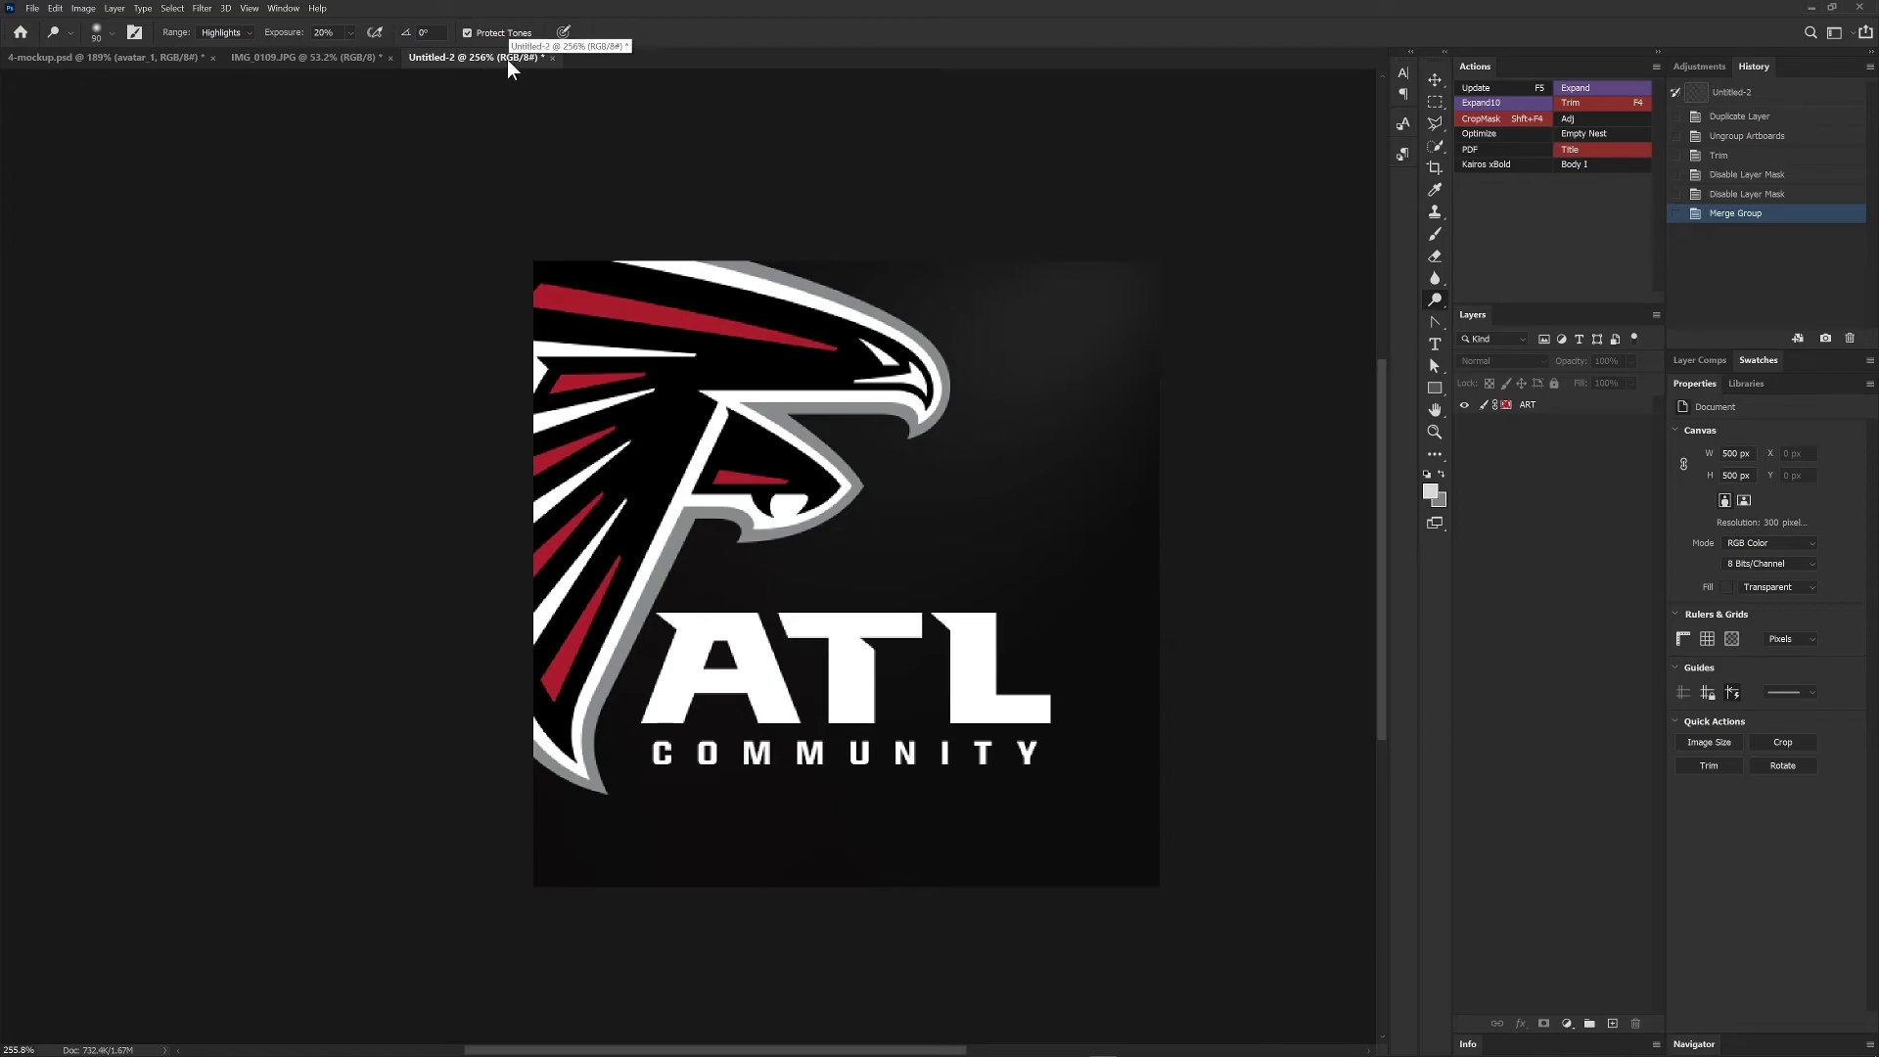
- Run the PDF action and save Untitled-2 copy.pdf with the PRINT preset
{"action": "left_click", "coordinate": [1482, 150]}
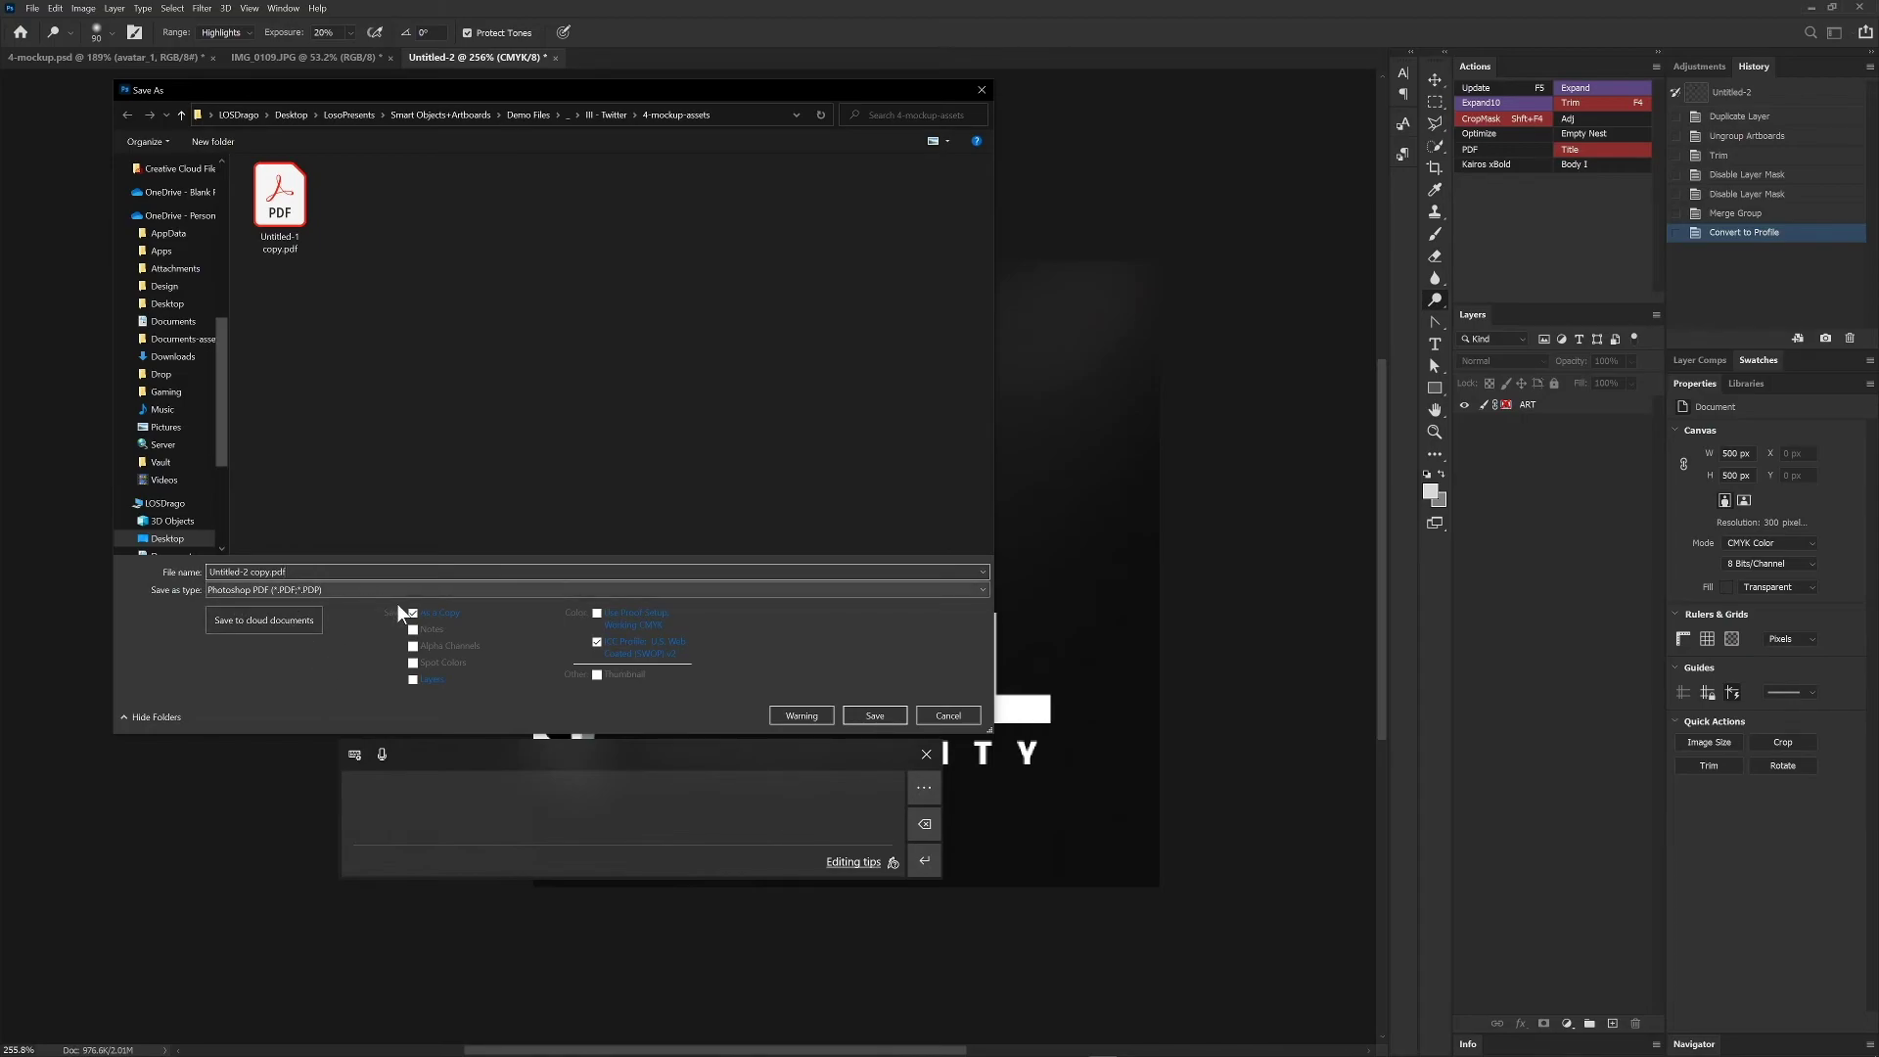
{"action": "left_click", "coordinate": [874, 715]}
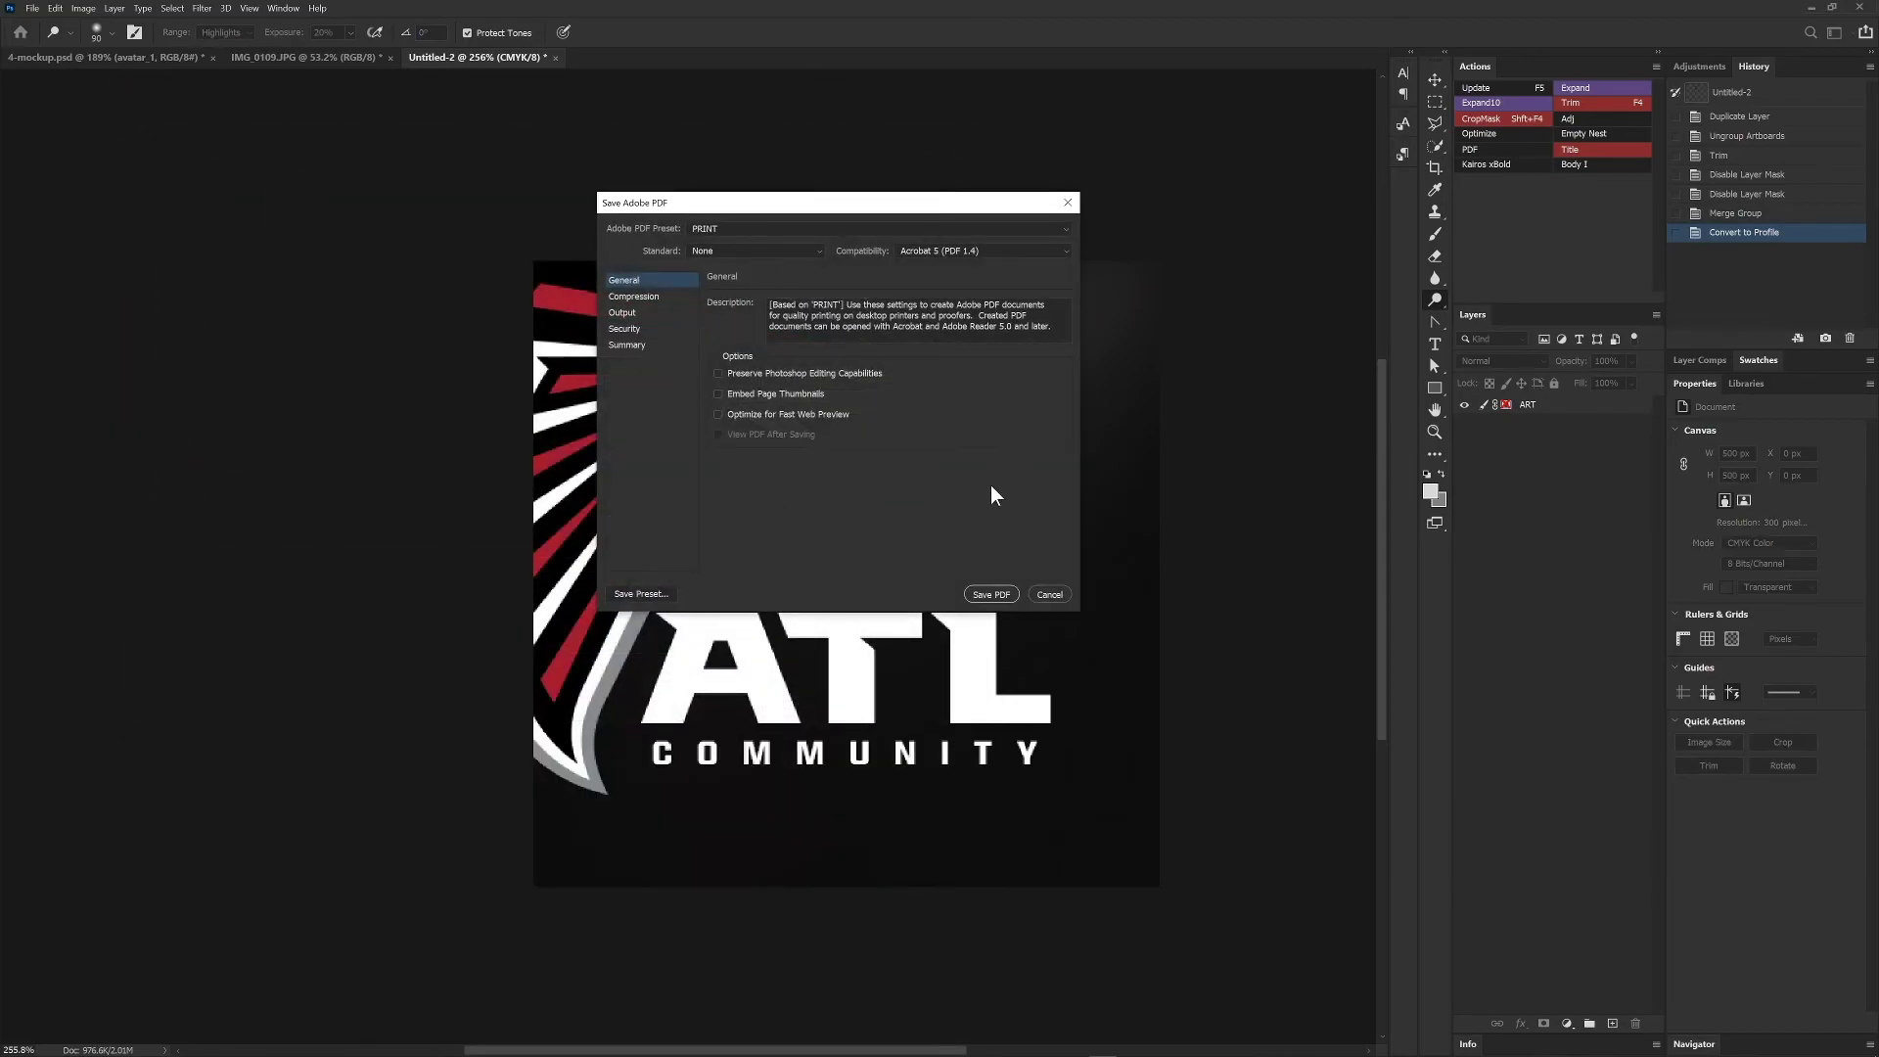
{"action": "left_click", "coordinate": [764, 232]}
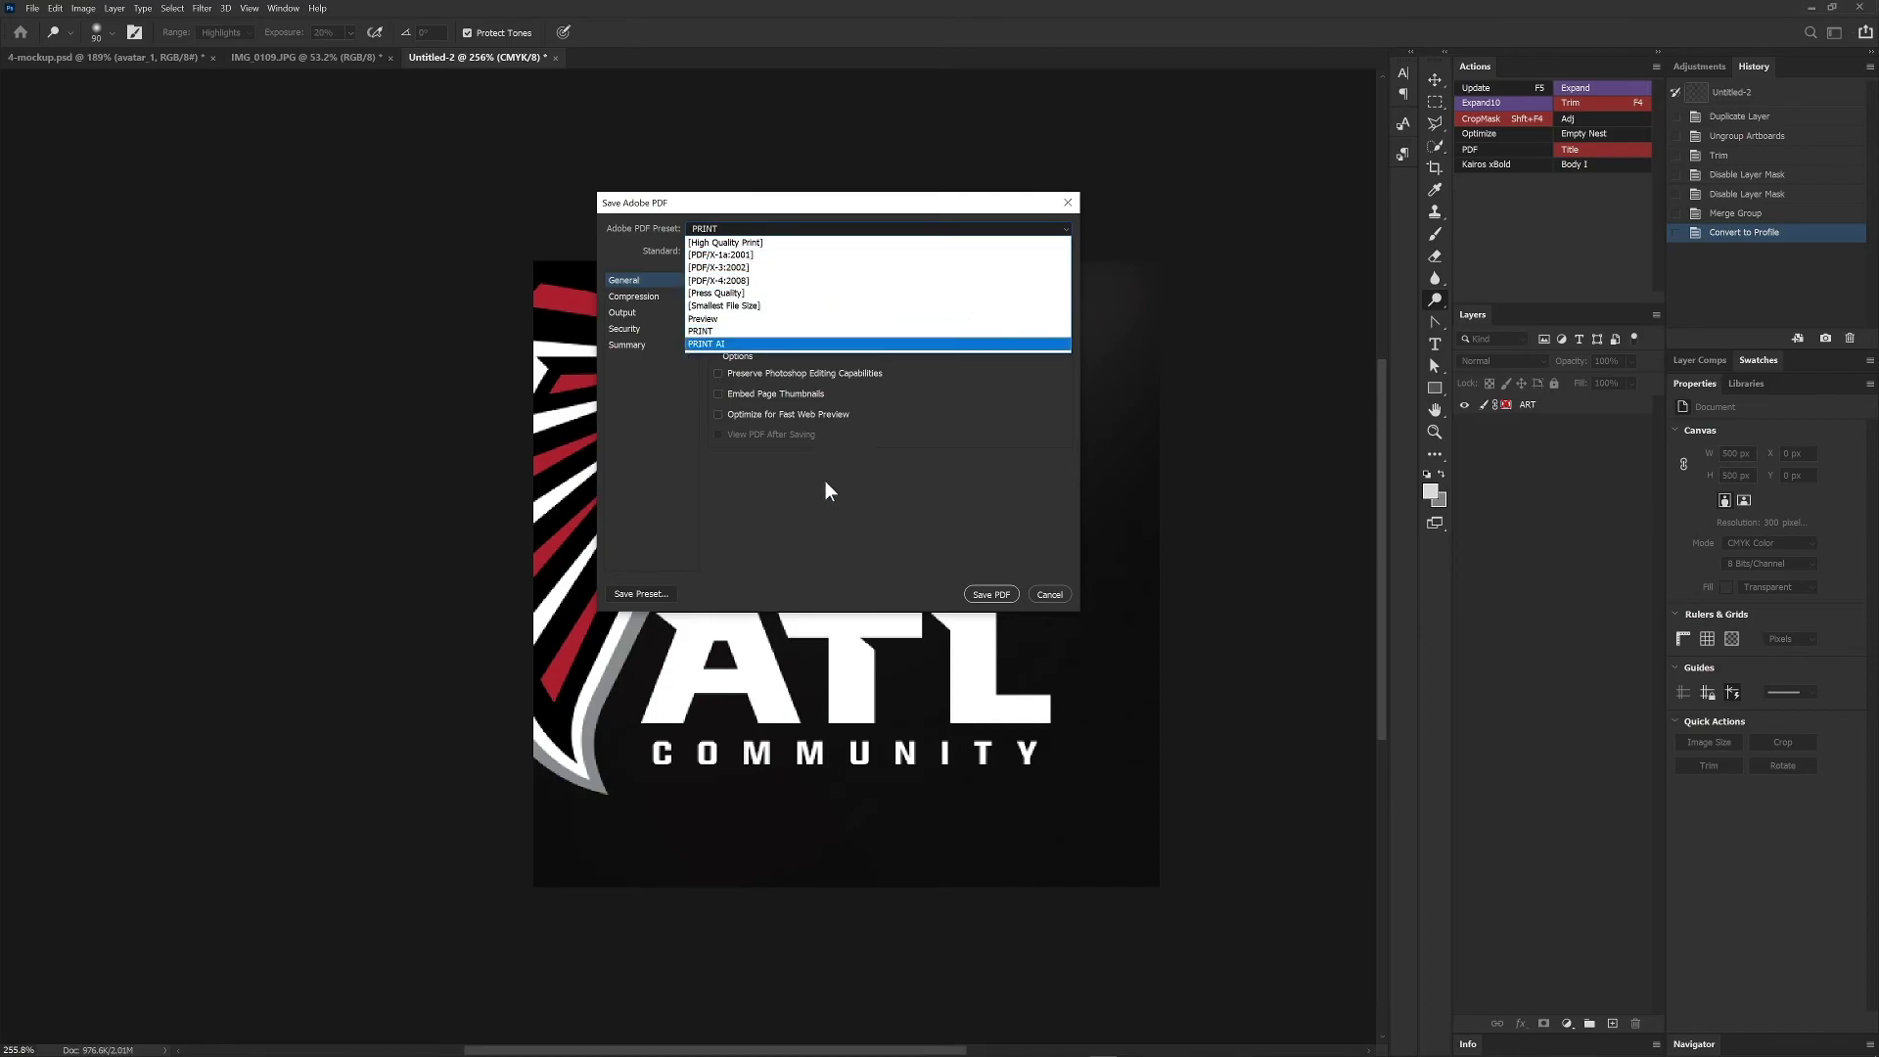
{"action": "left_click", "coordinate": [783, 503]}
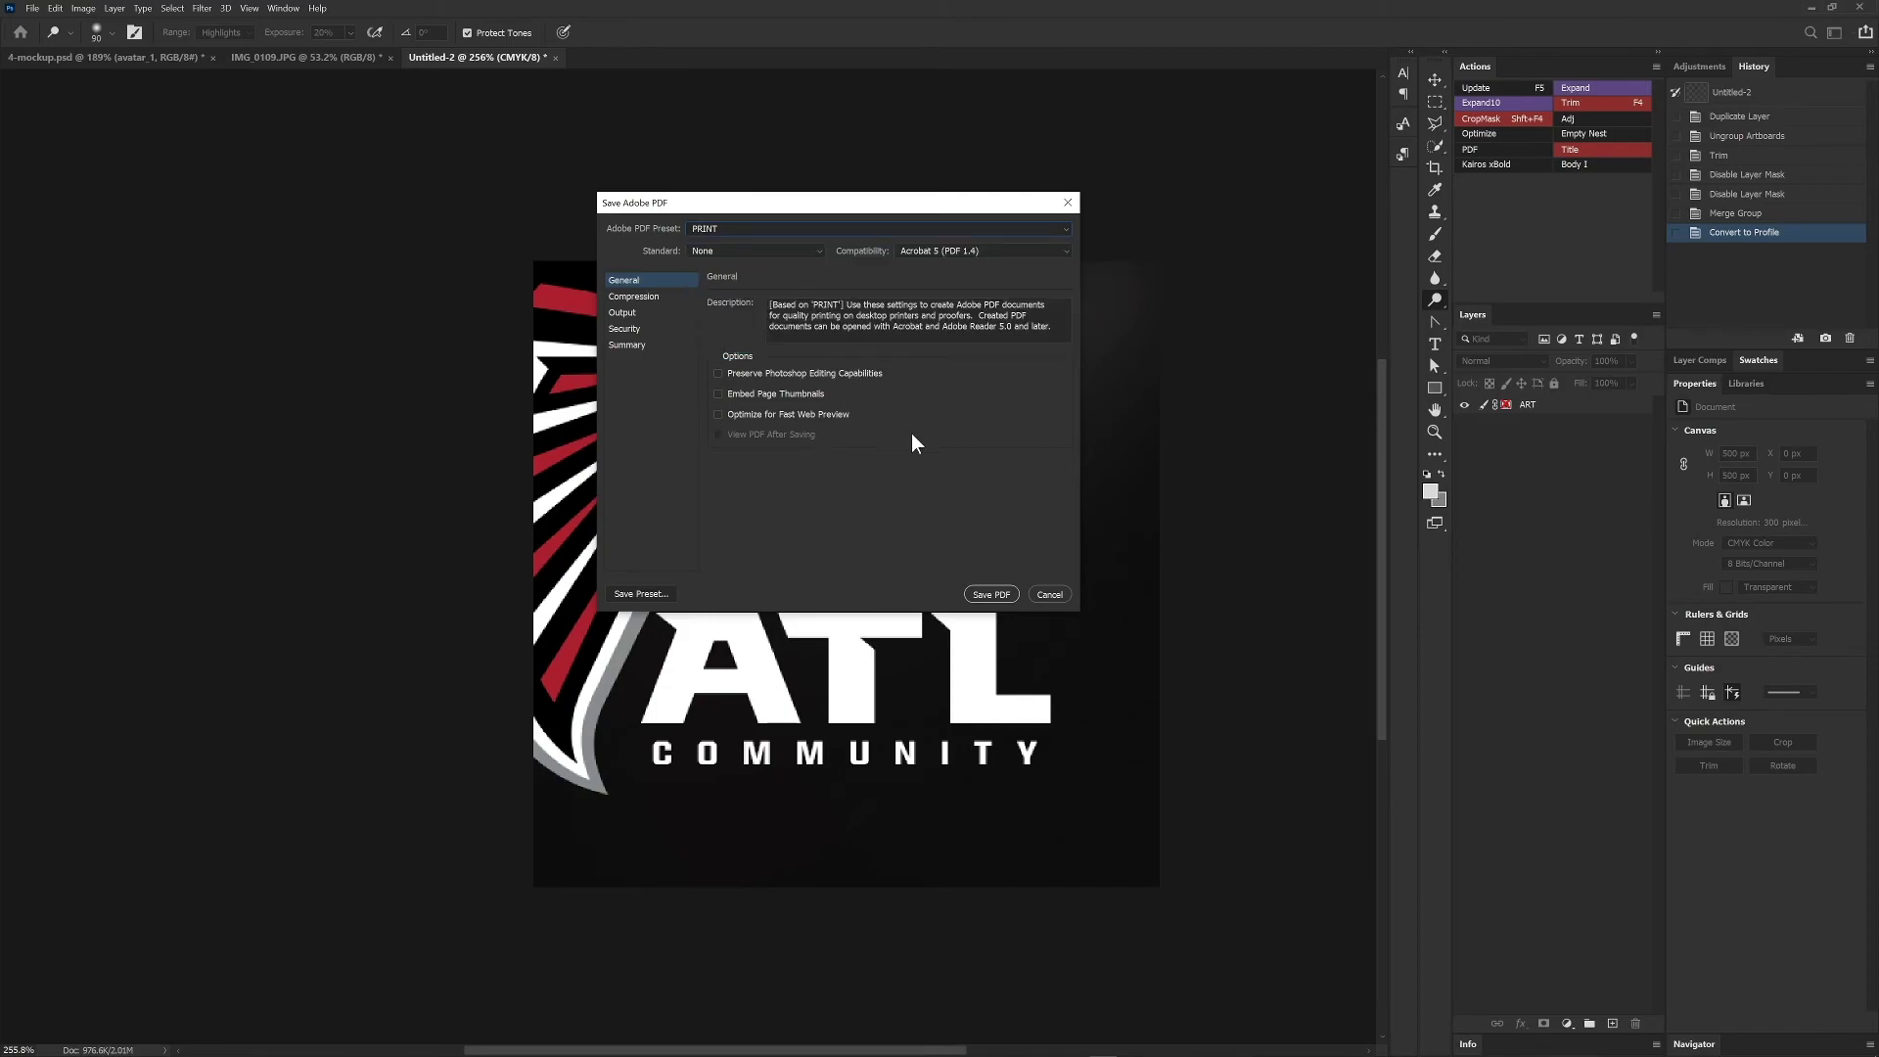
{"action": "left_click", "coordinate": [990, 594]}
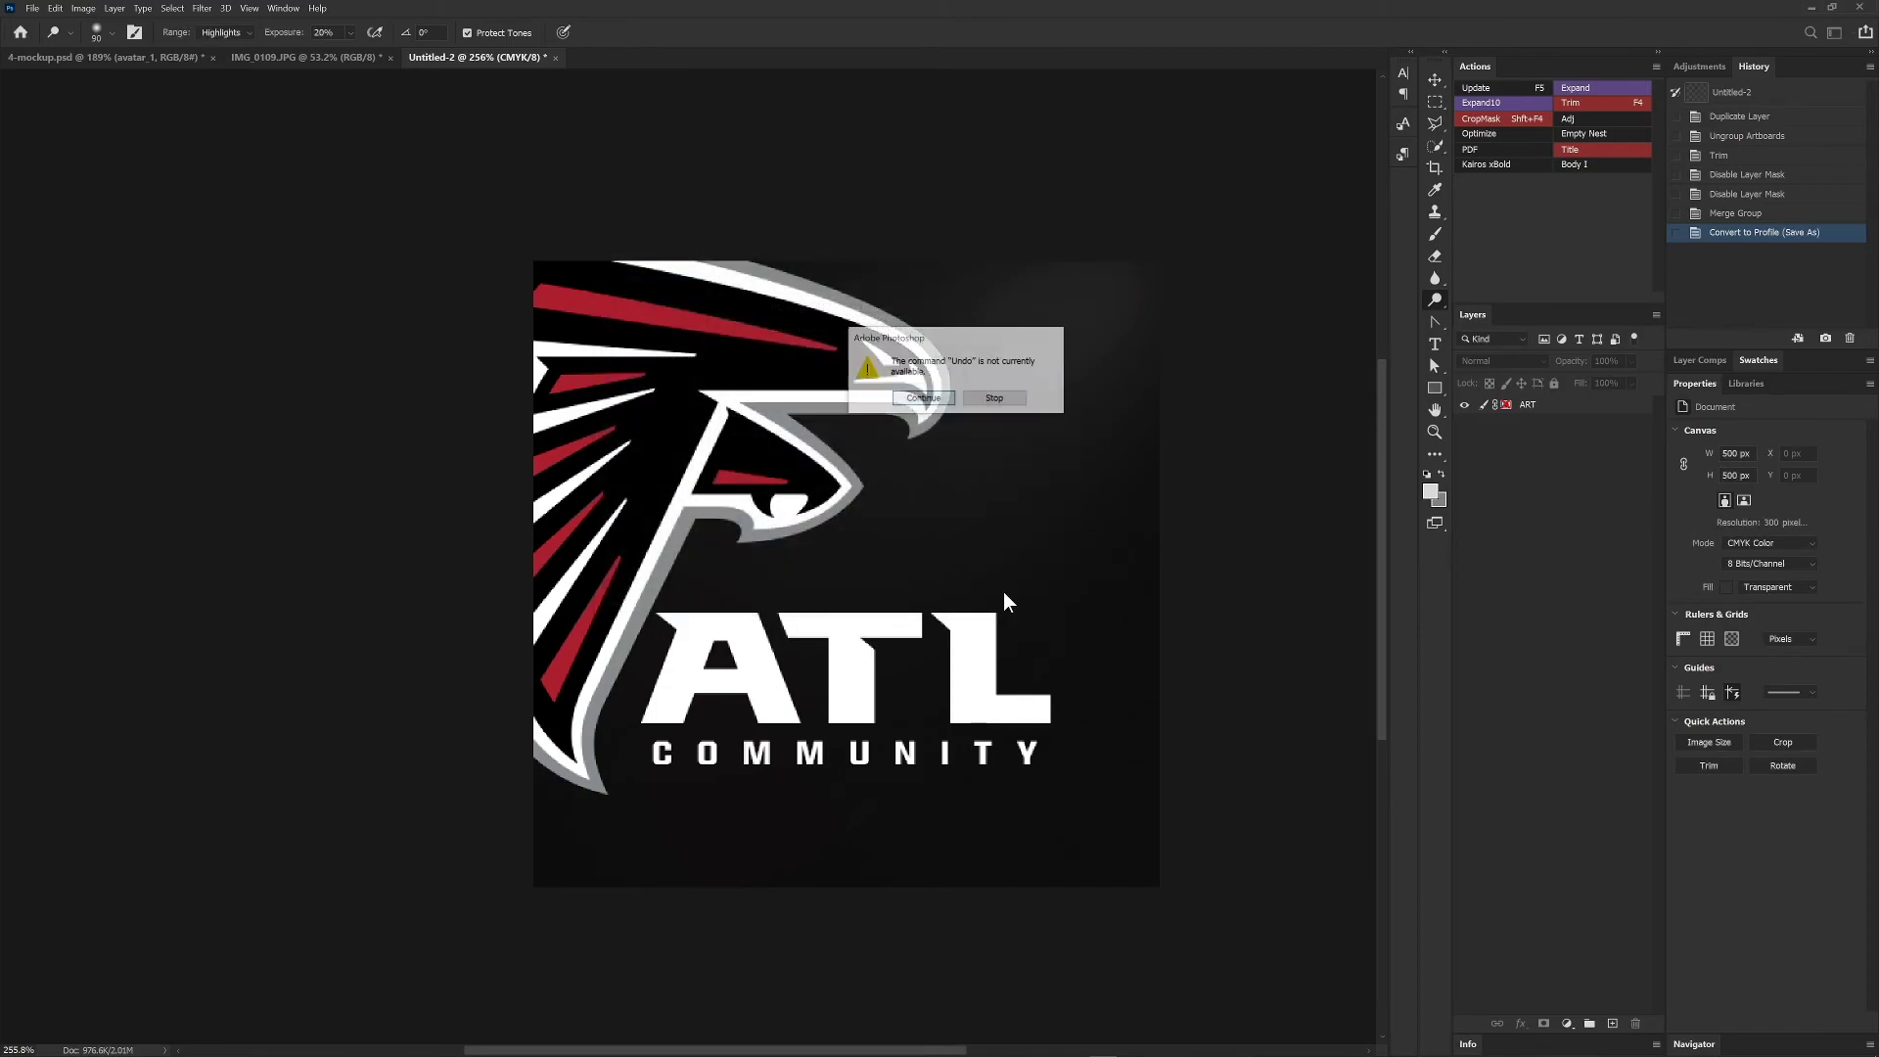
{"action": "left_click", "coordinate": [917, 397]}
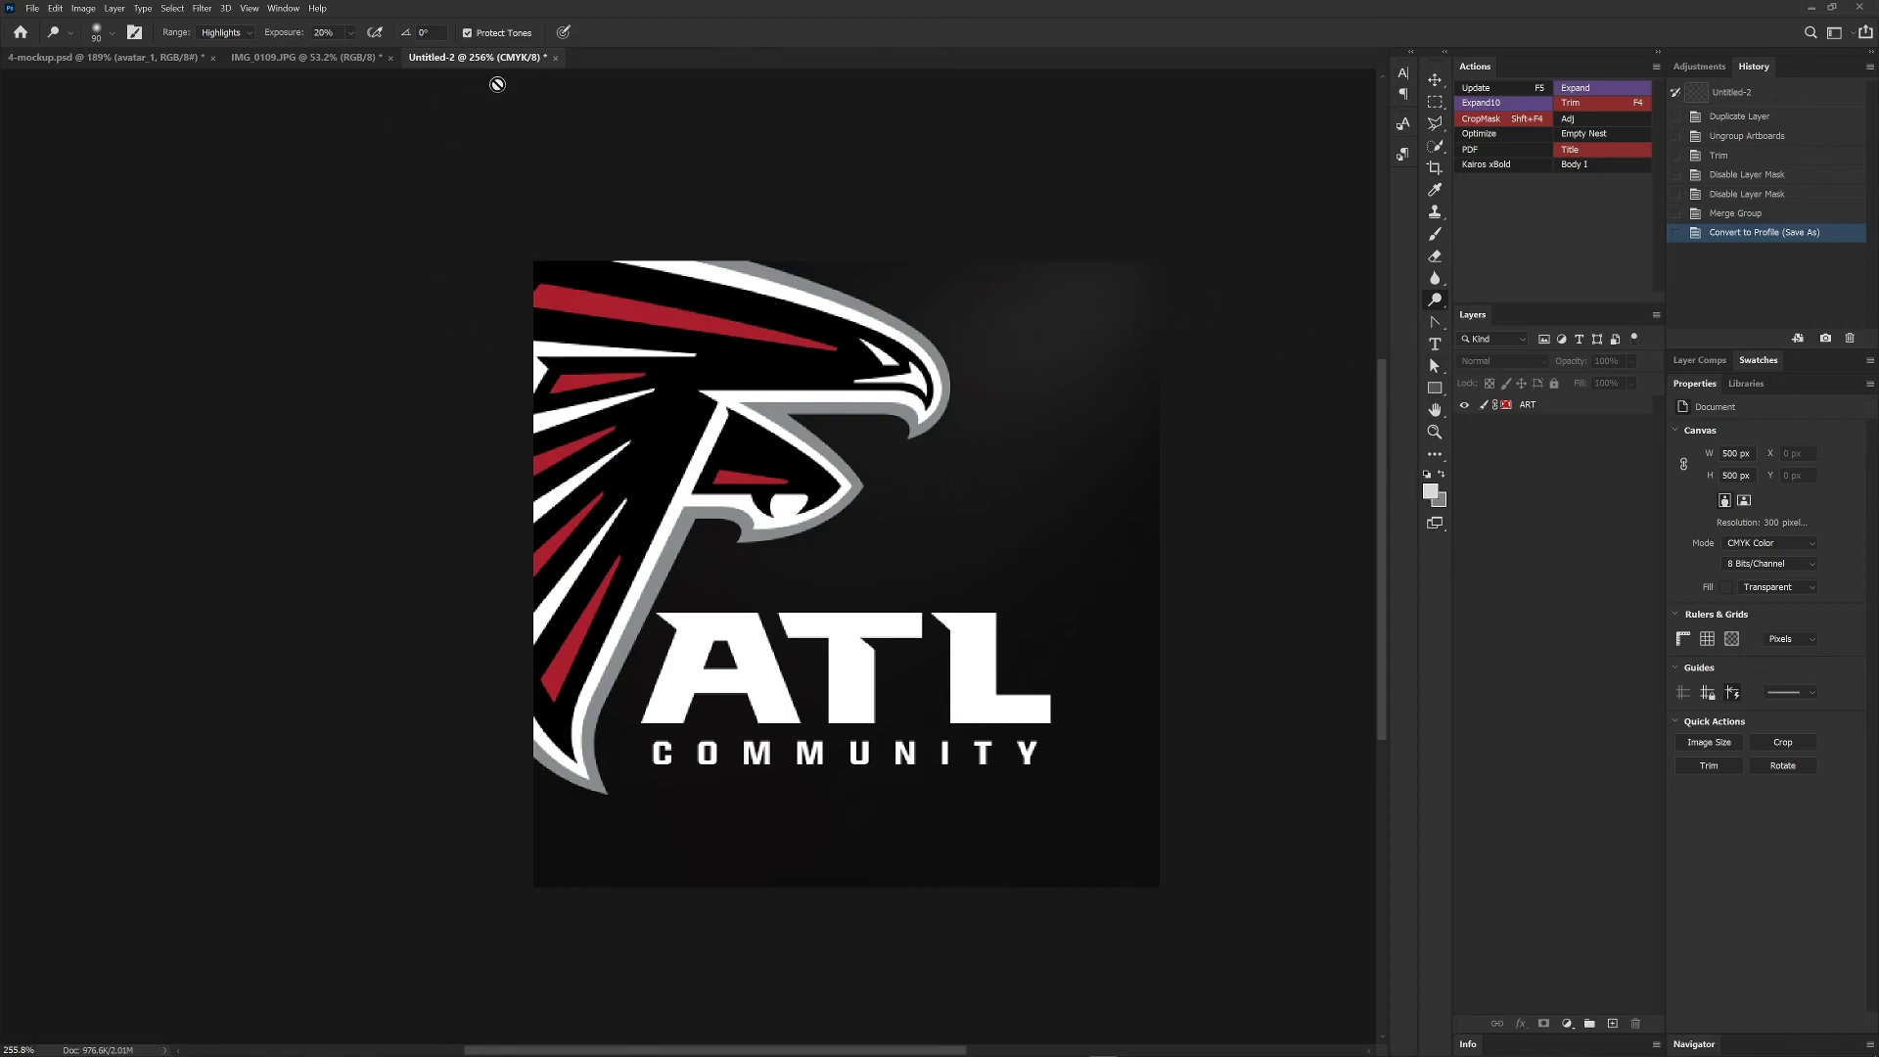
{"action": "left_click", "coordinate": [554, 57]}
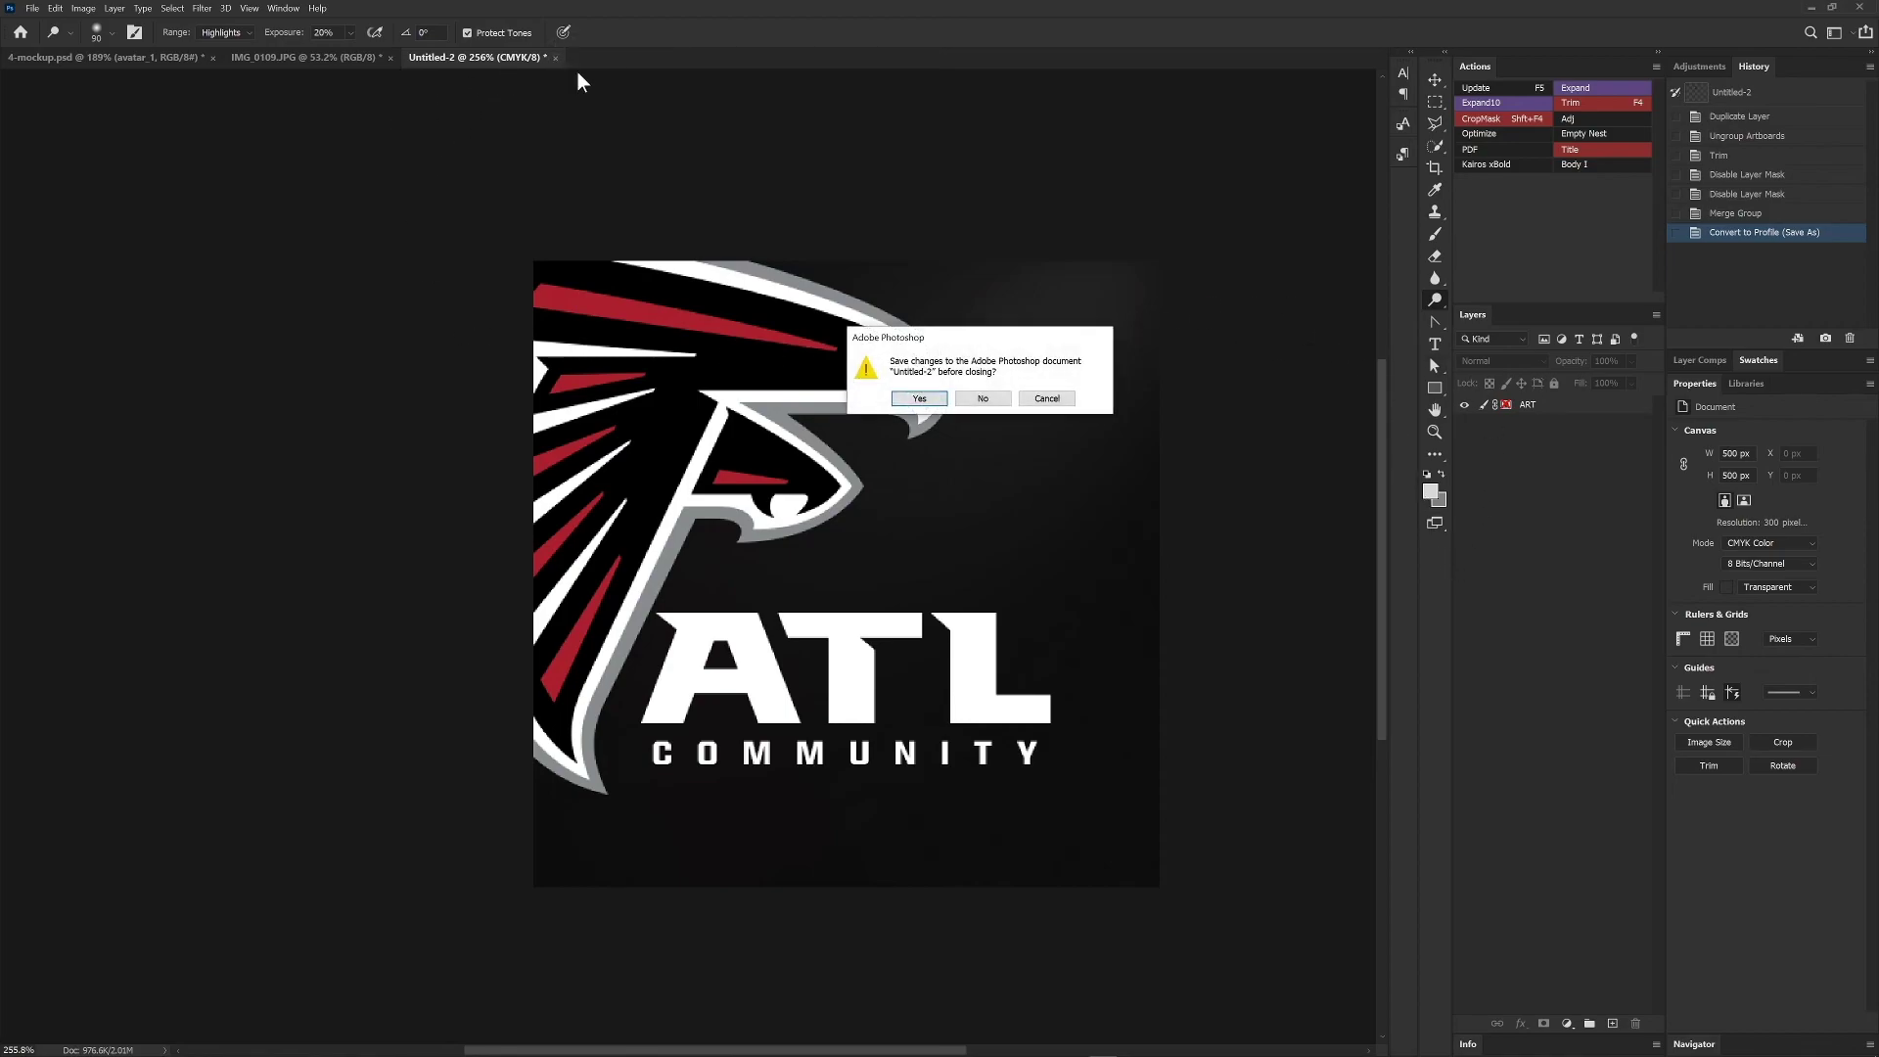
{"action": "left_click", "coordinate": [1045, 399]}
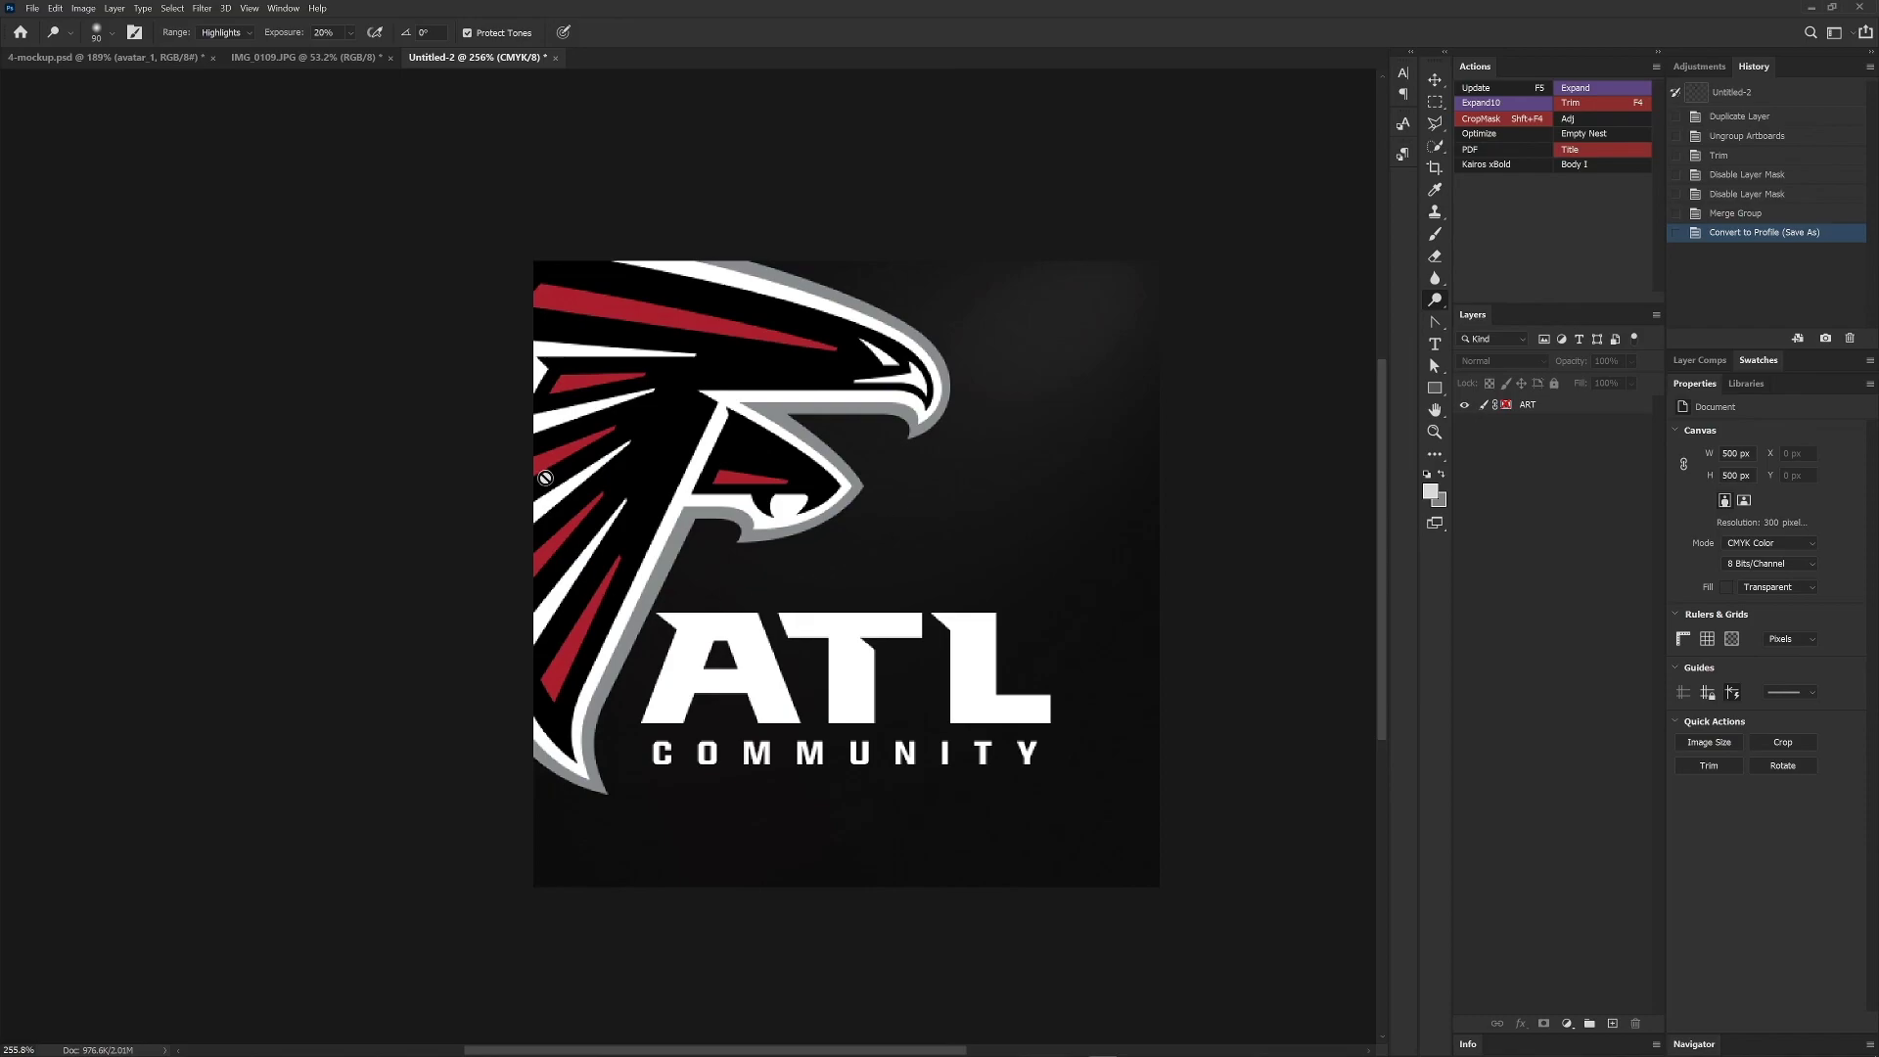
- Switch to 4-mockup.psd and turn off Button Mode in the Actions panel menu
{"action": "left_click", "coordinate": [154, 59]}
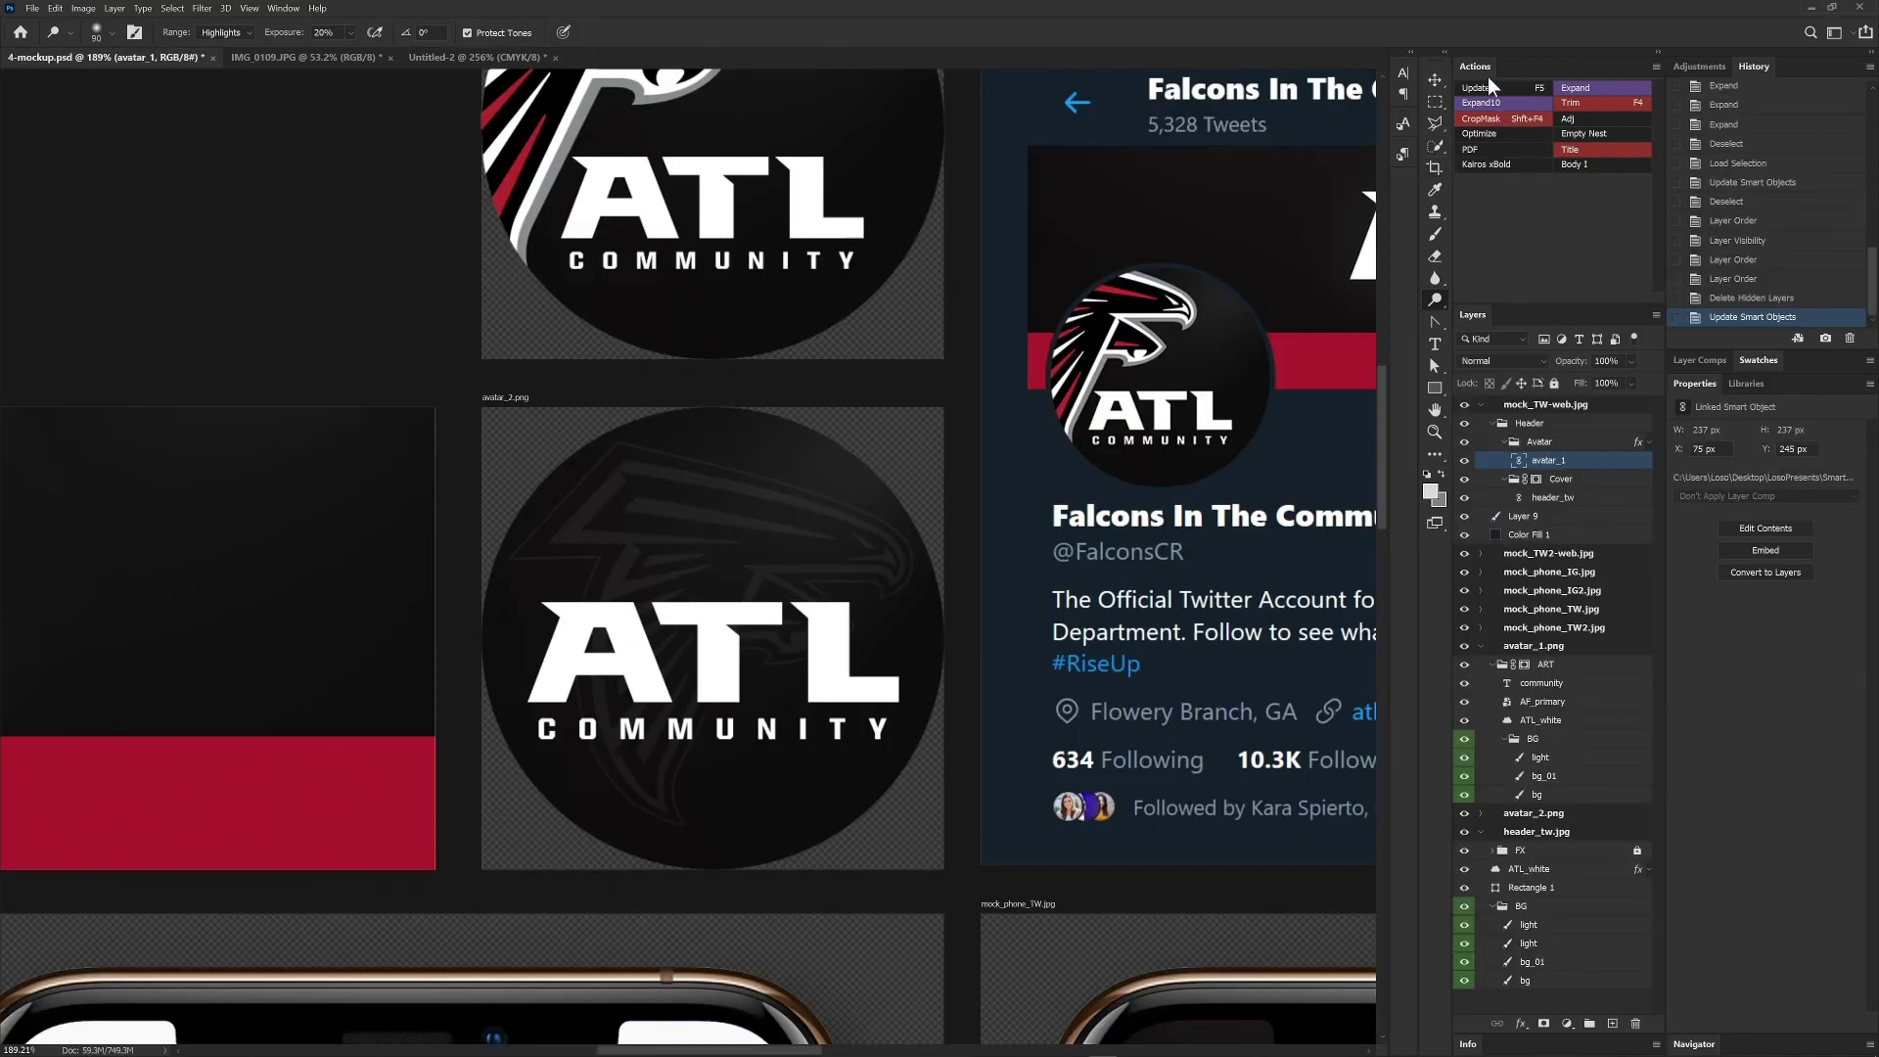
{"action": "left_click", "coordinate": [1658, 68]}
{"action": "left_click", "coordinate": [1556, 70]}
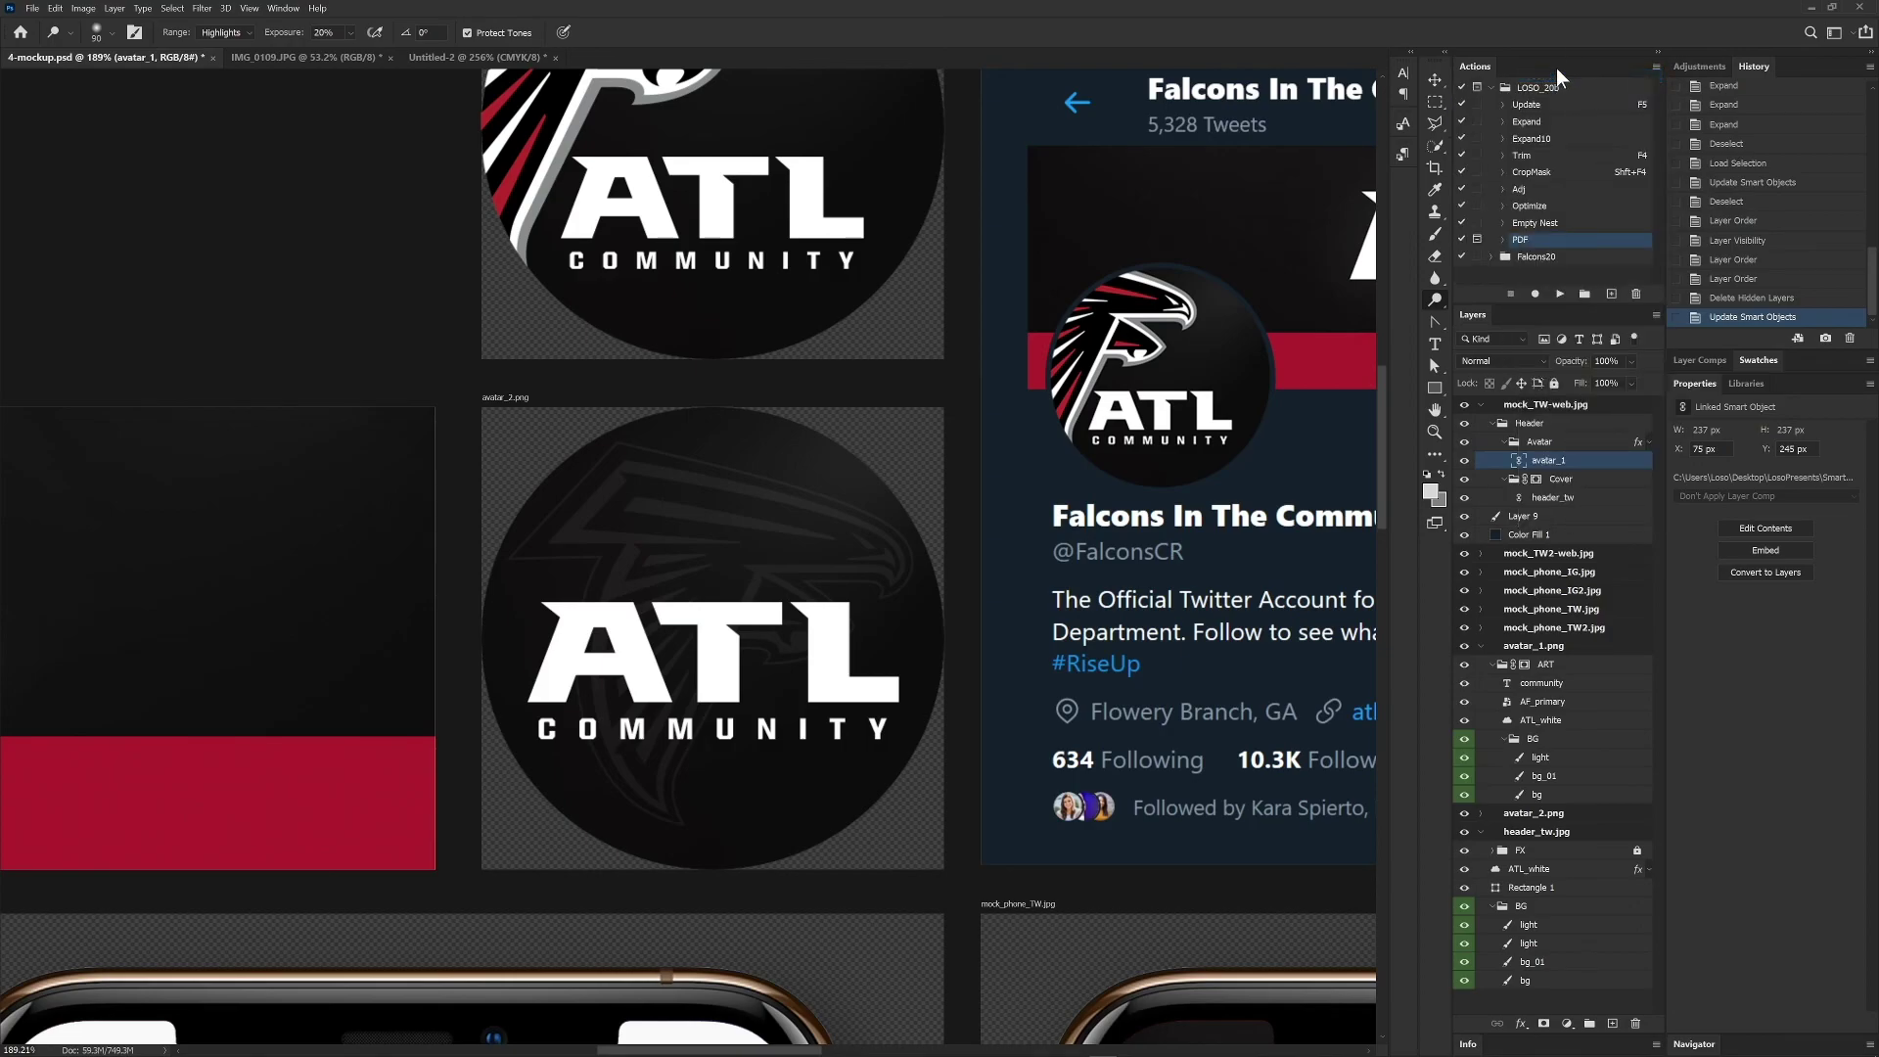